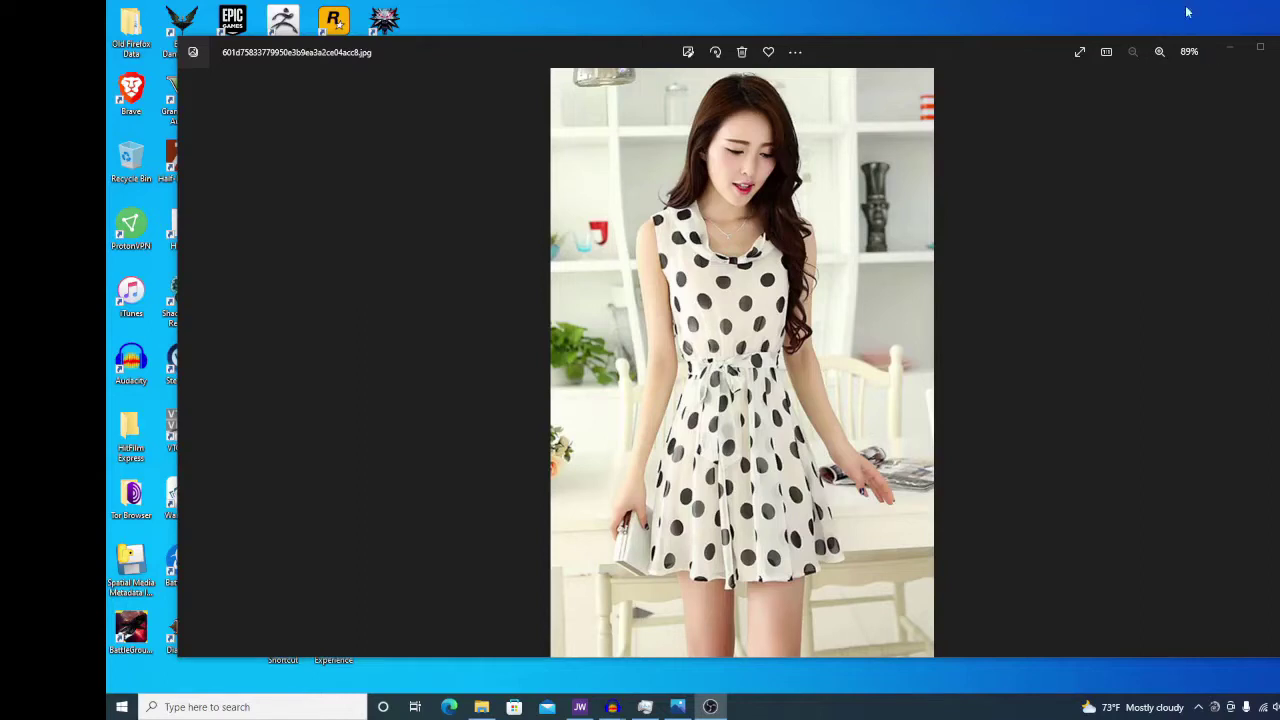
- Switch to LightWave Modeler and display the character's body layers together with the hair
left_click(1267, 45)
key("ctrl+v")
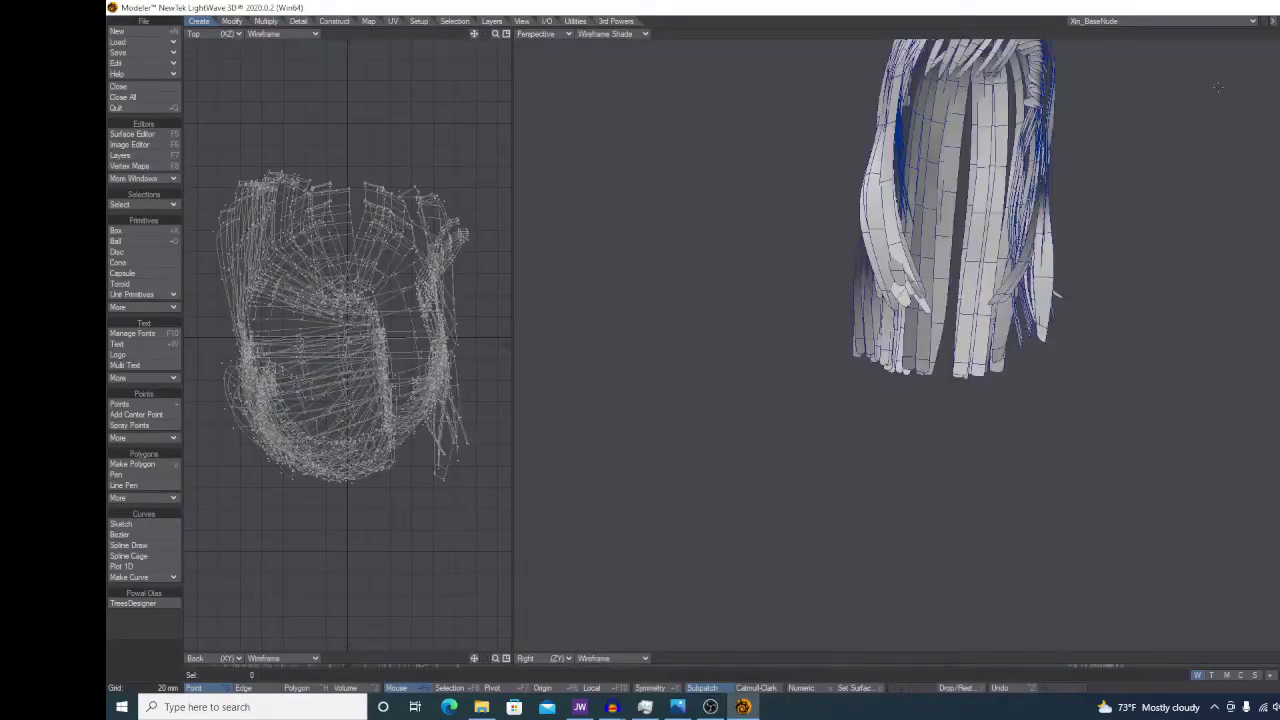
left_click(1279, 21)
left_click(1279, 21)
left_click(1279, 21, "shift")
left_click(1279, 22, "shift")
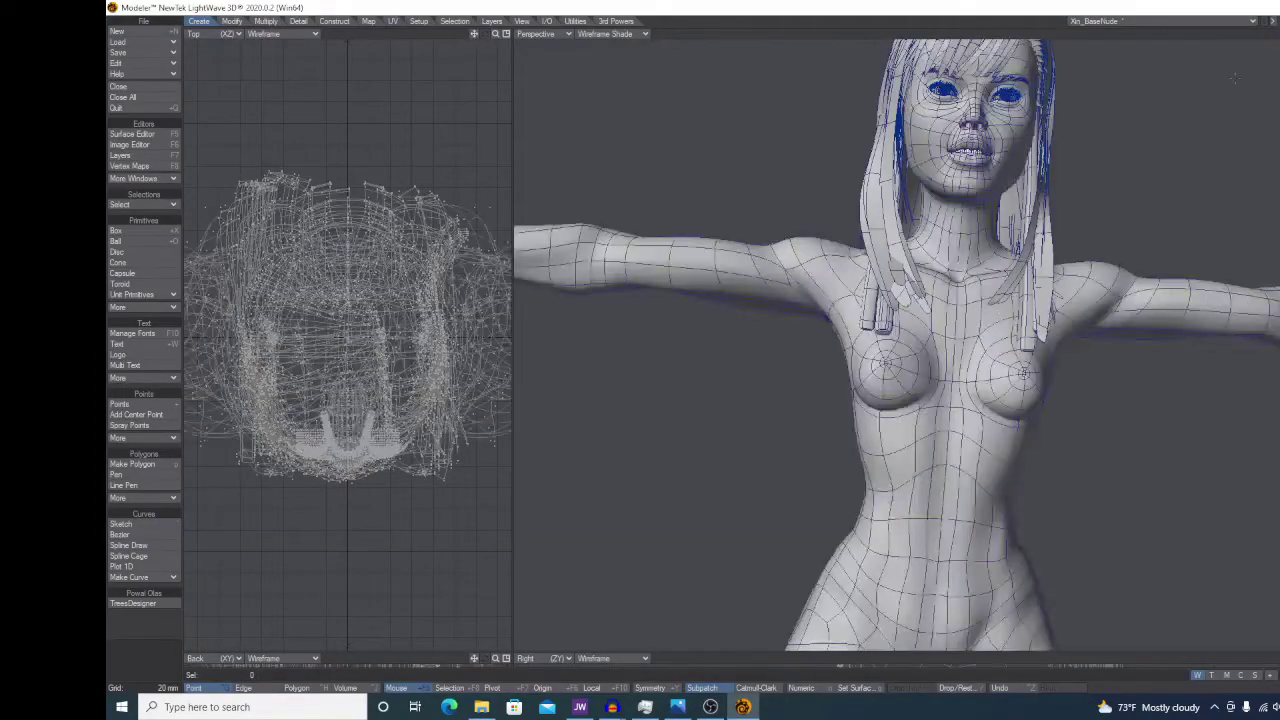
left_click_drag(880, 310, 935, 400, "alt+shift")
left_click_drag(935, 400, 1085, 300, "alt")
left_click_drag(1085, 300, 1027, 294, "ctrl+alt")
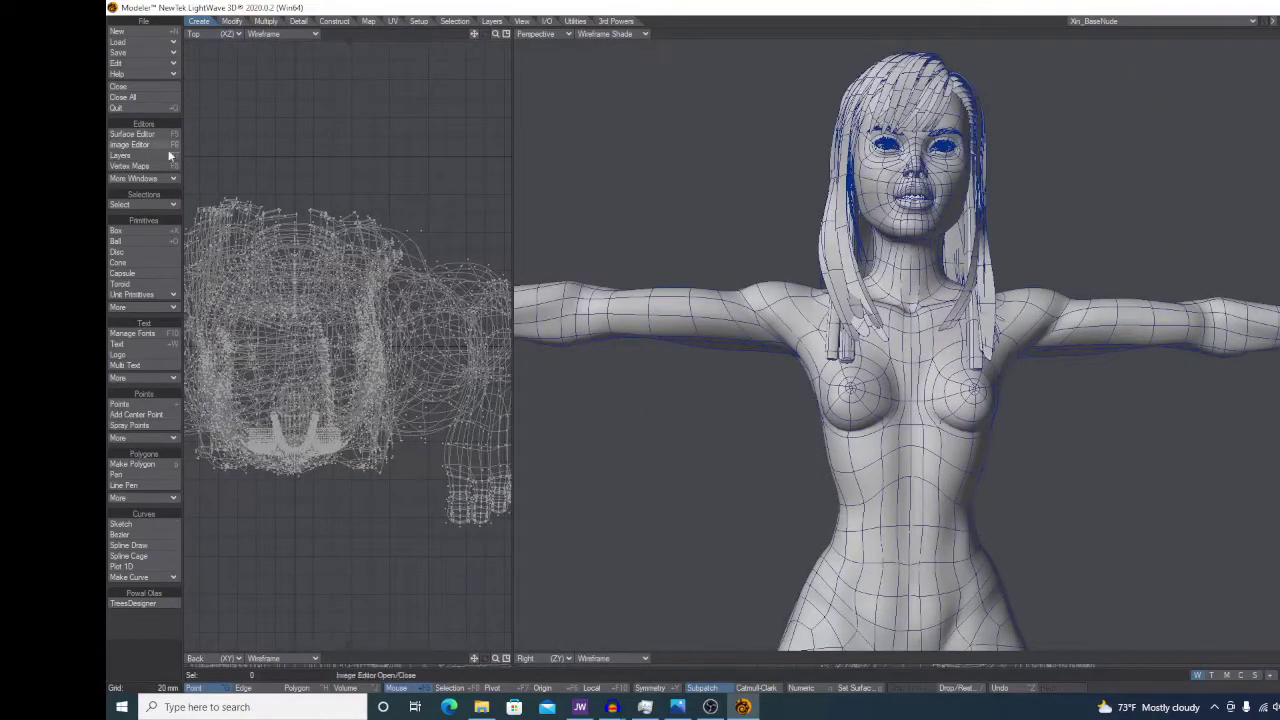
- Save the object under the new name Xin_SunDress
left_click(148, 51)
left_click(169, 55)
type("Xin_")
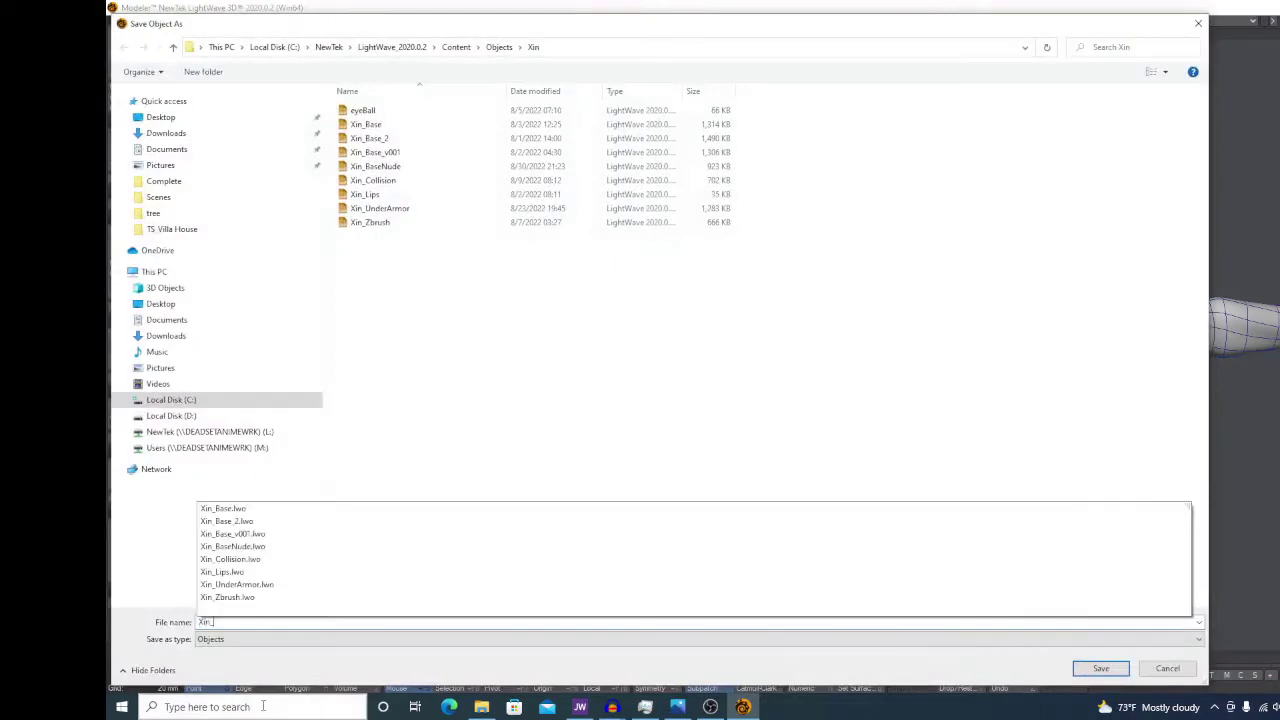
type("Xin_Sur")
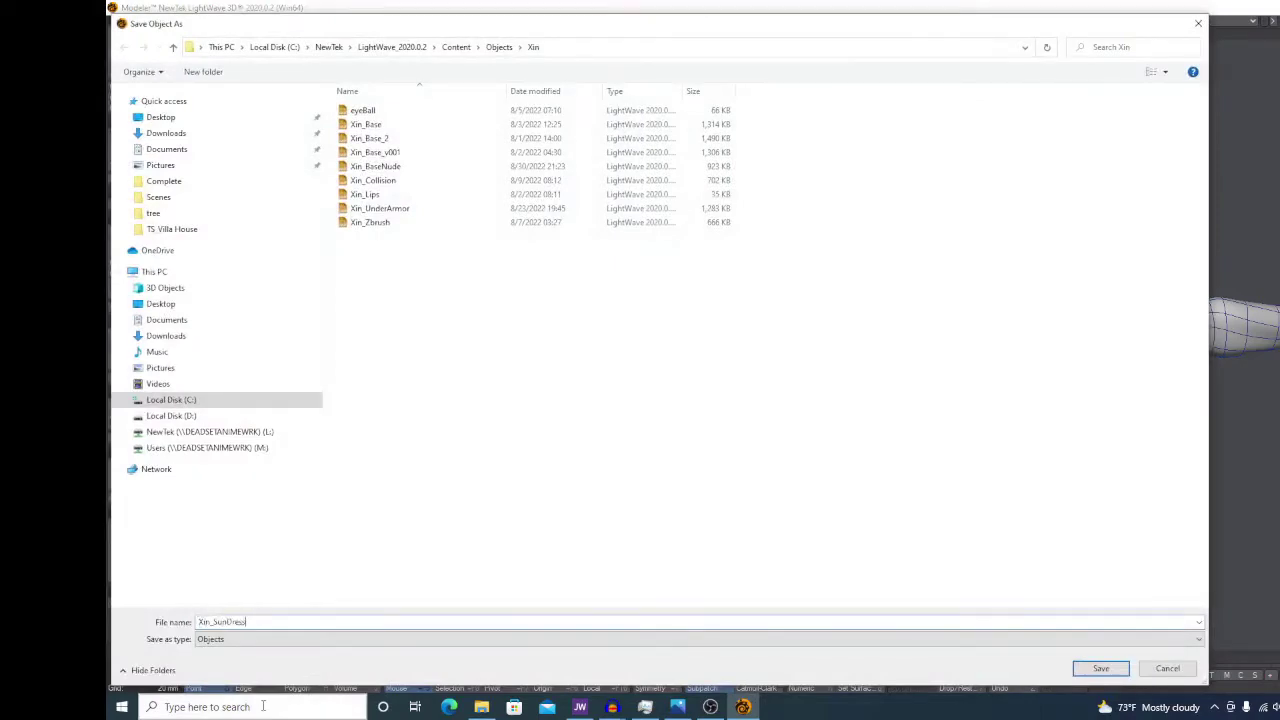
type("Dress")
key("Return")
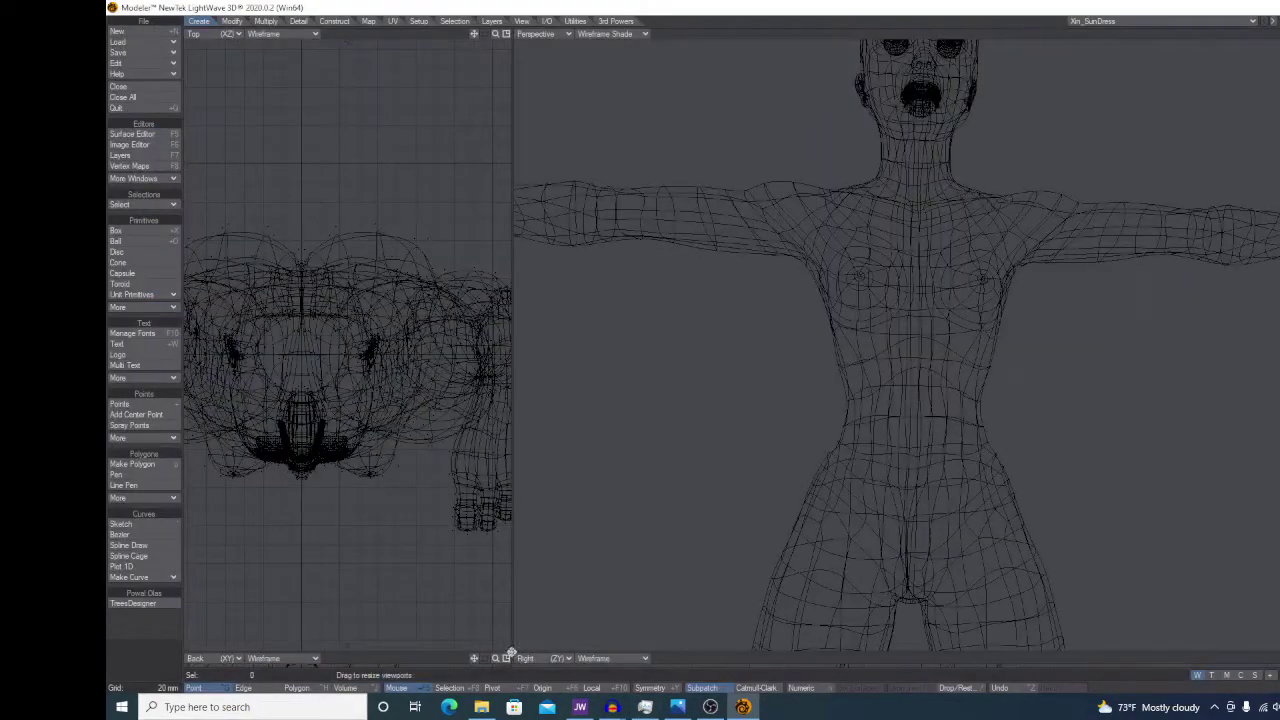
- Draw a flat box over the front of the background body's torso in the back view
left_click_drag(510, 654, 845, 132)
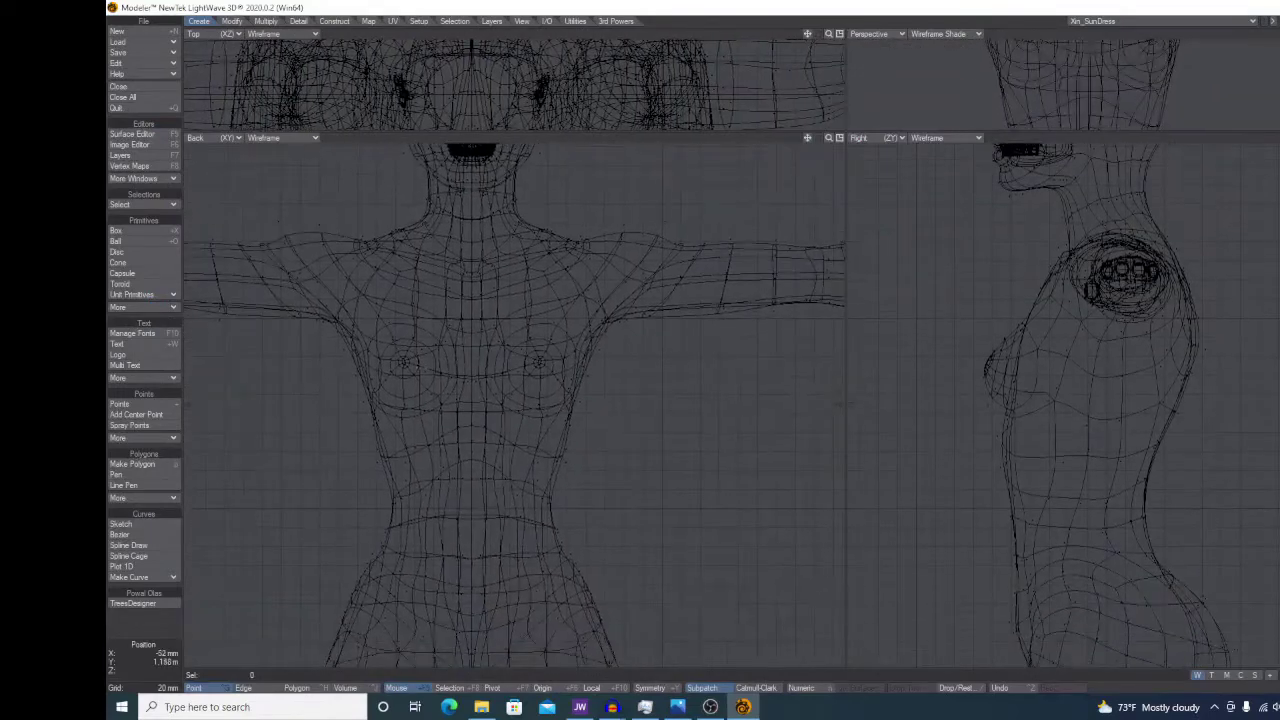
key("shift+x")
left_click_drag(366, 228, 581, 552)
scroll(530, 410, "up", 5)
scroll(560, 420, "down", 4)
key("Return")
key("shift+k")
key("Return")
- Subdivide the flat box into a four-by-four grid and convert it to subpatches with symmetry on
left_click(491, 84)
key("Tab")
key("Tab")
key("shift+d")
left_click(858, 150)
key("shift+d")
left_click(848, 150)
key("Tab")
scroll(606, 289, "up", 1)
key("space")
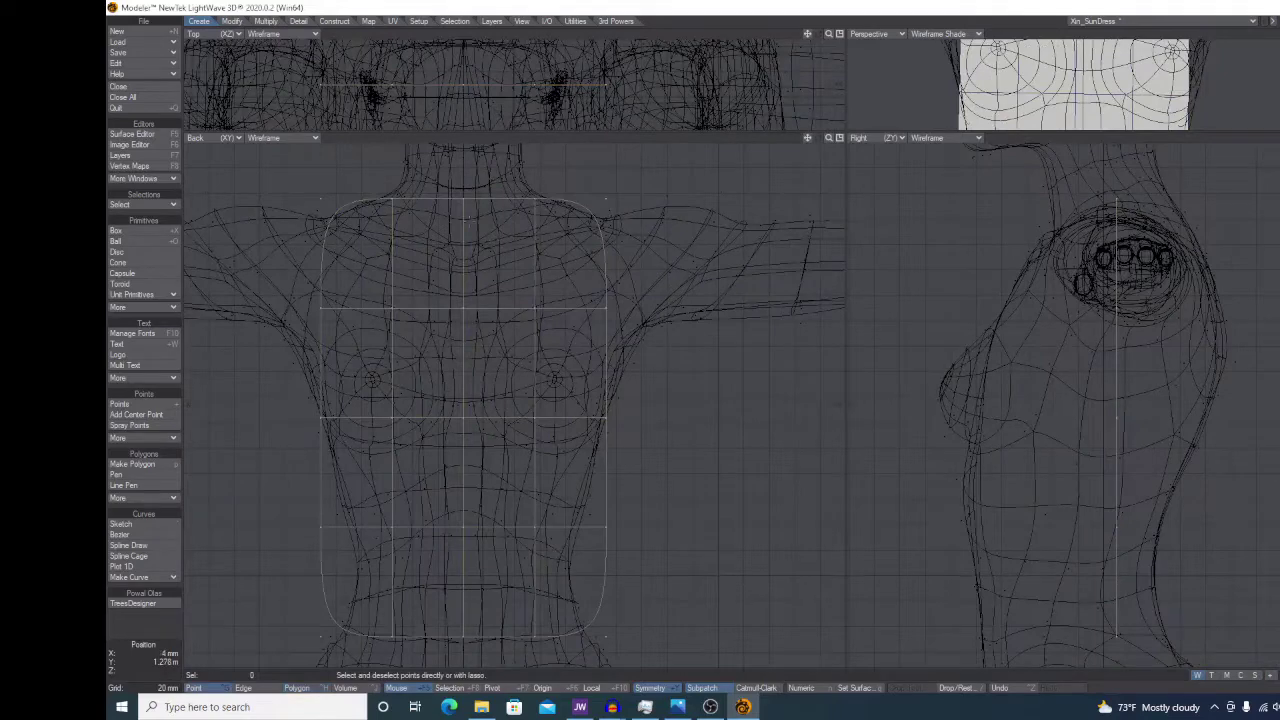
- Delete the top centre point of the panel to open a neckline
key("space")
key("space")
key("slash")
left_click_drag(485, 205, 418, 167)
key("Delete")
- Reposition the inner neckline points and the outer shoulder corners to shape the two straps
left_click(535, 198)
key("t")
left_click_drag(563, 249, 563, 240)
left_click(606, 198)
key("t")
left_click_drag(606, 199, 606, 204)
left_click_drag(588, 592, 618, 584, "alt")
key("ctrl+z")
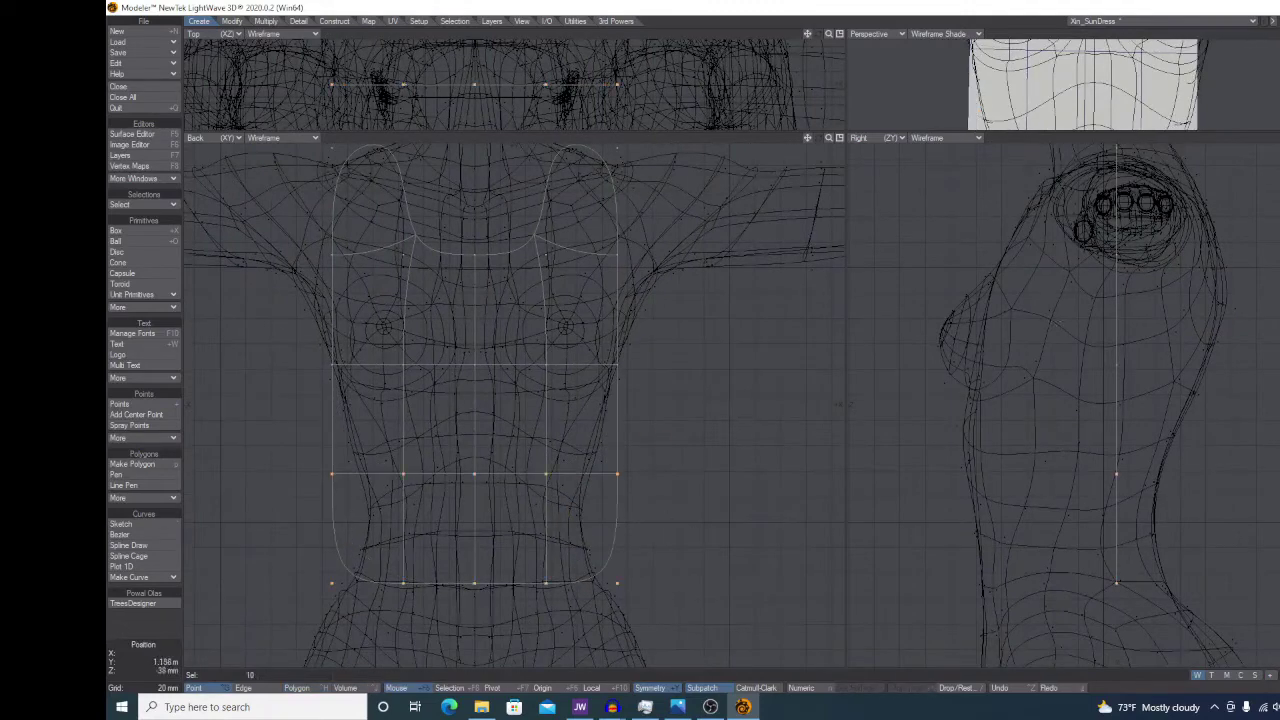
- Move the whole panel forward in the side view so it sits in front of the chest
key("slash")
key("t")
mouse_move(1116, 356)
left_mouse_down("alt")
mouse_move(1110, 400)
mouse_move(923, 400)
left_mouse_up("alt")
mouse_move(590, 606)
left_mouse_down("alt")
mouse_move(623, 466)
mouse_move(620, 489)
left_mouse_up("alt")
- Raise the panel's lower point rows toward the waist and move the outer shoulder corners slightly outward
mouse_move(683, 489)
right_mouse_down()
mouse_move(370, 543)
mouse_move(672, 528)
right_mouse_up()
key("t")
left_click_drag(672, 512, 672, 439)
mouse_move(731, 314)
right_mouse_down()
mouse_move(434, 667)
mouse_move(702, 400)
right_mouse_up()
left_click_drag(702, 356, 687, 500, "alt")
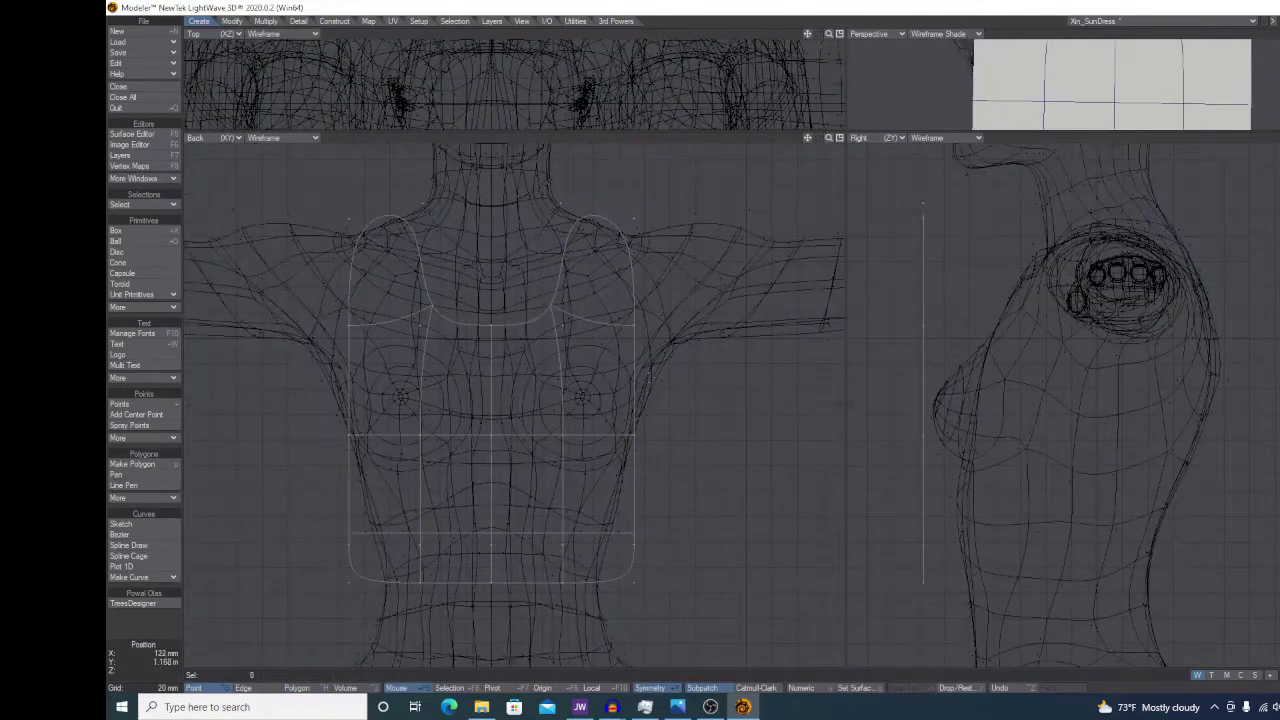
key("t")
left_click_drag(655, 240, 671, 234)
key("slash")
left_click_drag(646, 442, 652, 429, "alt")
- Cut additional horizontal edge rows across the panel around and below bust level
key("ctrl+h")
mouse_move(622, 476)
left_mouse_down()
mouse_move(418, 478)
mouse_move(540, 466)
left_mouse_up()
key("u")
key("slash")
key("slash")
left_click_drag(654, 384, 318, 372)
- Move the outer side points of the lower rows backward in the side view to wrap around the torso
key("space")
left_click_drag(650, 416, 640, 576)
key("t")
mouse_move(1043, 486)
left_mouse_down("ctrl")
mouse_move(1186, 486)
mouse_move(1171, 486)
left_mouse_up("ctrl")
key("slash")
left_click_drag(670, 326, 709, 493, "alt")
key("space")
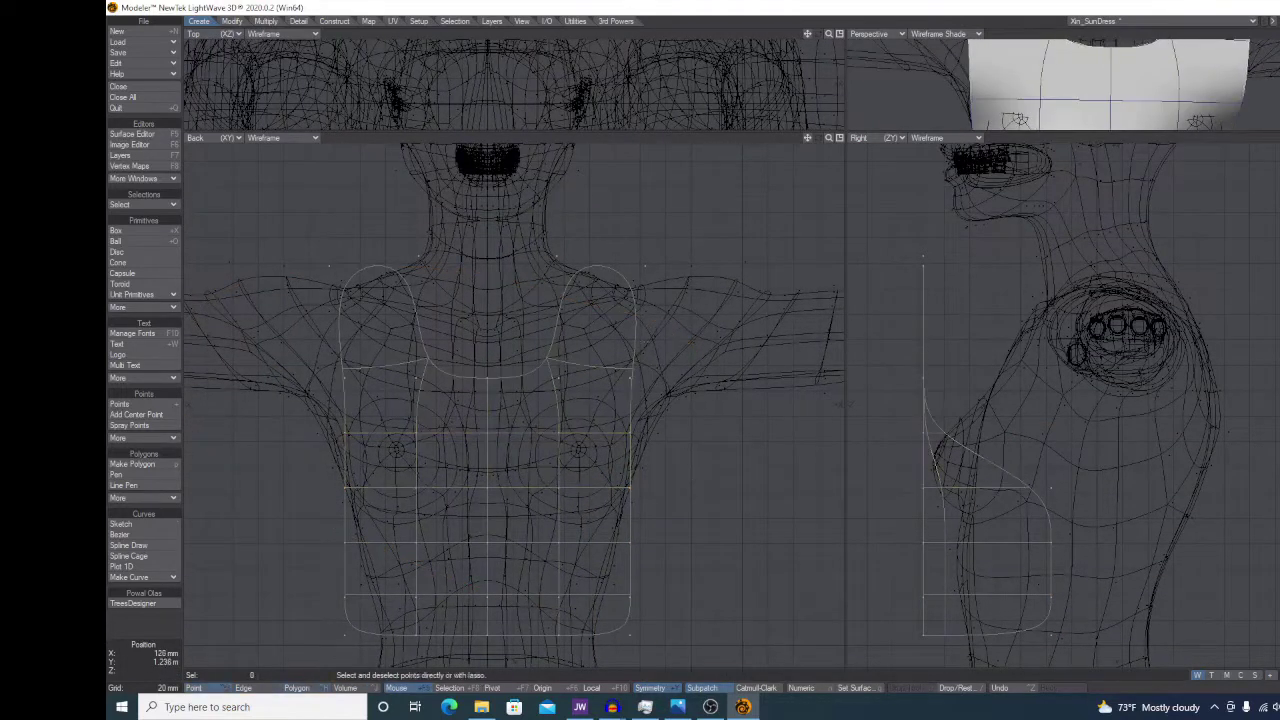
- Move the bust-level outer side points backward in the side view
right_click_drag(586, 322, 600, 405)
key("t")
left_click_drag(983, 380, 1046, 385)
key("slash")
- Move the strap end points backward in the side view onto the tops of the shoulders
right_click_drag(985, 260, 975, 292)
key("t")
mouse_move(970, 280)
left_mouse_down()
mouse_move(1133, 300)
mouse_move(1157, 285)
left_mouse_up()
left_click_drag(485, 454, 500, 447)
key("slash")
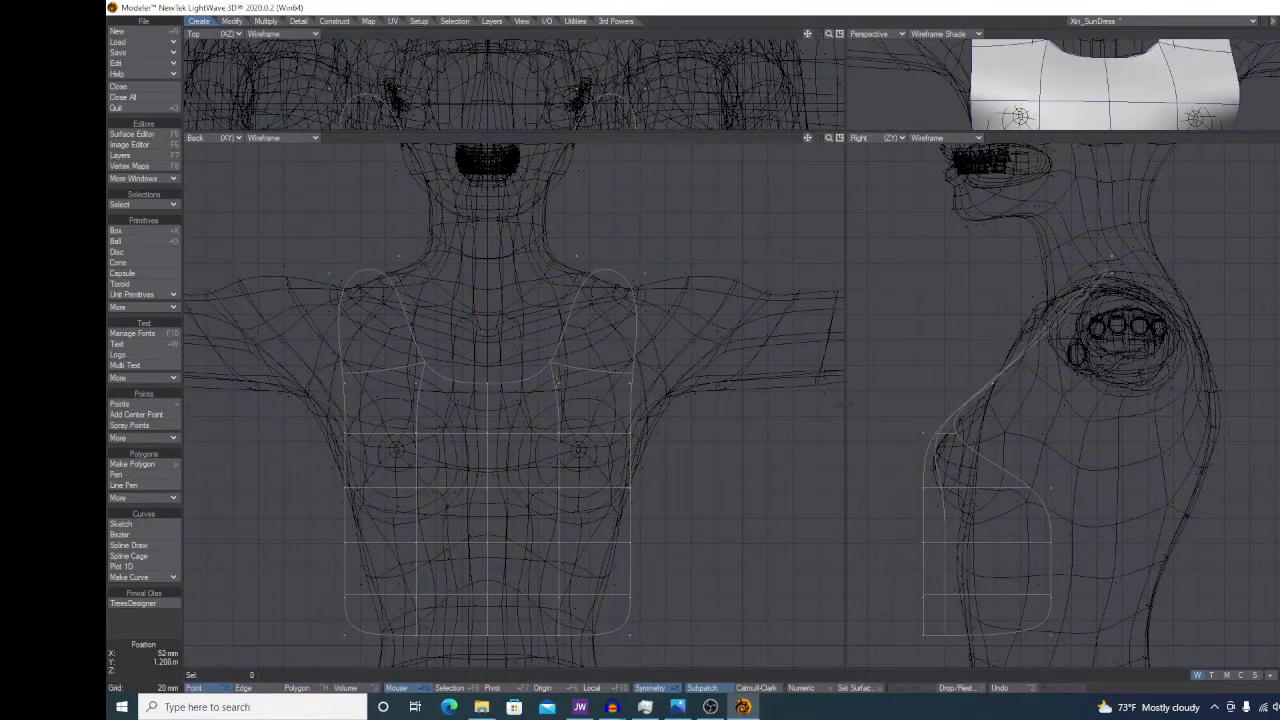
- Adjust the inner neckline corners up and inward, and cut a slanted edge across both straps with Knife
left_click(559, 383)
key("t")
left_click_drag(559, 383, 561, 355)
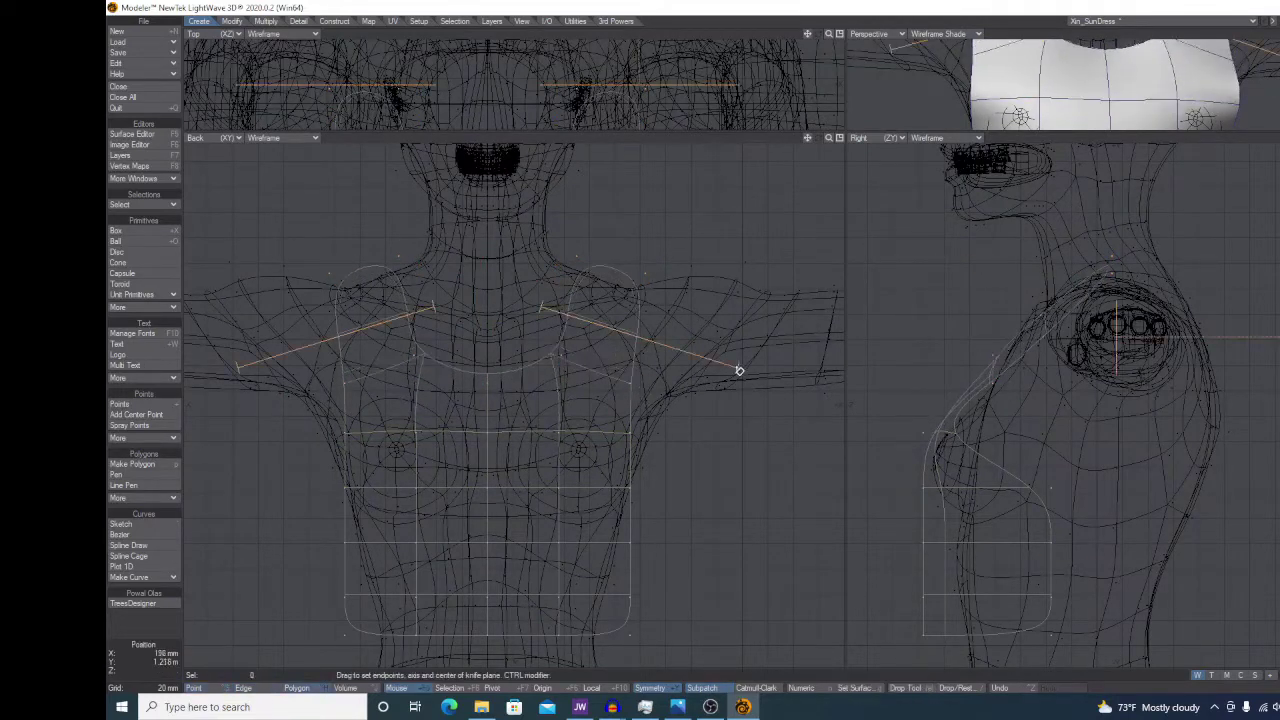
left_click(553, 354)
key("t")
left_click_drag(553, 354, 543, 354)
key("slash")
left_click_drag(676, 440, 667, 430, "alt")
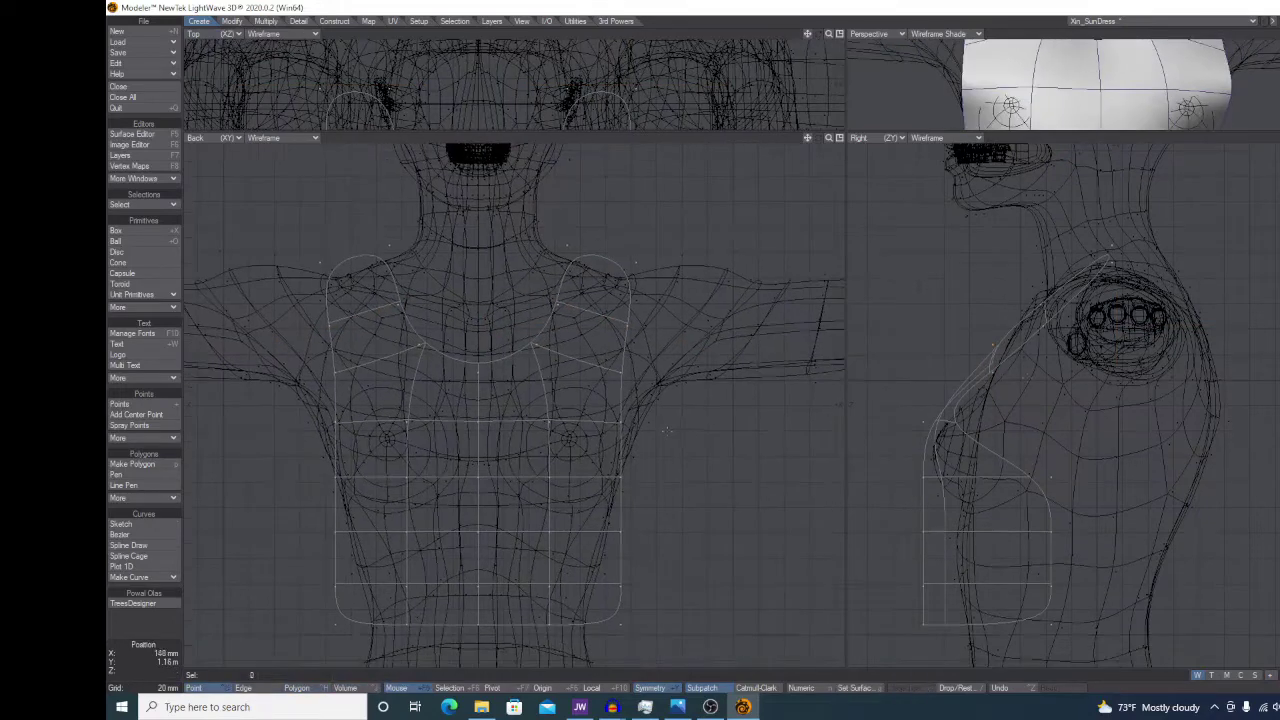
- Enlarge the perspective viewport and move a strap point to follow the shoulder
left_click_drag(846, 133, 618, 654)
left_click_drag(1200, 325, 1078, 388, "alt")
key("t")
key("slash")
left_click_drag(1185, 501, 1150, 498, "alt")
left_click(940, 268)
key("t")
left_click_drag(1023, 289, 1064, 291)
left_click_drag(1090, 420, 1215, 425, "alt")
- Adjust further points along the upper chest and strap in the perspective view to fit the body surface
key("ctrl+h")
key("slash")
scroll(1120, 312, "up", 1)
left_click(1075, 325)
left_click_drag(1208, 328, 1090, 330, "alt")
key("t")
left_click_drag(965, 300, 948, 300)
left_click_drag(1090, 330, 1220, 330, "alt")
mouse_move(1080, 325)
left_mouse_down()
mouse_move(1120, 328)
mouse_move(1076, 334)
left_mouse_up()
key("slash")
- Cut a lengthwise edge down each side of the bodice and its straps with Knife
key("ctrl+t")
key("space")
left_click(1112, 330)
mouse_move(572, 337)
right_mouse_down()
mouse_move(686, 632)
mouse_move(600, 420)
right_mouse_up()
key("shift+k")
left_click_drag(415, 345, 419, 472)
key("space")
- Move a point on the front edge of the bodice in the top view to round its curve
mouse_move(1214, 320)
left_mouse_down("alt")
mouse_move(1140, 322)
mouse_move(1154, 326)
left_mouse_up("alt")
key("space")
key("slash")
left_click(946, 303)
key("t")
left_click_drag(374, 468, 374, 448)
key("space")
key("slash")
- Select the slanted row of strap points and move it forward off the shoulders, enlarging the lower viewports
left_click_drag(971, 360, 1062, 302, "alt")
left_click_drag(985, 298, 978, 372)
left_click_drag(965, 345, 1012, 320, "alt")
key("slash")
key("ctrl+z")
left_click_drag(985, 277, 888, 274, "alt")
key("space")
left_click_drag(923, 302, 914, 324)
key("t")
left_click_drag(695, 340, 769, 344)
left_click_drag(618, 660, 781, 284)
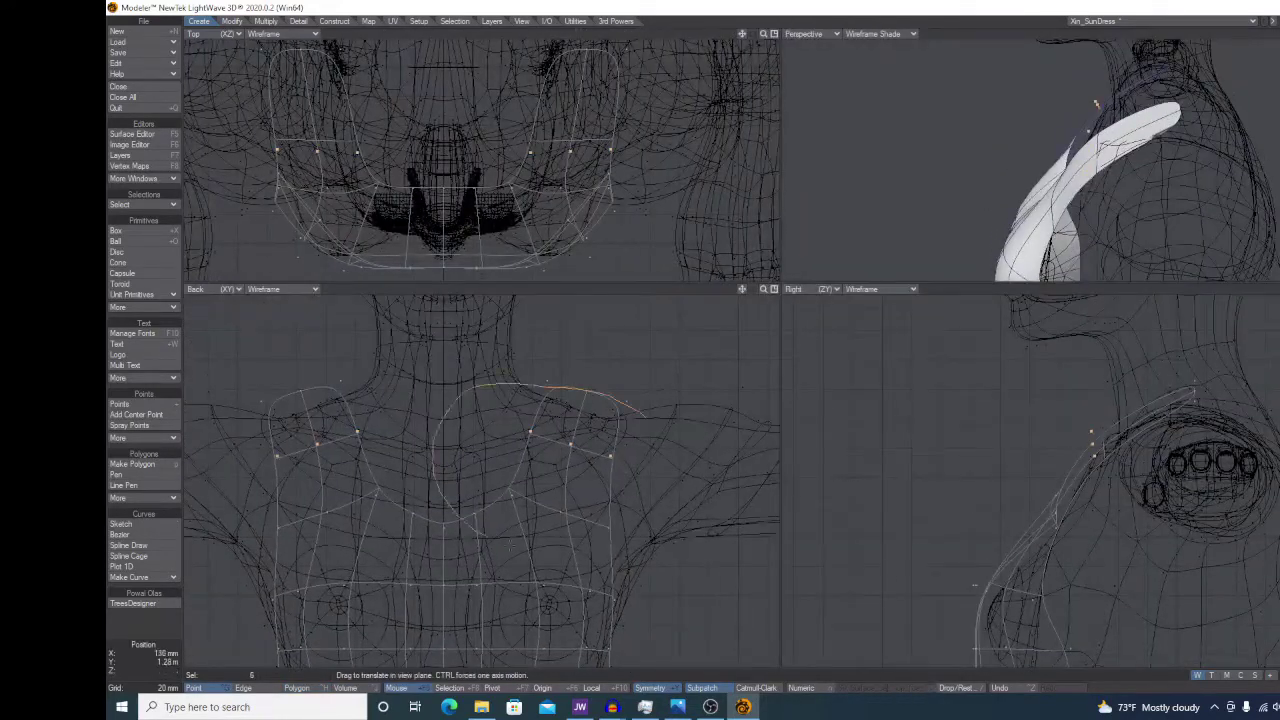
- Reposition the strap points in the top view to refine how the straps lie over the chest
left_click_drag(980, 172, 1088, 180, "alt")
key("t")
left_click_drag(442, 188, 480, 200)
key("slash")
key("t")
key("slash")
left_click_drag(1215, 190, 1170, 215, "alt")
- Move the lower side points of the bodice inward to taper it toward the waist
left_click_drag(1222, 534, 1086, 435, "alt")
scroll(620, 508, "down", 4)
left_click_drag(558, 499, 612, 476, "alt")
scroll(527, 575, "up", 4)
key("t")
left_click_drag(654, 530, 634, 577)
key("slash")
- Move the armhole and bust-level side points in the back view to follow the body's outline
key("t")
left_click_drag(655, 423, 697, 380)
left_click(655, 479)
key("t")
left_click_drag(655, 479, 649, 479)
key("slash")
scroll(1003, 506, "down", 4)
left_click_drag(967, 470, 955, 521, "alt")
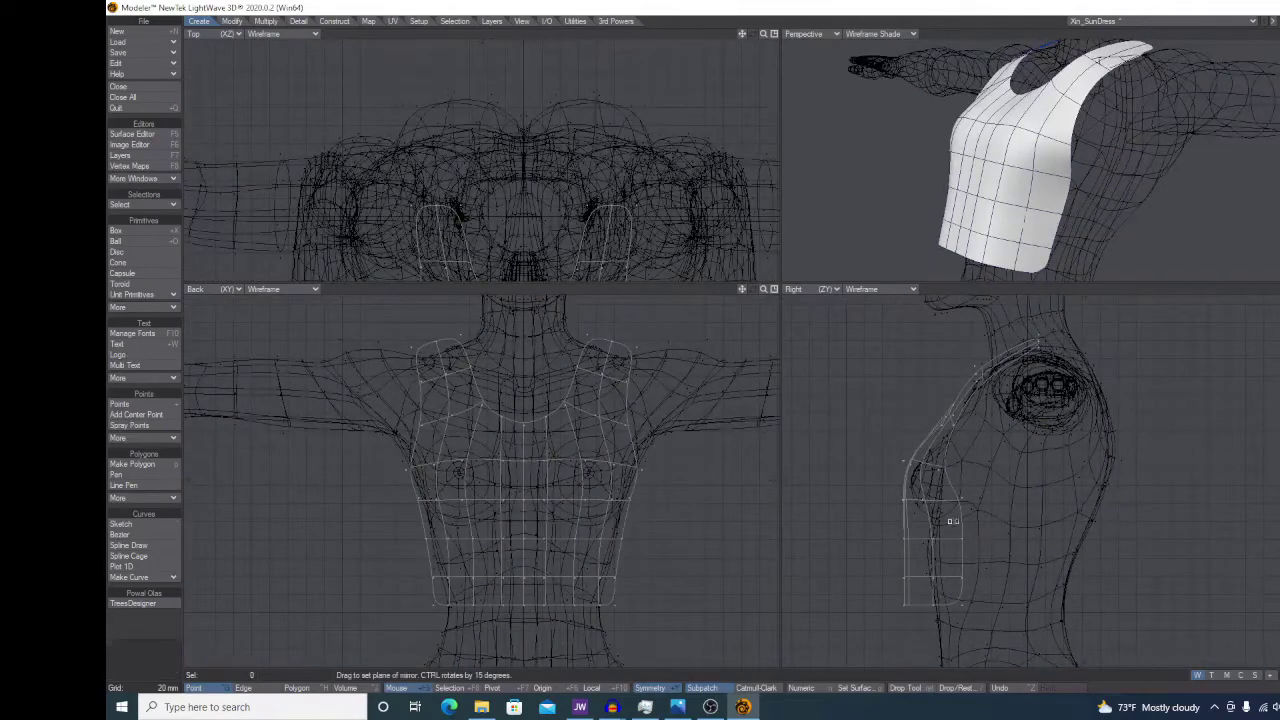
- Mirror the bodice front to the other side of the body and move the copy into place behind the back
key("n")
key("space")
key("space")
key("space")
left_click_drag(1150, 556, 1152, 581)
key("bracketright")
key("t")
left_click_drag(1137, 500, 1195, 495)
scroll(1194, 494, "up", 1)
key("space")
key("space")
key("space")
key("space")
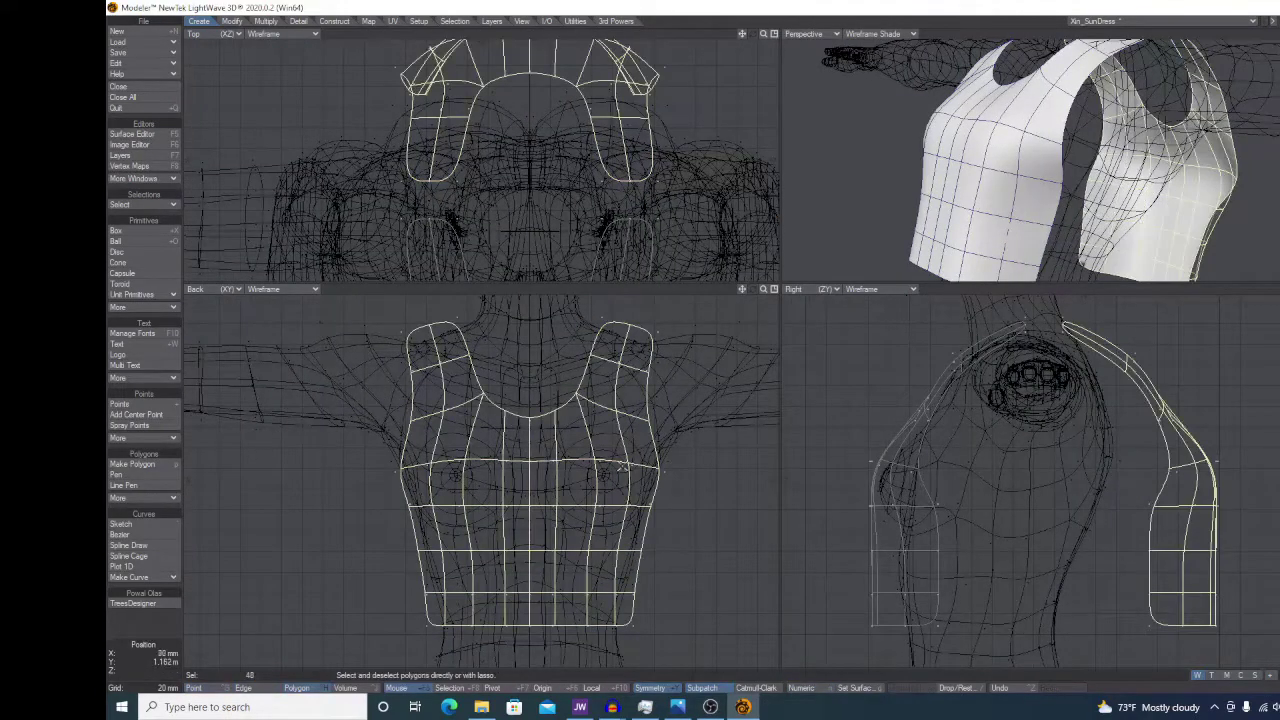
- Move the side points of the mirrored back piece forward toward the body in the side view
key("slash")
left_click_drag(1237, 548, 1182, 528, "alt")
key("space")
right_click_drag(1183, 425, 1080, 432)
key("t")
left_click_drag(1165, 515, 1060, 515)
- Move the upper points of the back piece forward against the shoulder blades, and undo the last point adjustment
key("slash")
right_click_drag(1145, 413, 1090, 425)
key("t")
left_click_drag(1145, 398, 1093, 394)
key("slash")
key("g")
right_click_drag(1090, 412, 1092, 448)
key("t")
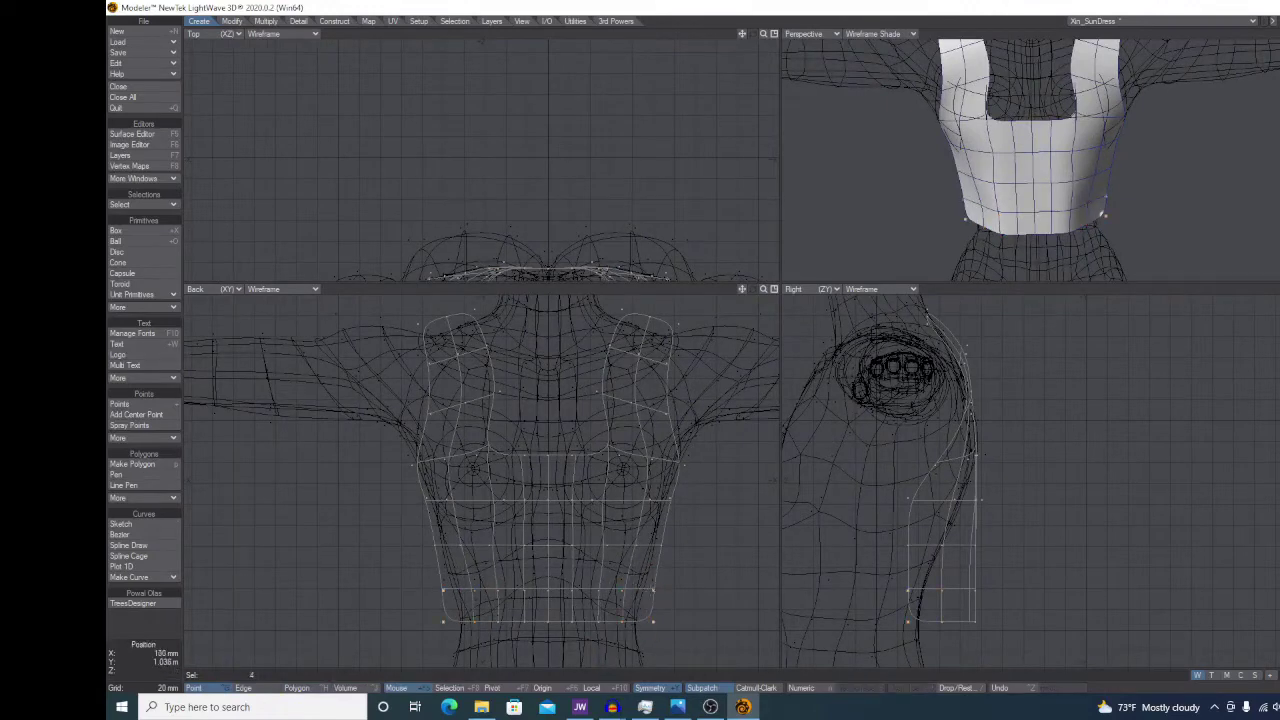
key("ctrl+z")
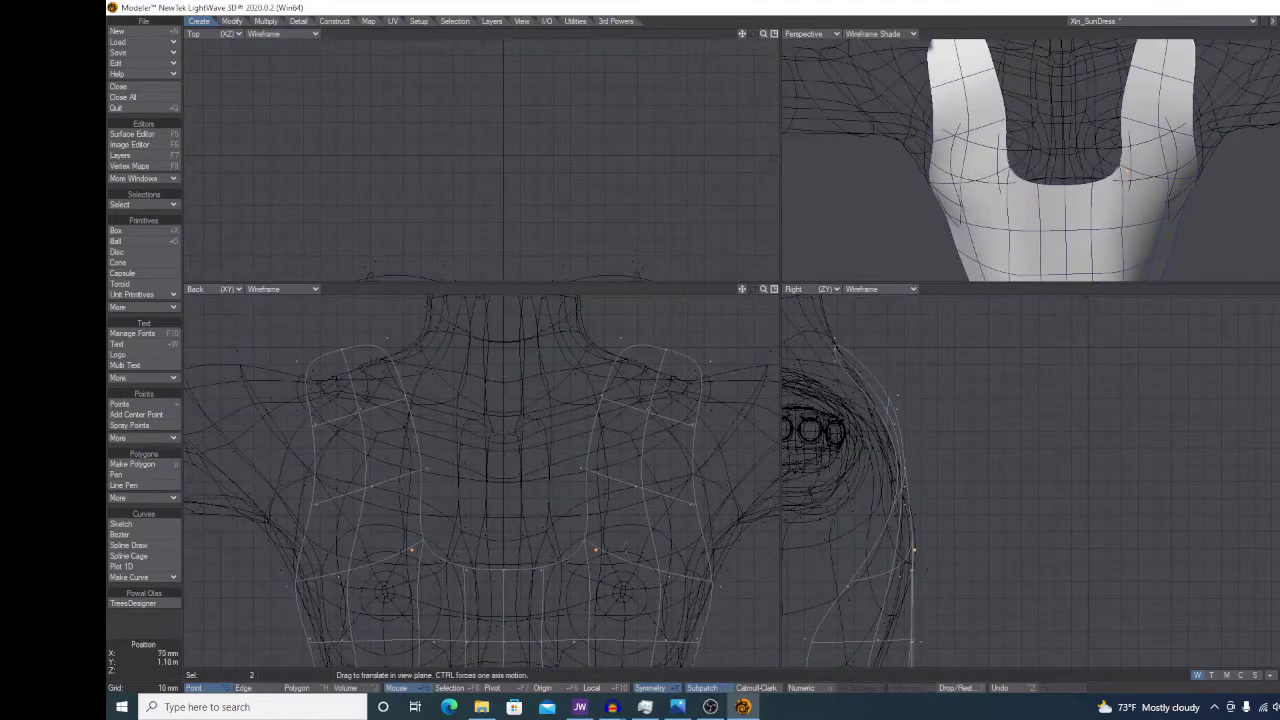
- Reposition the neckline and strap points of the back piece so they follow the contour of the upper back
left_click_drag(620, 549, 607, 525)
left_click(582, 468)
key("t")
left_click_drag(582, 468, 607, 471)
left_click(602, 395)
key("t")
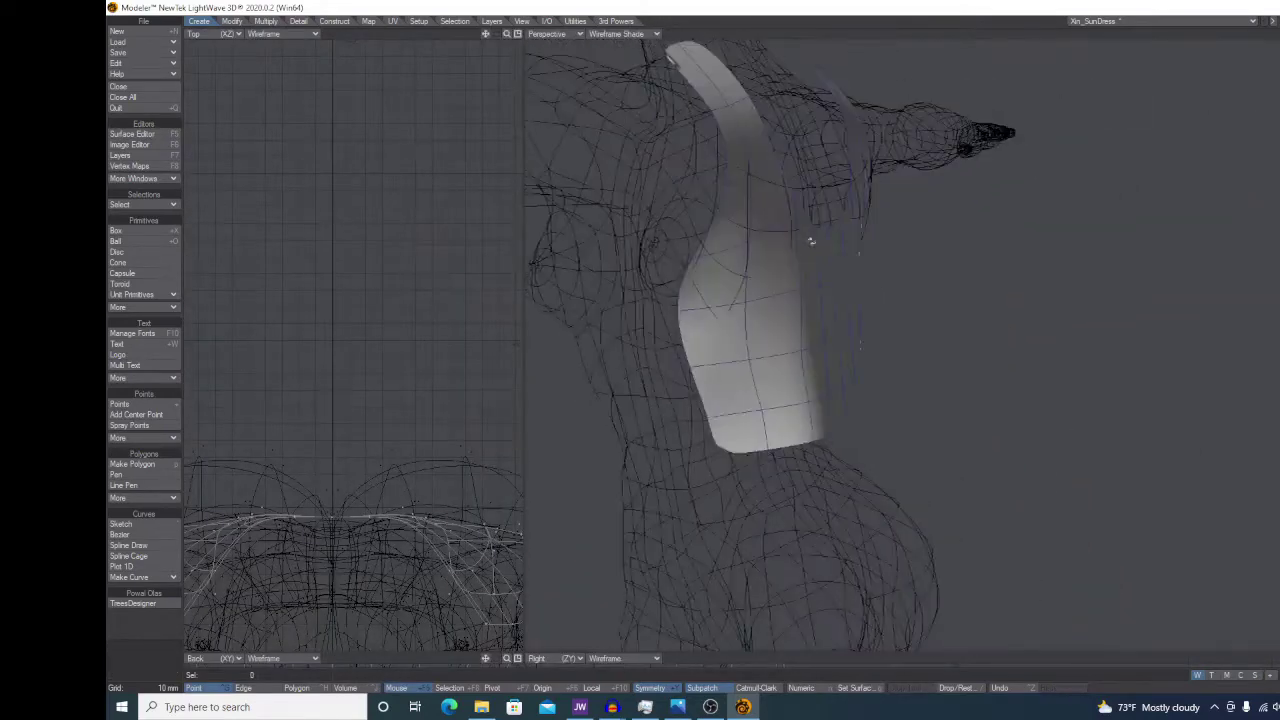
key("t")
left_click_drag(430, 484, 430, 457)
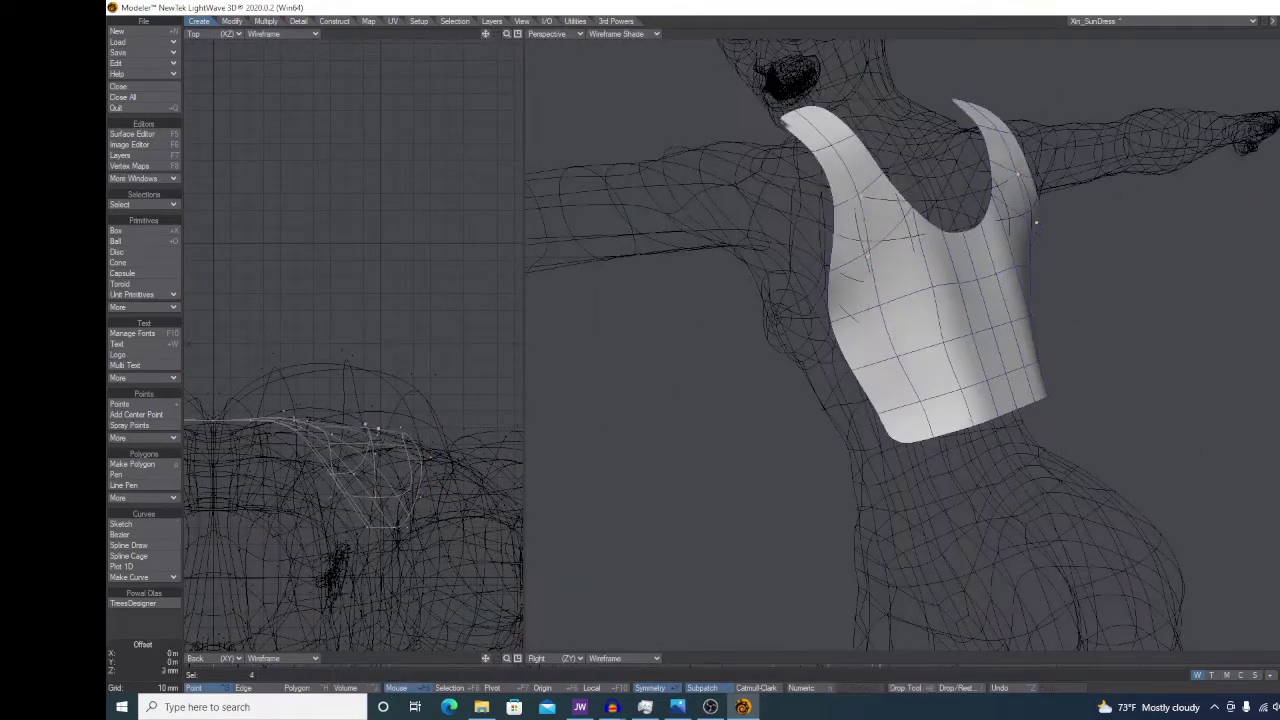
- Merge the four narrow centre columns of the back piece into two wider columns
right_click_drag(241, 390, 458, 455)
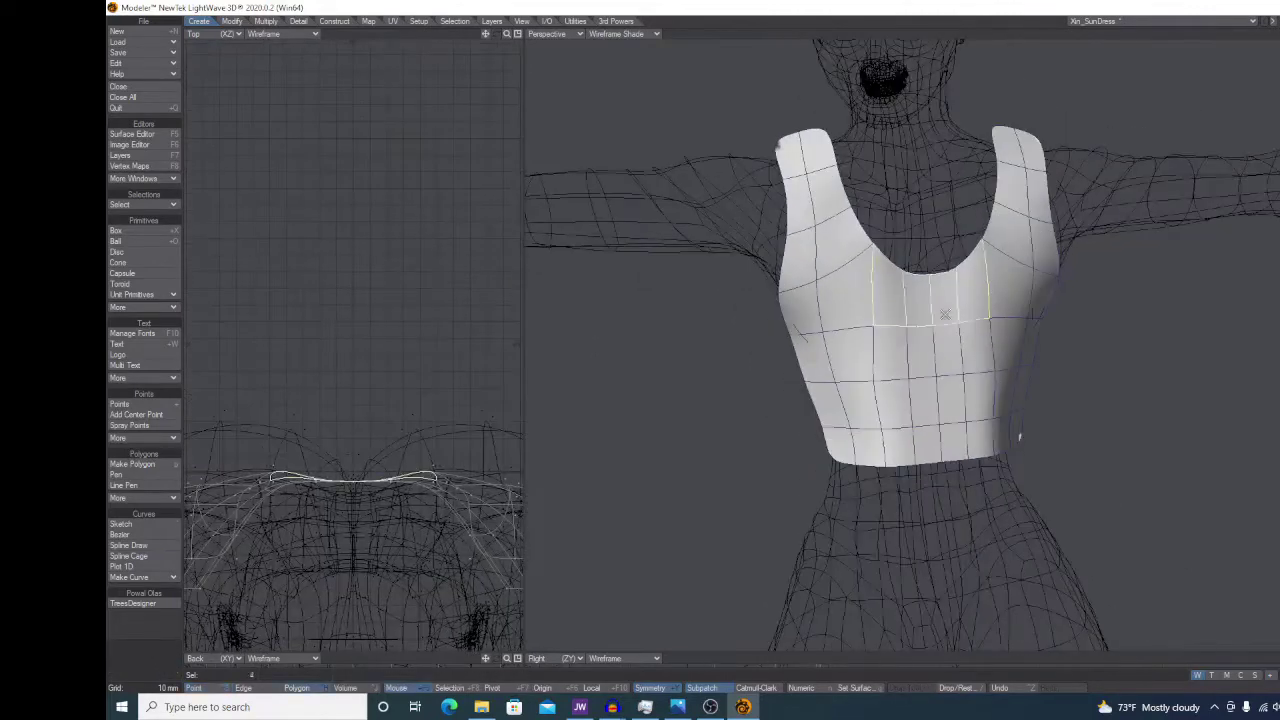
left_click(901, 317)
left_click_drag(909, 381, 971, 347)
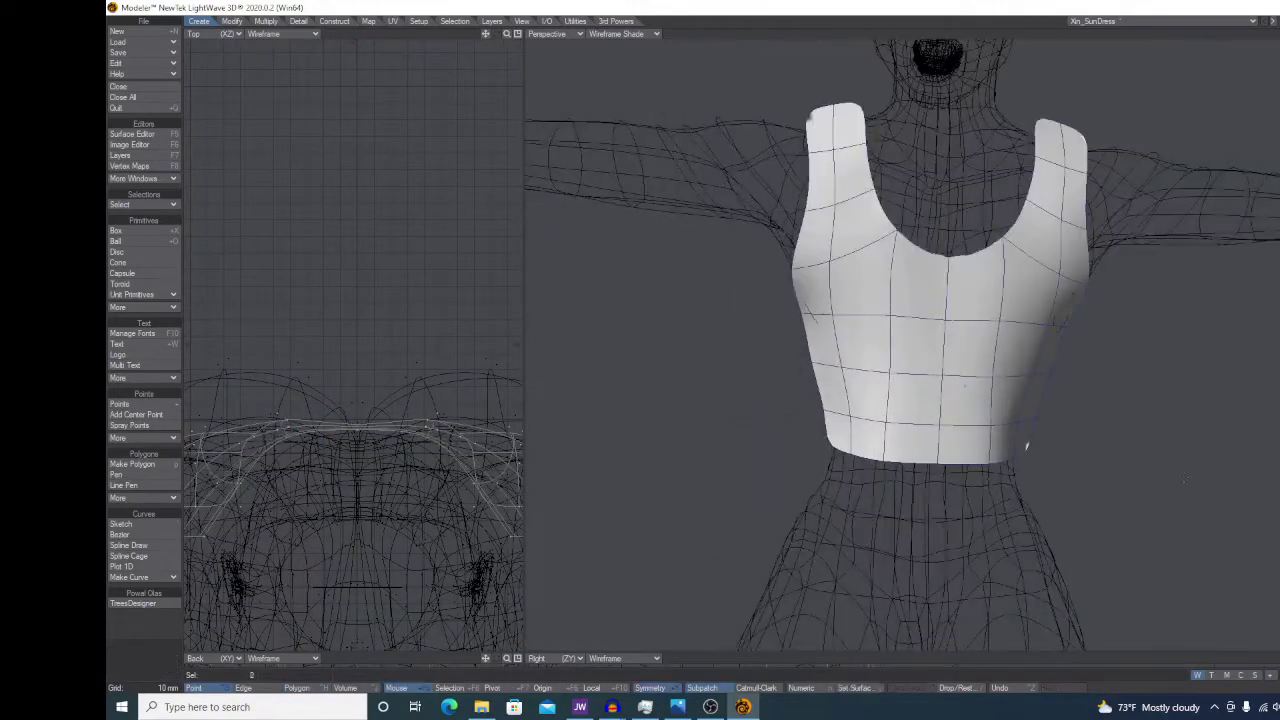
- Bridge the front and back strap edges over one shoulder with symmetry turned off
left_click_drag(1026, 447, 1060, 380, "alt")
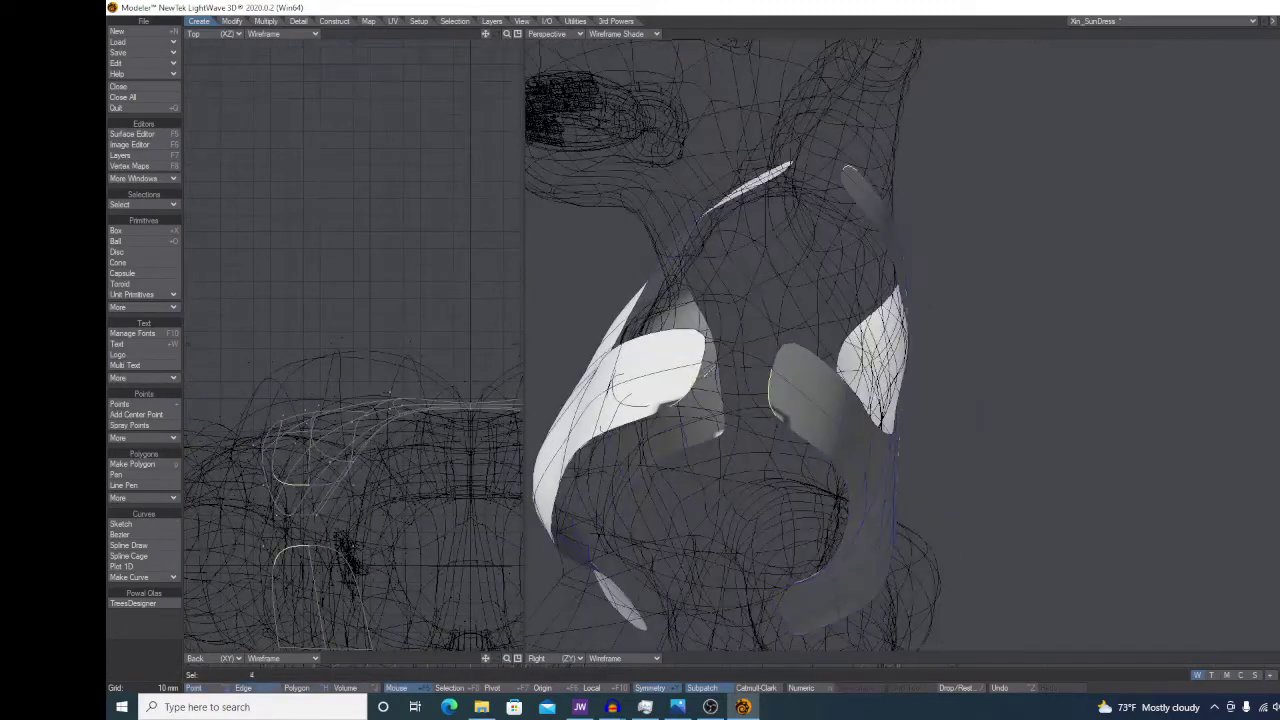
left_click(342, 20)
left_click(145, 444)
key("ctrl+z")
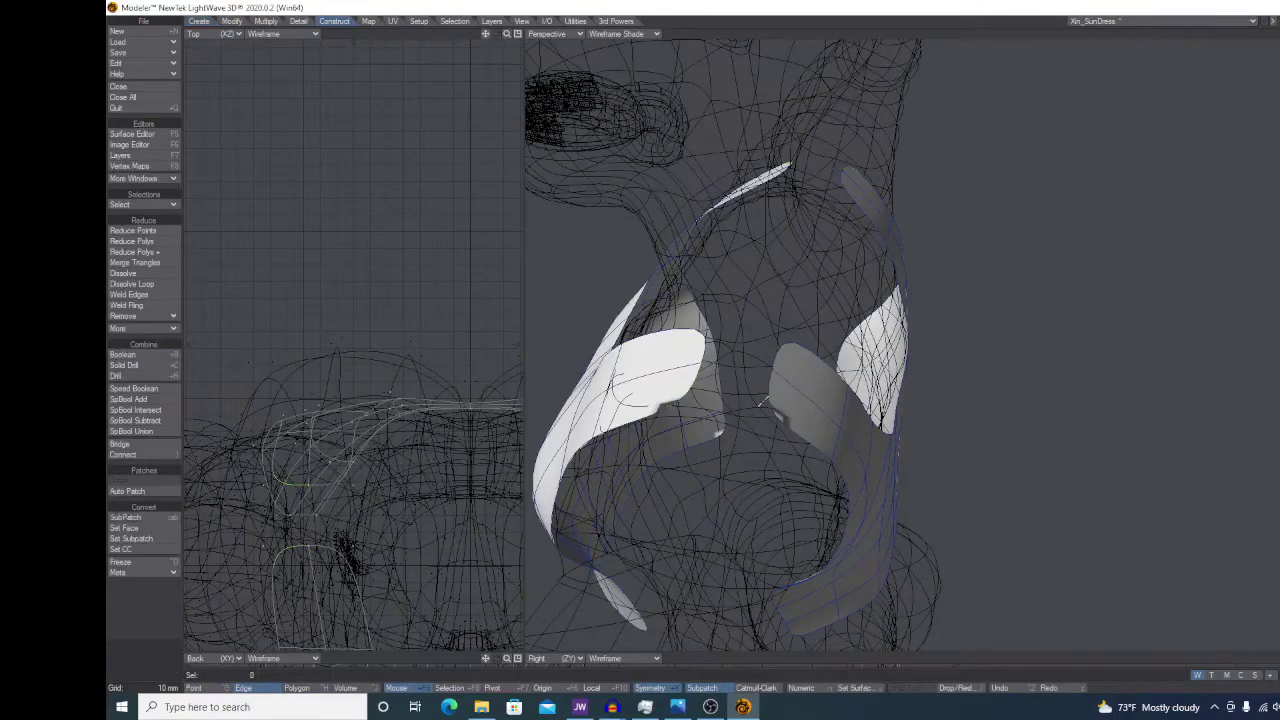
left_click(147, 443)
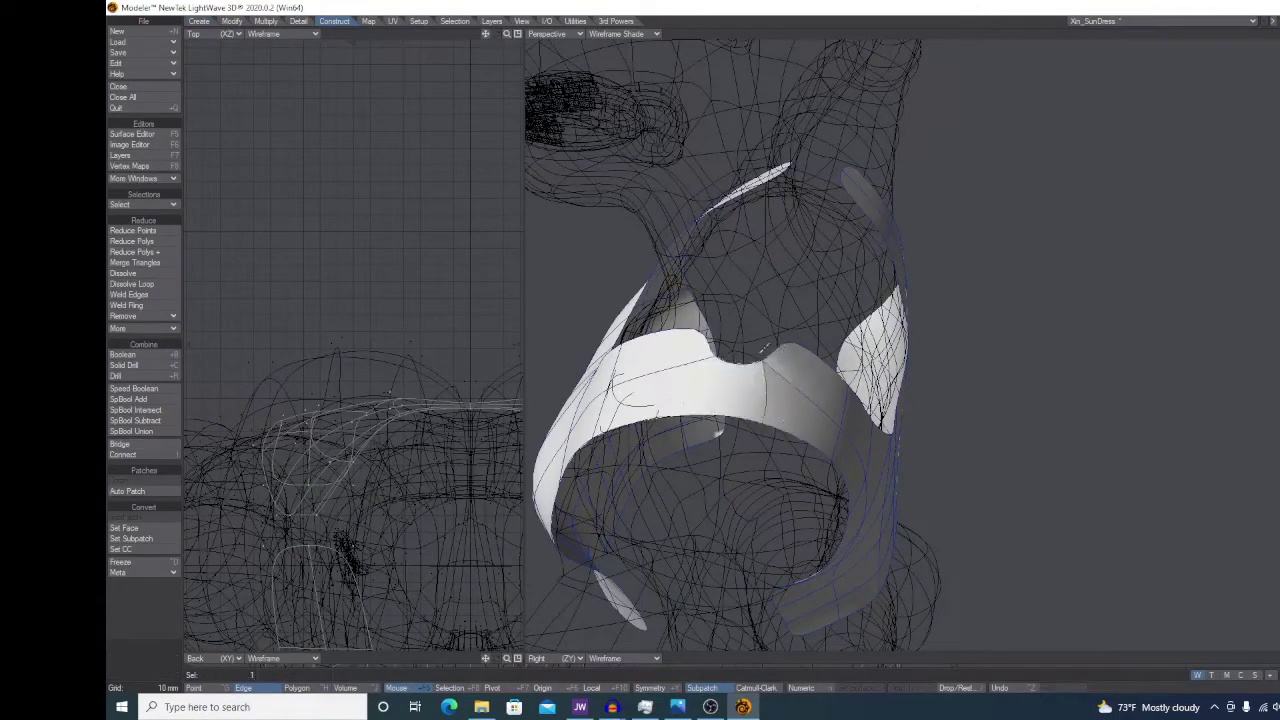
mouse_move(765, 351)
left_mouse_down("alt")
mouse_move(740, 362)
mouse_move(787, 385)
mouse_move(767, 368)
left_mouse_up("alt")
left_click(122, 444)
left_click(787, 391, "shift")
key("slash")
left_click(722, 380)
left_click(143, 446)
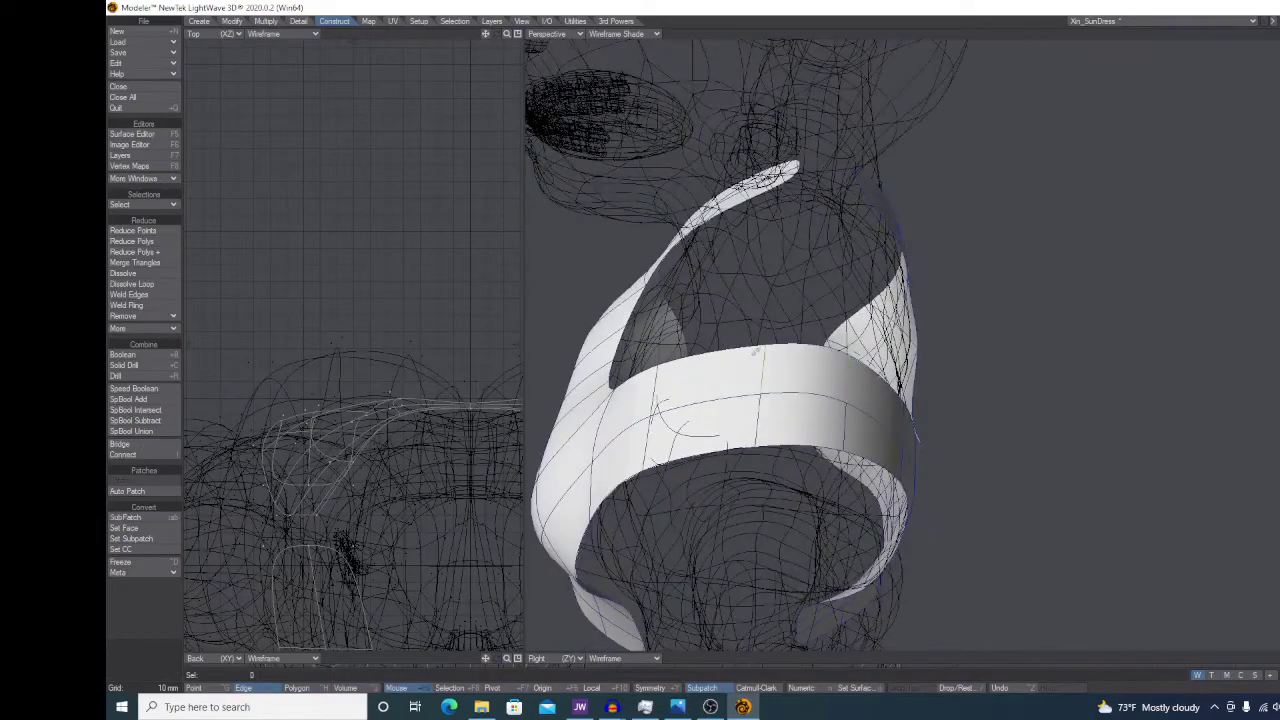
- Mirror the two bridged shoulder polygons across the centre to the other strap, and merge the overlapping points
key("space")
left_click_drag(804, 419, 926, 489)
key("shift+v")
key("n")
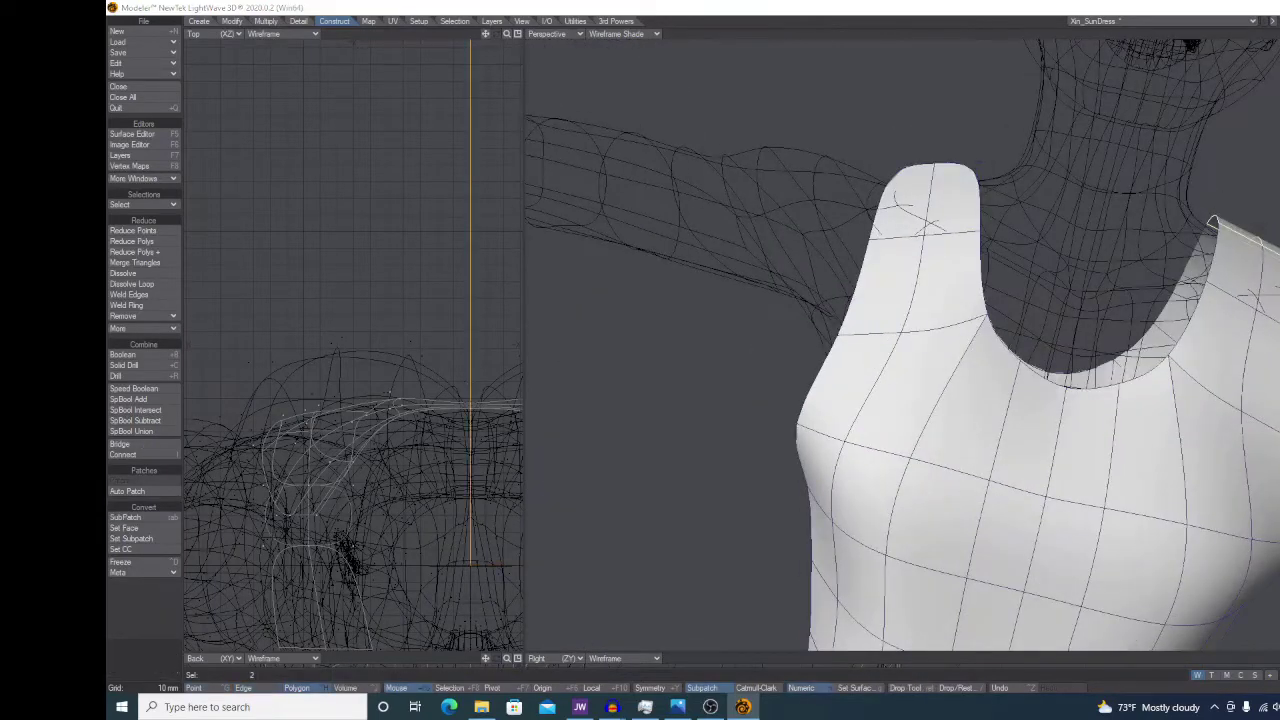
left_click_drag(860, 300, 868, 420, "alt")
key("m")
key("Return")
left_click_drag(800, 340, 892, 332, "alt")
key("slash")
key("m")
left_click(845, 150)
- Select the side edges of the front and back pieces below the armhole and bridge them into a side panel
left_click_drag(915, 235, 957, 363, "alt")
key("a")
key("space")
key("space")
left_click(880, 490)
left_click_drag(900, 425, 918, 342, "shift")
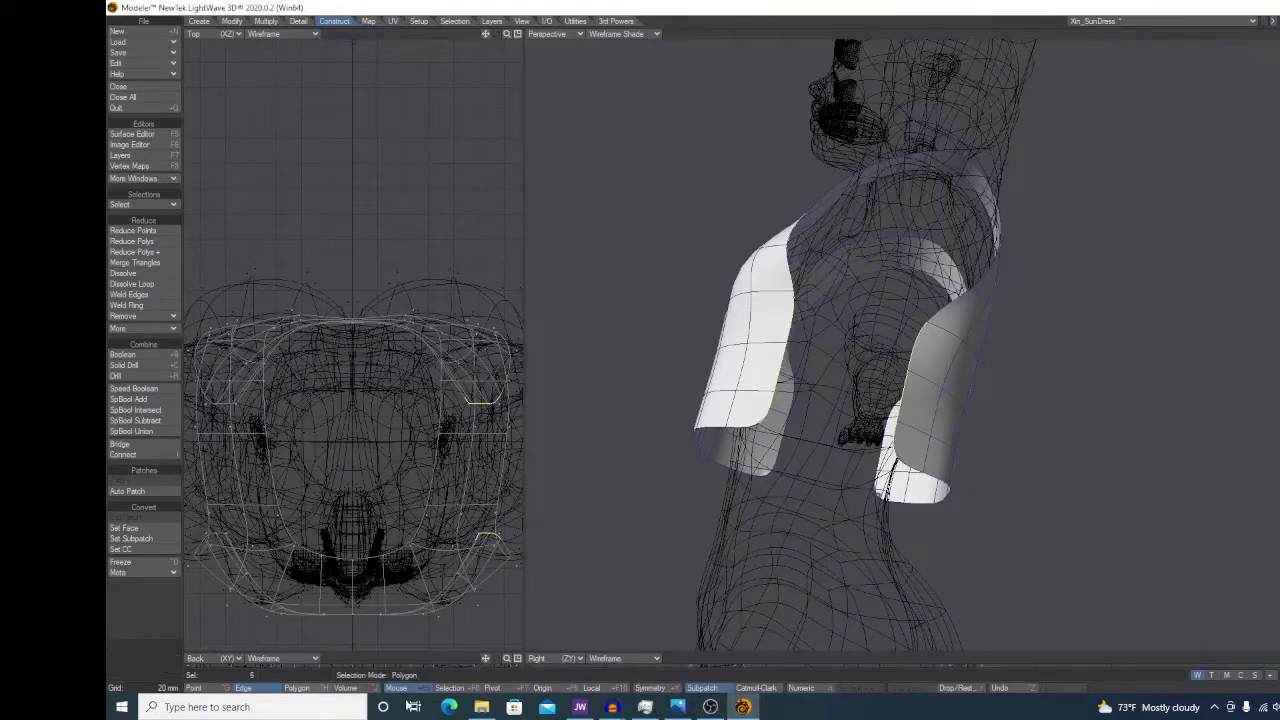
left_click(143, 444)
- Cut the side panels vertically down the middle with the Knife tool in the side view
key("space")
key("space")
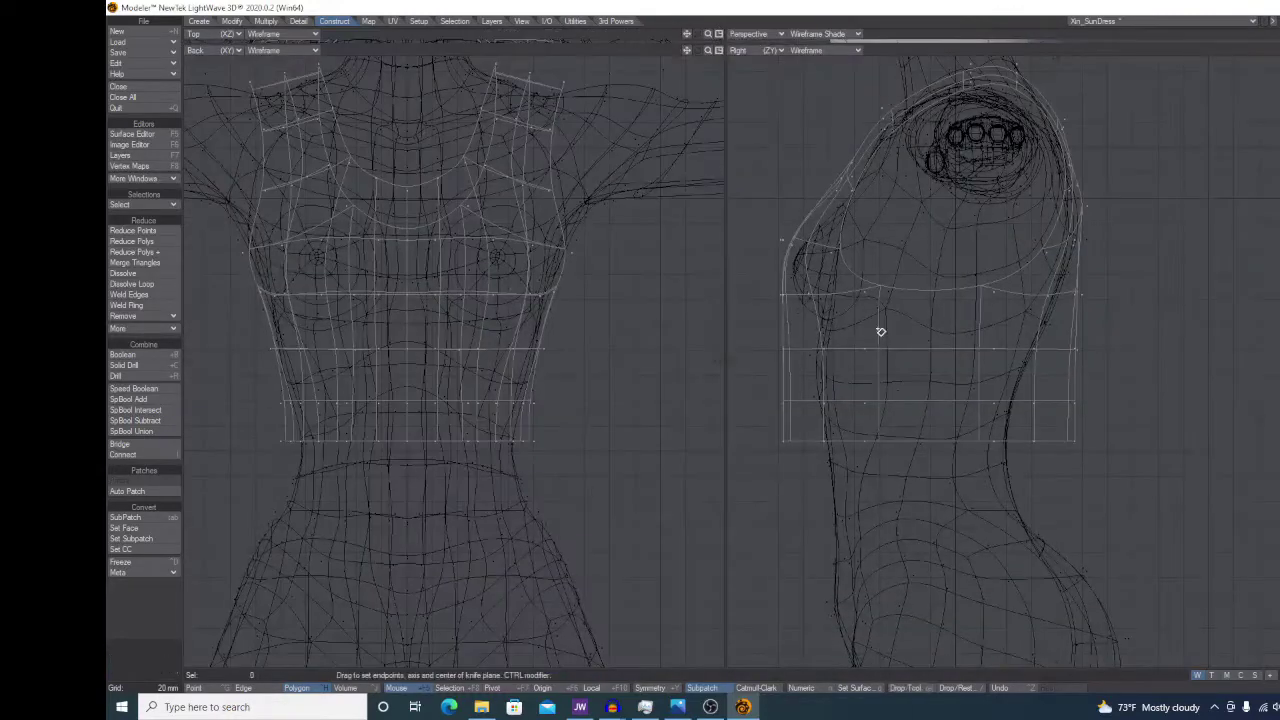
mouse_move(926, 262)
left_mouse_down()
mouse_move(915, 538)
mouse_move(926, 550)
left_mouse_up()
key("space")
- Turn symmetry on, stretch the bottom band of the bodice inward to the waist, and narrow the row above it
mouse_move(1118, 404)
right_mouse_down()
mouse_move(1279, 598)
mouse_move(1279, 580)
right_mouse_up()
key("shift+y")
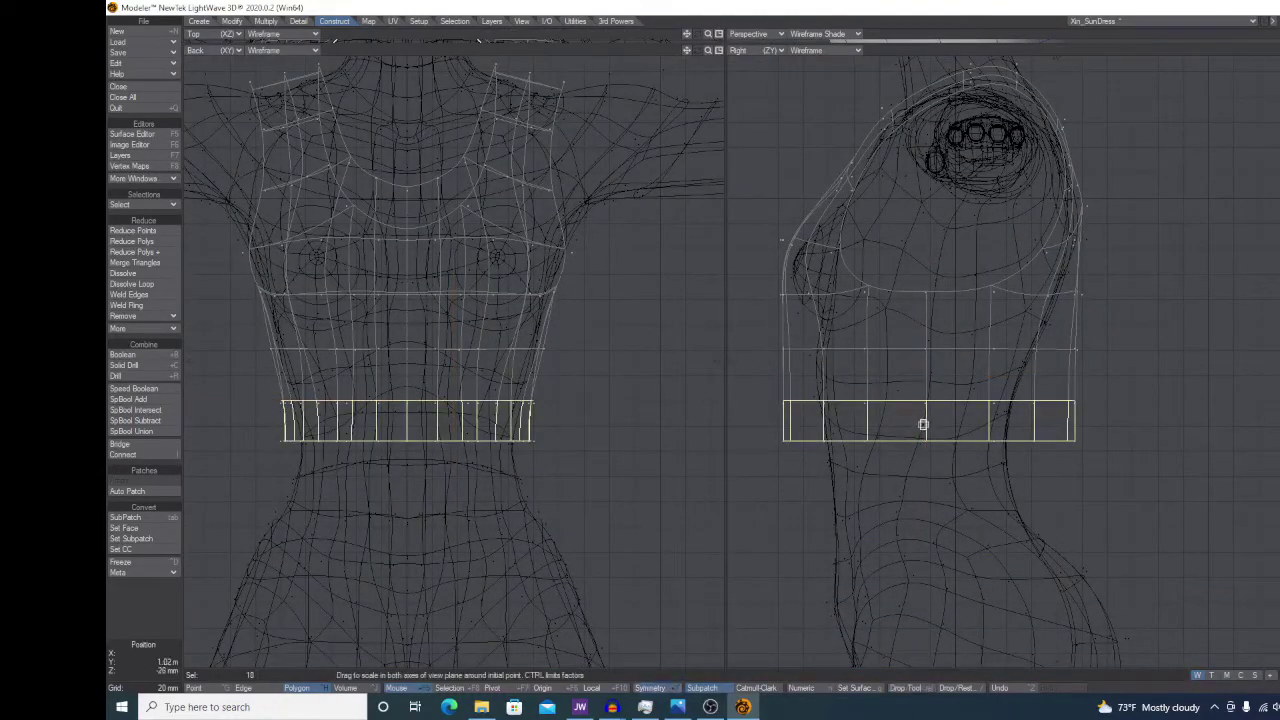
left_click_drag(923, 424, 897, 431, "ctrl")
key("space")
key("space")
right_click_drag(1127, 342, 890, 362)
left_click_drag(863, 350, 854, 350)
key("space")
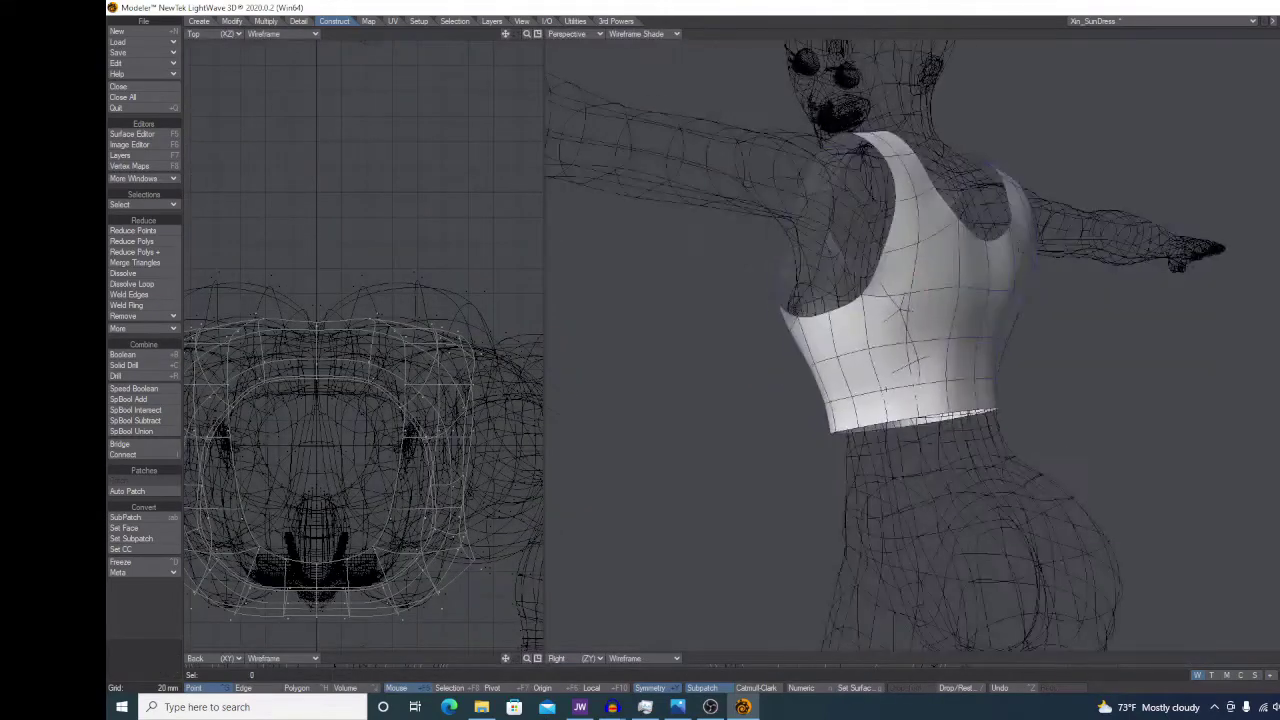
- Stretch the whole bodice slightly larger in depth, height and width so it clears the body
key("space")
key("space")
left_click_drag(900, 445, 1185, 500, "alt")
left_click(824, 146)
key("t")
left_click_drag(545, 651, 672, 532)
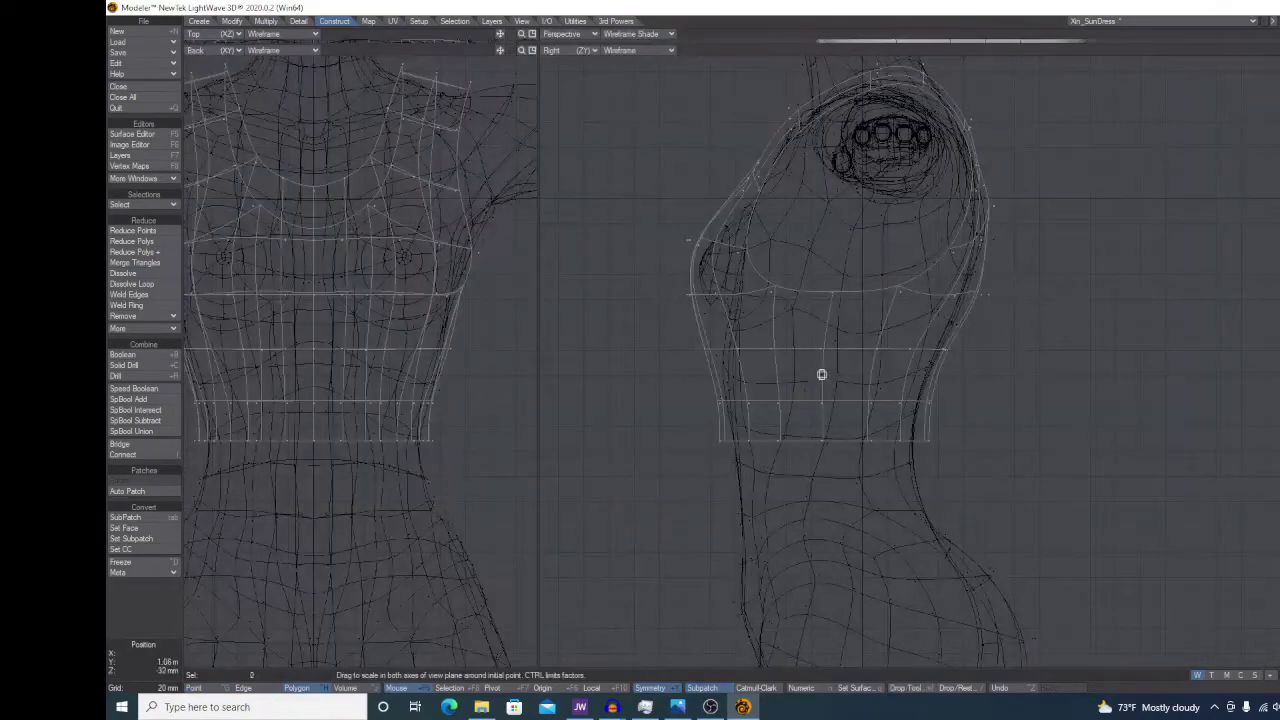
left_click_drag(821, 374, 845, 374)
left_click_drag(820, 440, 820, 405)
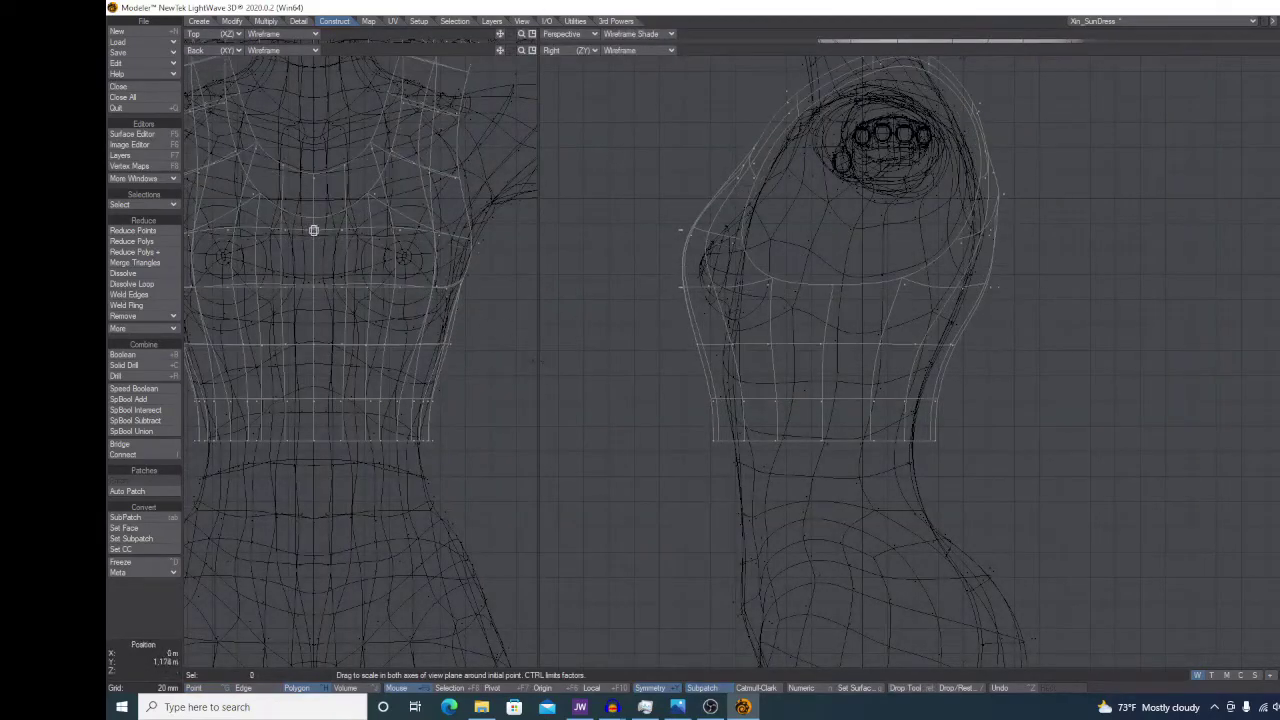
left_click_drag(313, 344, 333, 344)
- Try the Heat Shrink tool to fit the bodice to the body, and undo it
left_click_drag(538, 47, 436, 654)
mouse_move(1000, 283)
left_mouse_down("alt")
mouse_move(1045, 283)
mouse_move(840, 300)
left_mouse_up("alt")
left_click_drag(930, 230, 1072, 150, "alt")
key("s")
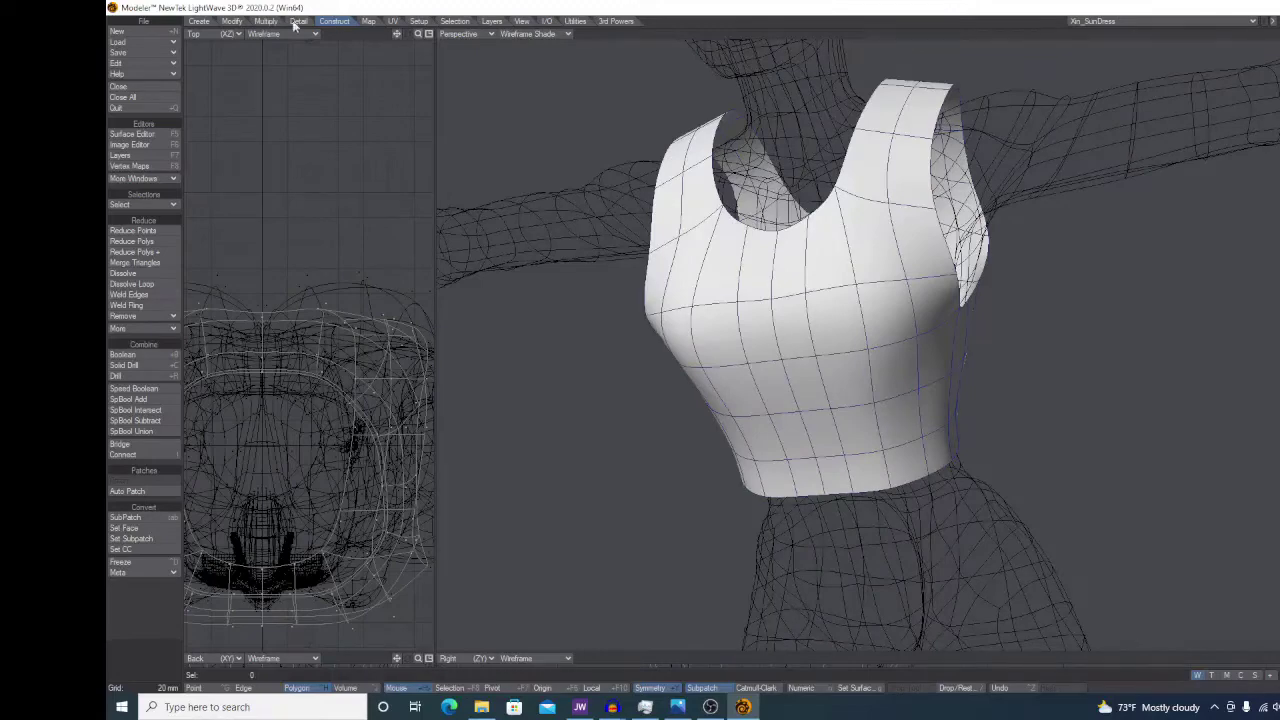
left_click(301, 22)
left_click(266, 22)
left_click(232, 21)
left_click(130, 511)
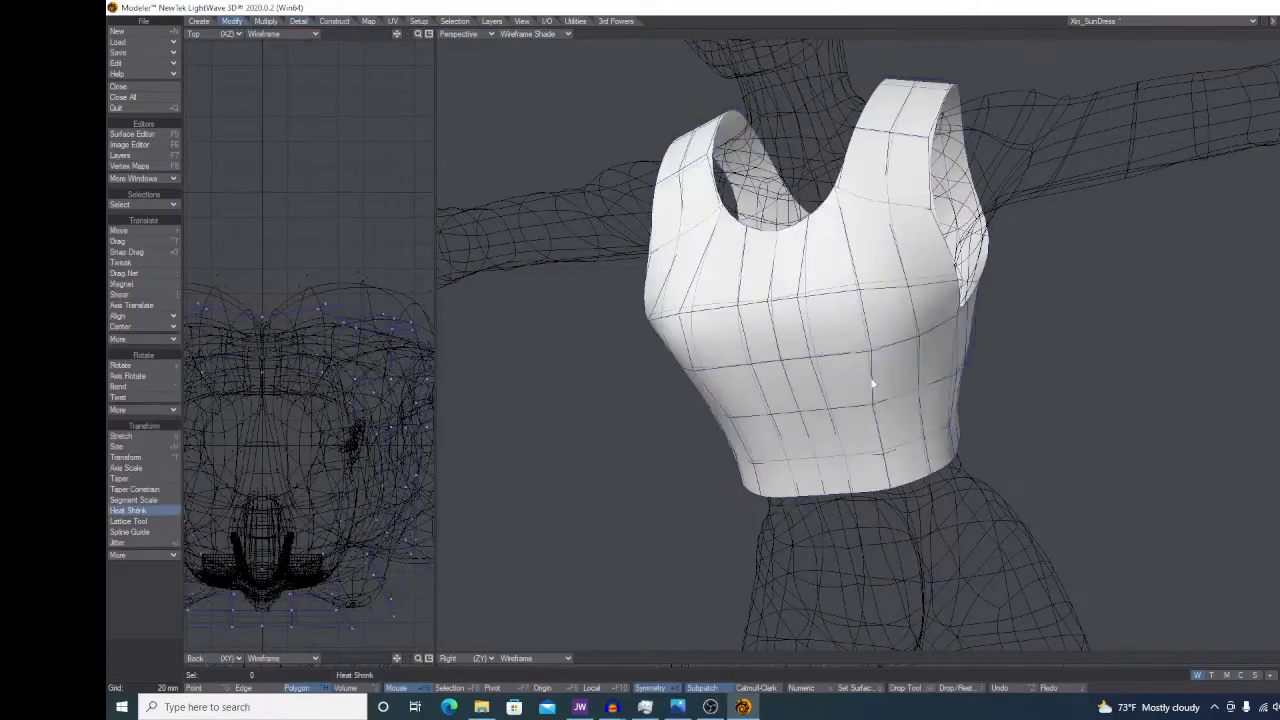
left_click_drag(751, 331, 840, 318, "alt")
mouse_move(840, 318)
left_mouse_down()
mouse_move(870, 318)
mouse_move(805, 320)
mouse_move(825, 320)
left_mouse_up()
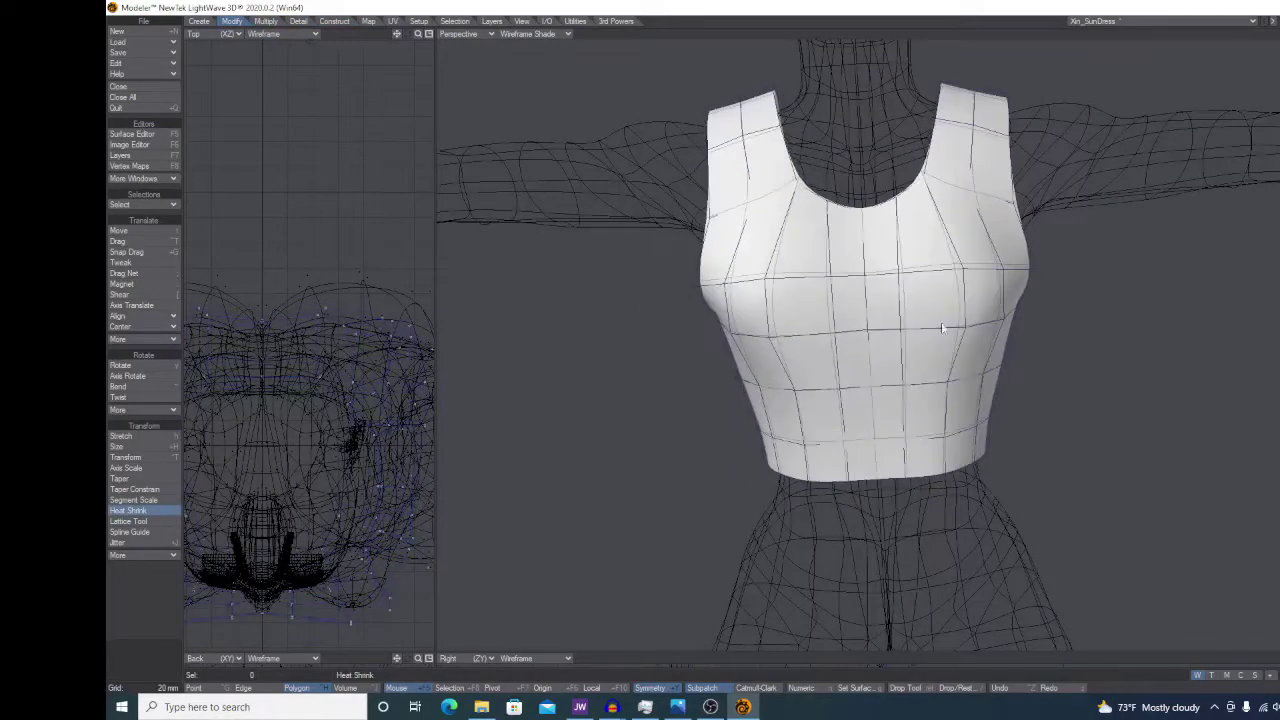
key("ctrl+z")
key("ctrl+z")
key("ctrl+z")
key("ctrl+z")
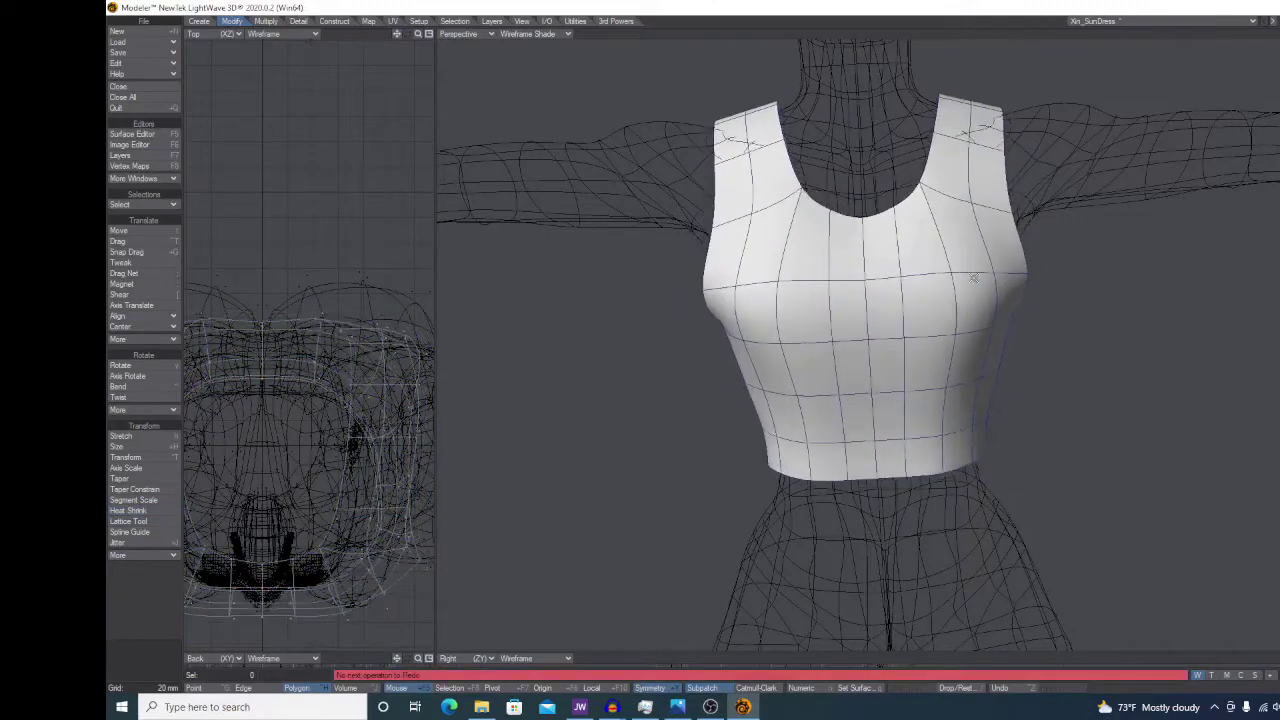
key("ctrl+z")
- Examine the bodice on its own with the background body hidden, and show the body again
scroll(974, 278, "down", 5)
key("space")
key("space")
scroll(903, 408, "up", 5)
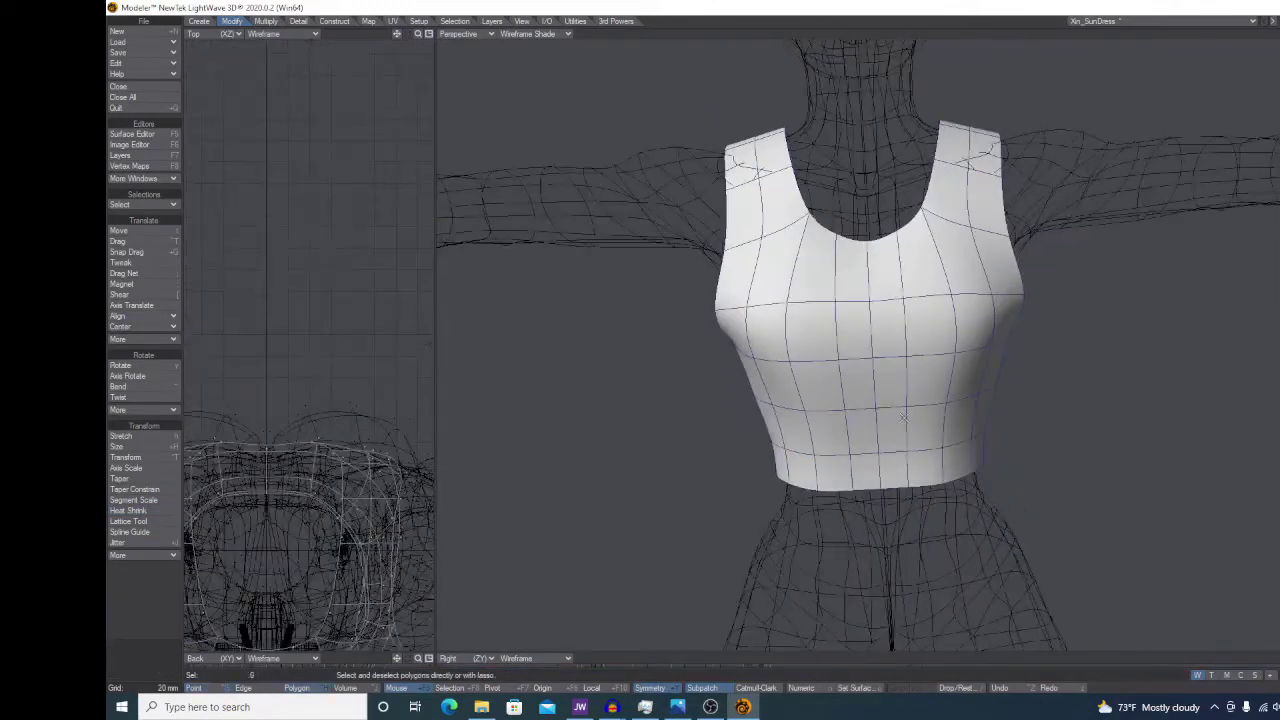
left_click(1279, 21)
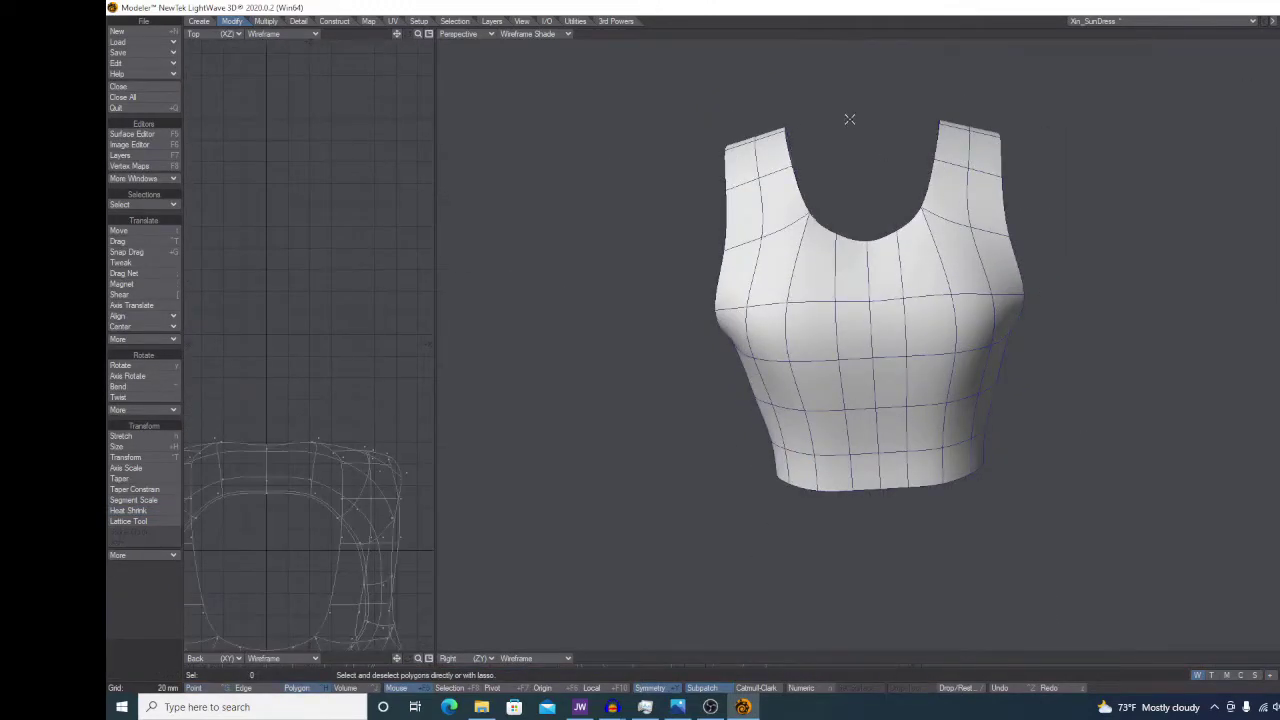
left_click_drag(850, 119, 1066, 144, "alt")
scroll(1066, 144, "down", 2)
left_click(1279, 21)
- Select the bottom edge loop of the bodice, extend it and move it down over the thighs to start the skirt
left_click_drag(860, 640, 849, 353, "alt+shift")
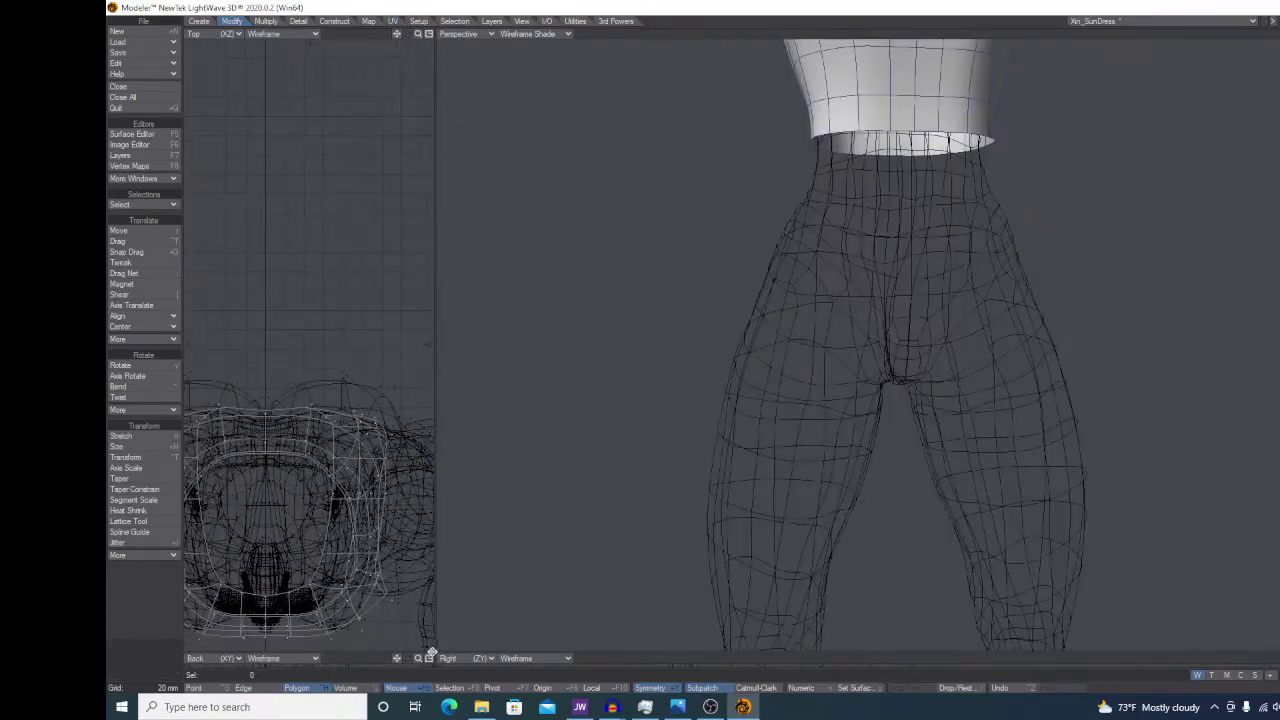
left_click_drag(435, 651, 931, 47)
left_click_drag(600, 220, 649, 428, "alt")
key("space")
key("space")
mouse_move(665, 312)
right_mouse_down()
mouse_move(620, 308)
mouse_move(662, 345)
right_mouse_up()
left_click_drag(534, 430, 548, 418, "alt")
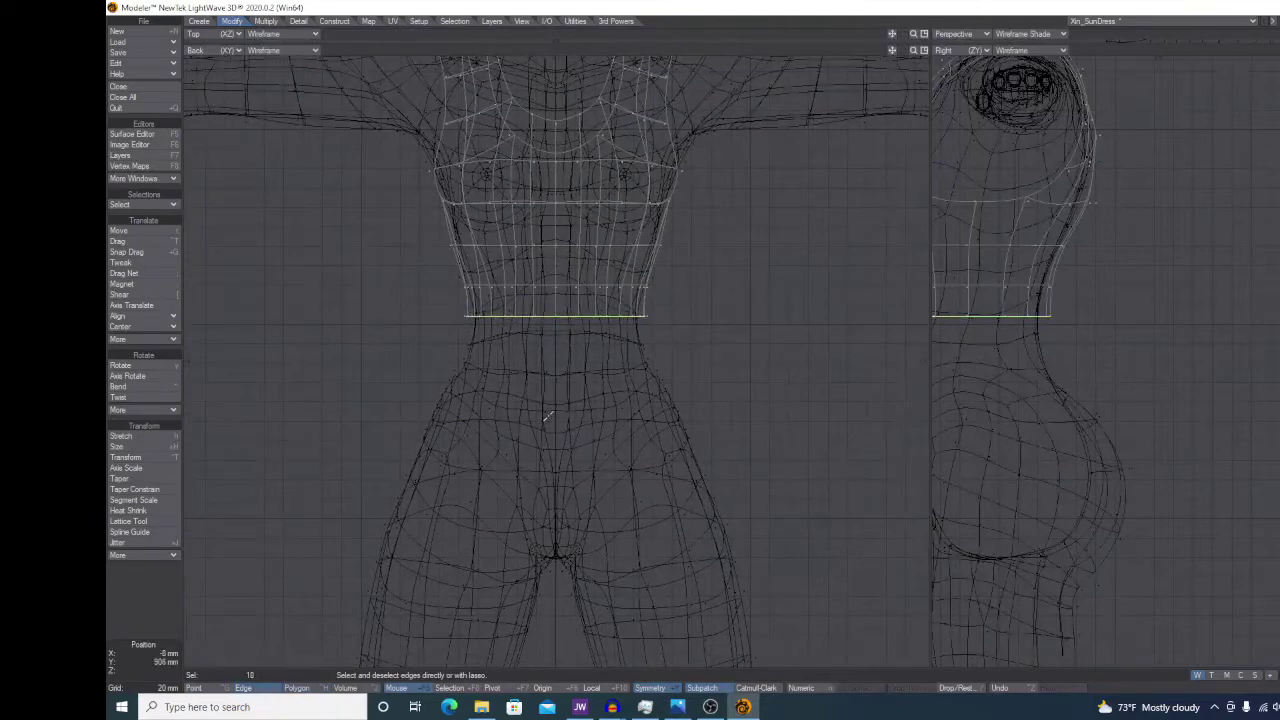
key("e")
key("t")
left_click_drag(583, 345, 583, 664)
- Stretch the skirt's hem edges outward and shift them to flare the skirt around the hips and thighs
left_click_drag(586, 640, 598, 512, "alt")
left_click_drag(600, 508, 690, 540, "ctrl+alt")
key("h")
left_click_drag(1014, 541, 1050, 527)
key("t")
key("slash")
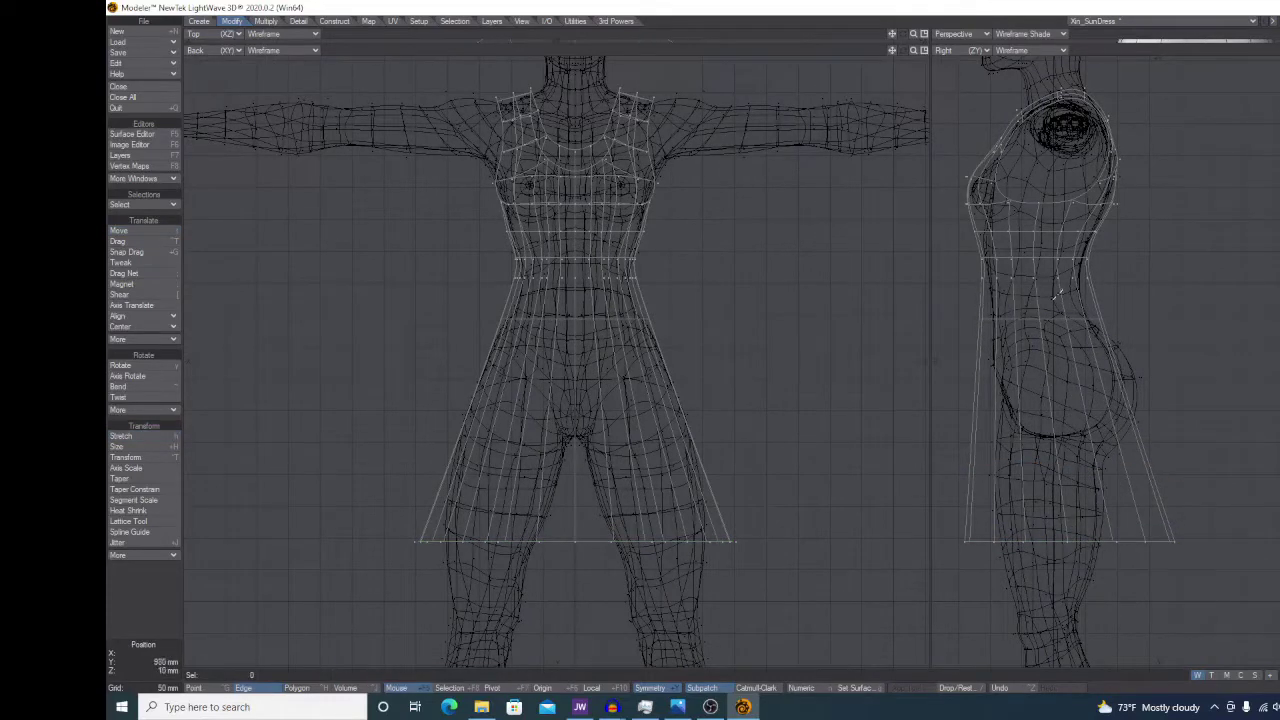
- Split the skirt's long polygons into horizontal bands across the hips
left_click_drag(1109, 383, 1090, 400)
key("ctrl+u")
key("slash")
mouse_move(706, 352)
left_mouse_down()
mouse_move(630, 352)
mouse_move(594, 303)
left_mouse_up()
key("ctrl+u")
key("slash")
key("ctrl+u")
key("ctrl+z")
key("ctrl+shift+z")
key("ctrl+shift+z")
key("ctrl+shift+z")
key("ctrl+shift+z")
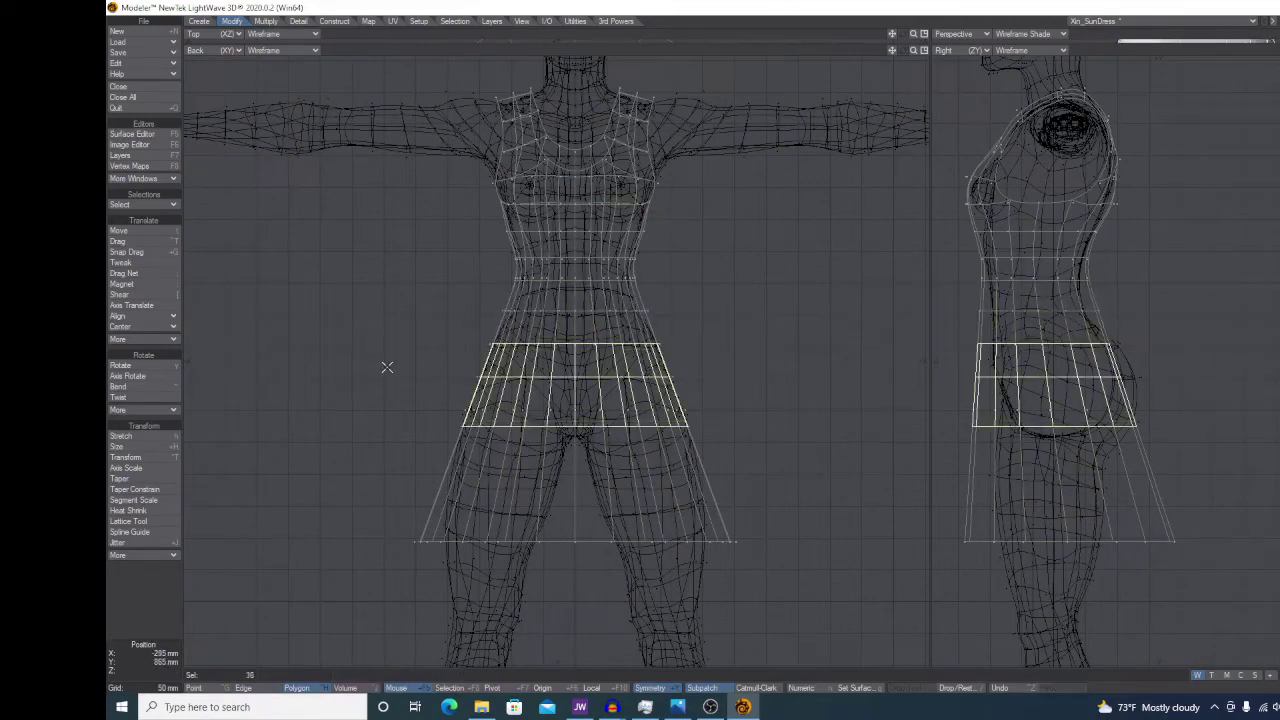
- Add more horizontal divisions through the lower part of the skirt down to the hem
key("ctrl+u")
key("slash")
left_click_drag(706, 450, 568, 456)
key("ctrl+u")
key("slash")
left_click_drag(729, 512, 600, 514)
key("ctrl+u")
key("slash")
- Select a row of skirt points at the upper hips and stretch it in depth to follow the body
scroll(1128, 383, "up", 1)
mouse_move(1122, 322)
left_mouse_down("alt")
mouse_move(1163, 366)
mouse_move(1203, 349)
left_mouse_up("alt")
key("space")
key("slash")
mouse_move(1208, 352)
right_mouse_down()
mouse_move(1047, 376)
mouse_move(1192, 375)
right_mouse_up()
key("h")
left_click_drag(1088, 365, 1073, 365)
key("space")
- Select point rows around the hips and shift them front to back to sit around the body
right_click_drag(1178, 324, 1172, 460)
left_click_drag(1206, 406, 1206, 374, "alt")
mouse_move(1207, 373)
right_mouse_down()
mouse_move(1014, 368)
mouse_move(1200, 392)
right_mouse_up()
key("t")
left_click_drag(1025, 382, 1039, 382)
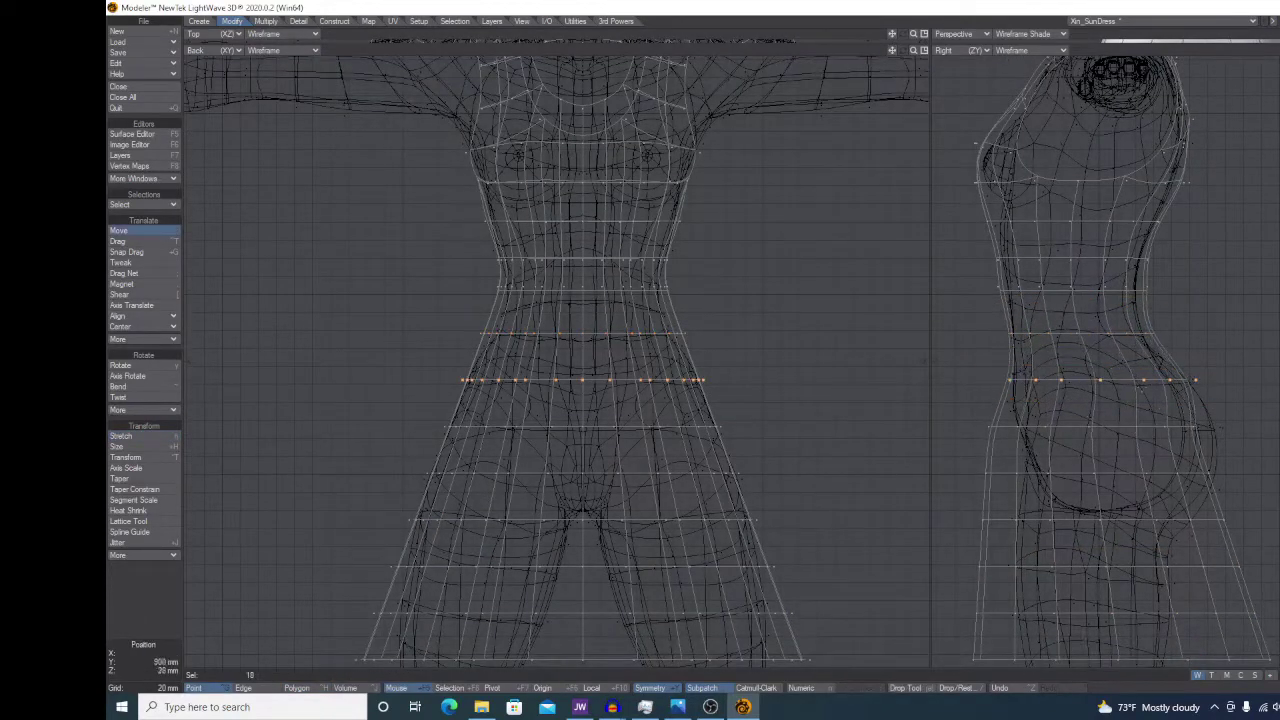
key("space")
key("slash")
left_click_drag(1240, 423, 1228, 413, "alt")
right_click_drag(1228, 413, 980, 386)
key("t")
mouse_move(1240, 409)
left_mouse_down()
mouse_move(1258, 409)
mouse_move(1270, 355)
left_mouse_up()
- Stretch the next two hip rows in depth to clear the buttocks, scaling the lower row to 108%
key("space")
right_click_drag(1270, 355, 1186, 306)
left_click_drag(1248, 304, 1260, 333, "alt")
mouse_move(1260, 333)
right_mouse_down()
mouse_move(1175, 321)
mouse_move(1204, 352)
right_mouse_up()
key("h")
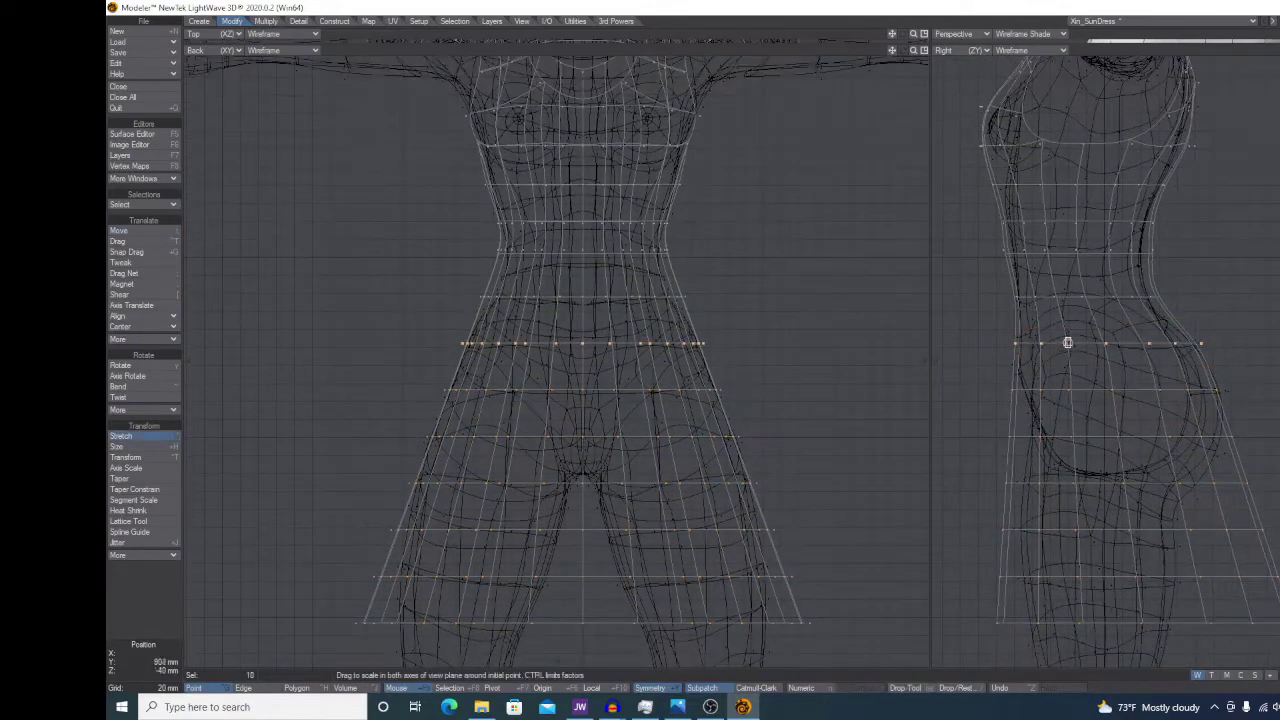
left_click_drag(1067, 343, 1075, 343)
key("space")
right_click_drag(1240, 320, 933, 304)
left_click_drag(1015, 390, 1025, 390)
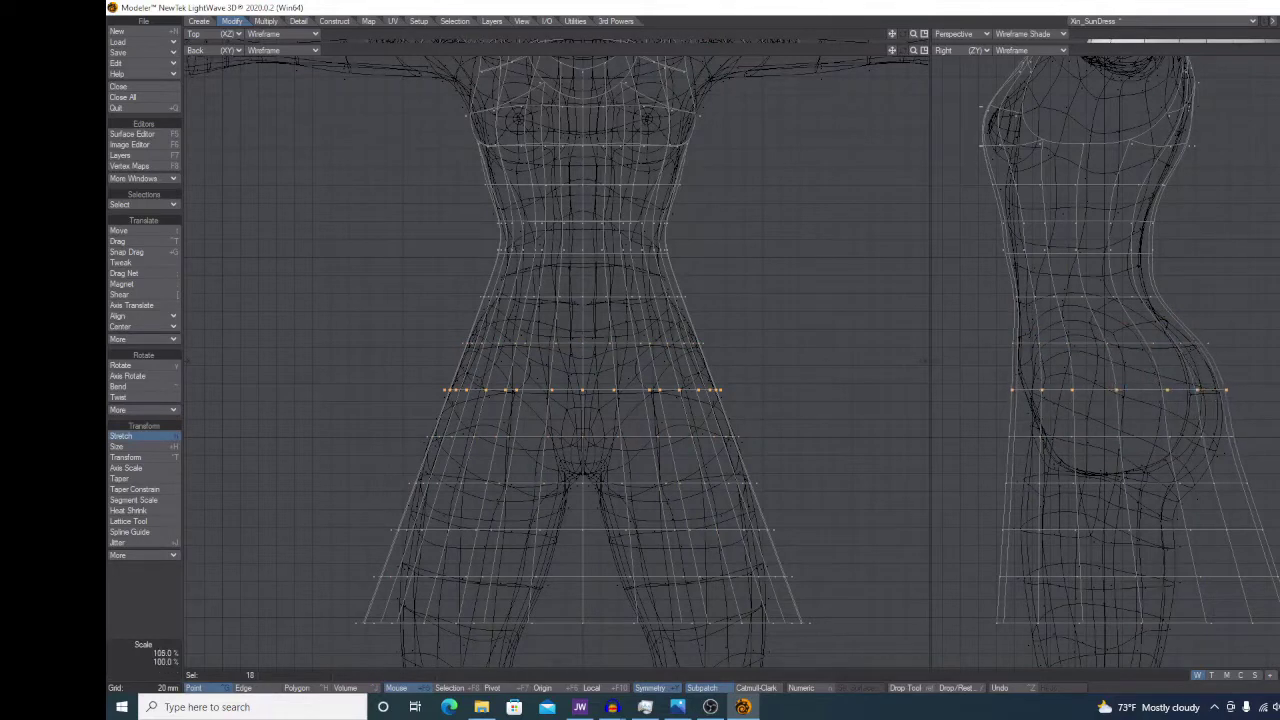
- Stretch and shift the point rows below the buttocks one at a time to smooth the skirt's side profile
right_click_drag(945, 549, 1200, 490)
mouse_move(1277, 428)
right_mouse_down()
mouse_move(1032, 424)
mouse_move(1220, 458)
right_mouse_up()
key("h")
left_click_drag(1009, 436, 1017, 436)
key("space")
right_click_drag(1012, 464, 1274, 492)
key("h")
key("t")
left_click_drag(1086, 502, 1091, 502)
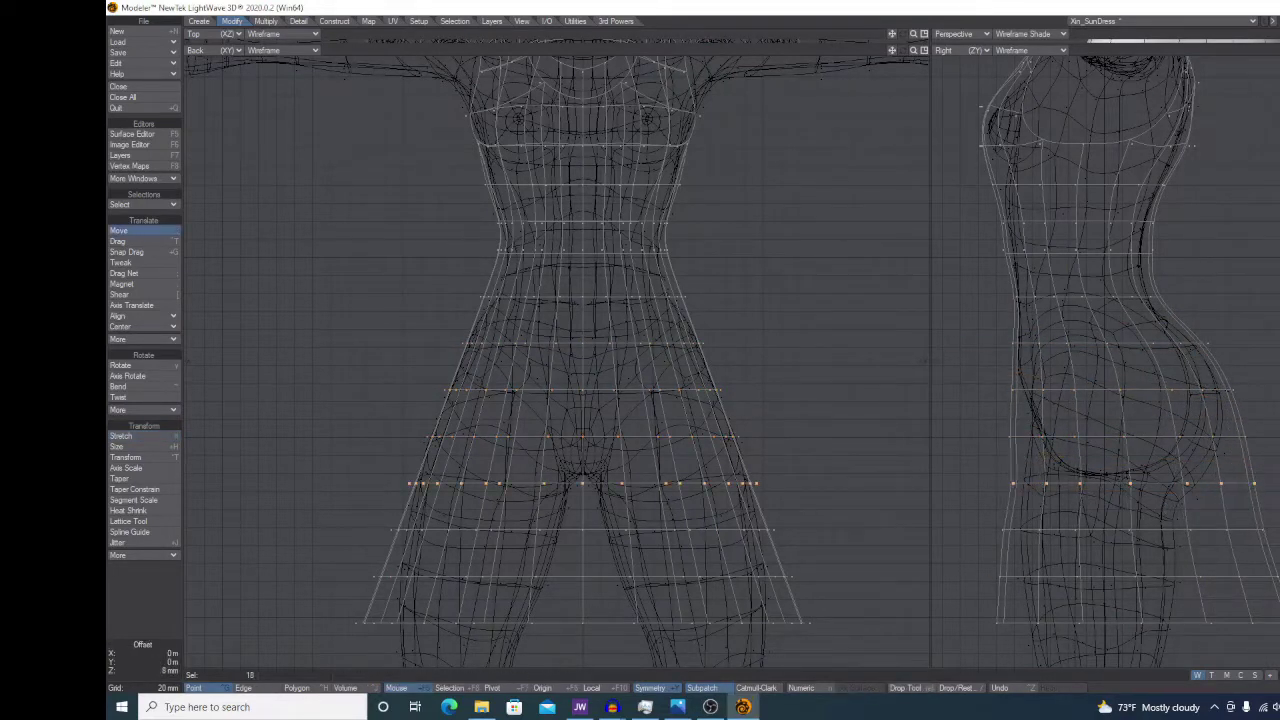
key("h")
left_click_drag(1251, 434, 1248, 434)
- Select the lower skirt points at both front sides and nudge them slightly forward
key("slash")
left_click_drag(1231, 546, 1271, 470, "alt")
key("h")
key("slash")
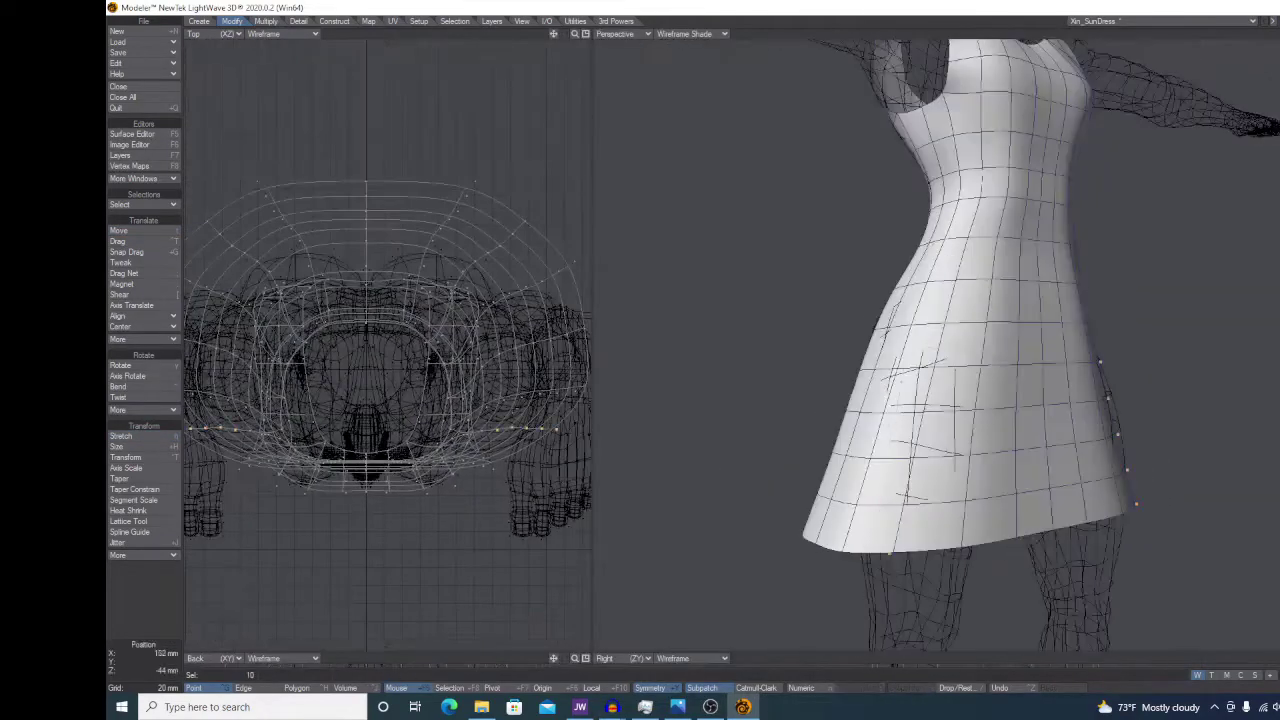
left_click_drag(533, 442, 533, 446)
key("slash")
left_click_drag(862, 334, 906, 342, "alt")
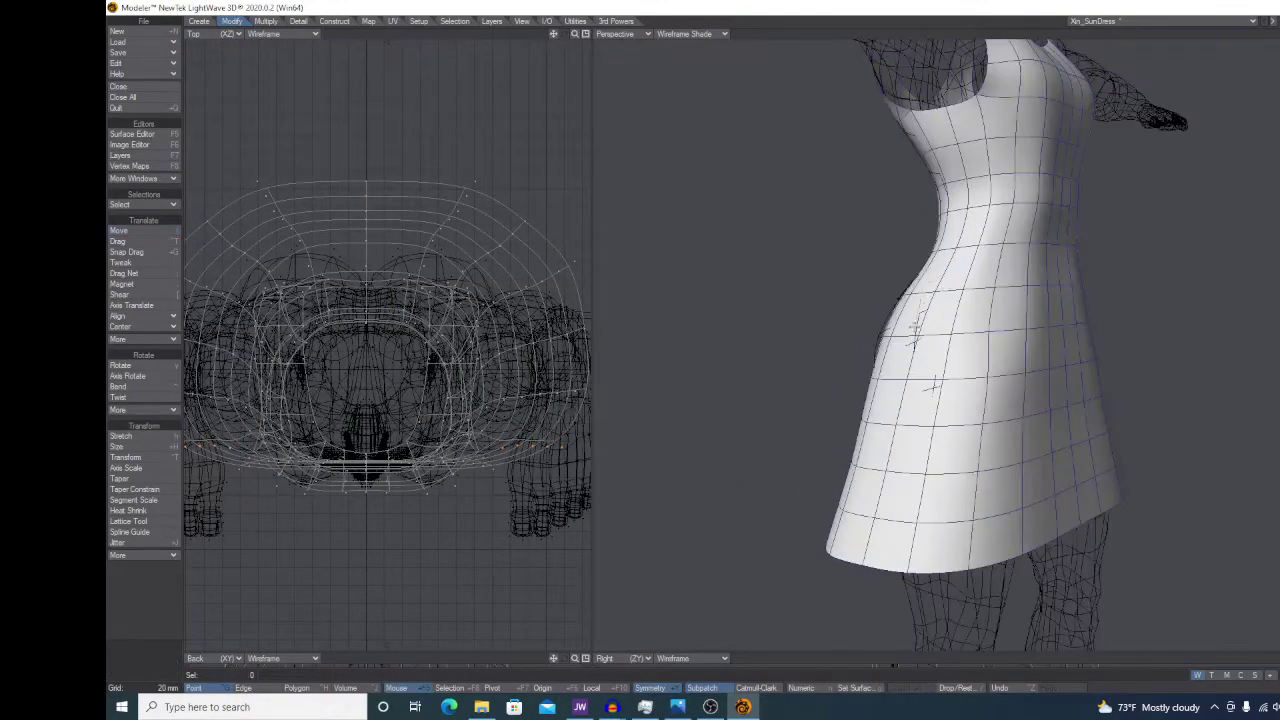
- Reposition the point columns along the skirt's sides to round out its outline as seen from above
right_click_drag(936, 332, 926, 300)
key("t")
left_click_drag(580, 400, 582, 408)
left_click_drag(570, 350, 520, 380, "alt")
key("slash")
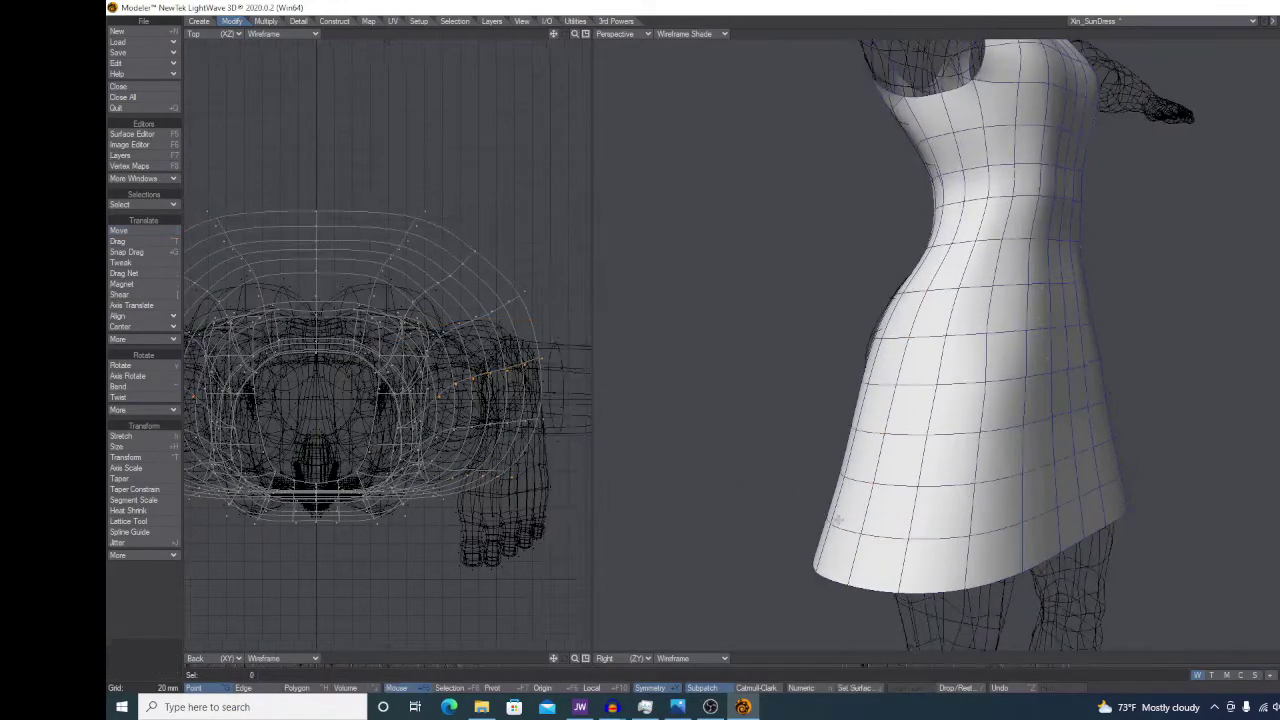
left_click_drag(940, 320, 1079, 308, "alt")
left_click_drag(499, 332, 513, 318)
key("slash")
left_click_drag(1130, 360, 1010, 663, "alt")
key("t")
left_click_drag(457, 366, 460, 360)
key("slash")
key("slash")
- Select the mirrored points on the sides of the bodice and move them to smooth its shape
left_click_drag(940, 300, 1080, 290, "alt")
scroll(797, 234, "up", 4)
left_click_drag(797, 234, 1010, 300, "alt")
key("t")
mouse_move(457, 409)
left_mouse_down()
mouse_move(430, 409)
mouse_move(465, 397)
left_mouse_up()
key("slash")
left_click_drag(850, 330, 994, 382, "alt")
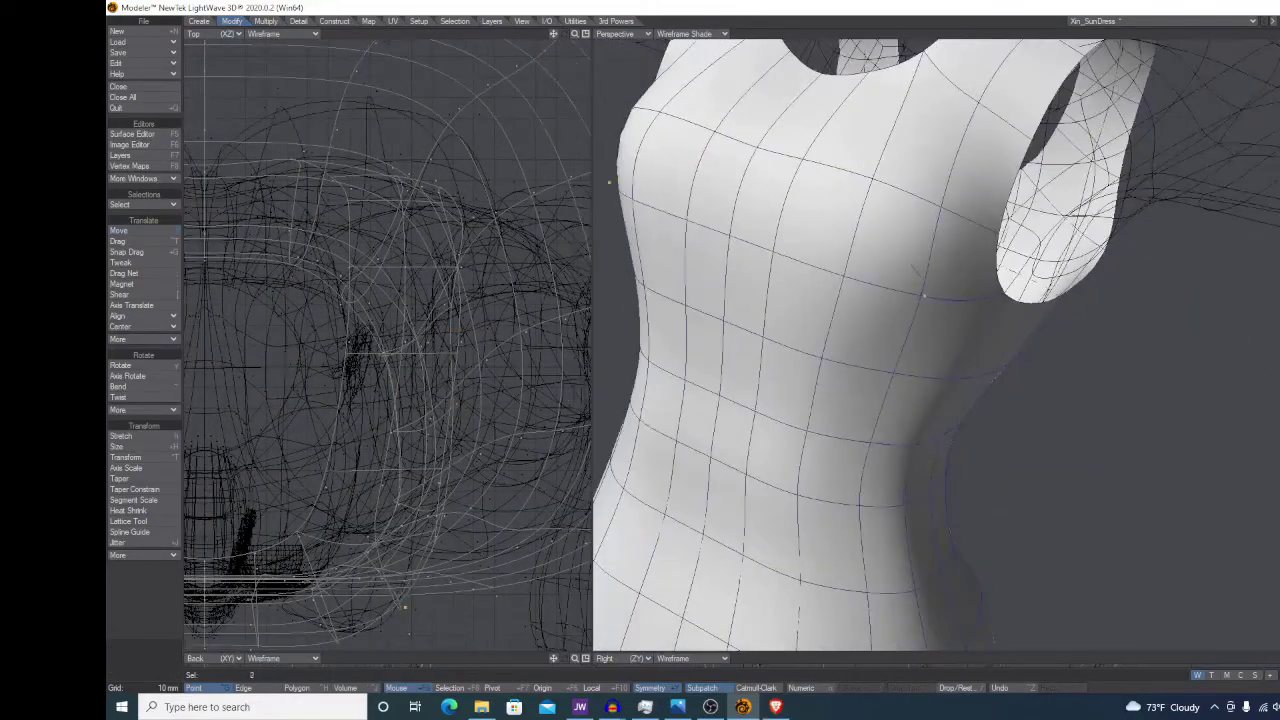
key("t")
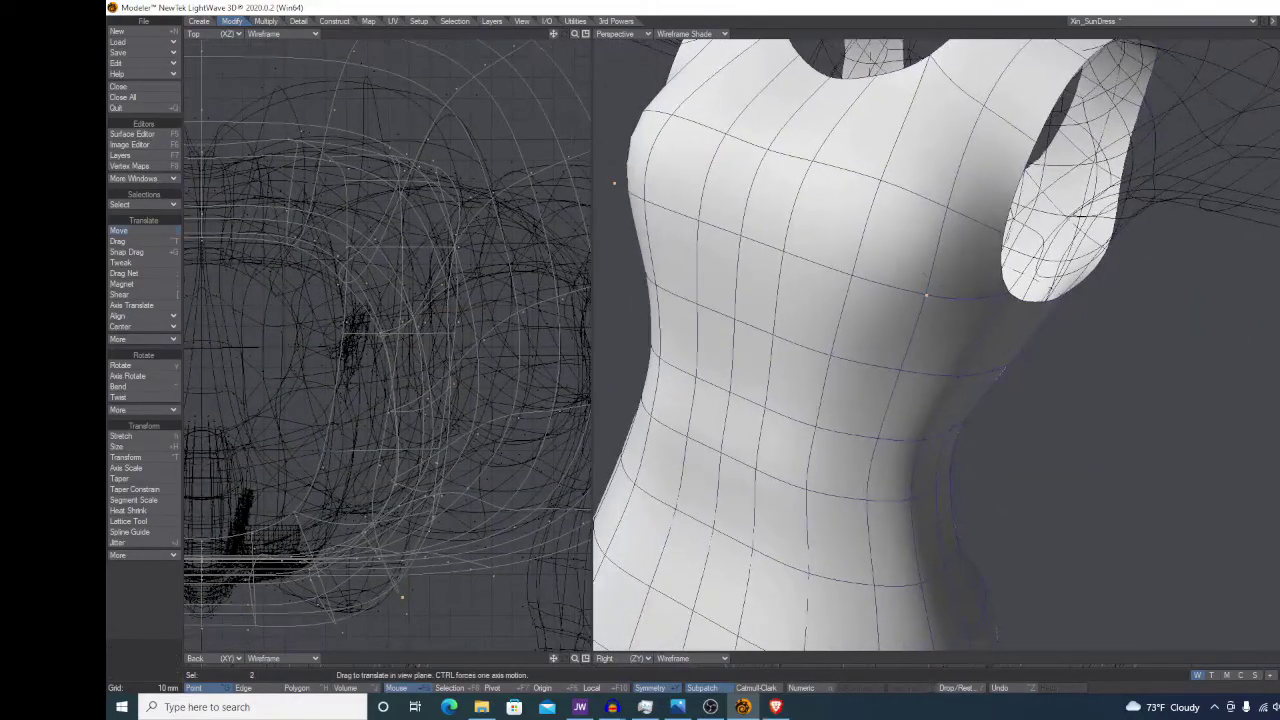
left_click_drag(994, 381, 925, 380, "alt")
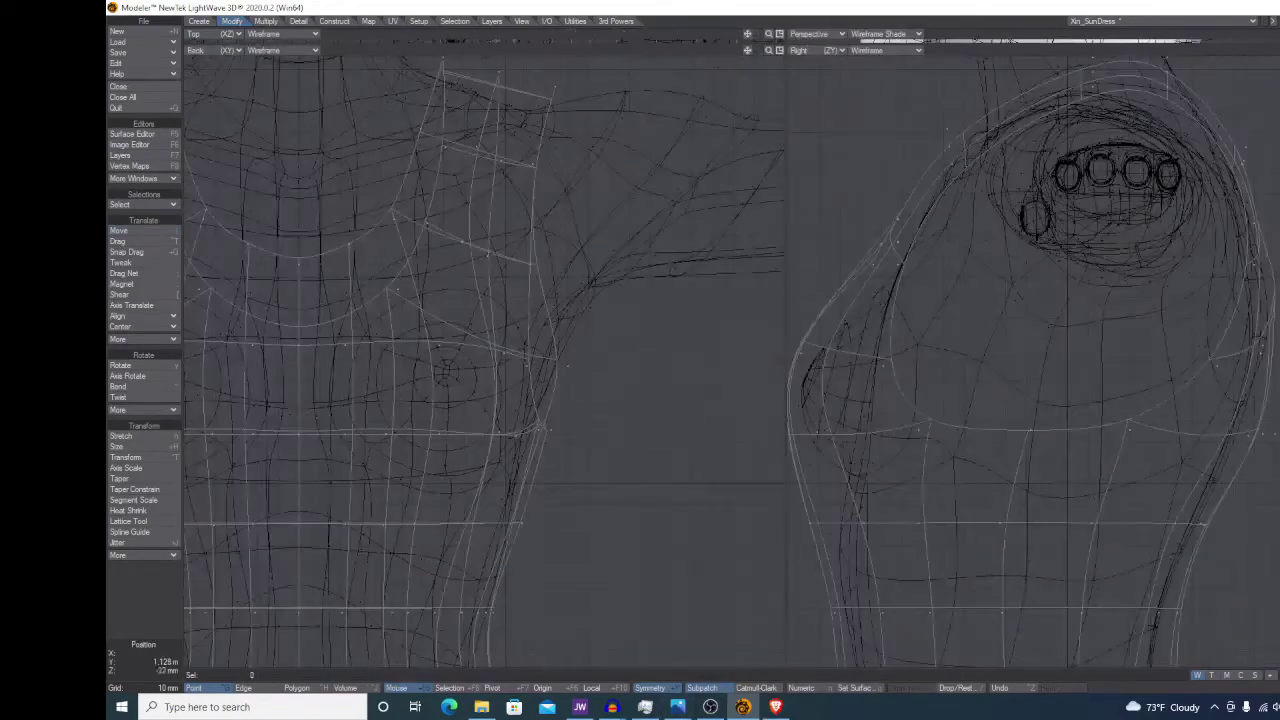
- Lower the side points at the base of the armholes and pull them in toward the body
left_click(1029, 431)
key("t")
left_click_drag(1029, 431, 1021, 456)
left_click_drag(607, 397, 570, 393)
left_click_drag(785, 45, 484, 652)
left_click_drag(960, 380, 830, 380, "alt")
left_click_drag(943, 206, 928, 176)
left_click_drag(943, 272, 733, 379, "alt")
left_click_drag(485, 654, 717, 312)
- Undo a trial move of the bodice points and reposition the side points below the armholes
key("t")
mouse_move(888, 549)
left_mouse_down()
mouse_move(892, 571)
mouse_move(892, 535)
left_mouse_up()
key("ctrl+z")
key("slash")
key("slash")
key("t")
key("slash")
key("slash")
key("t")
left_click_drag(1033, 461, 1016, 530)
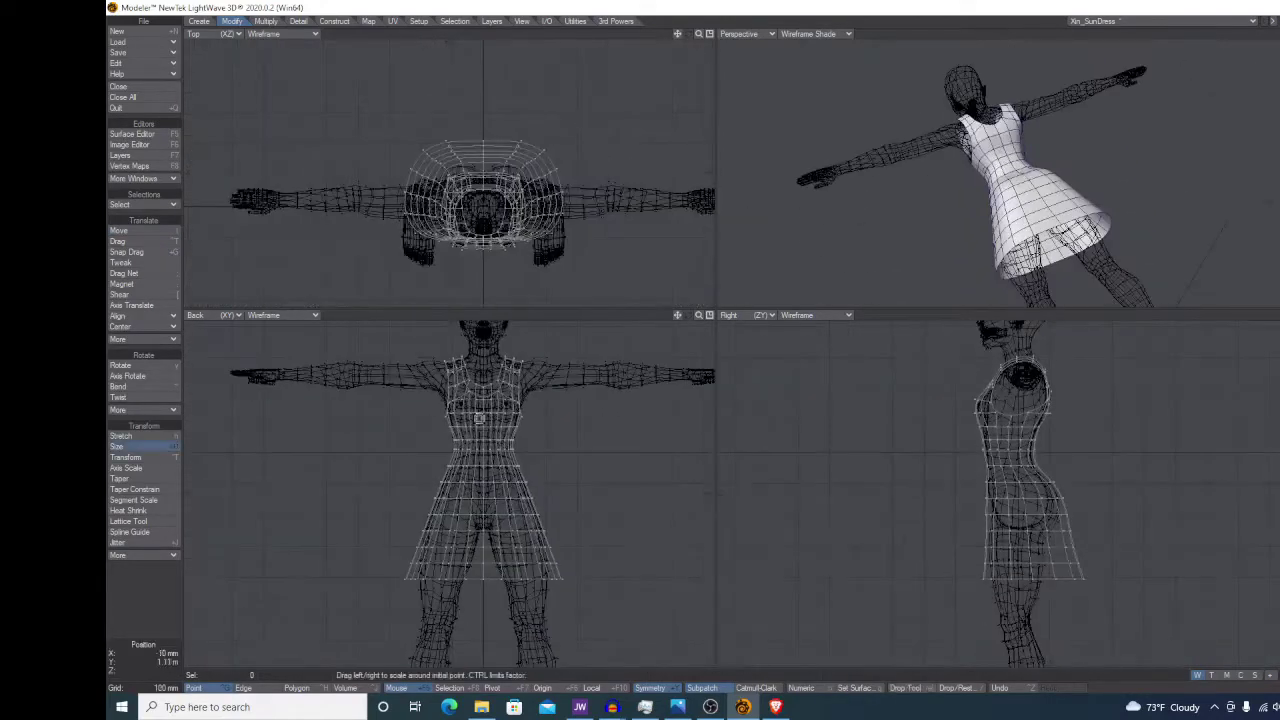
key("h")
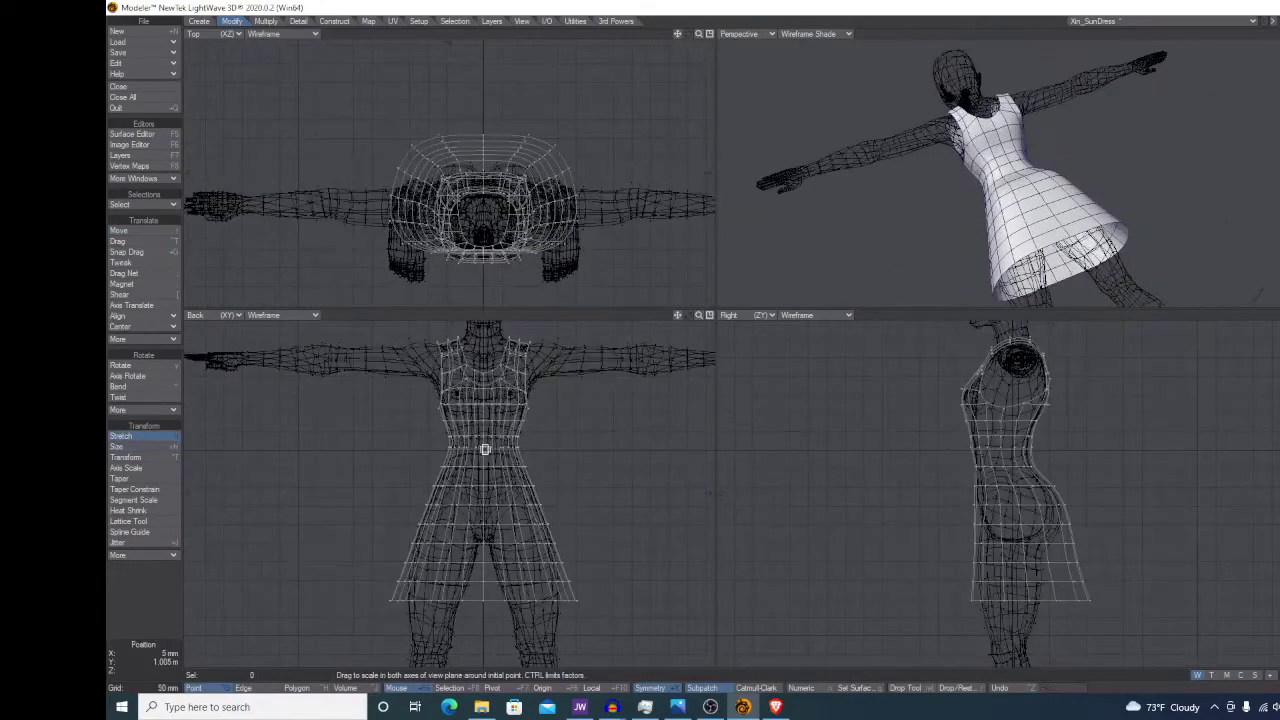
key("shift+h")
left_click_drag(1005, 470, 1014, 470)
key("ctrl+z")
- Stretch the whole dress by 101% on the Y axis about X 0 m and Z 0 m, applying it twice, and refine its side proportions
key("h")
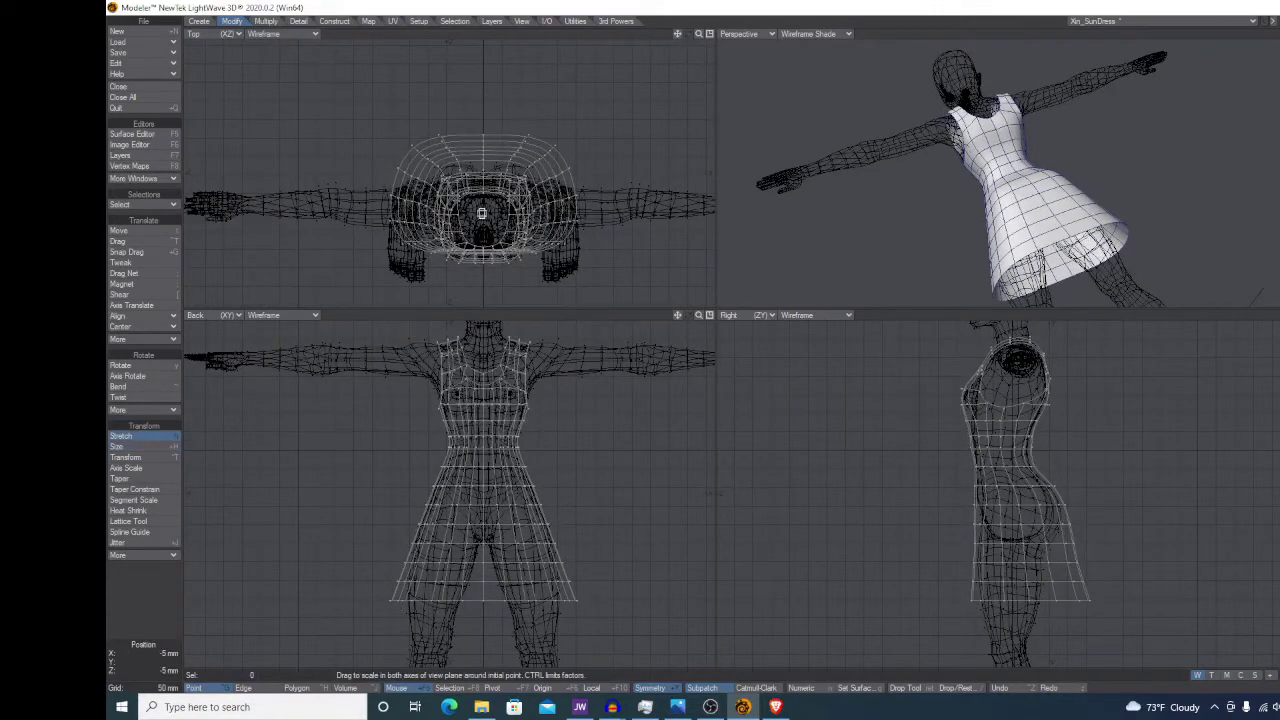
key("n")
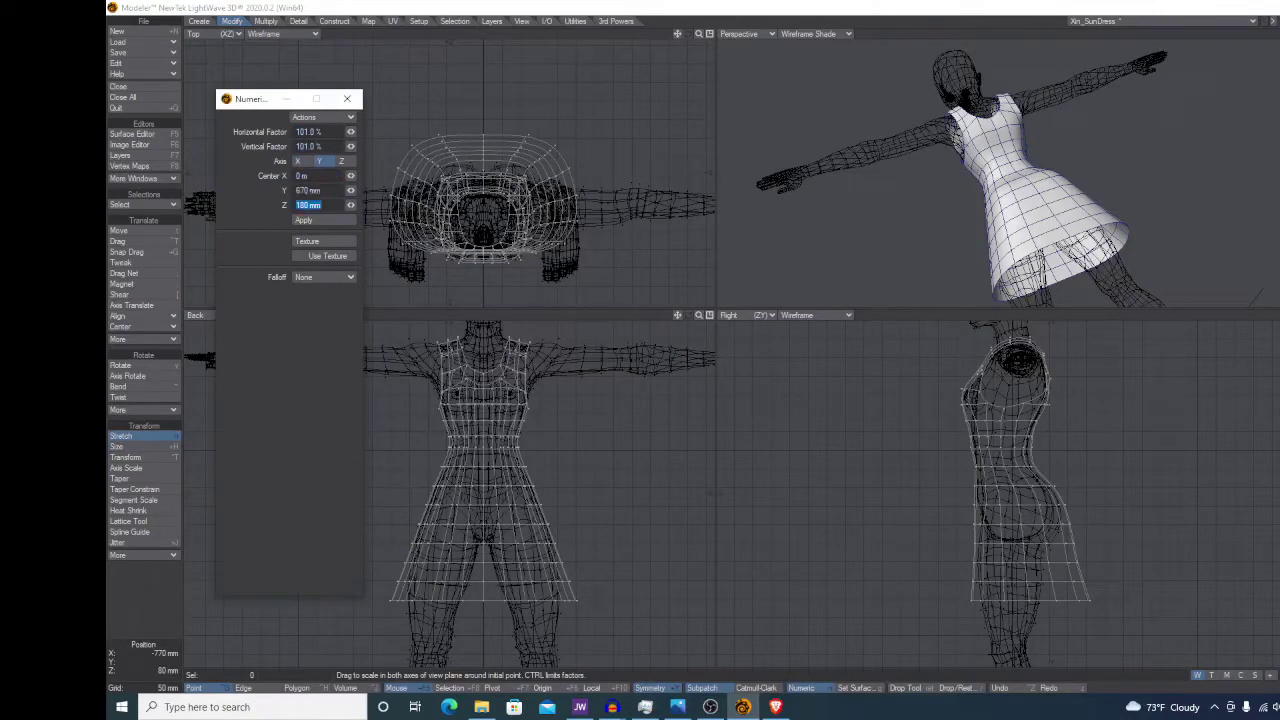
left_click(322, 221)
left_click(322, 221)
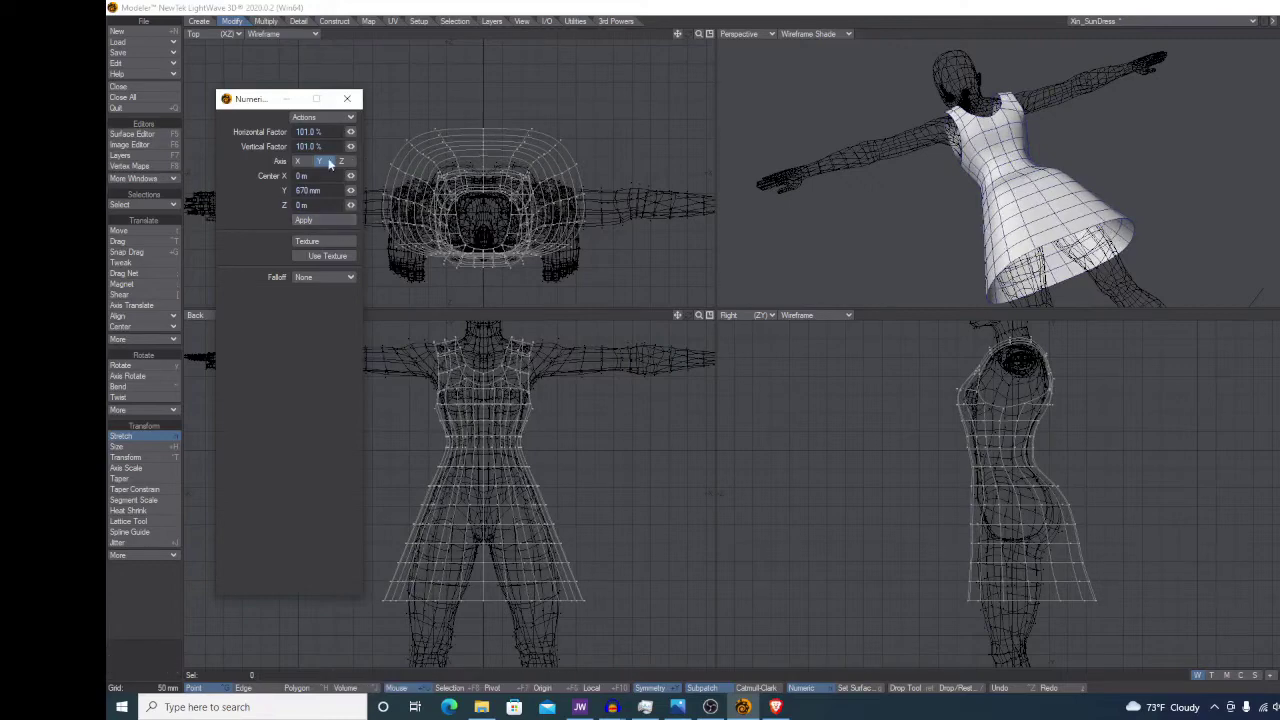
left_click(347, 98)
left_click_drag(1019, 602, 1025, 596)
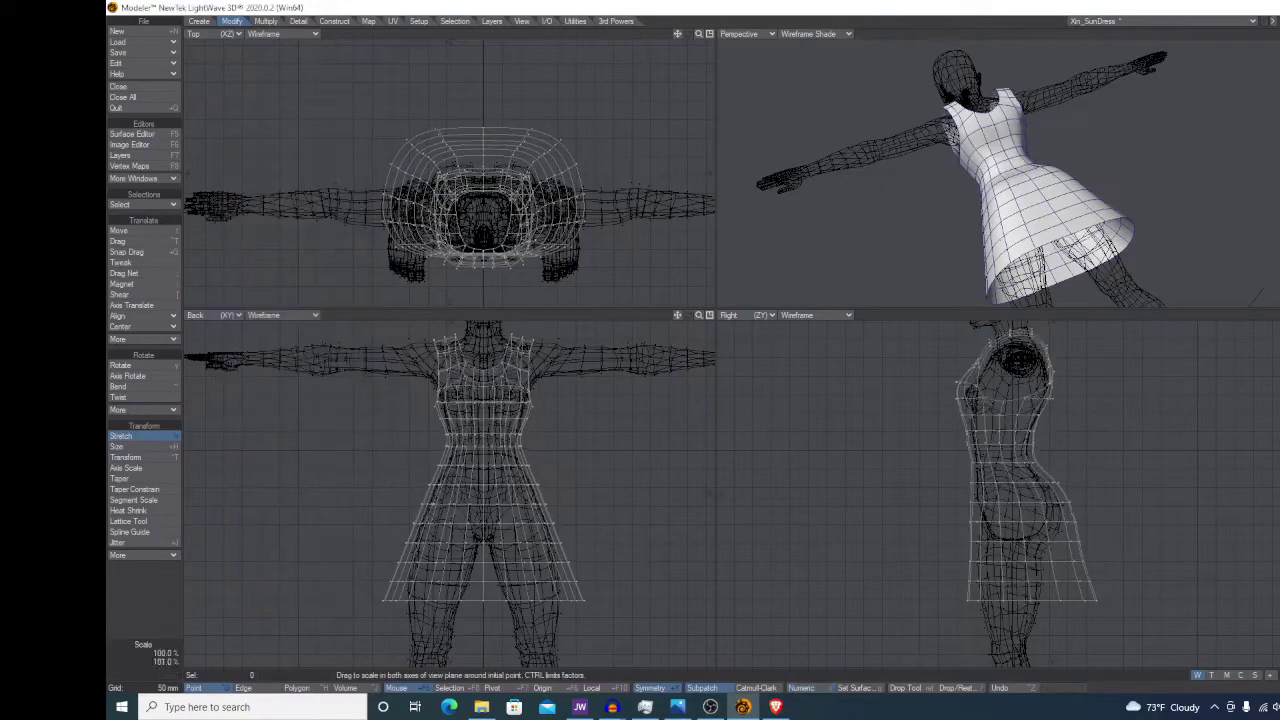
- Examine the bodice and waist up close from the side and adjust the front waist points
left_click_drag(1010, 180, 1080, 200, "alt")
left_click_drag(484, 443, 484, 528, "alt")
scroll(484, 494, "up", 2)
left_click_drag(1000, 180, 1080, 180, "alt")
left_click_drag(716, 312, 606, 519)
left_click_drag(960, 330, 1056, 348, "alt")
scroll(1055, 348, "up", 1)
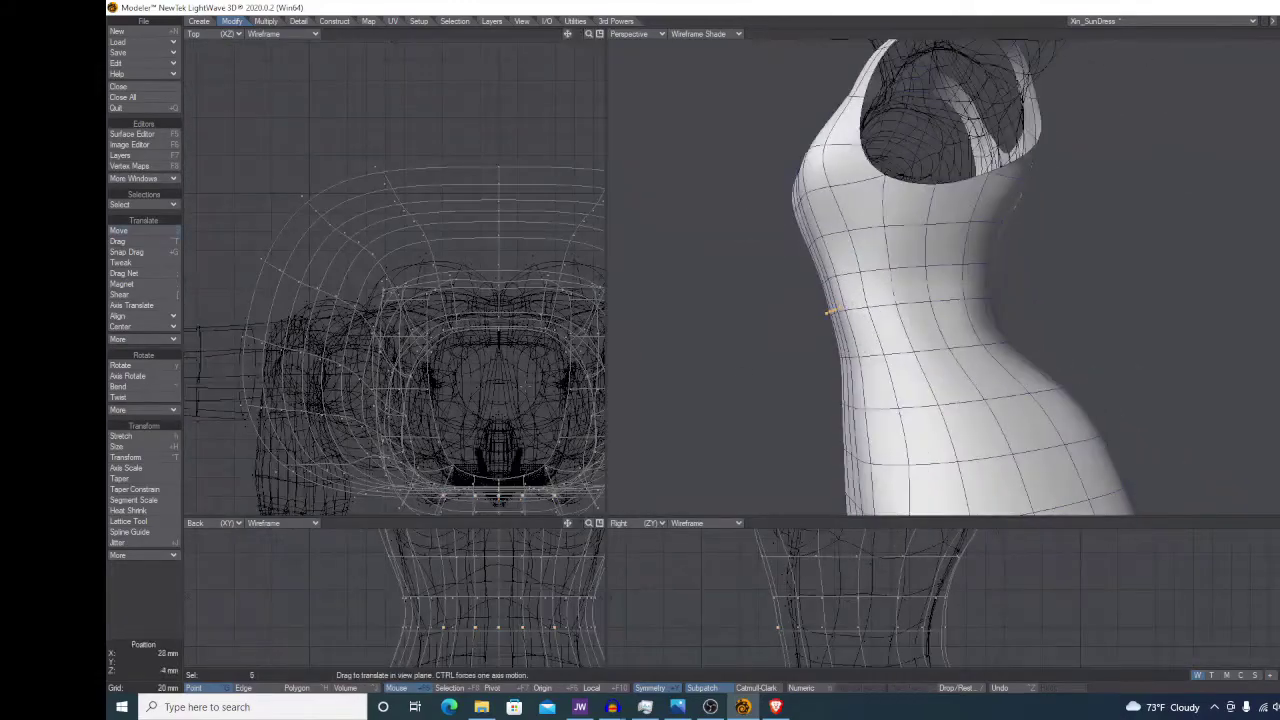
scroll(1081, 280, "up", 1)
left_click_drag(1081, 280, 1170, 290, "alt")
- Subdivide the whole dress mesh into a denser grid
key("shift+d")
left_click(804, 149)
left_click(846, 148)
left_click_drag(1045, 390, 945, 280, "alt+shift")
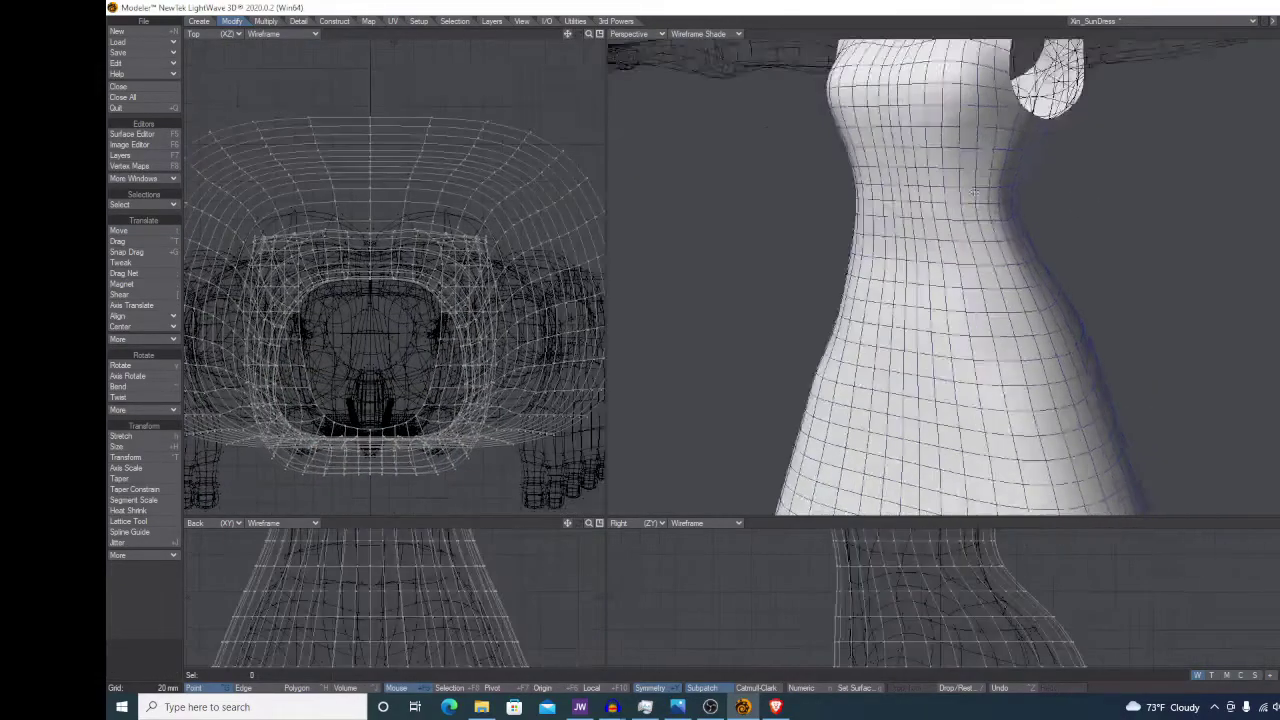
- Apply Heat Shrink to the subdivided dress to drape it over the background body
left_click_drag(1040, 280, 880, 270, "alt")
left_click(128, 510)
scroll(940, 275, "down", 1)
left_click_drag(950, 220, 965, 320, "alt+shift")
left_click_drag(985, 270, 980, 370, "alt")
left_click_drag(980, 370, 978, 216, "alt")
left_click_drag(978, 216, 1060, 205, "alt")
key("space")
- Inspect the draped skirt's hem, select the distorted points at its corner and delete them
left_click_drag(1000, 250, 1060, 250, "alt")
left_click_drag(1060, 250, 1085, 180, "alt+shift")
mouse_move(1085, 180)
left_mouse_down("alt+shift")
mouse_move(1085, 165)
mouse_move(1070, 168)
left_mouse_up("alt+shift")
key("space")
key("space")
mouse_move(824, 357)
left_mouse_down()
mouse_move(865, 350)
mouse_move(815, 345)
left_mouse_up()
key("Delete")
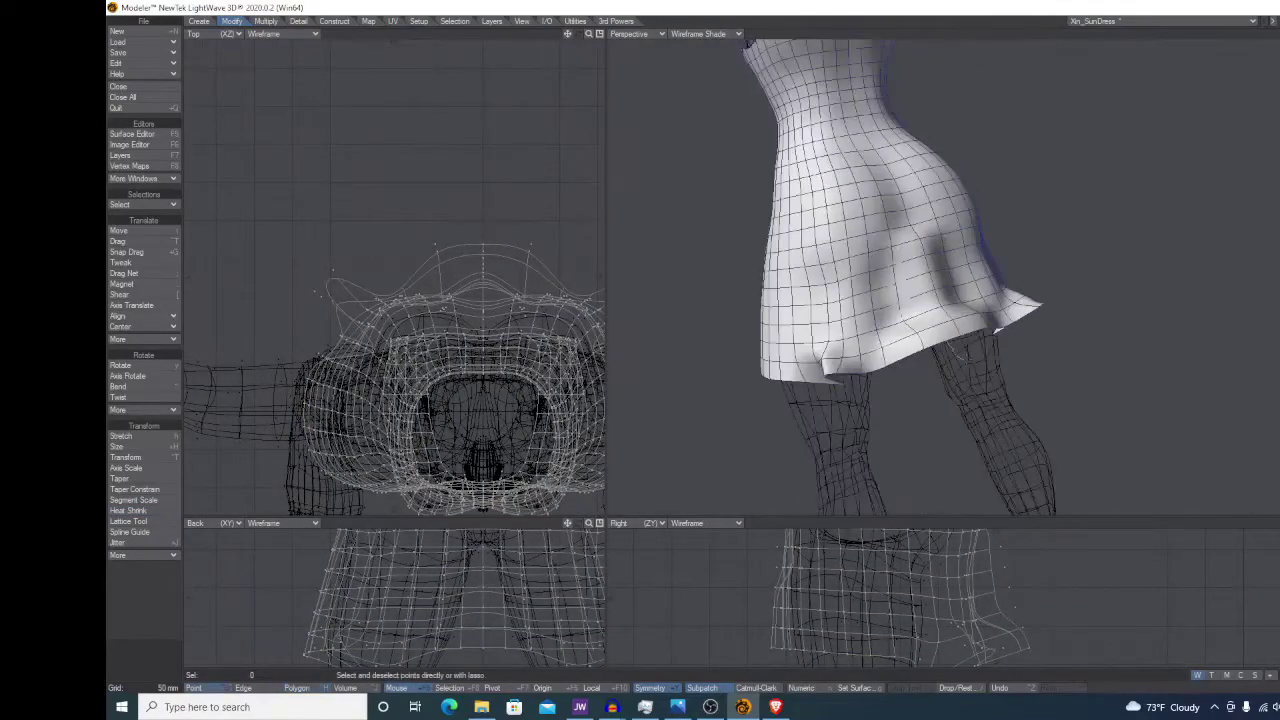
- Move the distorted points at the skirt's back hem corner inward in the top view
left_click_drag(945, 300, 915, 295, "alt")
key("t")
left_click_drag(505, 258, 500, 291)
key("space")
key("slash")
left_click_drag(960, 290, 925, 215, "alt")
- Try to shift another back hem point in the top view, and undo the move
left_click(930, 220)
key("t")
key("g")
left_click_drag(530, 254, 531, 243)
key("ctrl+z")
- Smooth the creased folds along the back of the skirt with the LWB Smooth brush
left_click_drag(860, 290, 1040, 300, "alt")
key("space")
left_click(1080, 335)
left_click_drag(960, 300, 1012, 260, "alt")
key("slash")
key("g")
left_click(616, 21)
left_click(131, 285)
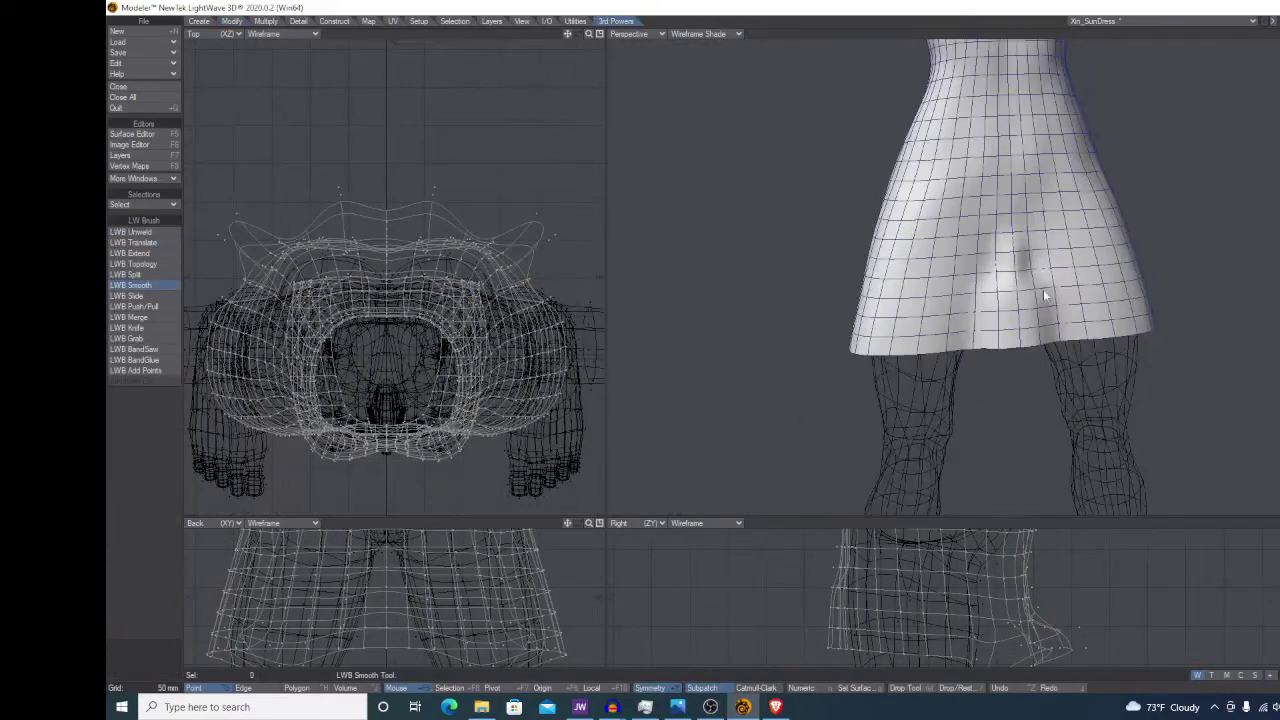
left_click_drag(1040, 320, 1001, 355)
left_click_drag(1145, 270, 985, 382, "alt")
left_click_drag(1062, 300, 1030, 330)
left_click_drag(1045, 355, 1020, 357, "alt")
- Reposition the stray points at the skirt's back hem corner in the top view to follow the skirt's curve
key("slash")
key("g")
scroll(470, 255, "up", 1)
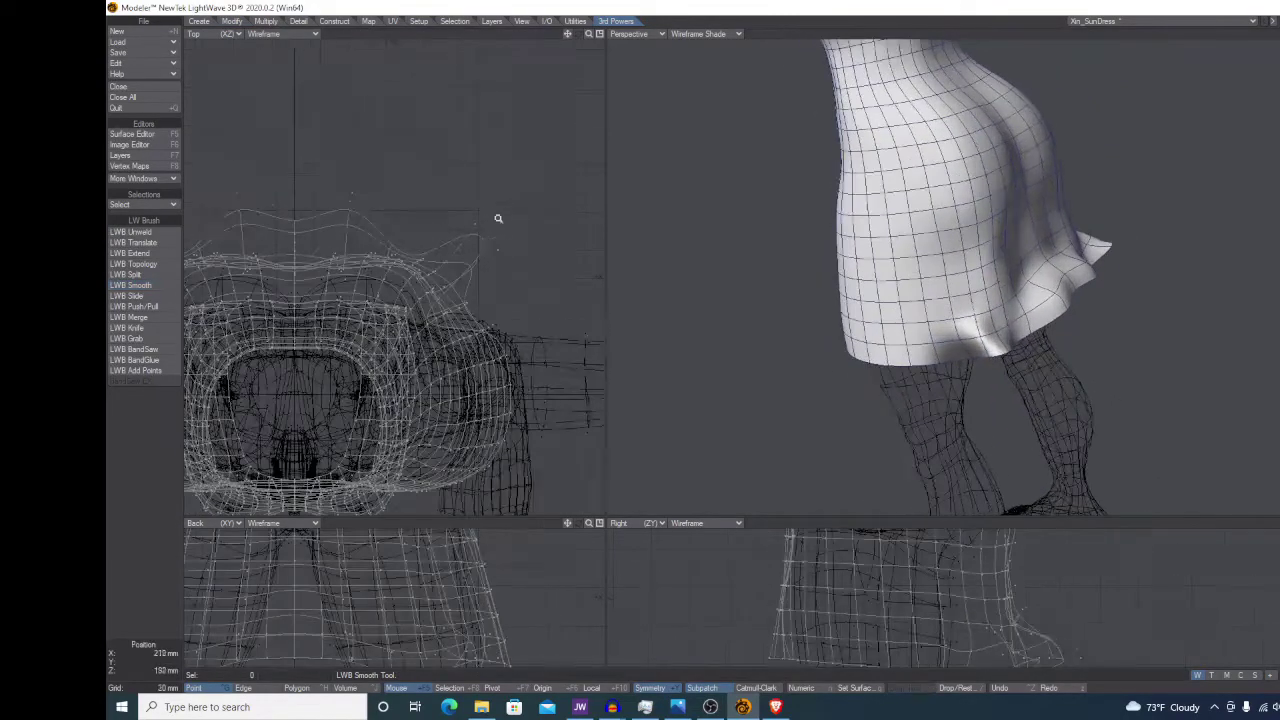
key("t")
mouse_move(507, 232)
left_mouse_down()
mouse_move(468, 263)
mouse_move(509, 254)
left_mouse_up()
key("t")
key("t")
key("slash")
left_click_drag(1040, 320, 1025, 270, "alt")
key("t")
left_click_drag(462, 304, 485, 267)
key("slash")
- Pull the remaining flared hem points at the back closer to the body in the top view
scroll(482, 258, "up", 2)
key("t")
left_click_drag(485, 267, 424, 297)
key("slash")
left_click_drag(350, 200, 445, 240, "alt")
key("t")
left_click_drag(414, 214, 426, 311)
- Lower the raised back hem points in the side view and level them with Stretch
left_click_drag(950, 640, 944, 572, "alt")
left_click(919, 615)
key("t")
left_click_drag(919, 615, 918, 655)
key("h")
key("t")
- Select the loop of points just above the back hem and flatten it vertically with Stretch
left_click_drag(606, 517, 560, 105)
key("l")
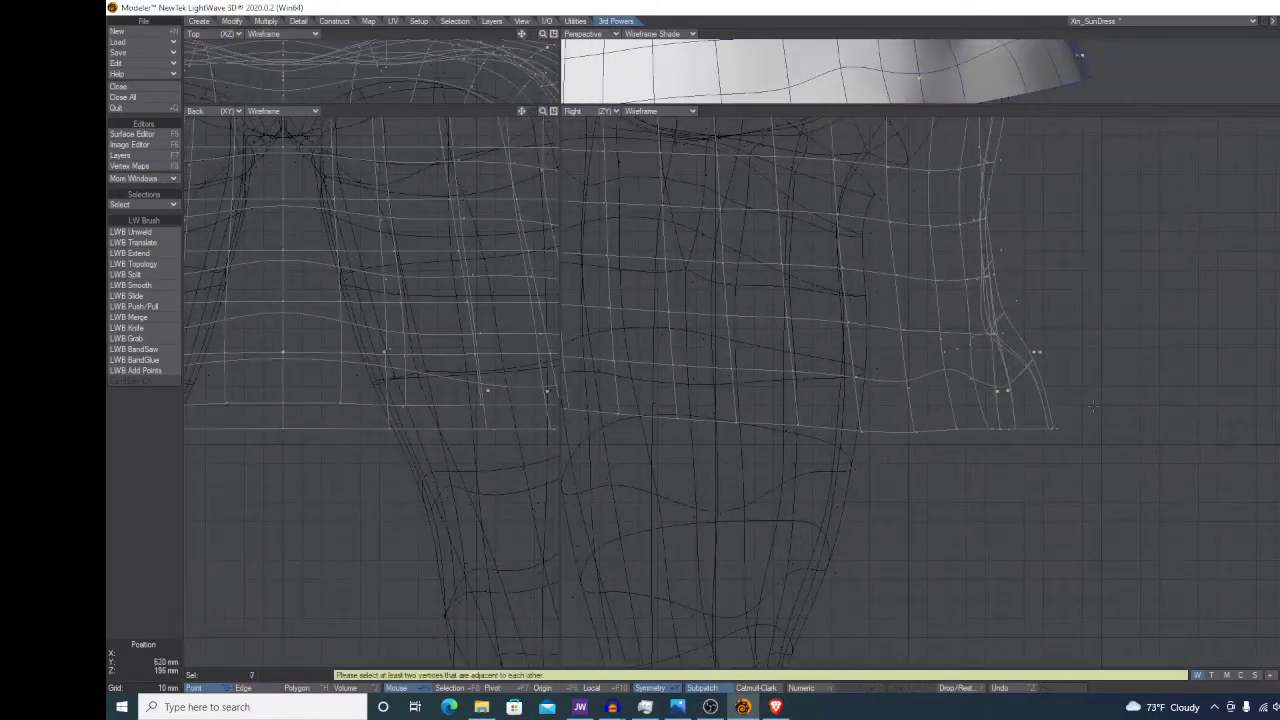
scroll(856, 370, "down", 3)
scroll(1030, 345, "up", 2)
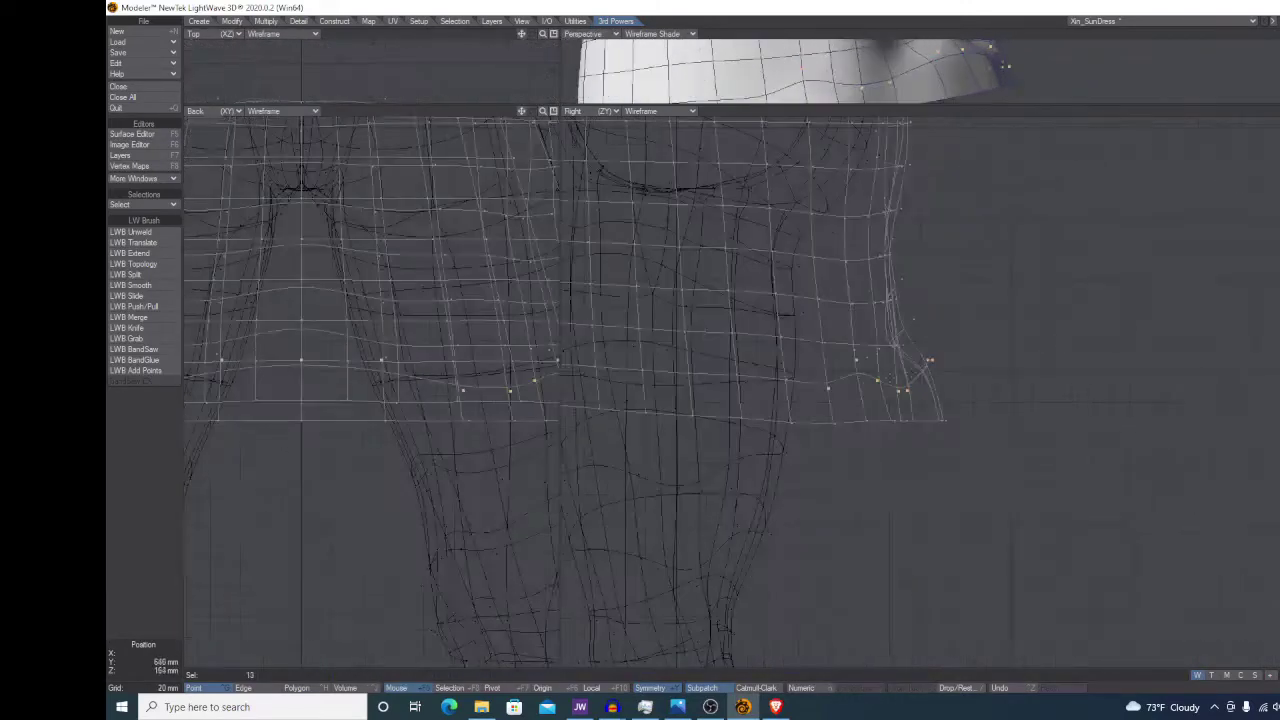
key("h")
left_click_drag(868, 315, 868, 374, "ctrl")
key("slash")
- Select the next point loop up the back of the skirt and level it vertically with Stretch
mouse_move(890, 322)
right_mouse_down()
mouse_move(918, 315)
mouse_move(842, 336)
mouse_move(772, 404)
right_mouse_up()
key("l")
scroll(838, 334, "down", 3)
scroll(784, 354, "up", 2)
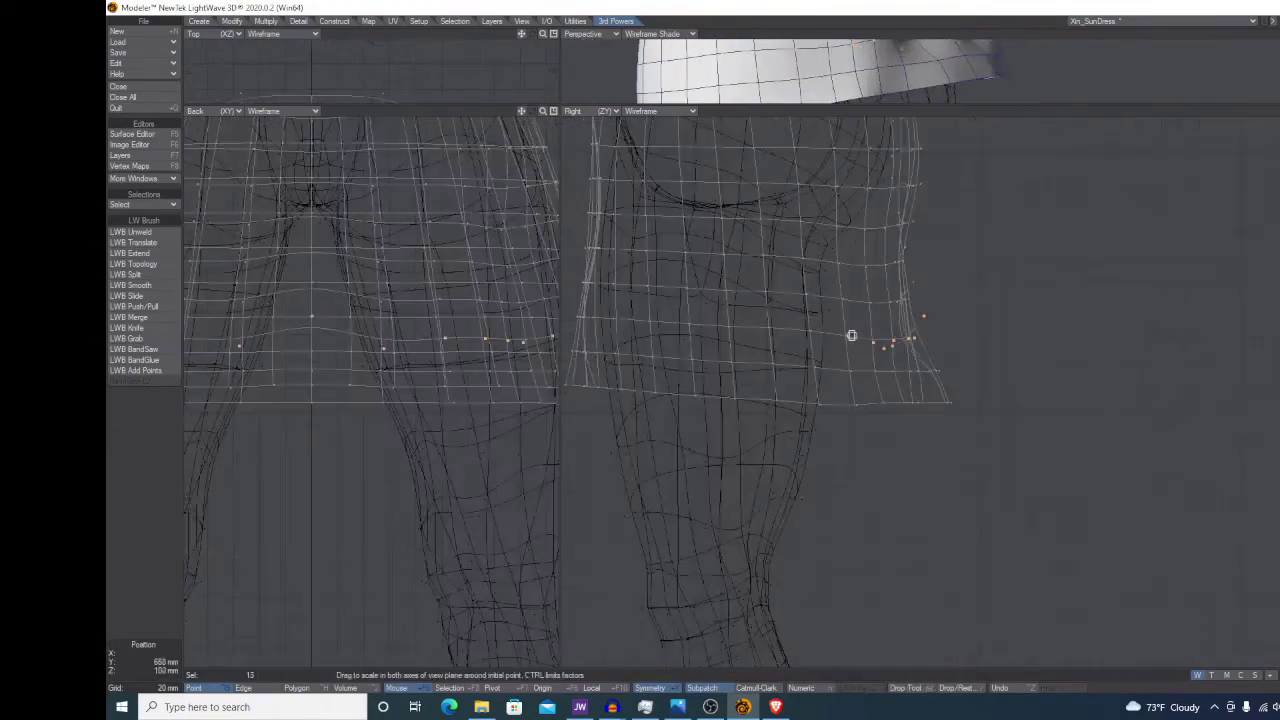
left_click_drag(782, 337, 782, 396, "ctrl")
key("space")
- Check the straightened rows and adjust the mirrored pair of points near the middle of the back hem
right_click_drag(752, 343, 947, 300)
left_click_drag(559, 106, 253, 654)
mouse_move(783, 360)
left_mouse_down("alt")
mouse_move(800, 330)
mouse_move(968, 243)
mouse_move(800, 335)
mouse_move(810, 301)
mouse_move(709, 302)
mouse_move(840, 292)
left_mouse_up("alt")
left_click_drag(840, 292, 920, 323, "alt")
left_click_drag(606, 346, 829, 396, "alt")
scroll(829, 396, "up", 3)
key("space")
left_click(866, 399)
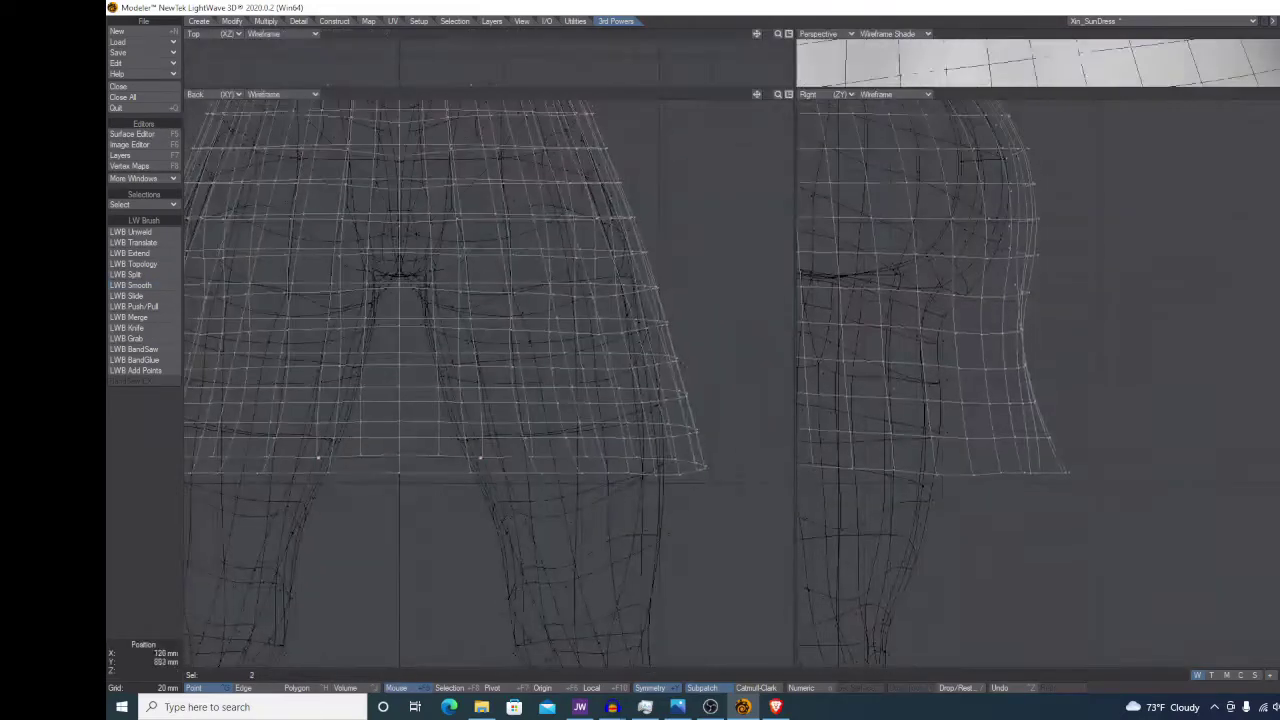
key("t")
mouse_move(930, 369)
left_mouse_down("alt")
mouse_move(1133, 383)
mouse_move(1048, 383)
left_mouse_up("alt")
key("space")
key("t")
key("space")
- Move the back hem points in the top view until the hem forms a smooth round curve on both sides
right_click_drag(1000, 408, 1030, 420)
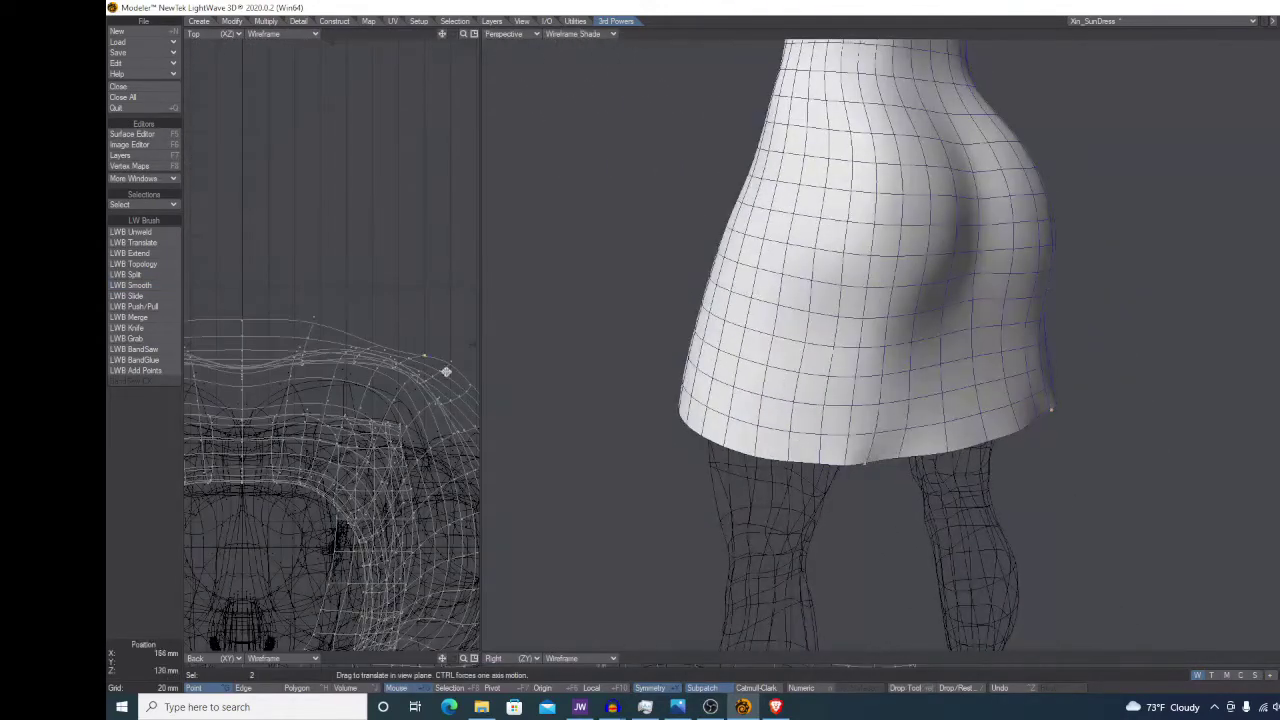
left_click_drag(446, 371, 426, 364)
key("slash")
key("t")
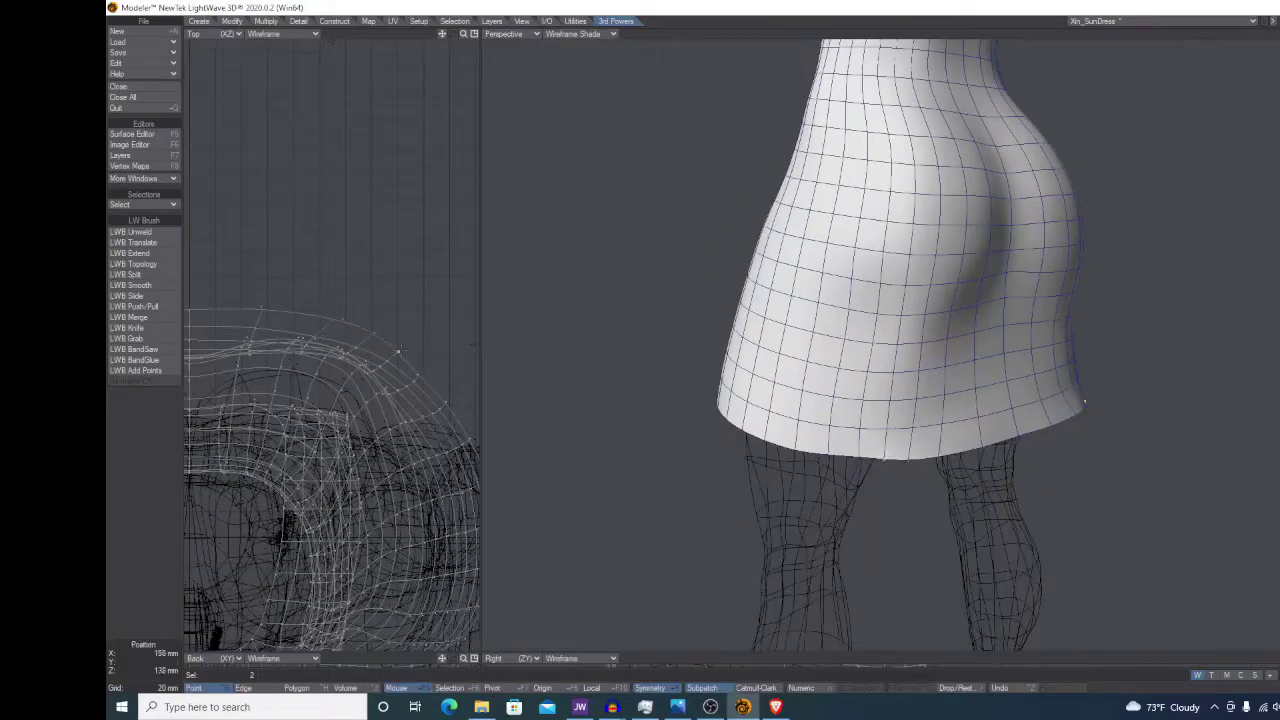
left_click_drag(401, 349, 408, 349)
key("slash")
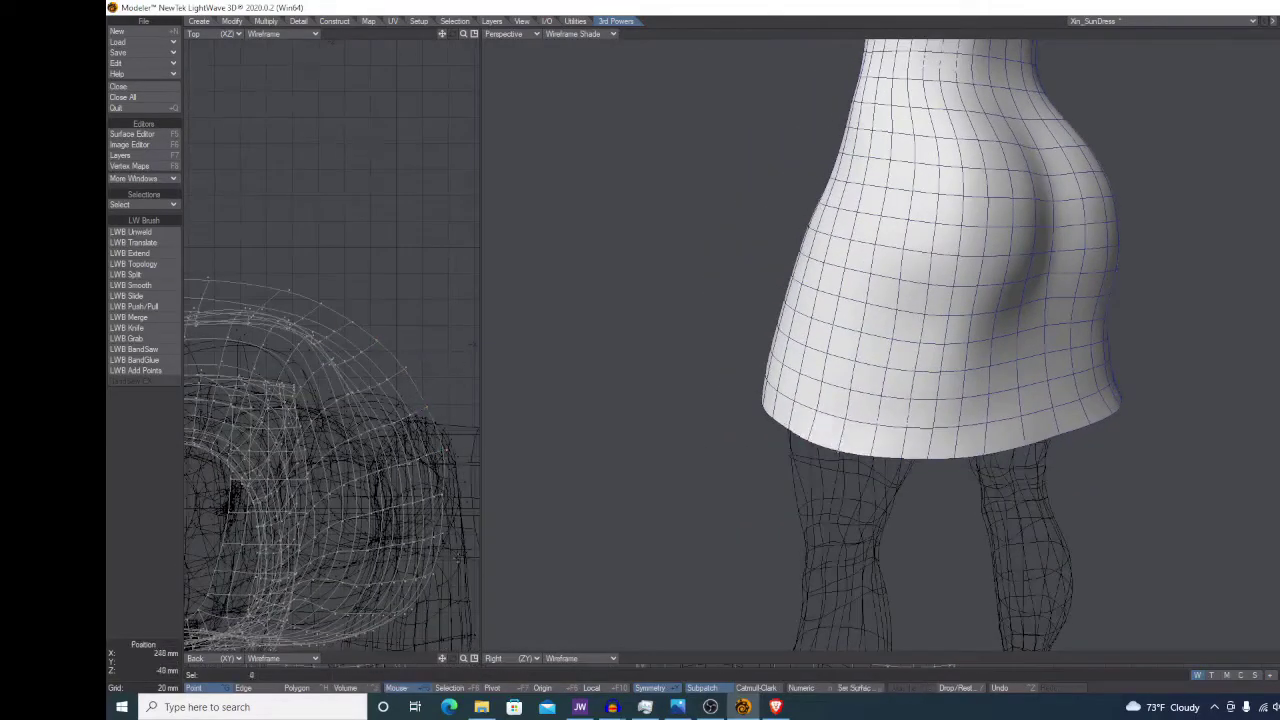
key("t")
left_click_drag(832, 441, 885, 456, "alt")
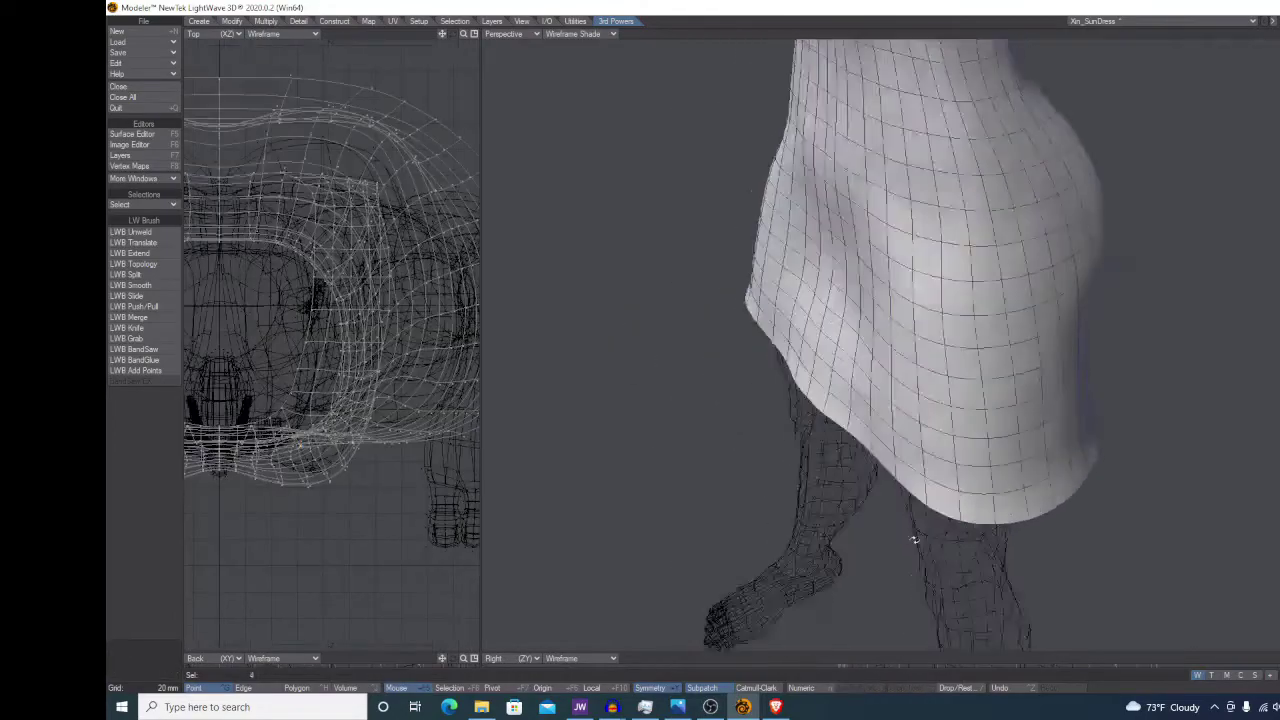
left_click_drag(840, 420, 766, 322, "alt")
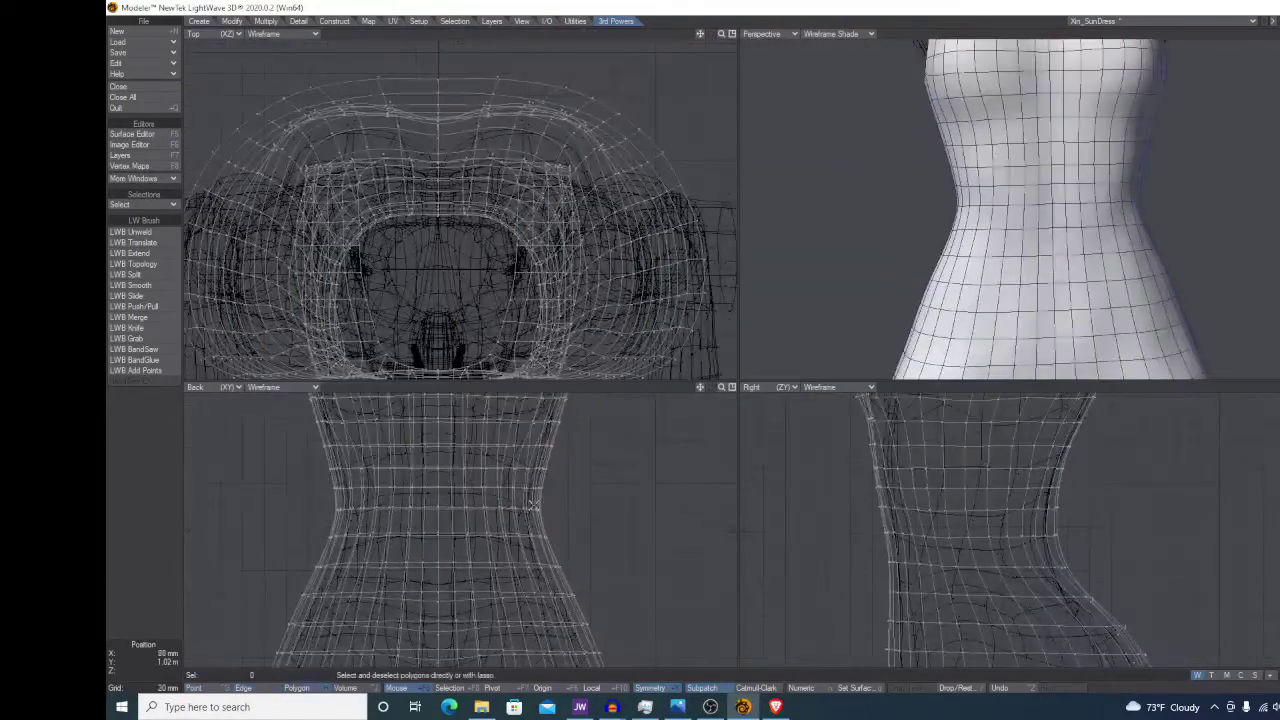
- Select the two polygon rings around the waist and stretch them in the side and back views
left_click(545, 493)
left_click(541, 481)
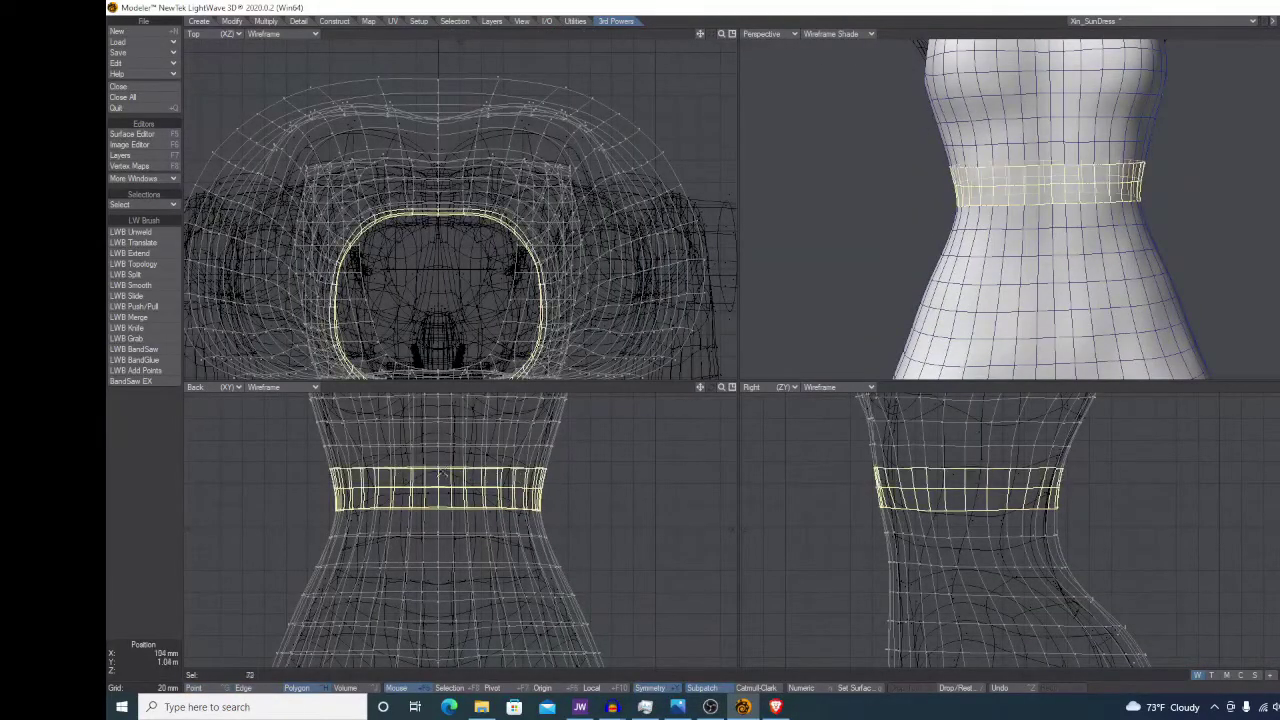
scroll(982, 516, "up", 2)
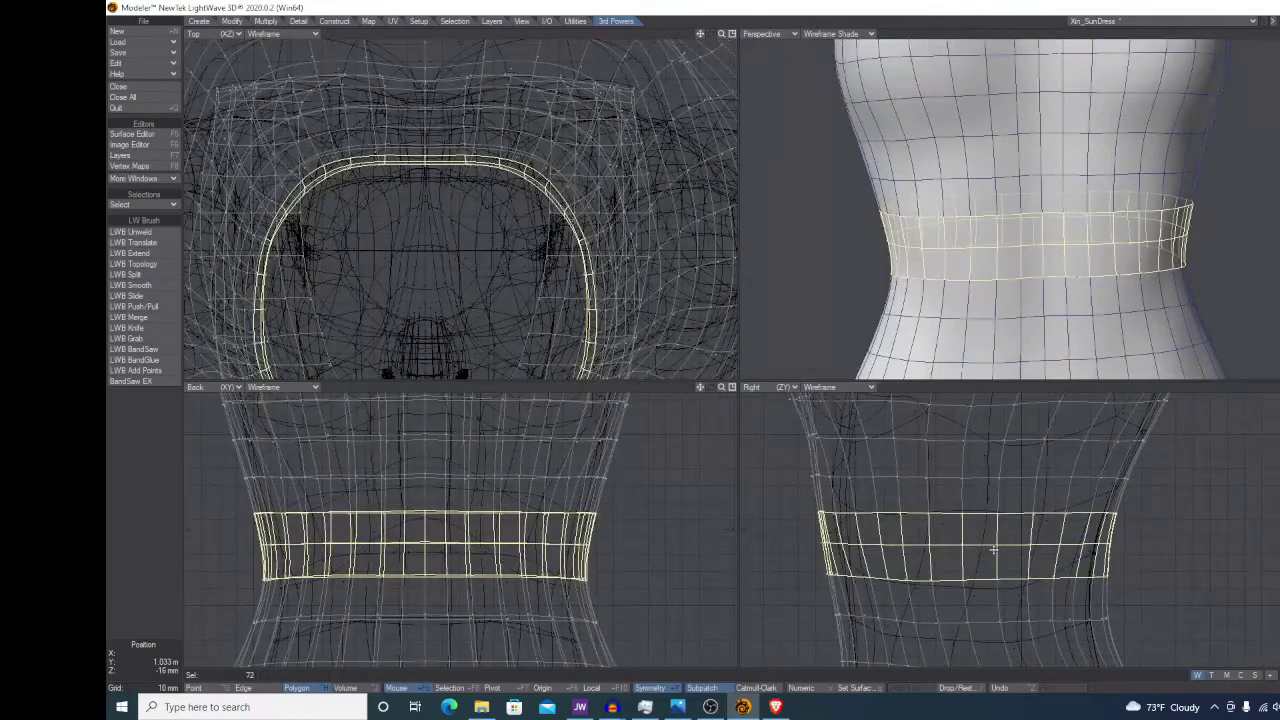
scroll(1027, 535, "up", 1)
key("h")
left_click_drag(922, 545, 912, 546)
left_click_drag(417, 537, 408, 541)
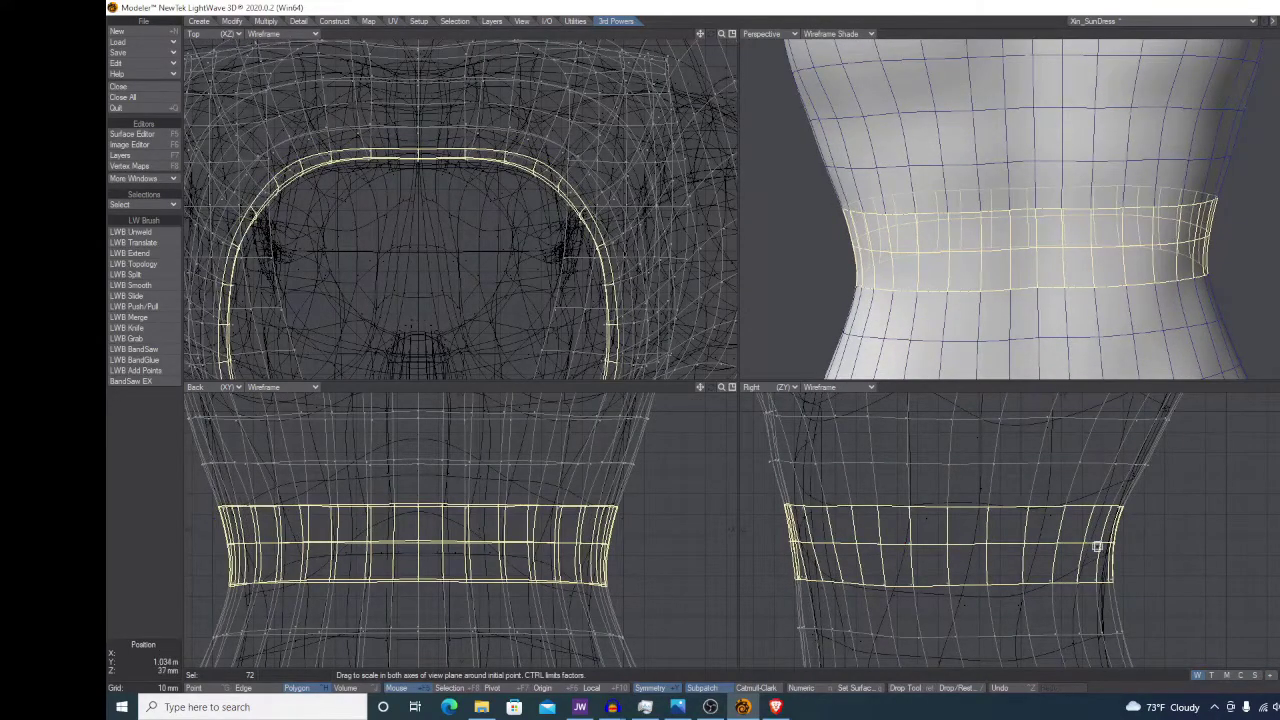
- Copy the selected waist polygons into a new layer
key("ctrl+c")
left_click(1278, 21)
key("ctrl+v")
left_click(1278, 25)
- Stretch the copied waist band and thicken it into a solid belt
left_click_drag(556, 288, 591, 226, "alt")
key("shift+f")
key("h")
mouse_move(971, 250)
left_mouse_down()
mouse_move(983, 246)
mouse_move(972, 249)
left_mouse_up()
left_click(266, 21)
left_click(123, 326)
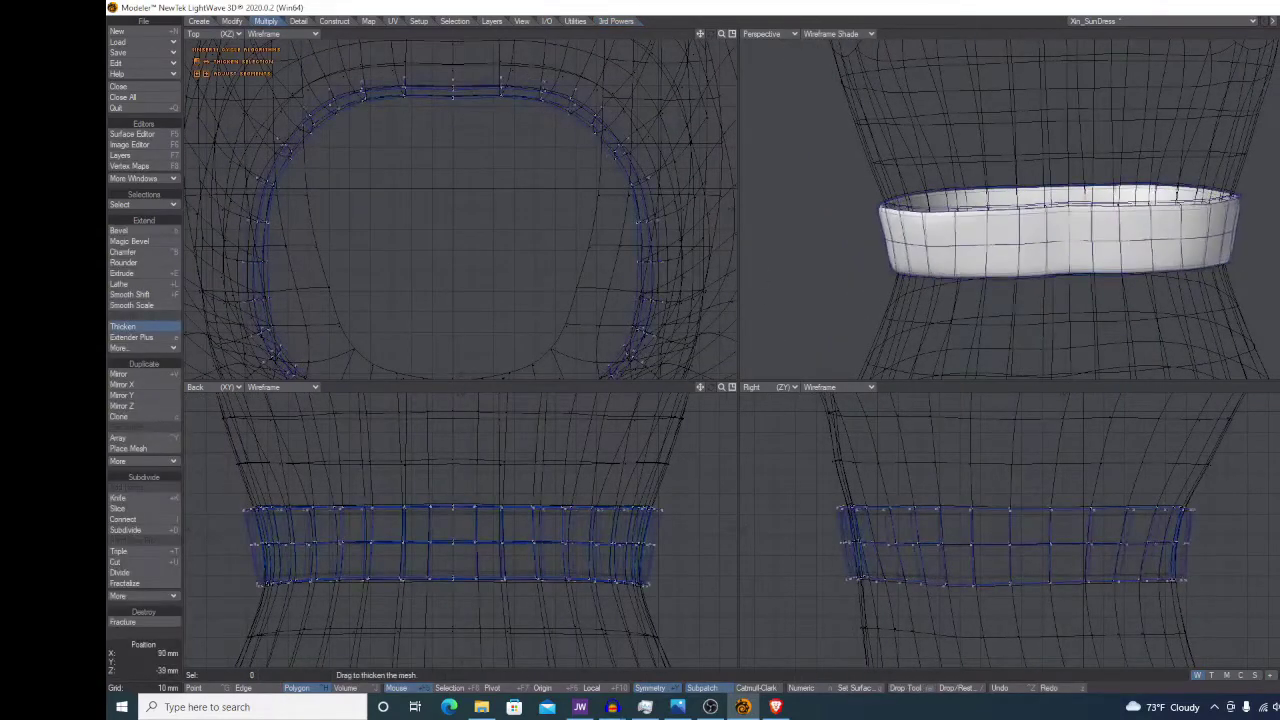
left_click_drag(1010, 200, 1053, 210, "alt")
key("space")
scroll(1053, 210, "up", 1)
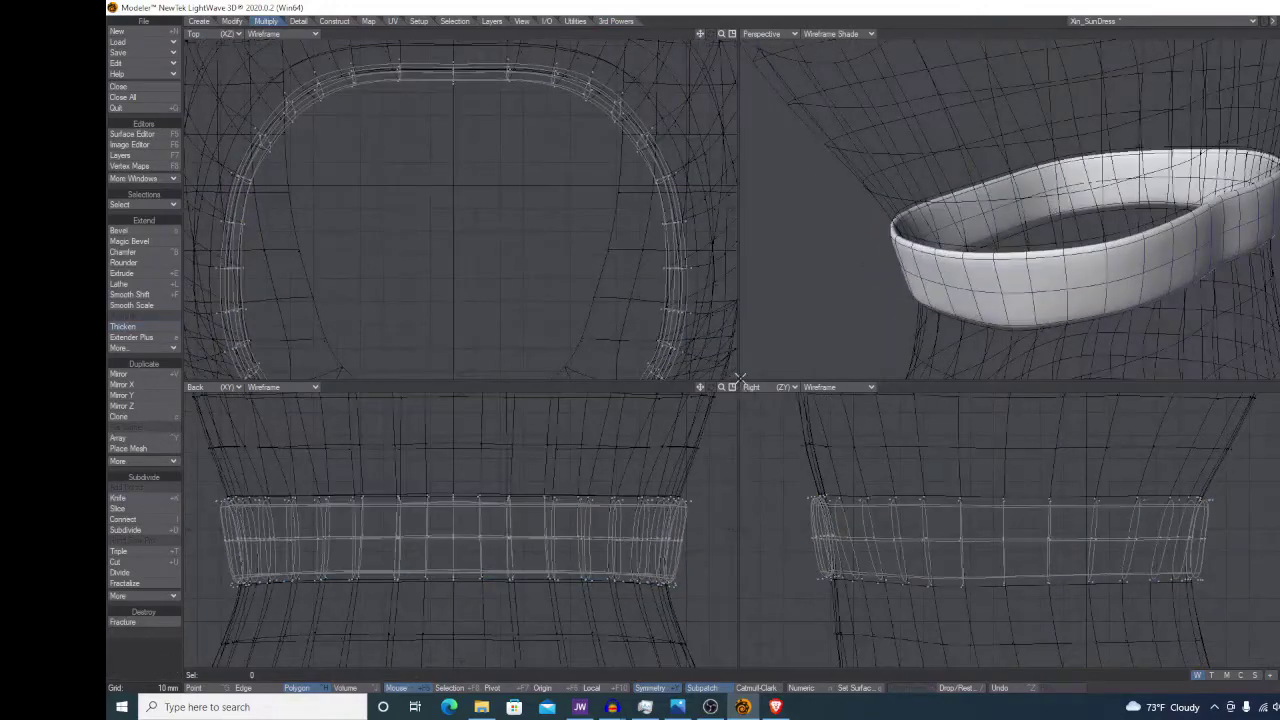
- Show the belt and dress layers together and inspect the belt's fit at the waist
left_click_drag(740, 383, 552, 472)
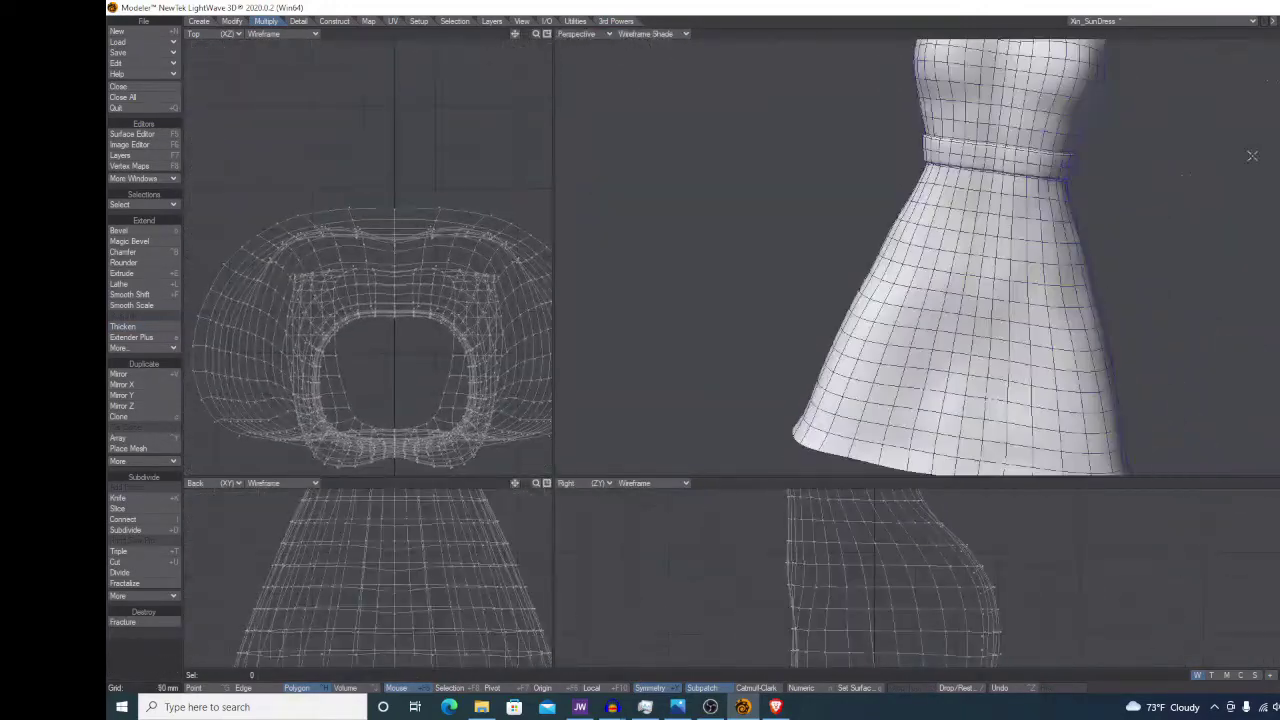
left_click(1279, 21, "shift")
left_click_drag(1165, 245, 999, 392, "alt")
scroll(999, 392, "up", 1)
left_click_drag(553, 479, 481, 608)
scroll(544, 532, "down", 1)
- Bring the dress layer to the foreground with the belt and body as background, and enlarge the back and side views
left_click(1279, 21)
left_click(1279, 21)
left_click(1279, 24)
left_click(1279, 24)
left_click(1279, 24, "shift")
left_click(1279, 24, "shift")
left_click(1279, 24, "shift")
left_click_drag(482, 608, 558, 43)
- Select a row of skirt points below the belt and stretch it
scroll(838, 265, "up", 2)
key("space")
mouse_move(1004, 276)
right_mouse_down()
mouse_move(952, 273)
mouse_move(985, 293)
right_mouse_up()
key("h")
left_click_drag(872, 283, 864, 283)
key("slash")
right_click_drag(1082, 329, 1080, 331)
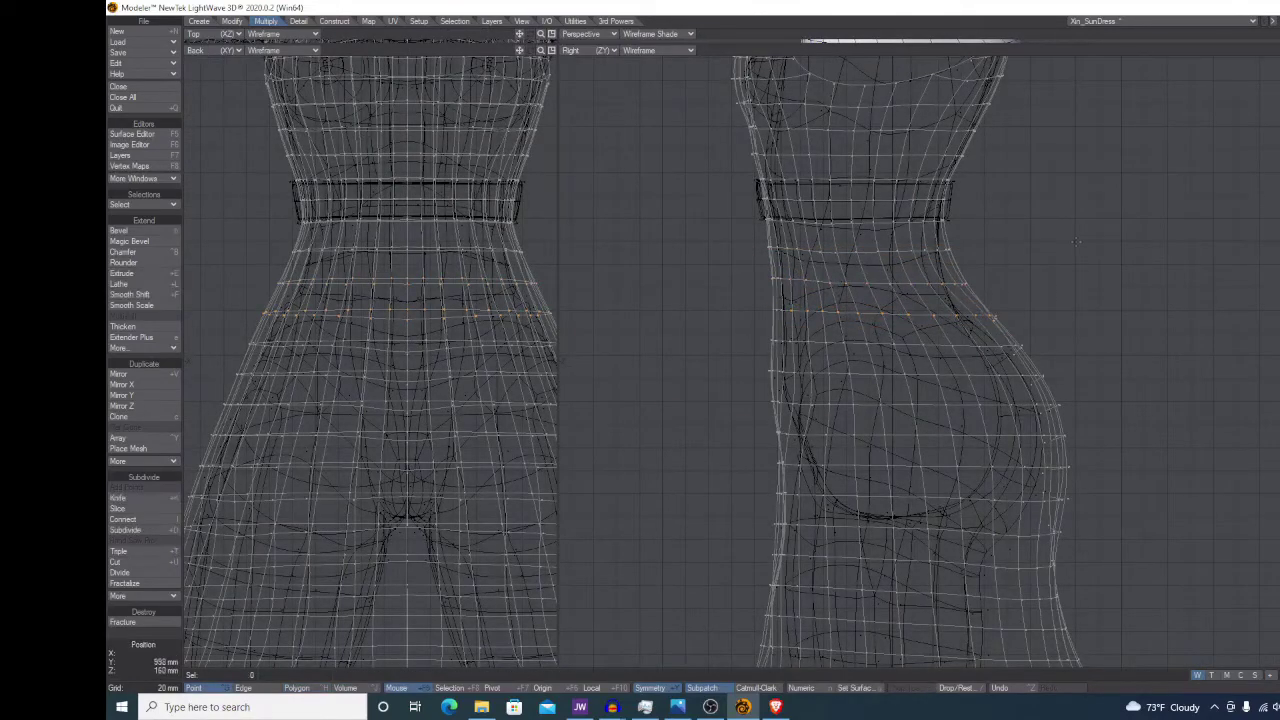
- Review the whole dress with its belt on the body from the side, front and back
left_click_drag(558, 43, 463, 656)
scroll(920, 345, "down", 3)
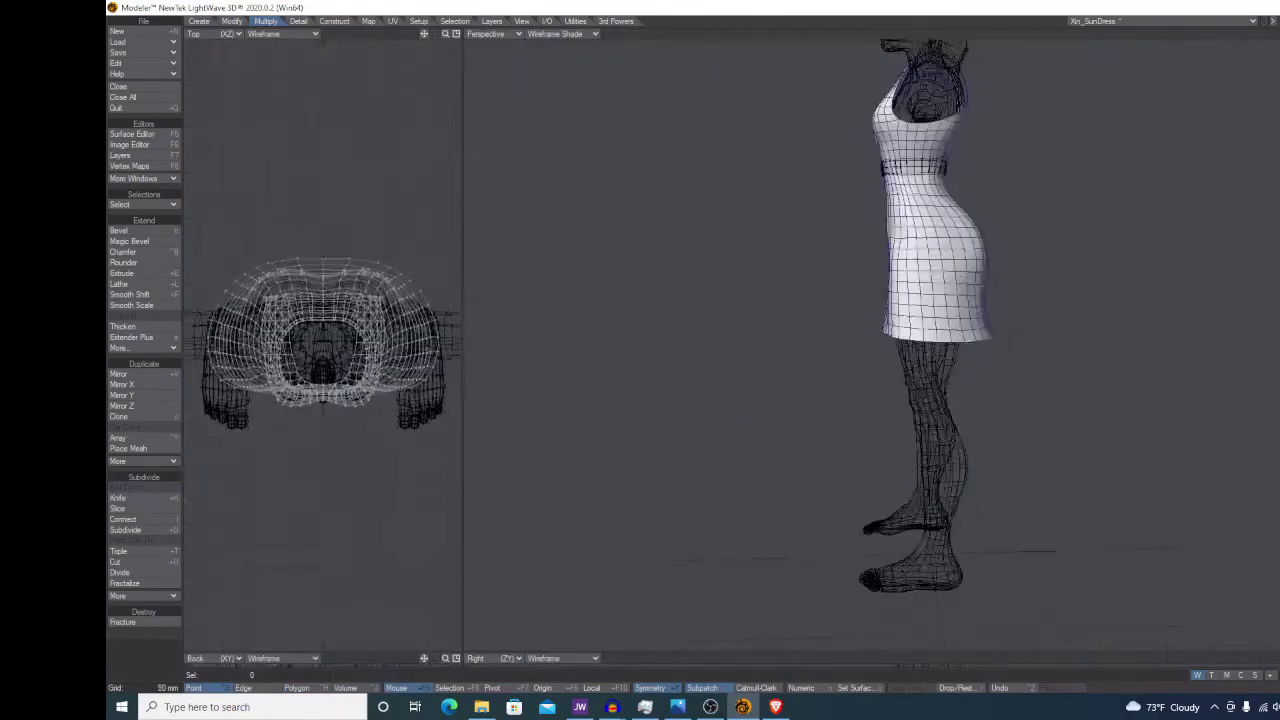
scroll(932, 335, "up", 3)
key("space")
key("space")
left_click_drag(929, 323, 1060, 240)
key("slash")
scroll(977, 330, "down", 4)
left_click_drag(1060, 240, 1077, 328, "alt+shift")
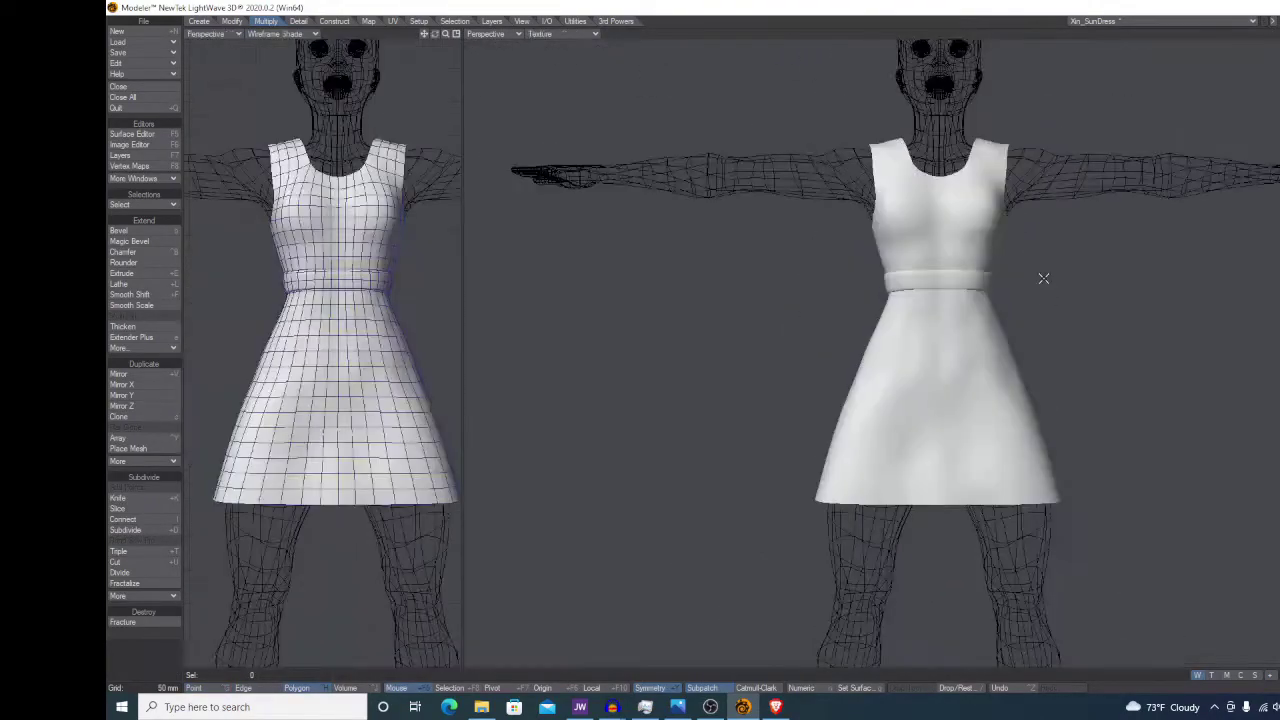
scroll(1043, 277, "down", 3)
left_click_drag(1043, 277, 781, 380, "alt")
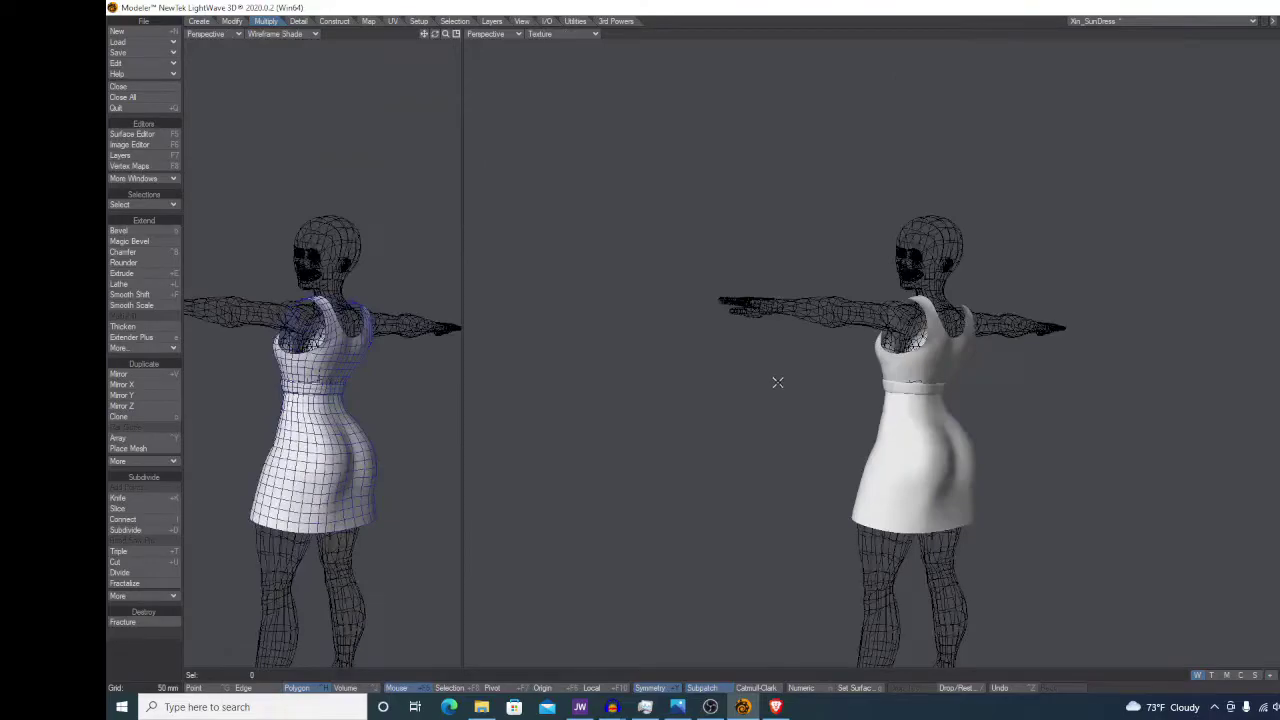
- Examine the belt and waist up close from the side, and view the belt layer on its own
left_click_drag(382, 382, 345, 375, "alt")
scroll(263, 428, "up", 3)
left_click_drag(345, 375, 425, 460, "alt+shift")
scroll(828, 357, "up", 2)
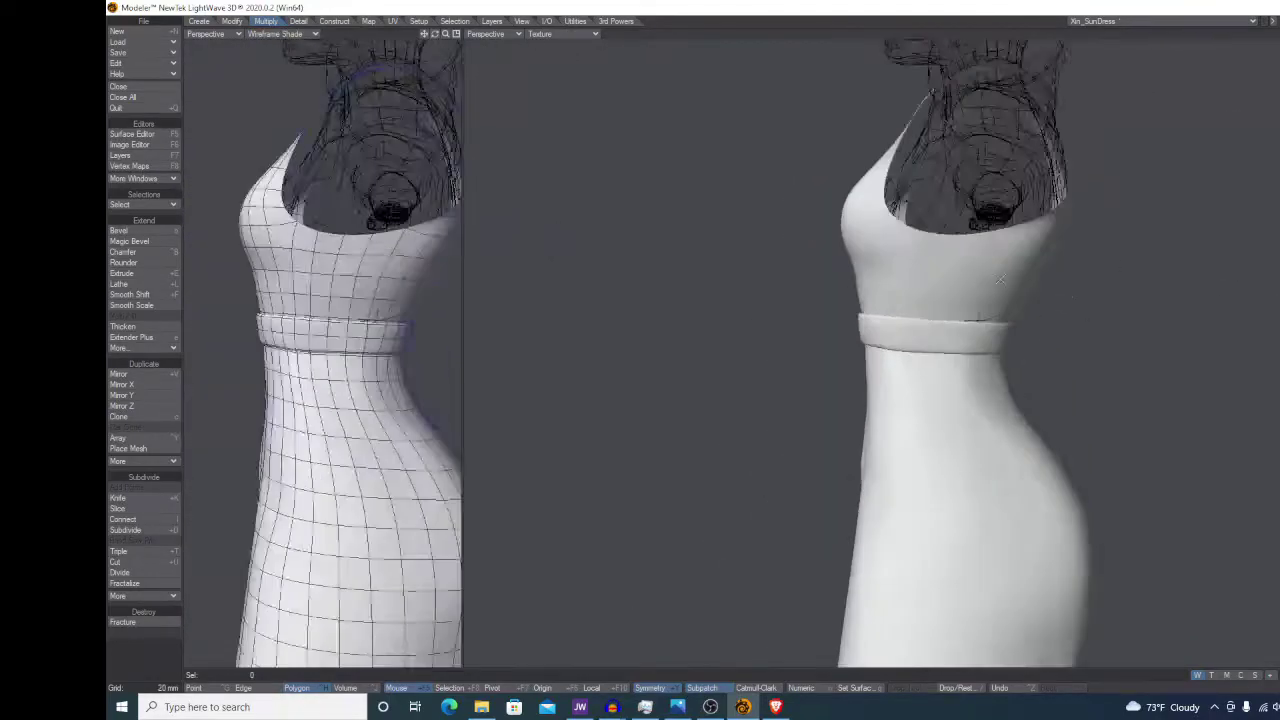
left_click_drag(828, 357, 740, 380, "alt")
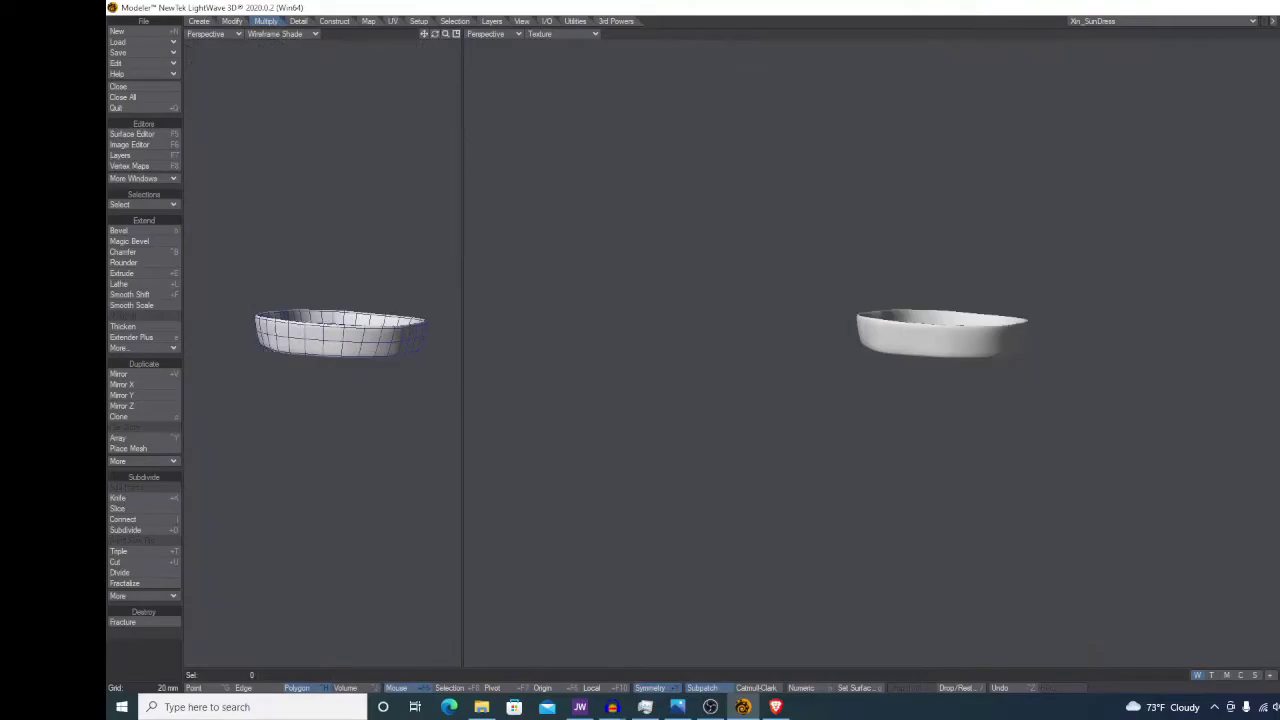
key("2")
key("alt+1")
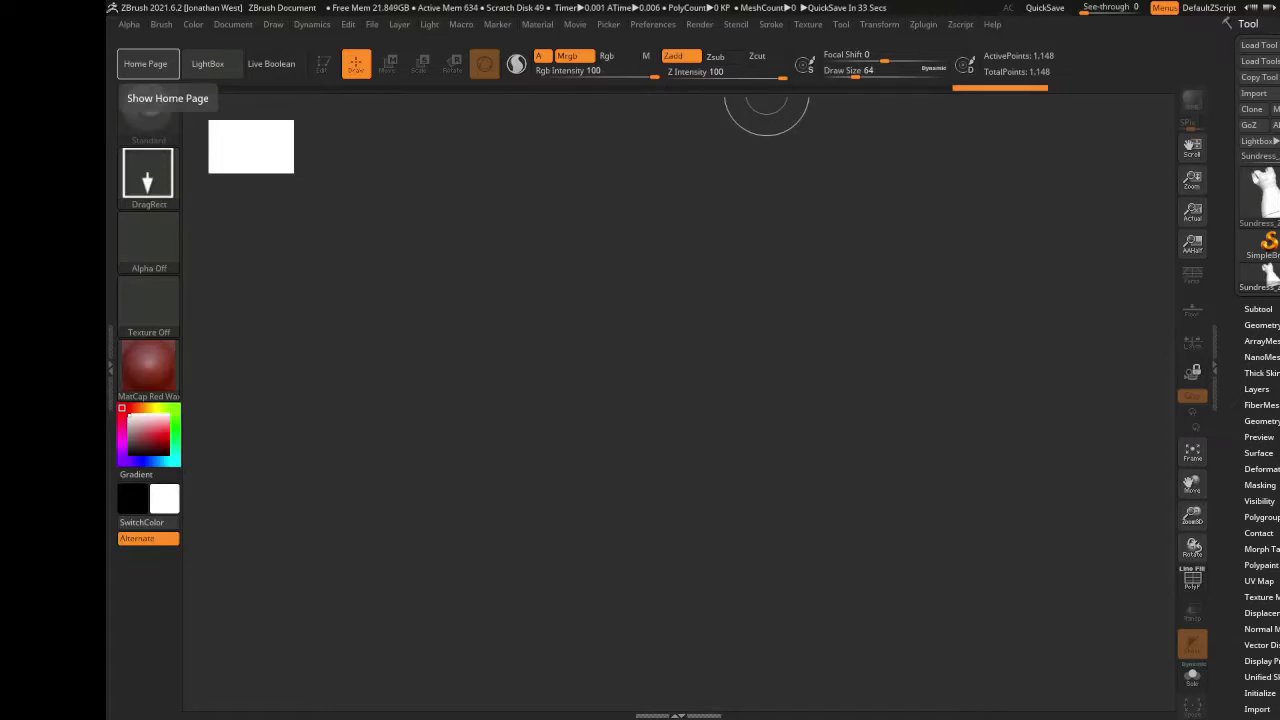
- Switch to ZBrush, place the sundress model on the canvas in Edit mode and frame it
left_click(1265, 194)
left_click_drag(645, 438, 677, 679)
left_click(323, 65)
left_click(1192, 451)
left_click_drag(997, 484, 977, 491)
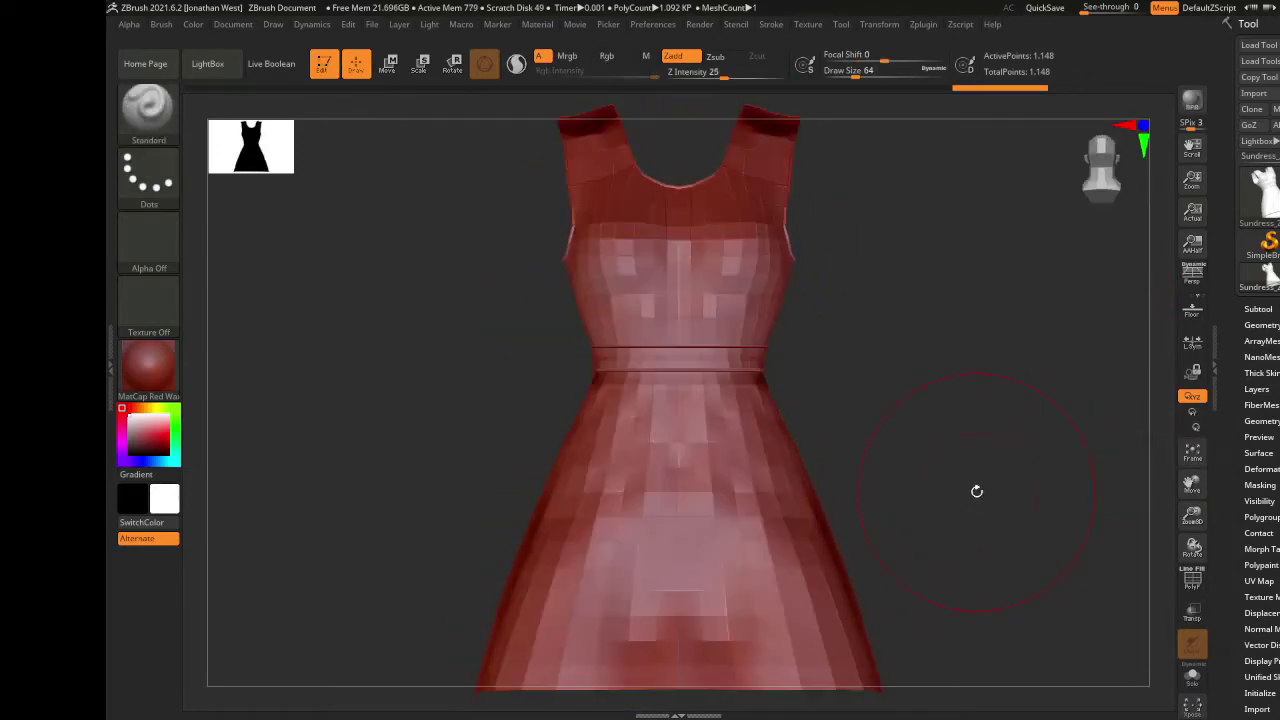
- Turn on PolyFrame to show the dress's polygon wireframe and polygroups
left_click_drag(869, 358, 920, 457)
left_click(1204, 588)
mouse_move(980, 520)
left_mouse_down()
mouse_move(940, 531)
mouse_move(931, 477)
mouse_move(867, 498)
mouse_move(958, 507)
left_mouse_up()
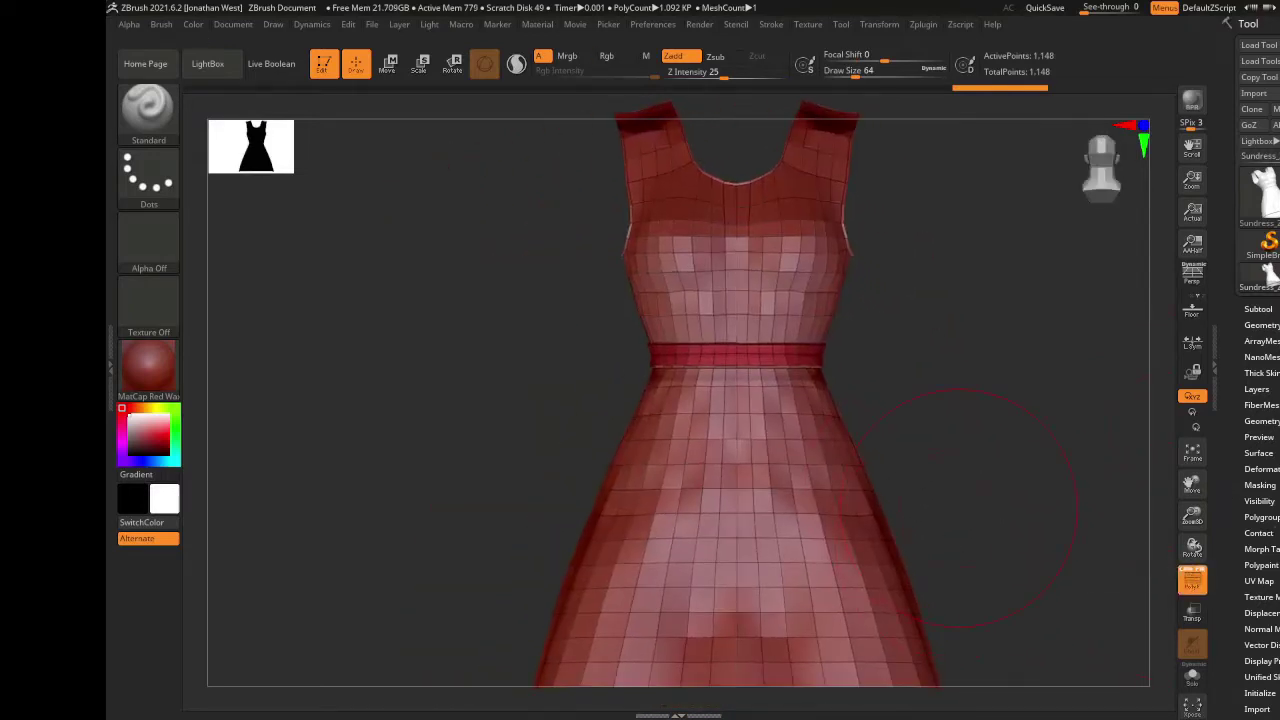
- Open the UV Map settings, dock the Zplugin palette in the tray and expand UV Master
left_click(1258, 581)
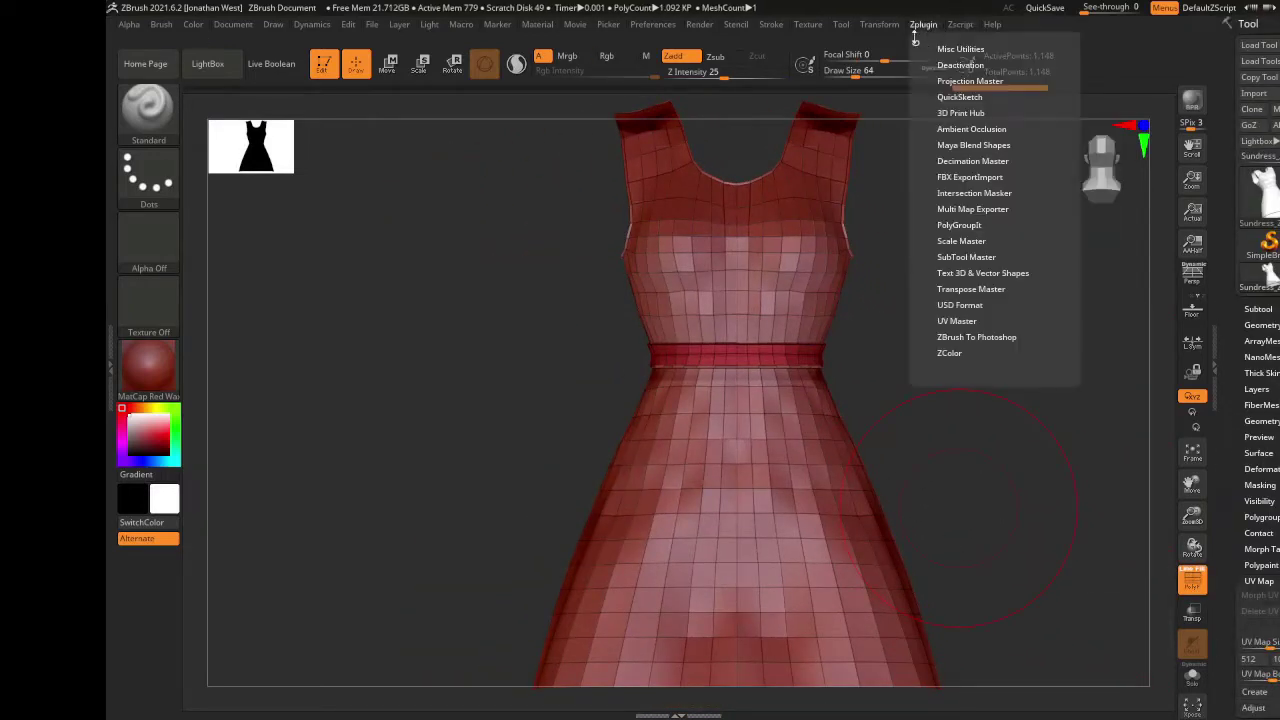
left_click_drag(1274, 660, 1274, 90)
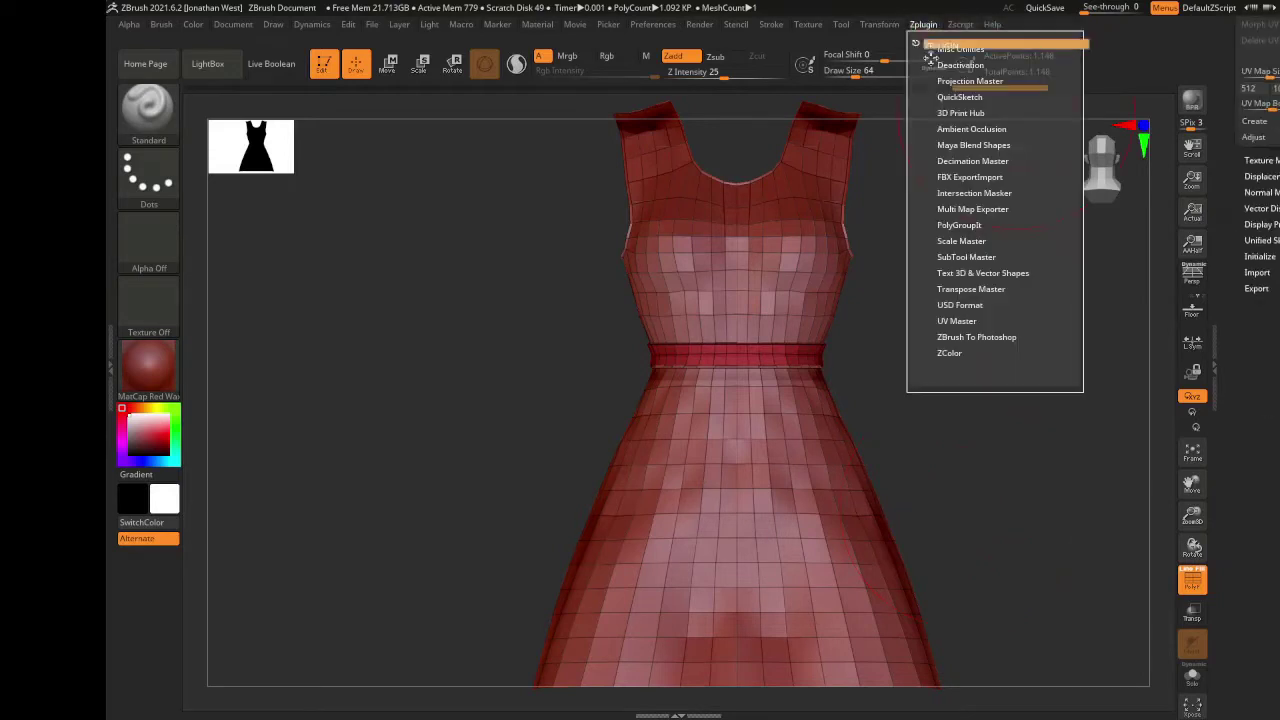
left_click(915, 43)
left_click(1268, 597)
left_click_drag(1274, 610, 1274, 200)
scroll(1260, 450, "up", 3)
- Unwrap the dress with UV Master, flatten it to check the UV layout and return it to 3D
left_click(1260, 391)
left_click(1276, 612)
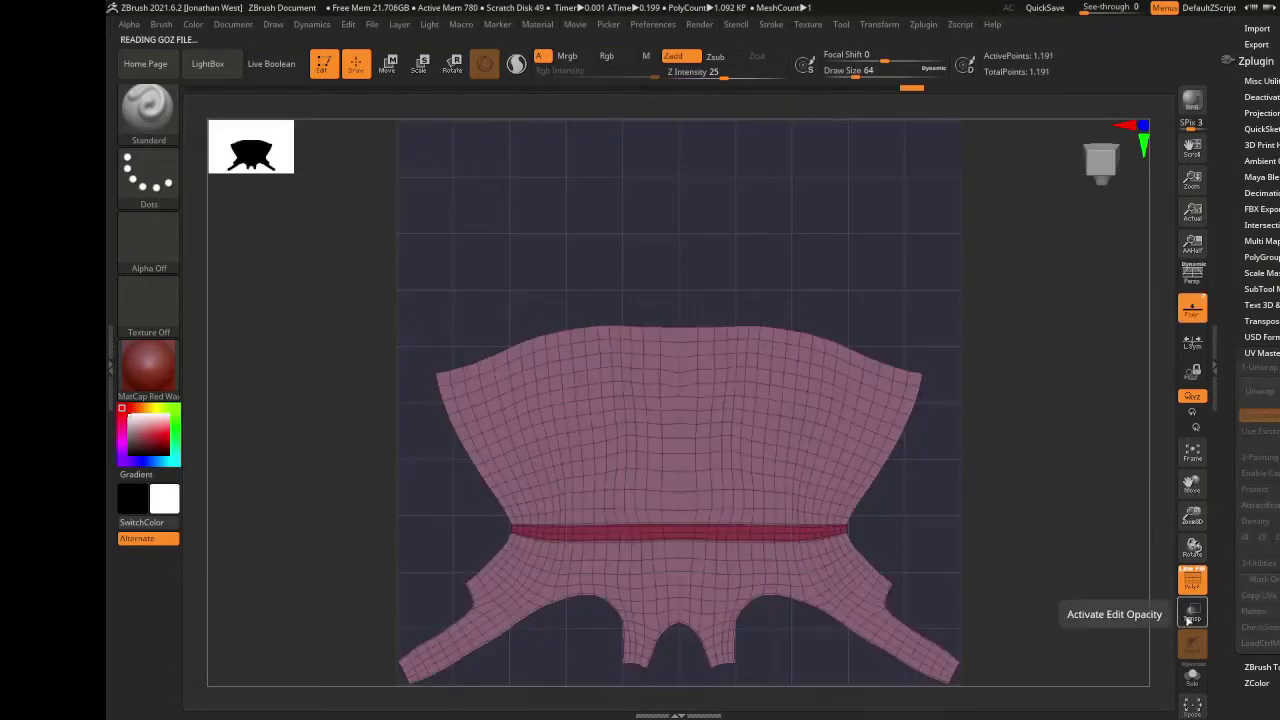
left_click(1277, 611)
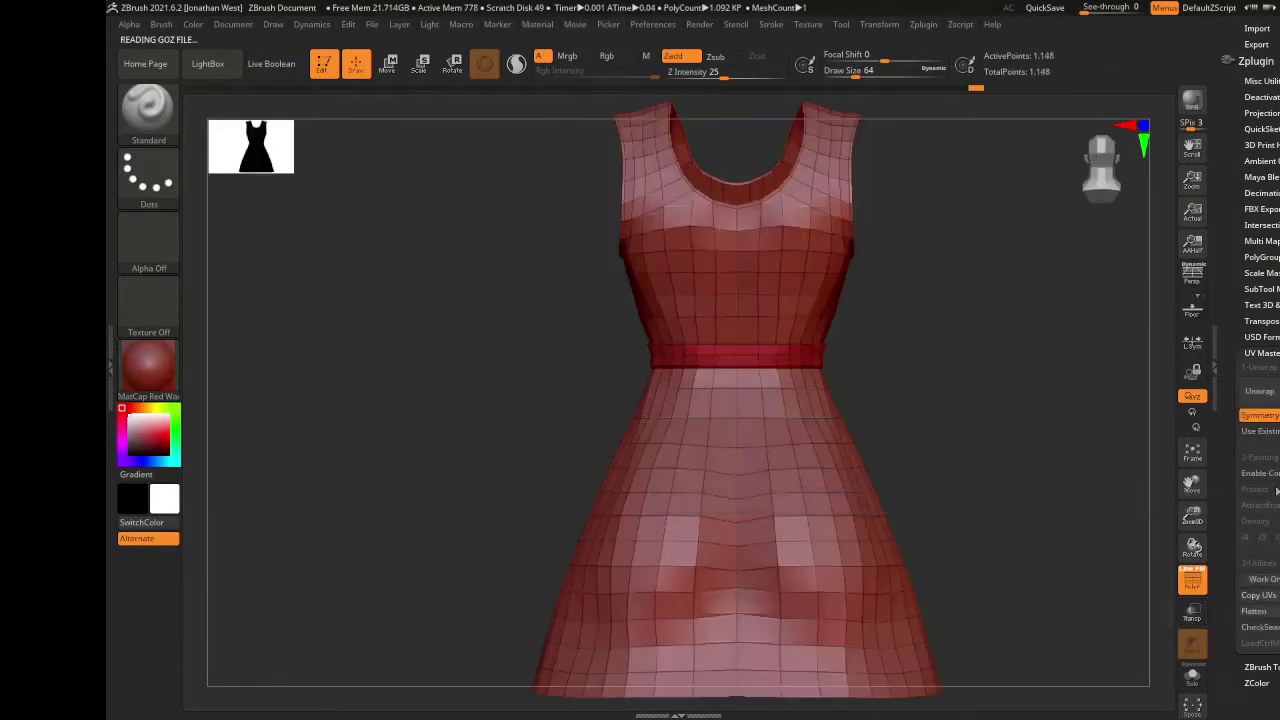
- Collapse the UV Master options and save the sundress model as a tool file
left_click_drag(982, 513, 976, 439)
left_click(1276, 353)
scroll(1276, 353, "up", 10)
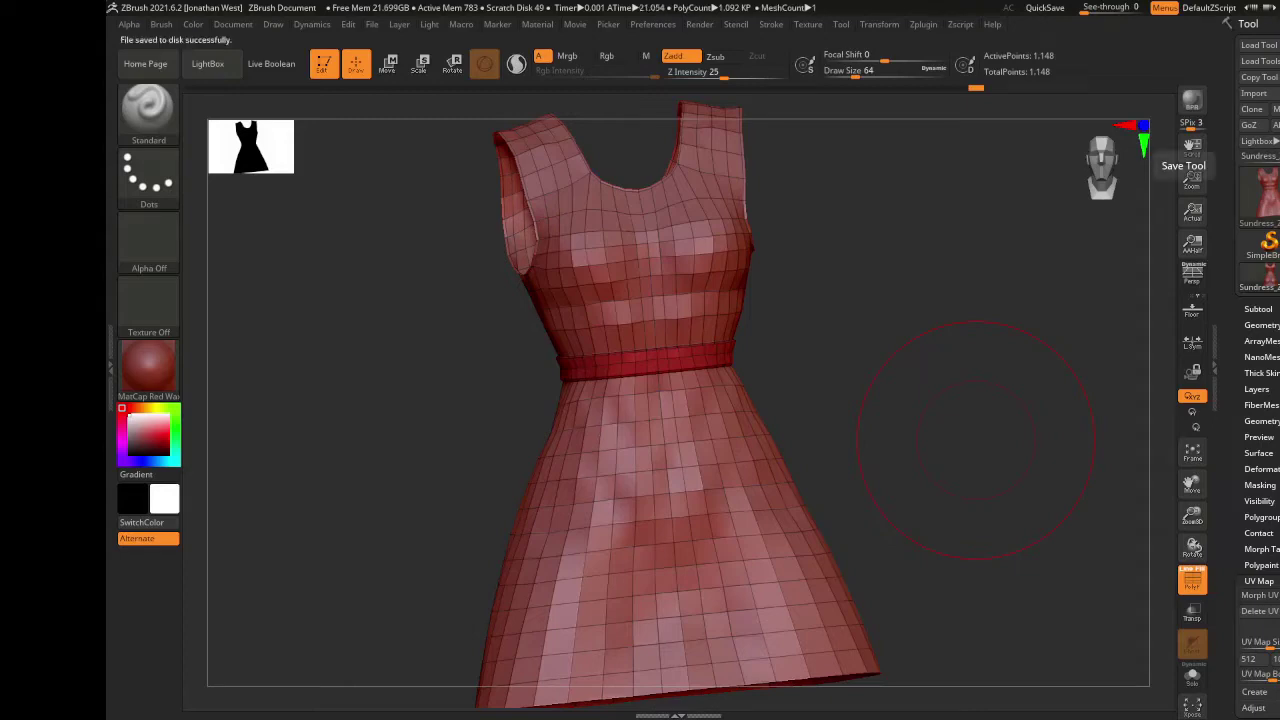
left_click_drag(983, 477, 1074, 407)
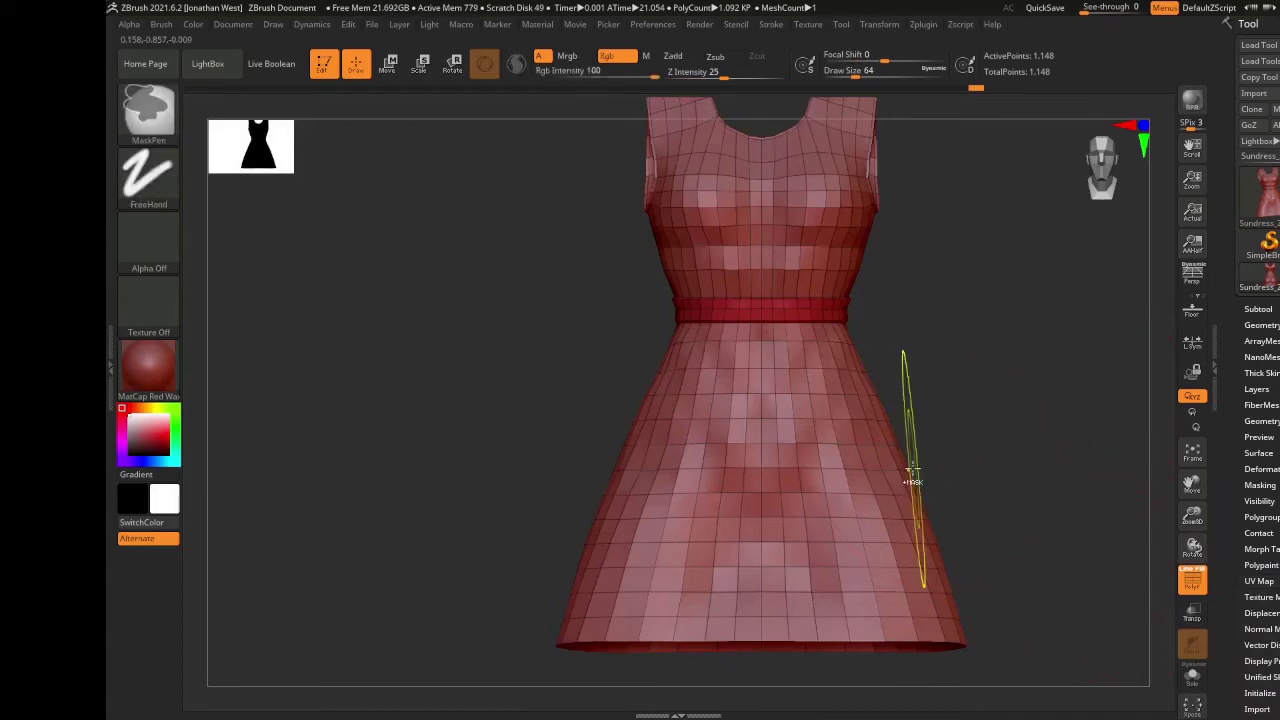
- Turn off the PolyFrame wireframe and choose the MatCap Gray material
left_click(1193, 581)
key("m")
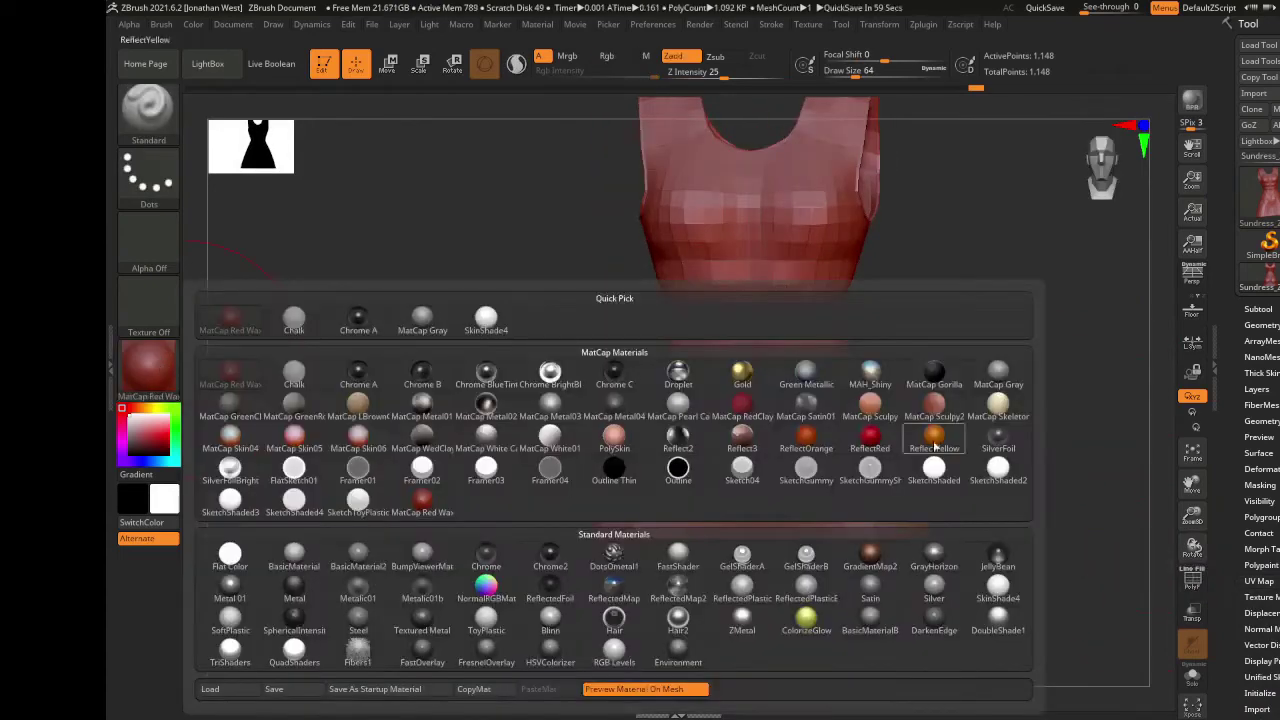
left_click(998, 376)
left_click_drag(1041, 445, 968, 409)
- Subdivide the dress twice and smooth the skirt's front and back with a draw size of about 31
key("ctrl+d")
key("ctrl+d")
key("s")
left_click_drag(883, 446, 874, 446)
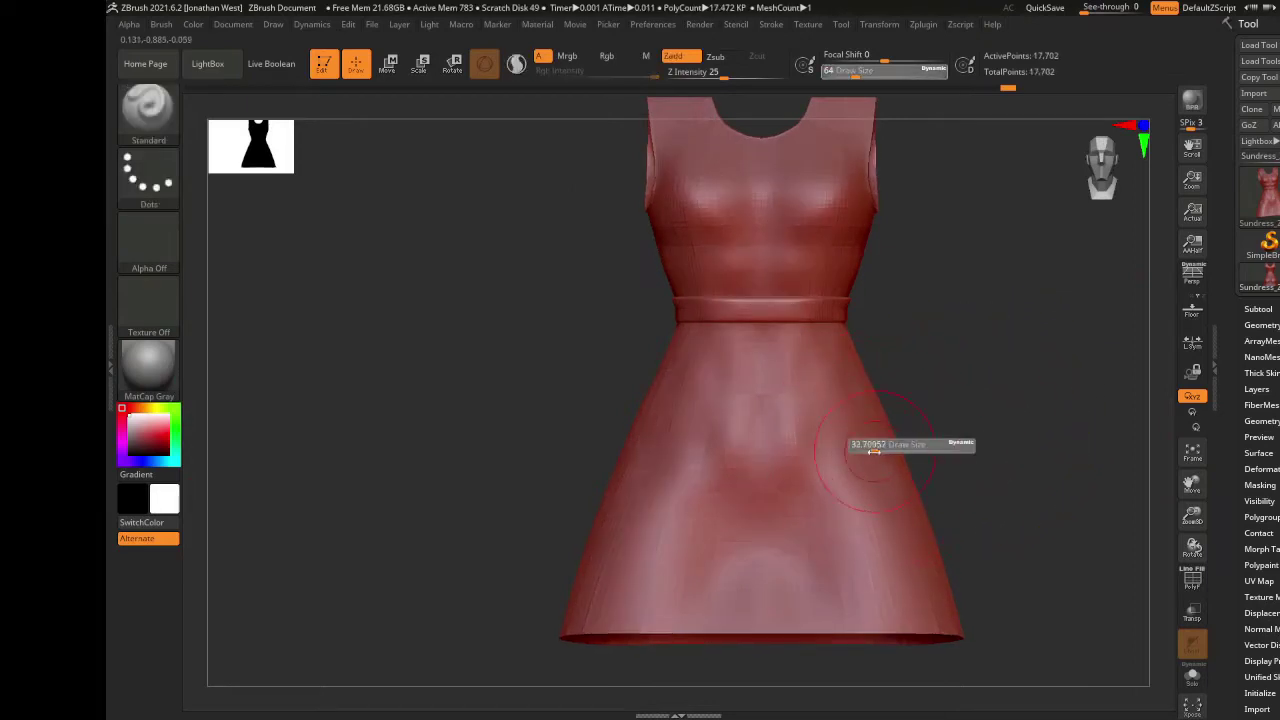
key("shift")
left_click_drag(735, 417, 730, 520, "shift")
left_click_drag(1020, 450, 830, 400)
left_click_drag(740, 400, 660, 370)
left_click_drag(1016, 572, 1005, 546, "shift")
left_click_drag(650, 500, 499, 523)
left_click_drag(858, 527, 871, 484, "shift")
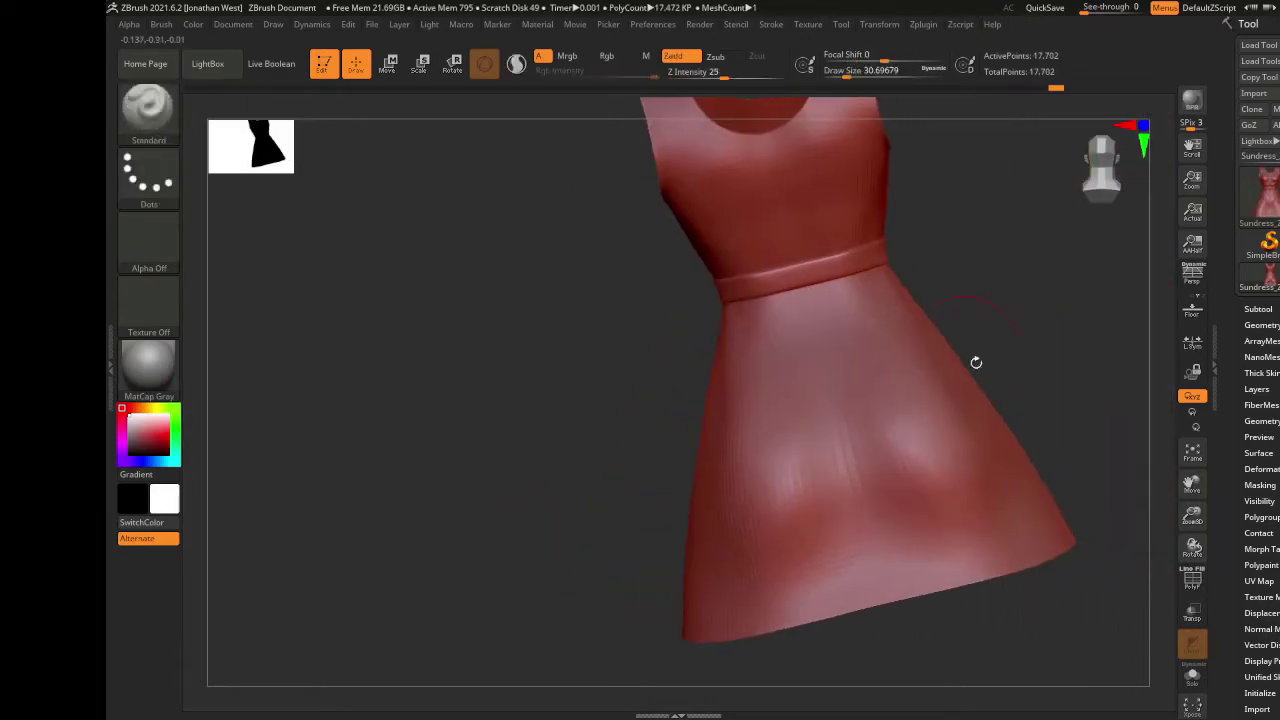
- Hide the belt polygroup so the bodice's lower edge is exposed, and frame the bodice closely
mouse_move(980, 354)
right_mouse_down()
mouse_move(711, 494)
mouse_move(746, 466)
mouse_move(1167, 440)
mouse_move(974, 471)
mouse_move(974, 434)
mouse_move(880, 425)
right_mouse_up()
left_click(790, 466, "ctrl+shift")
right_click_drag(693, 250, 821, 407)
right_click_drag(972, 308, 1110, 380)
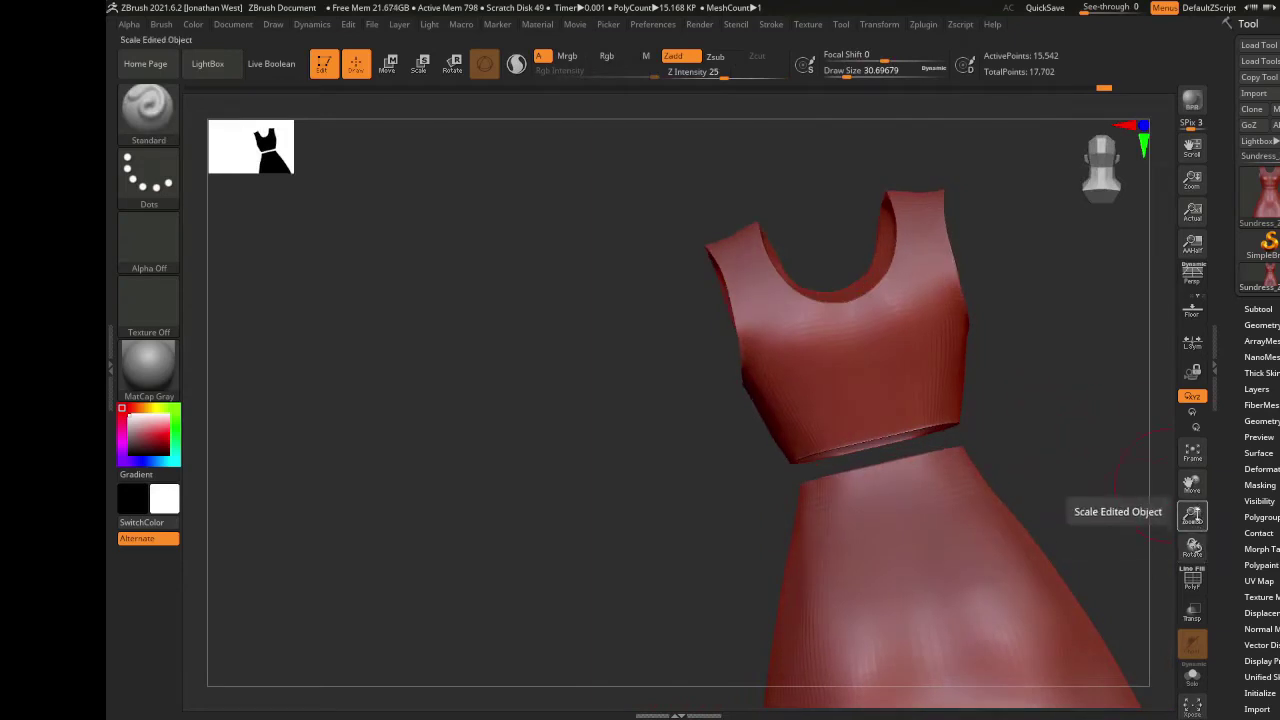
left_click_drag(1192, 515, 1087, 509)
- Sculpt vertical cloth folds on the back of the bodice with the Standard brush at a draw size of about 9.4
key("s")
left_click_drag(891, 428, 881, 428)
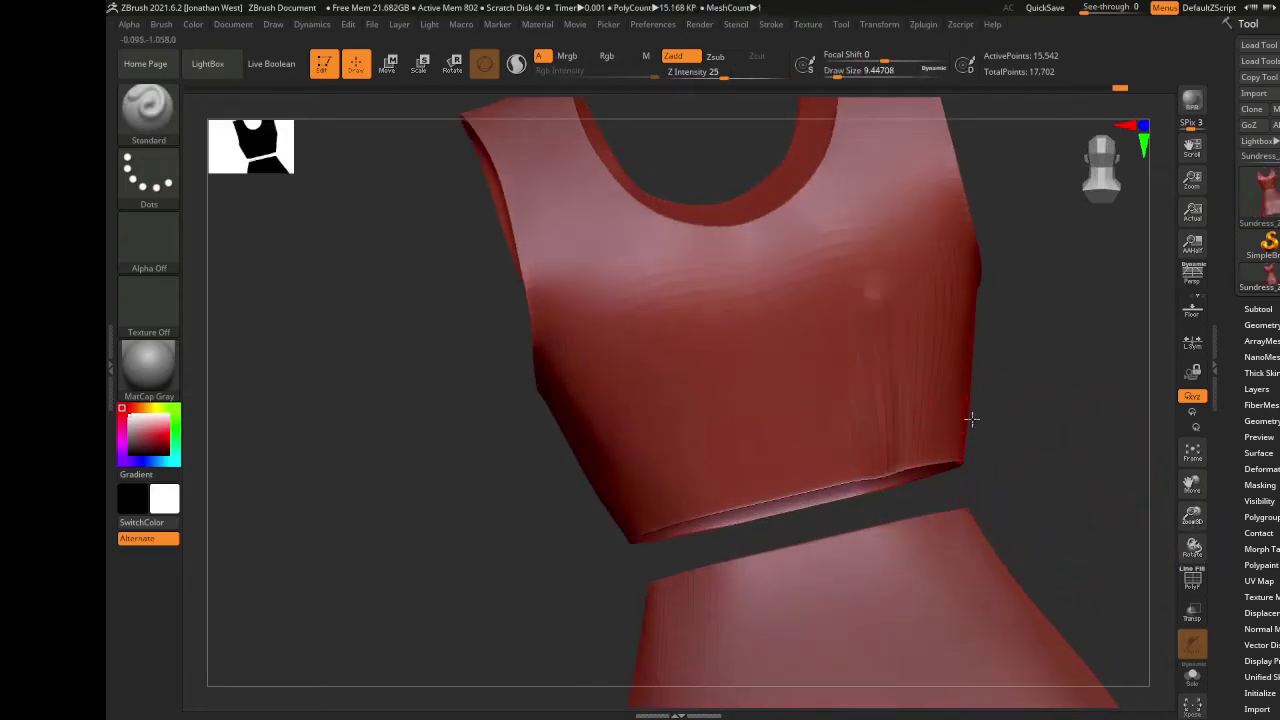
right_click_drag(983, 423, 785, 347)
left_click_drag(852, 468, 856, 314, "alt")
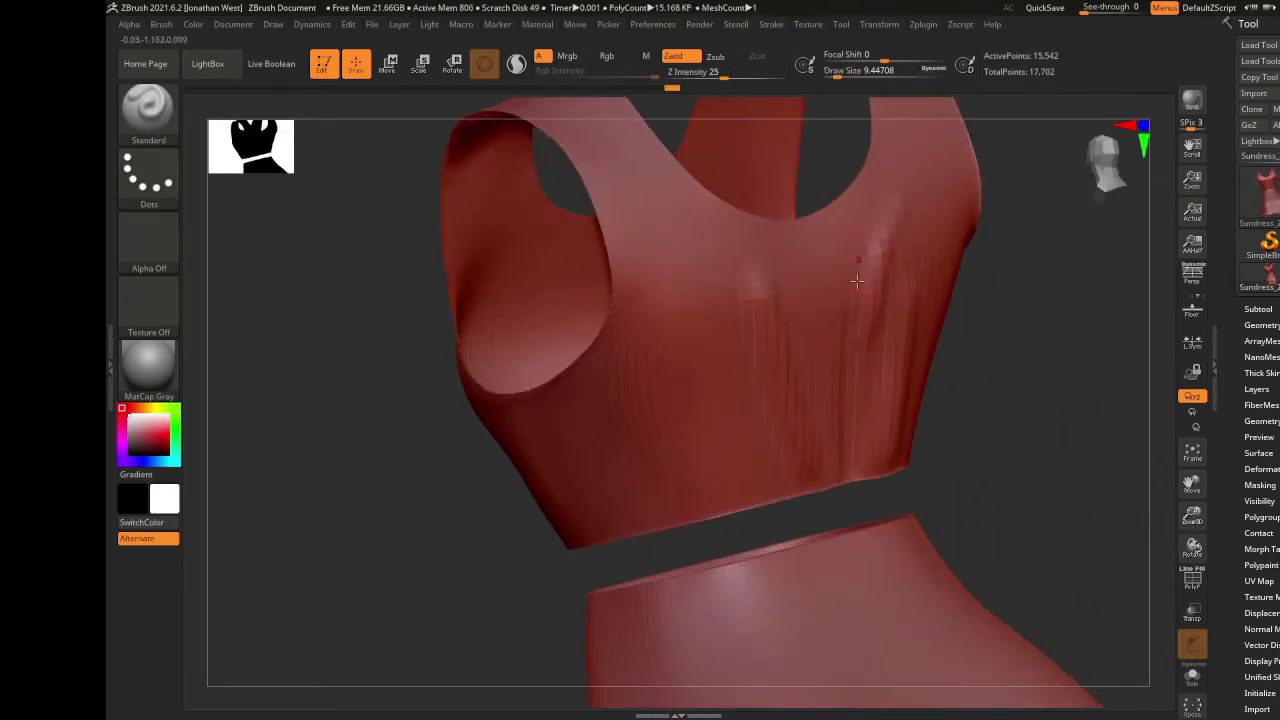
right_click_drag(789, 423, 704, 383)
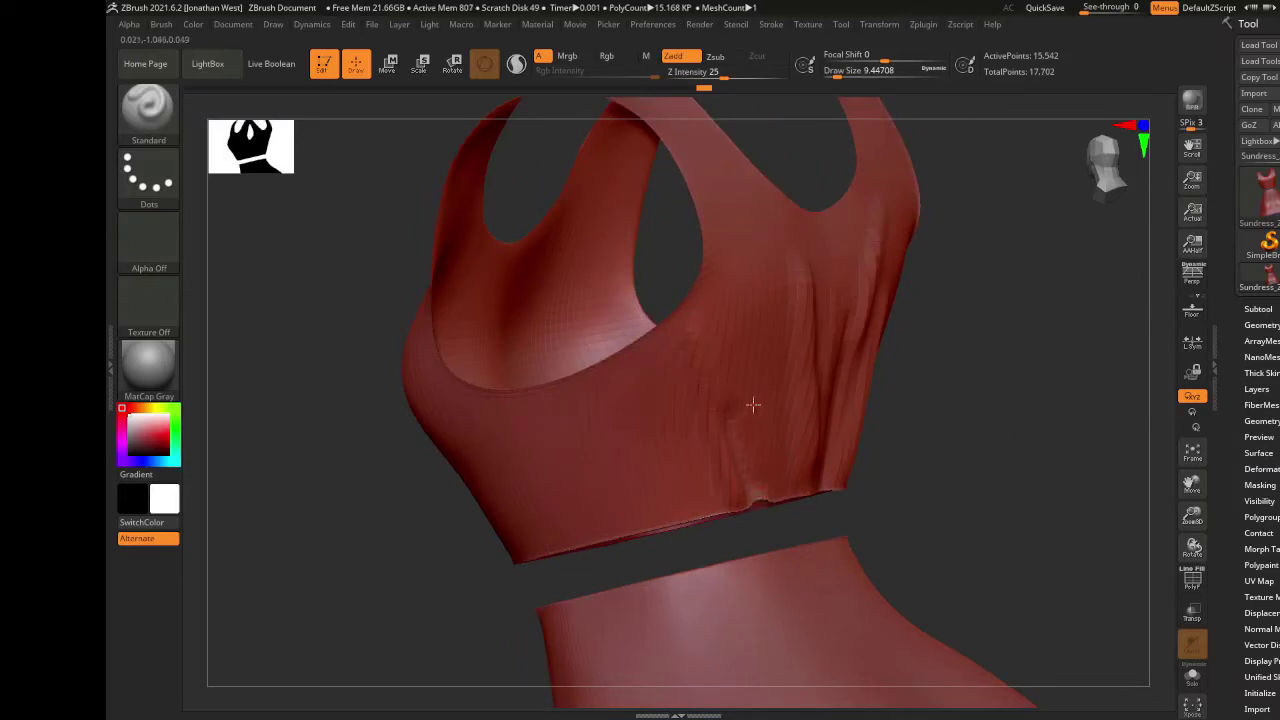
- Sculpt diagonal folds on one side of the bodice, running from below the armhole to the waist
right_click_drag(775, 492, 975, 490)
right_click_drag(1006, 551, 1040, 425)
left_click_drag(652, 400, 615, 205)
left_click_drag(632, 288, 602, 195)
right_click_drag(957, 466, 1050, 462)
right_click_drag(570, 257, 667, 534)
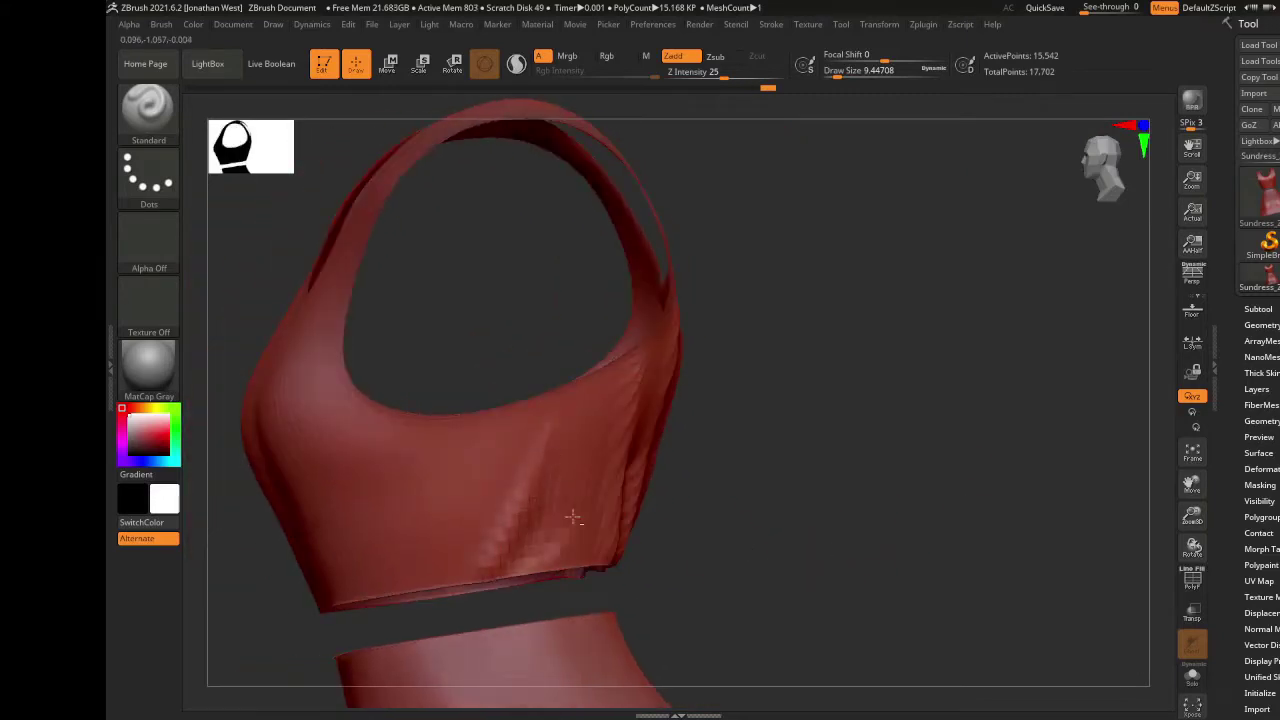
right_click_drag(715, 465, 543, 514)
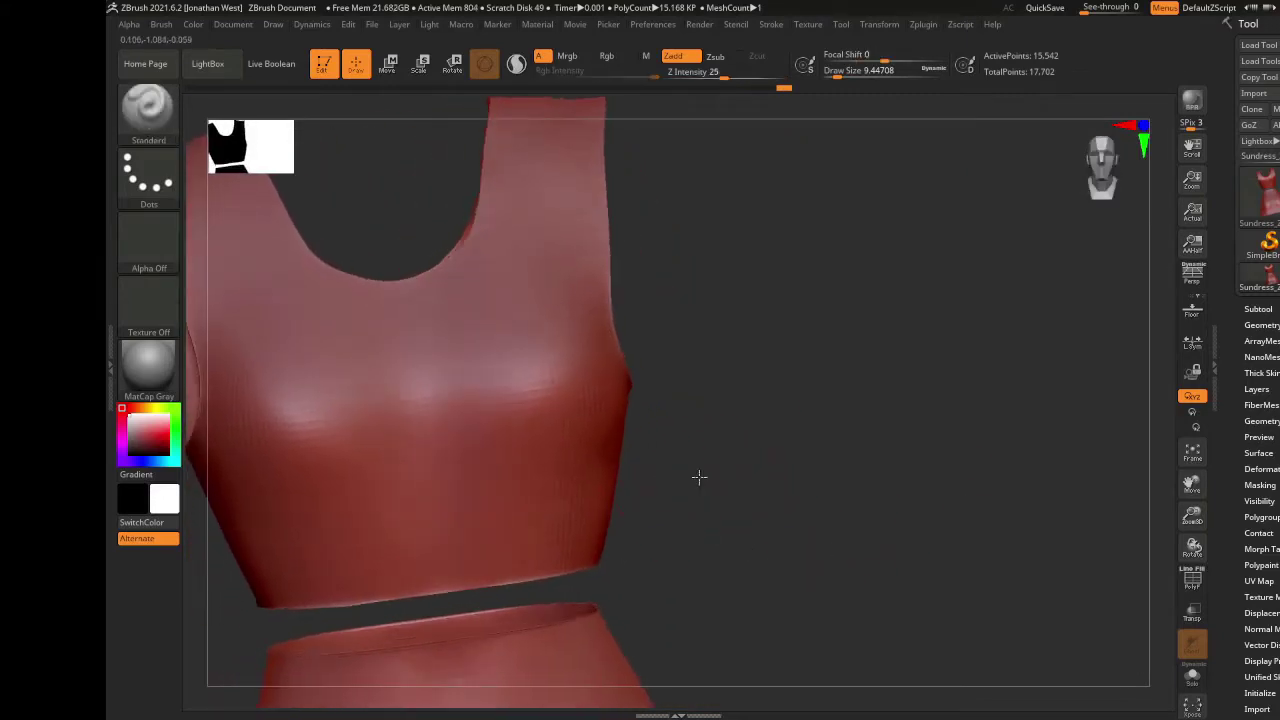
- Sculpt folds from under the bust to the waist on the same half of the bodice front
right_click_drag(689, 469, 530, 484)
right_click_drag(567, 614, 643, 580)
right_click_drag(693, 512, 688, 540)
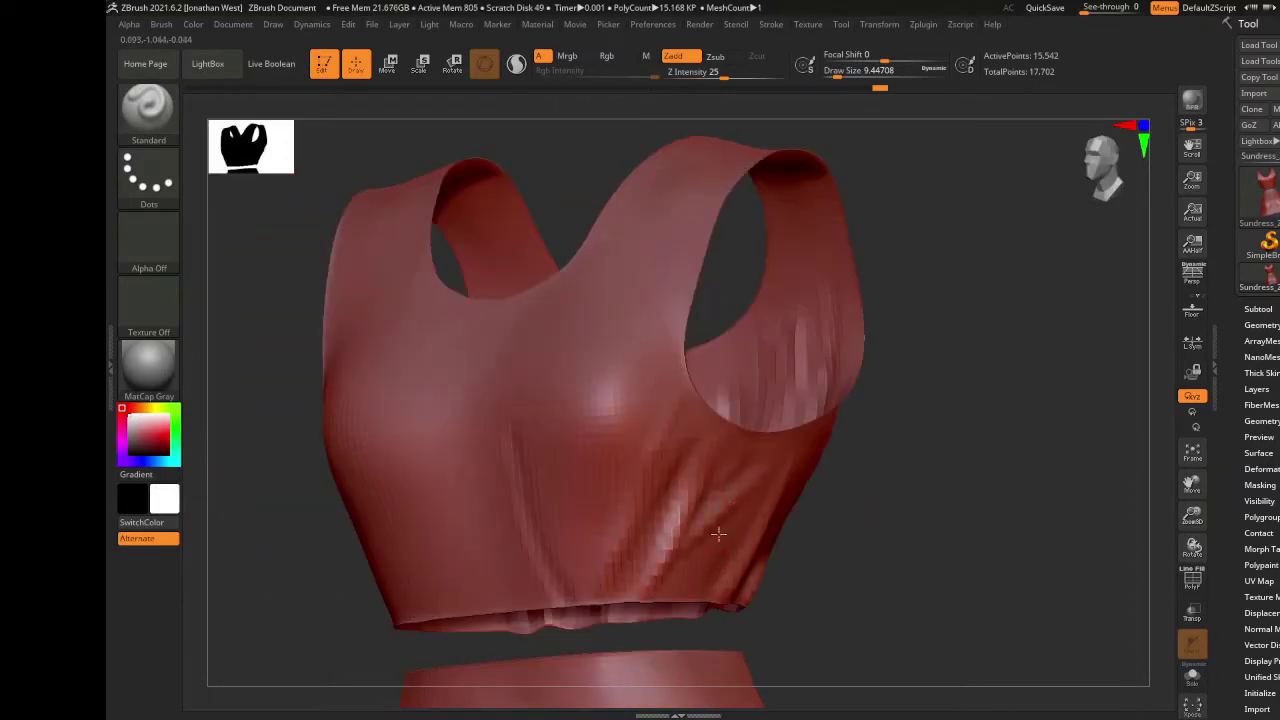
right_click_drag(690, 604, 613, 447)
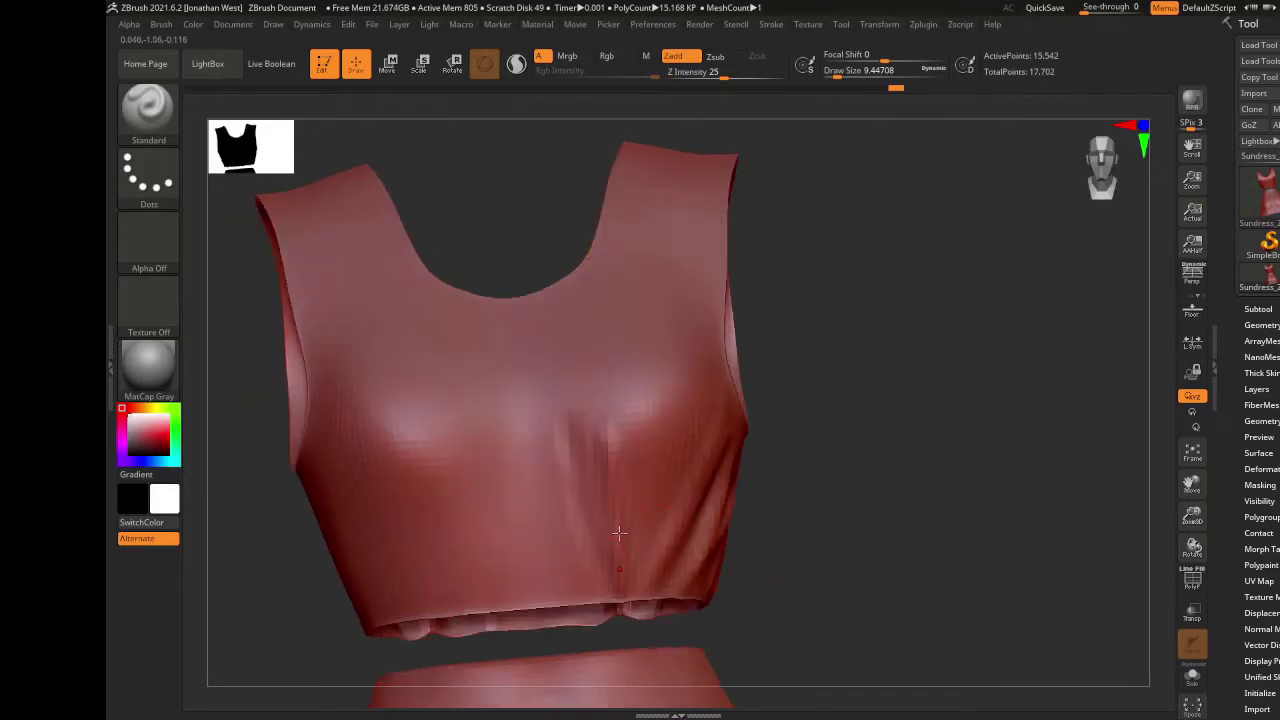
right_click_drag(616, 565, 605, 252)
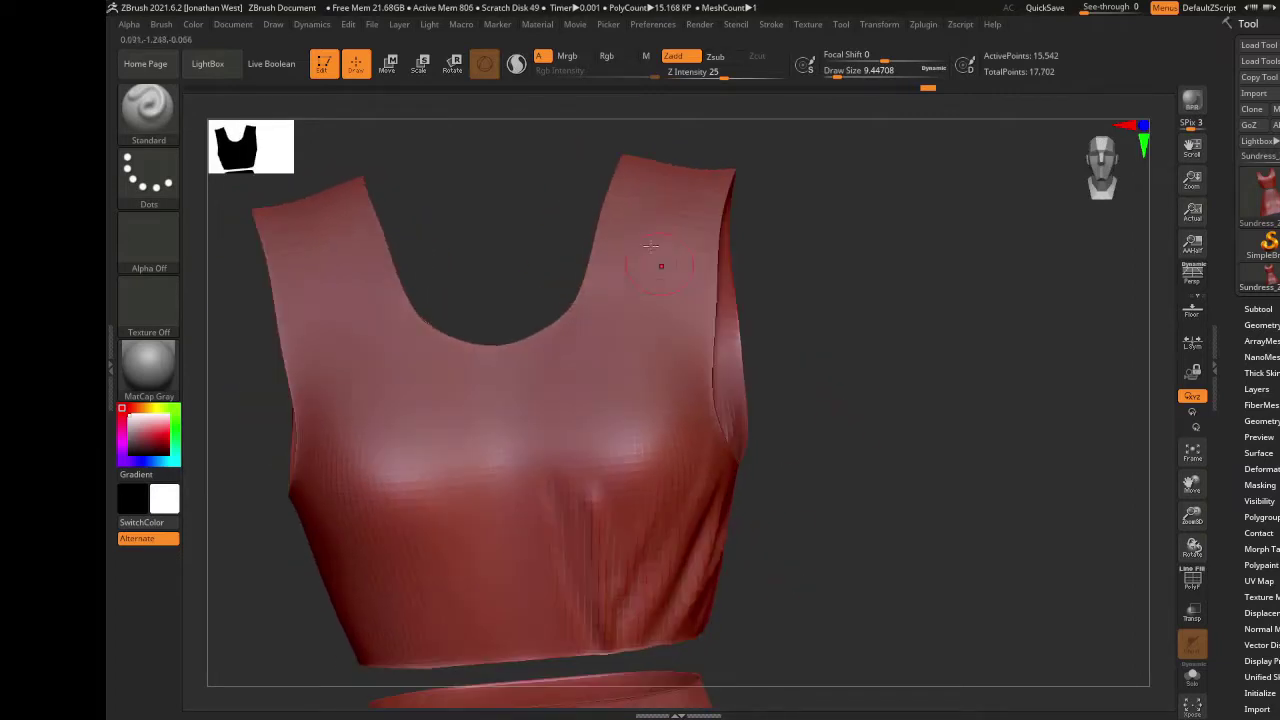
- Sculpt folds along the shoulder strap, armhole and upper chest on the same half of the bodice front
right_click_drag(556, 375, 681, 395)
right_click_drag(675, 328, 705, 294)
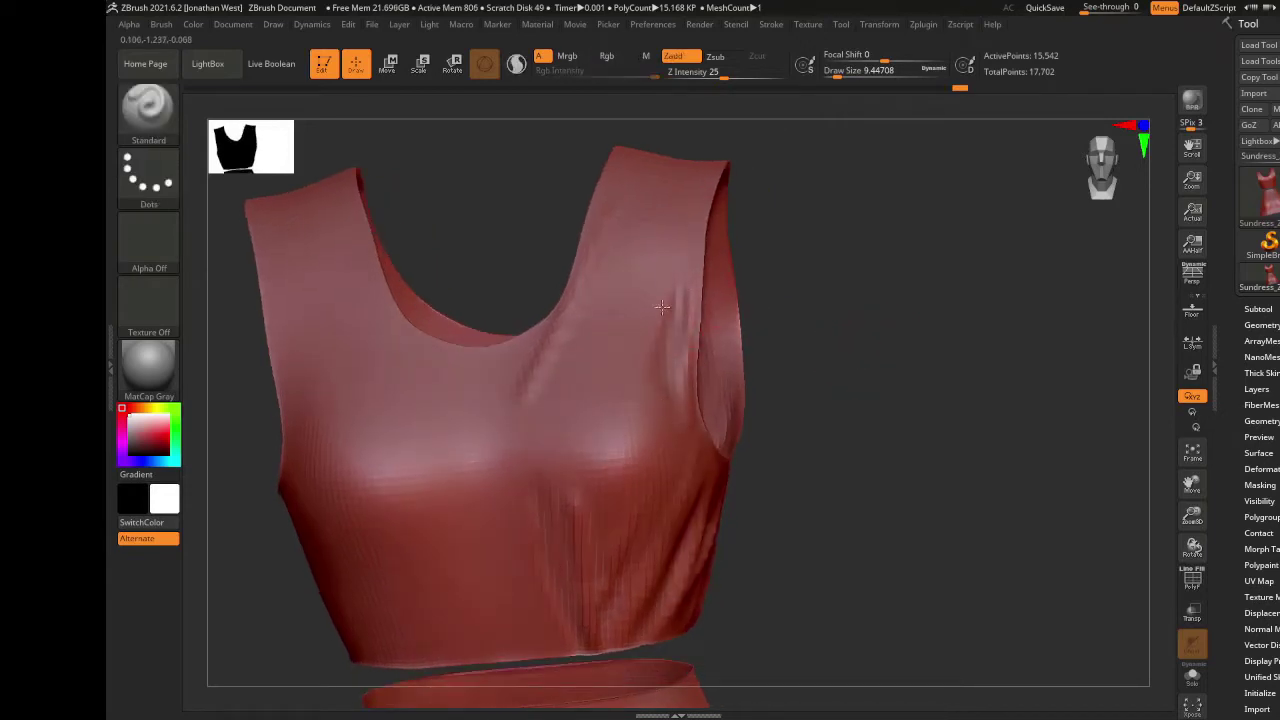
right_click_drag(624, 407, 781, 321)
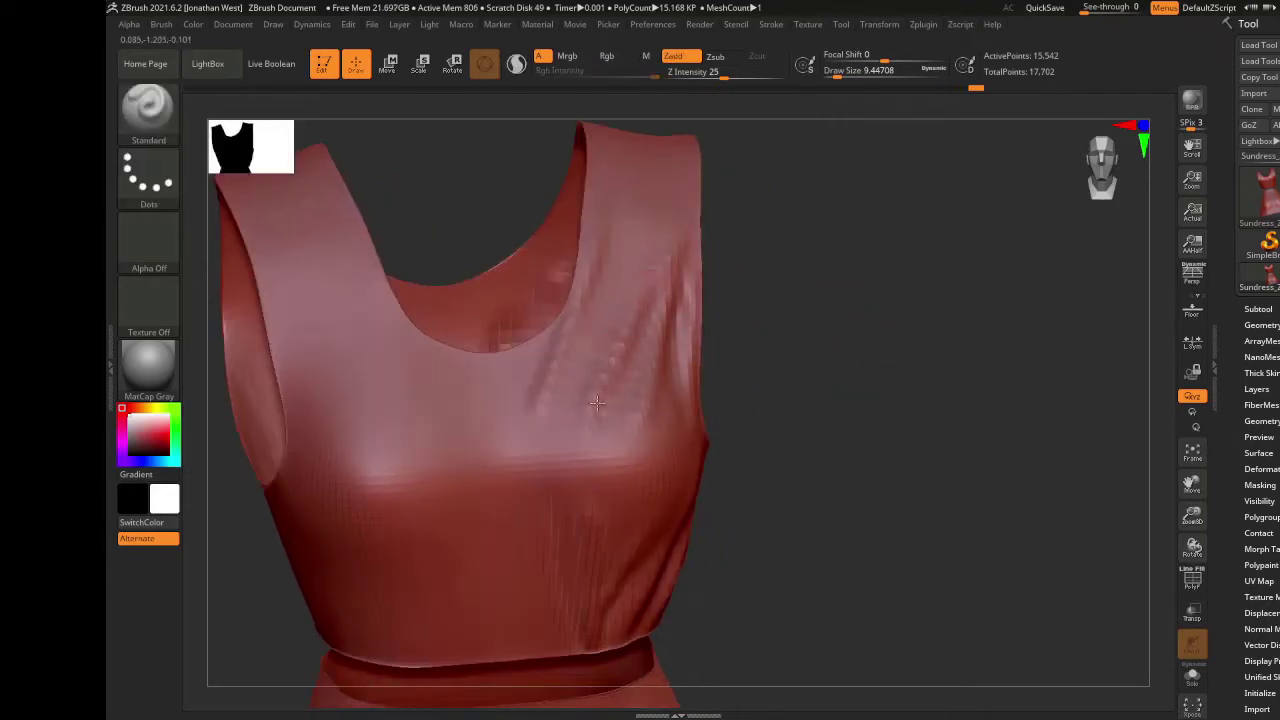
right_click_drag(592, 318, 840, 566)
- Sculpt folds under the bust and along the strap on the other half of the bodice front, plus the centre chest
left_click_drag(561, 432, 540, 508)
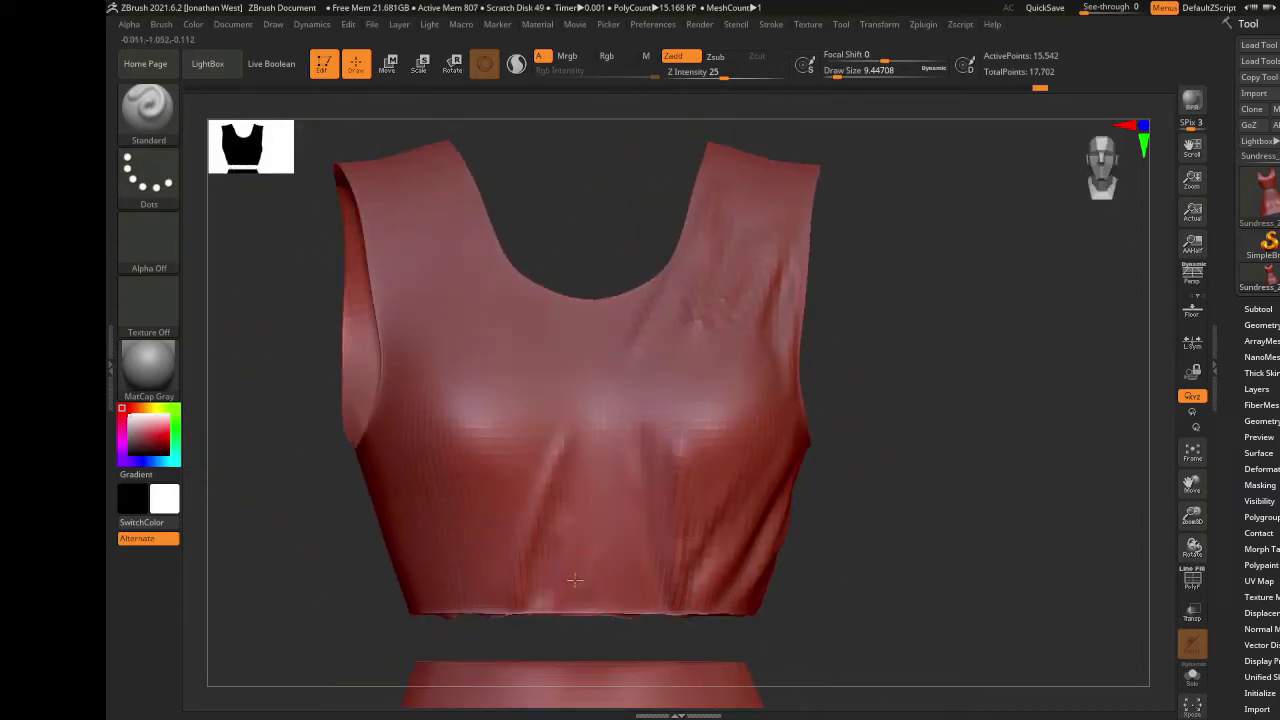
right_click_drag(622, 570, 567, 490)
right_click_drag(545, 535, 886, 514)
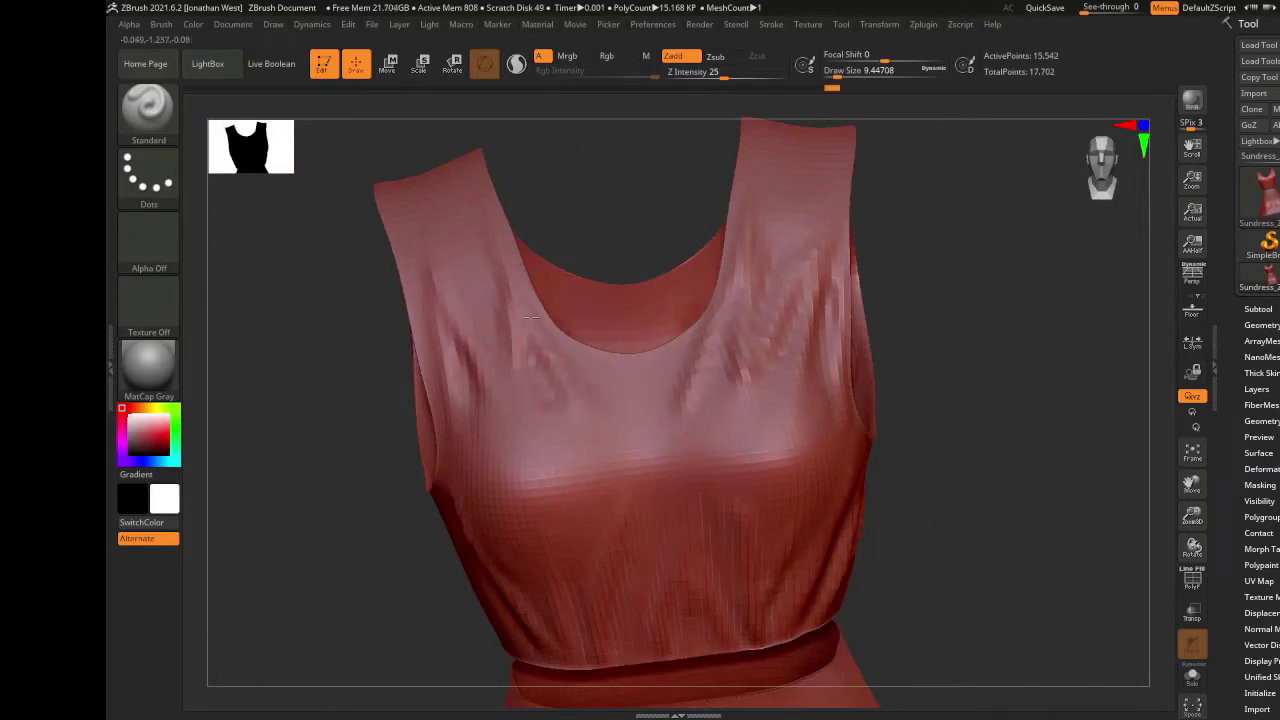
right_click_drag(549, 383, 671, 440)
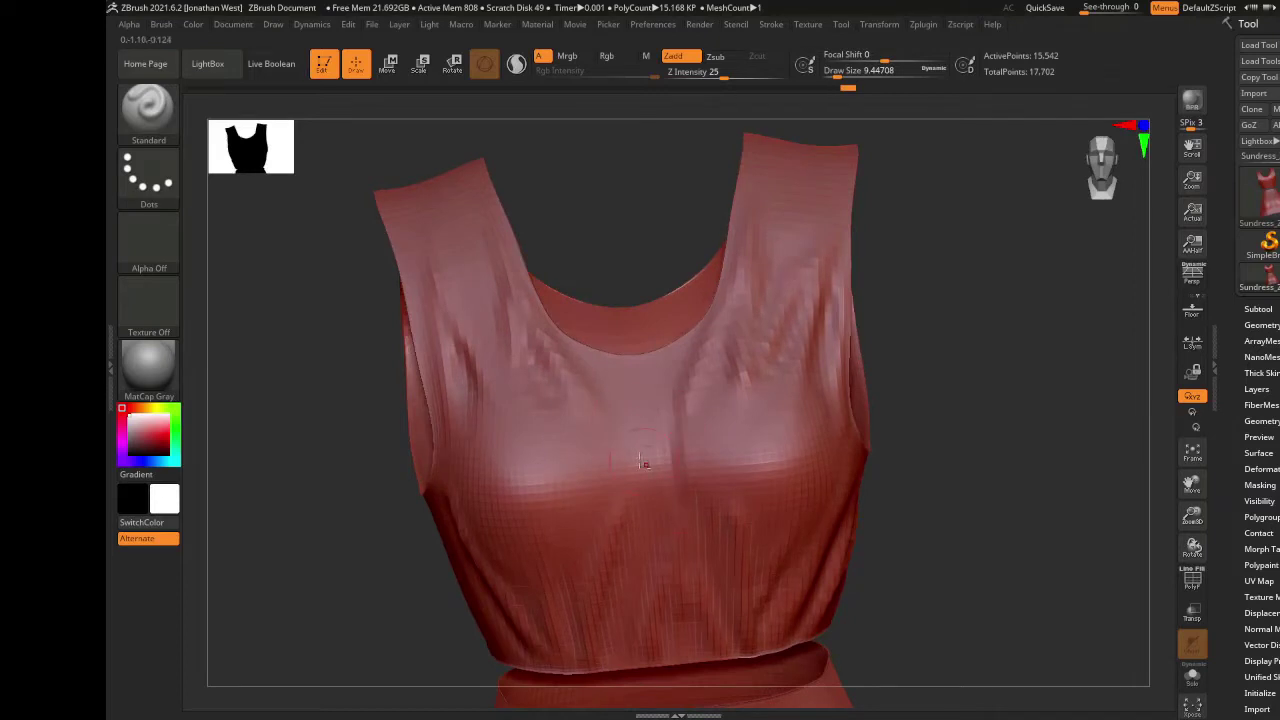
- Sculpt diagonal folds under the opposite armhole and continue them around to the back of the bodice
right_click_drag(641, 487, 510, 599)
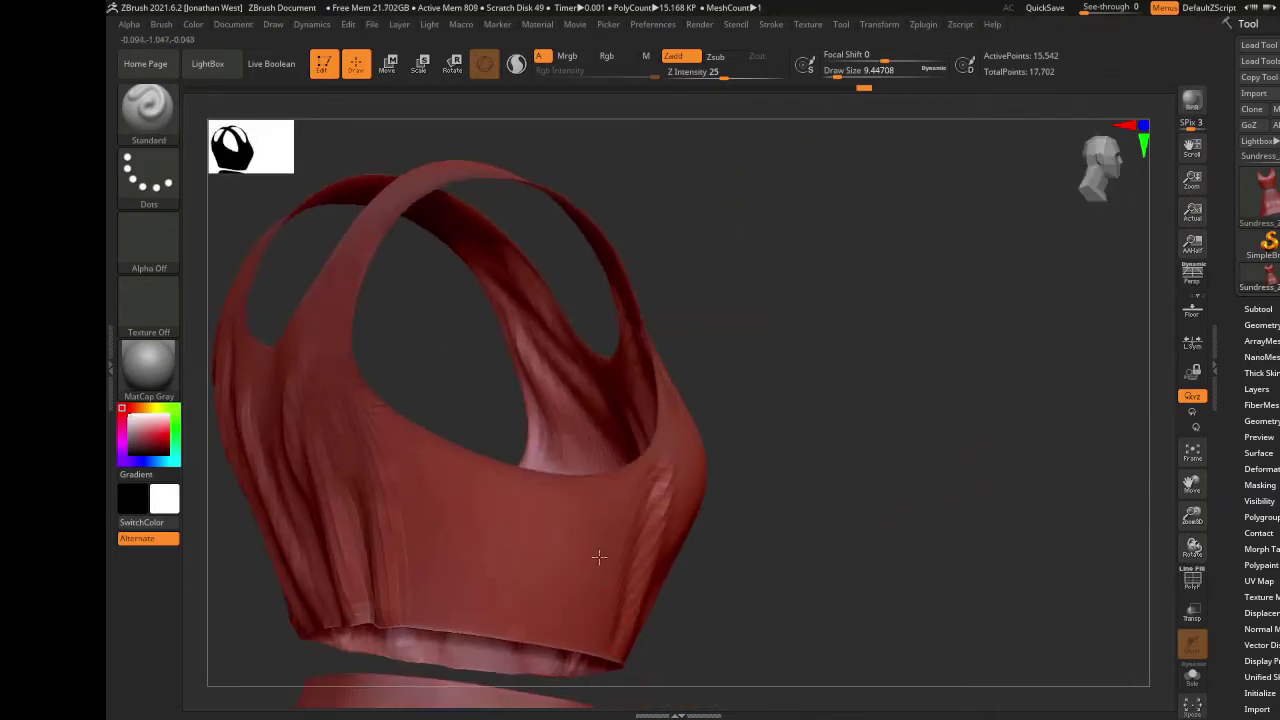
left_click_drag(554, 587, 478, 639)
left_click_drag(586, 482, 530, 540)
left_click_drag(596, 514, 520, 608)
left_click_drag(764, 519, 706, 531)
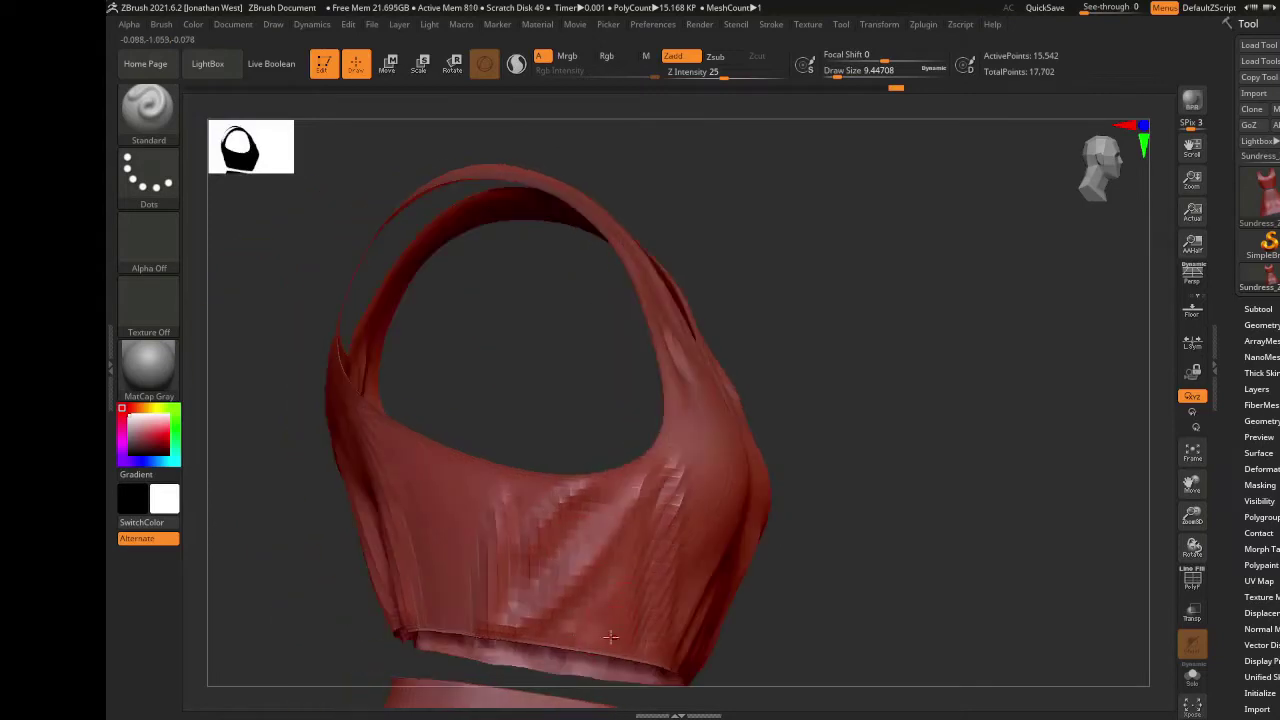
right_click_drag(638, 624, 562, 604)
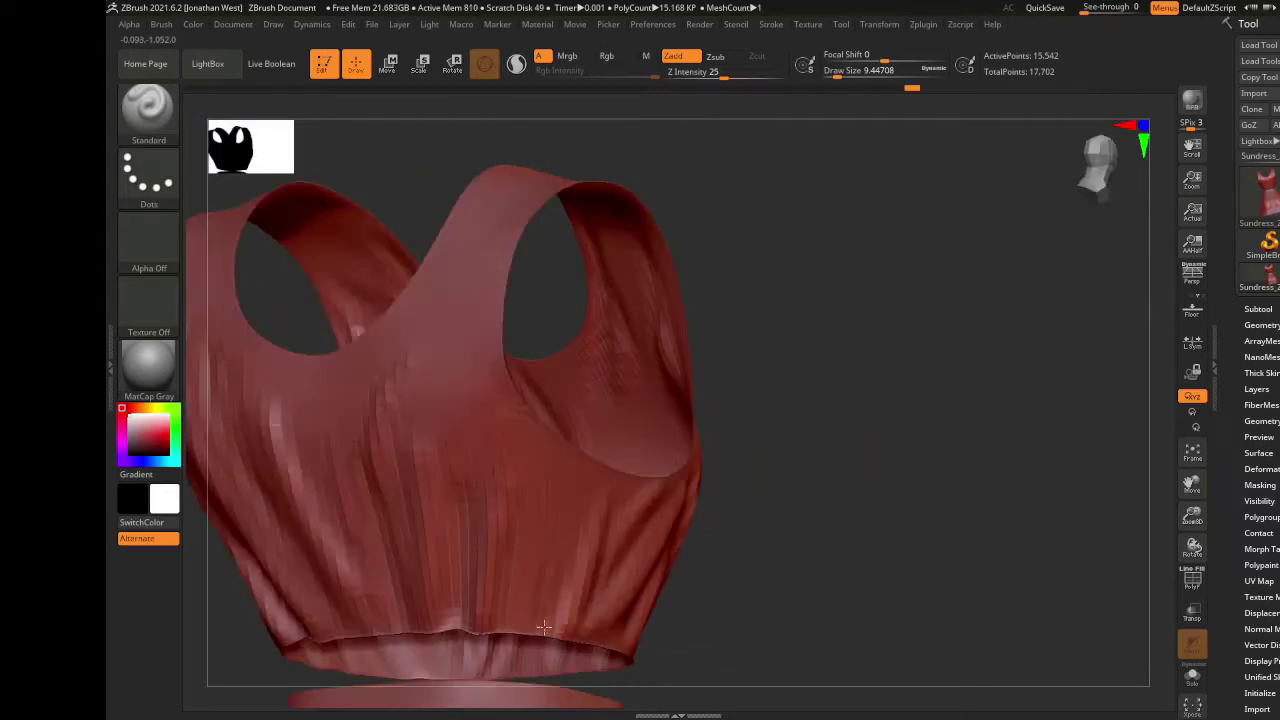
right_click_drag(845, 483, 837, 437)
- Reveal the whole dress, subdivide it to SDiv 4 and hide the belt again
right_click_drag(682, 431, 987, 474)
key("ctrl+d")
mouse_move(1100, 375)
left_mouse_down()
mouse_move(1001, 452)
mouse_move(1011, 471)
mouse_move(854, 523)
mouse_move(920, 446)
mouse_move(1034, 424)
left_mouse_up()
left_click(1260, 326)
left_click(1274, 440)
left_click(1000, 466, "ctrl+shift")
key("ctrl+d")
left_click(888, 502, "ctrl+shift")
- Refine the gathered folds under the armhole and across the back of the bodice at the higher subdivision level
right_click_drag(1034, 424, 830, 535)
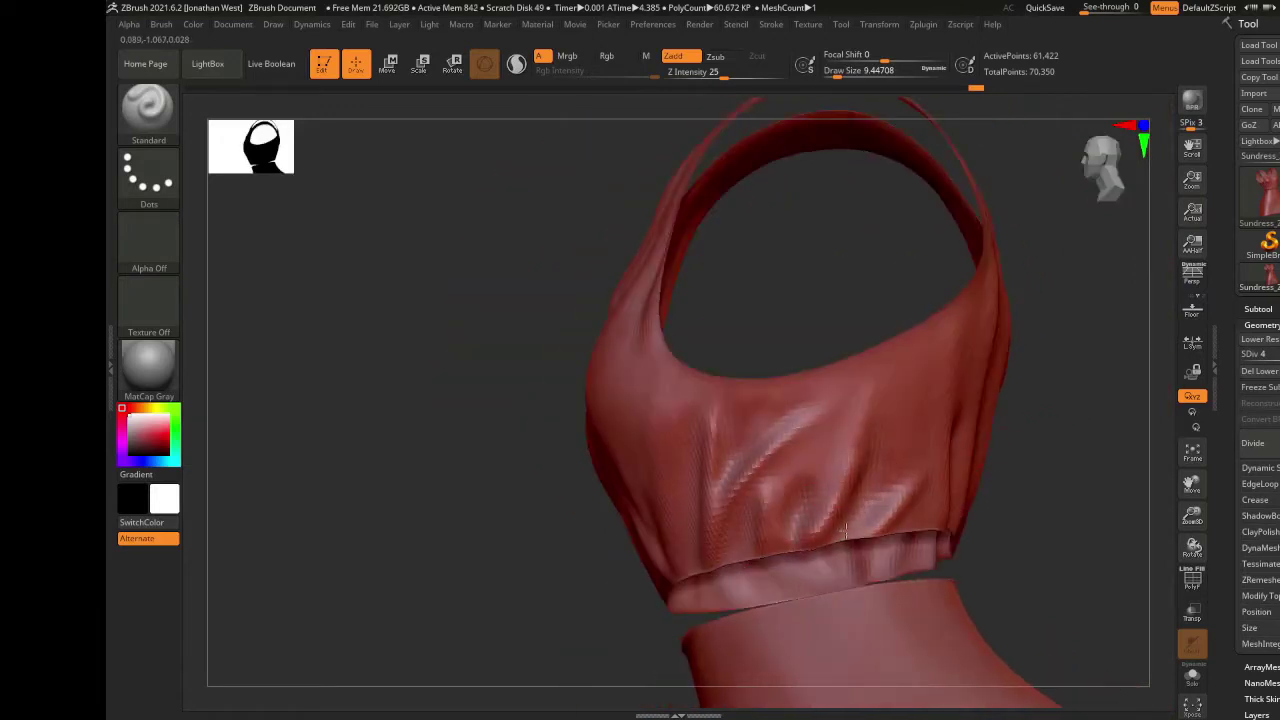
right_click_drag(898, 470, 957, 448)
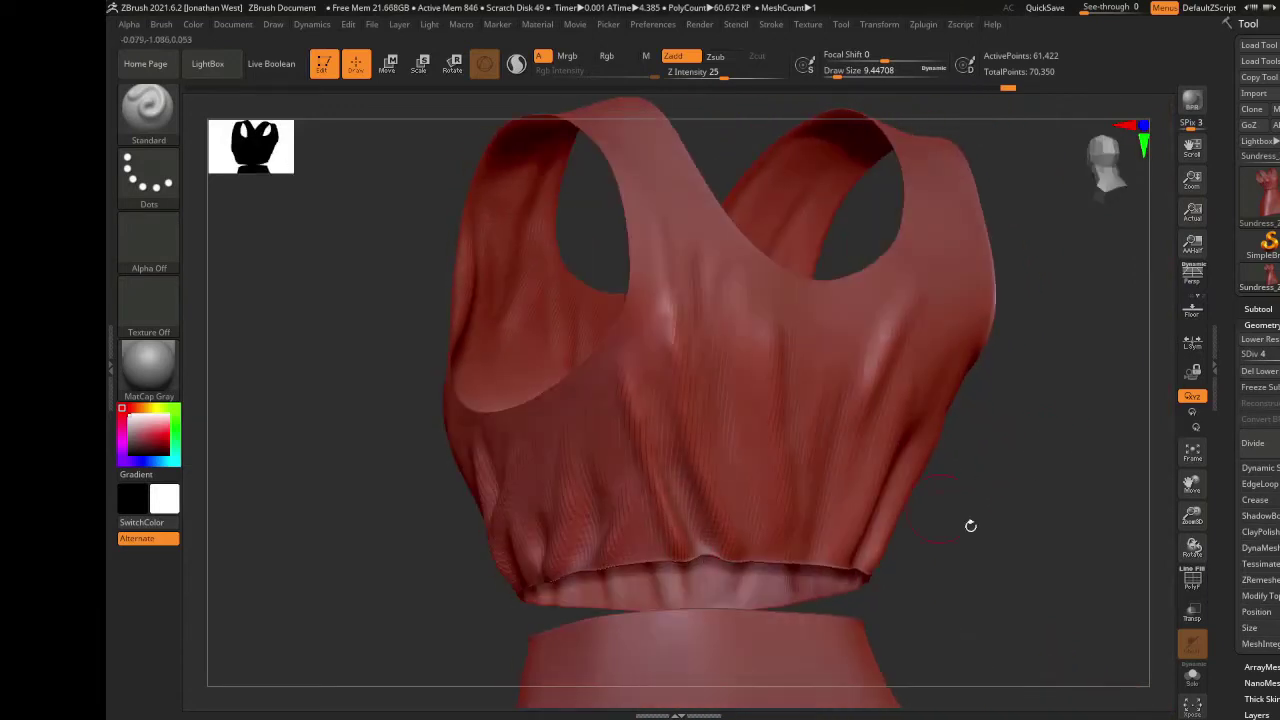
right_click_drag(1006, 541, 688, 484)
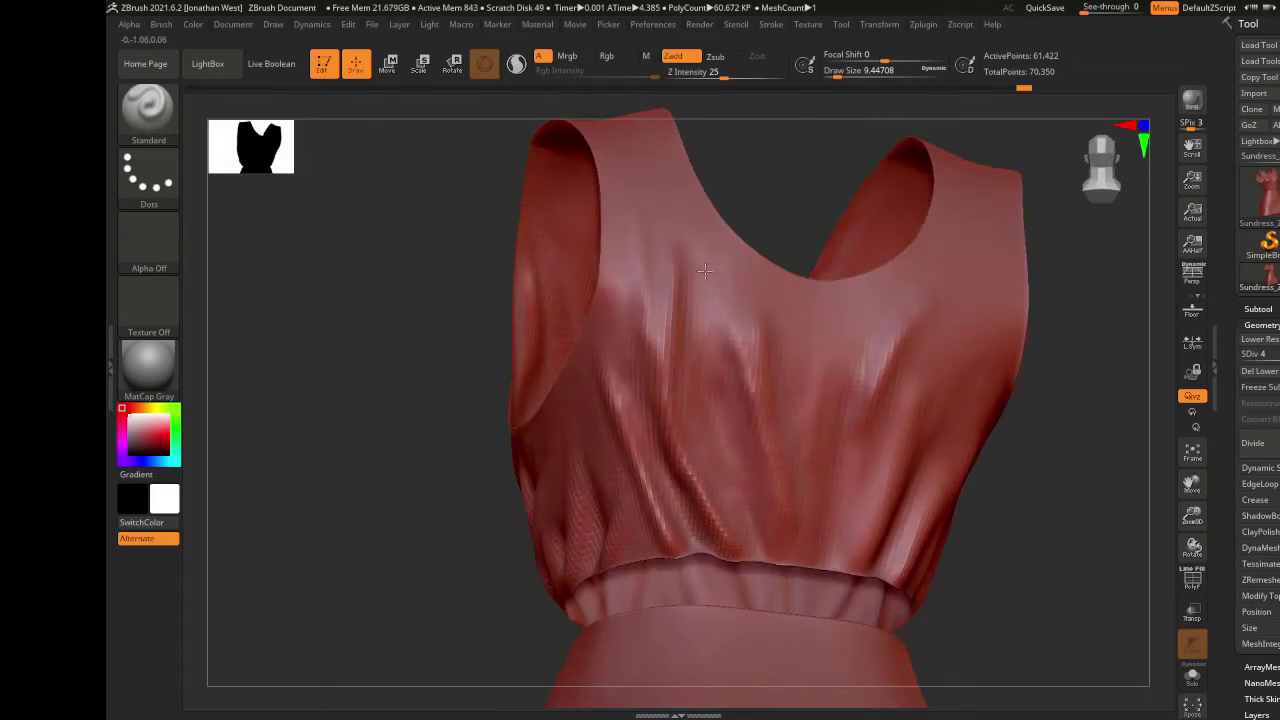
right_click_drag(995, 555, 855, 553)
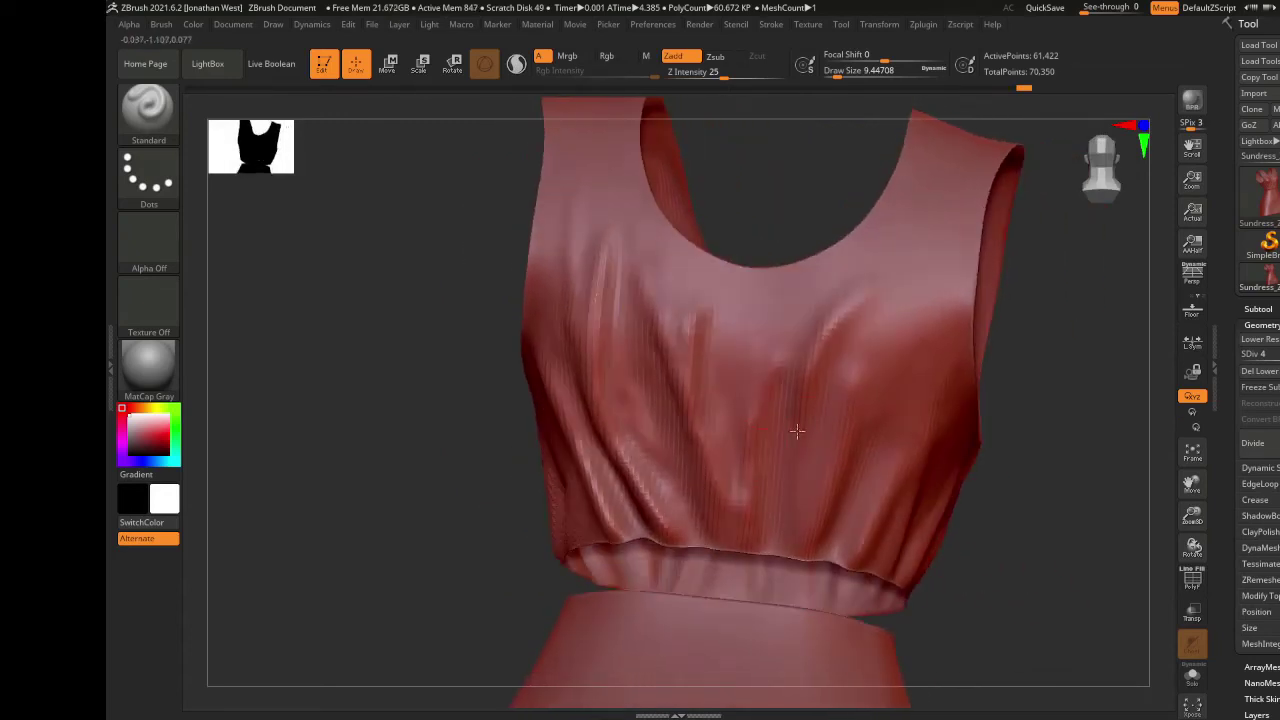
left_click_drag(828, 326, 858, 284)
- Set the draw size to about 15.6 and build up broader folds on the back and side of the bodice
key("s")
left_click(838, 507)
right_click_drag(950, 465, 864, 497)
left_click_drag(864, 497, 880, 446)
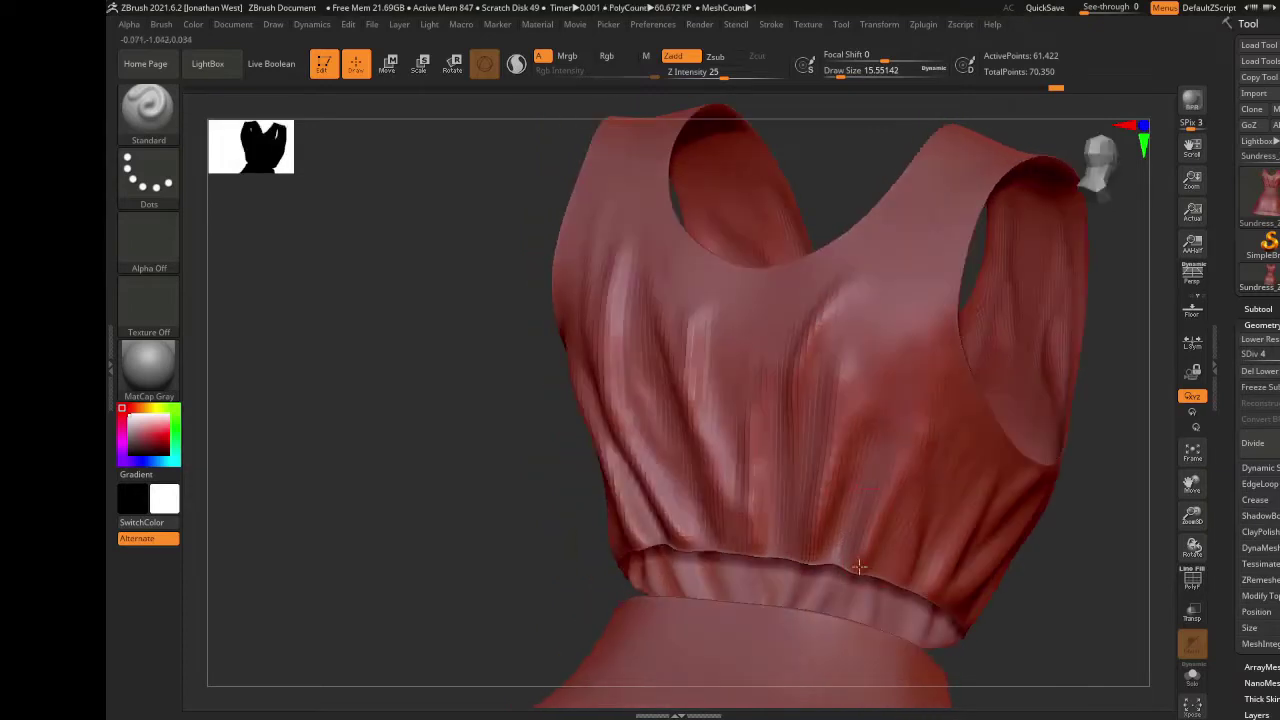
right_click_drag(1077, 586, 569, 587)
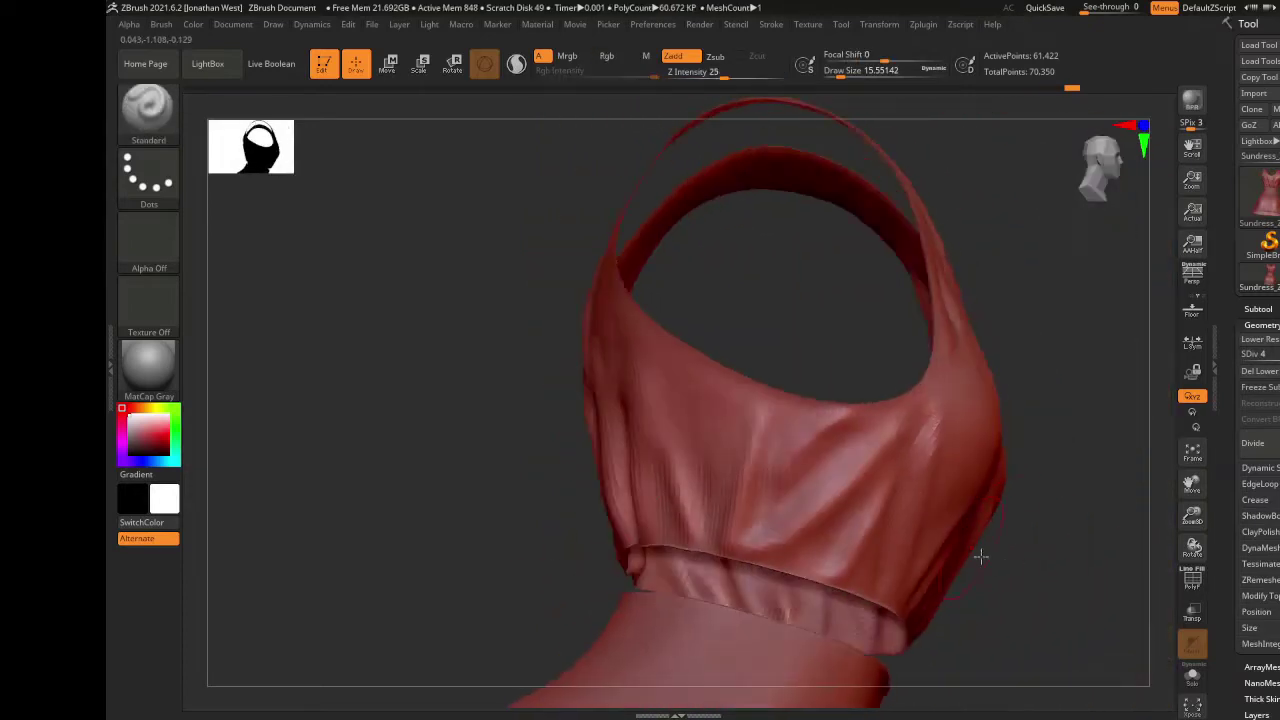
left_click_drag(996, 563, 1018, 582)
- Reduce the draw size to about 7.5 and add finer folds from the bodice's side around to its front
key("s")
left_click_drag(841, 434, 836, 434)
left_click_drag(948, 563, 1022, 574)
mouse_move(697, 542)
left_mouse_down()
mouse_move(696, 480)
mouse_move(722, 488)
left_mouse_up()
key("s")
left_click_drag(640, 580, 405, 555)
mouse_move(1070, 580)
left_mouse_down()
mouse_move(997, 551)
mouse_move(985, 588)
left_mouse_up()
key("s")
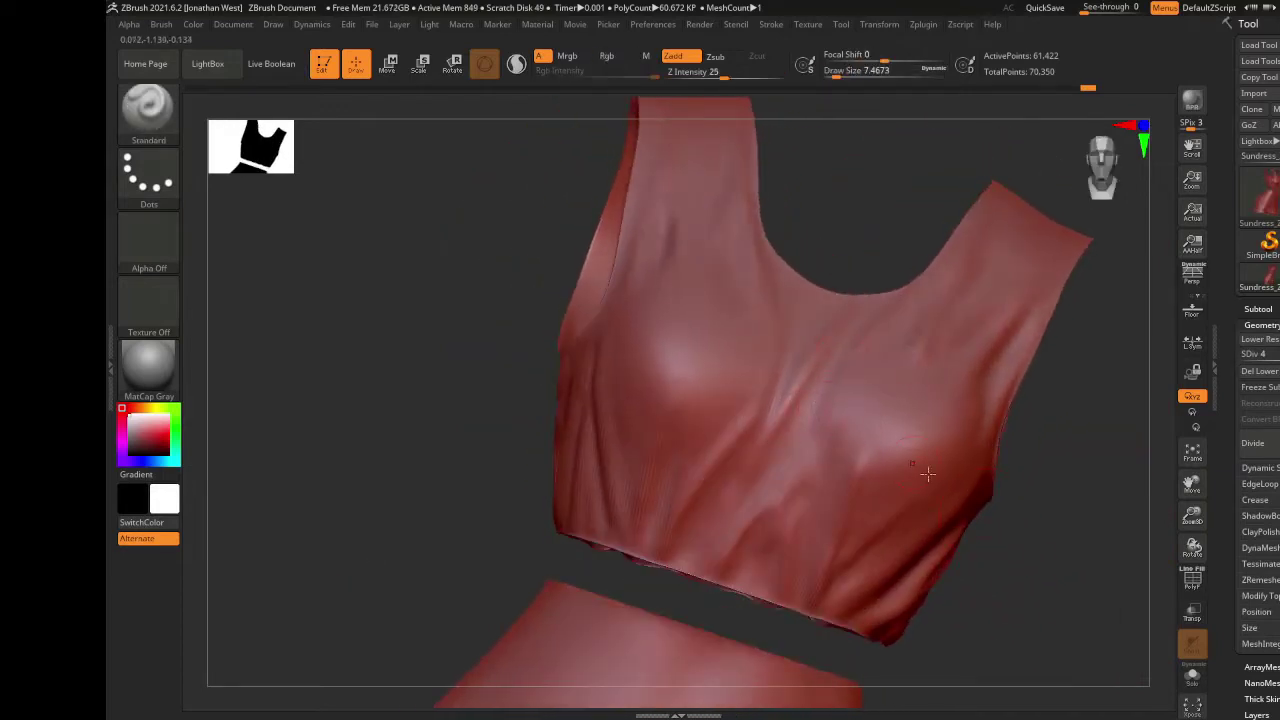
- Detail the small folds on the shoulder strap and above the waist on the bodice front
left_click_drag(1004, 538, 733, 248)
left_click_drag(726, 391, 768, 254)
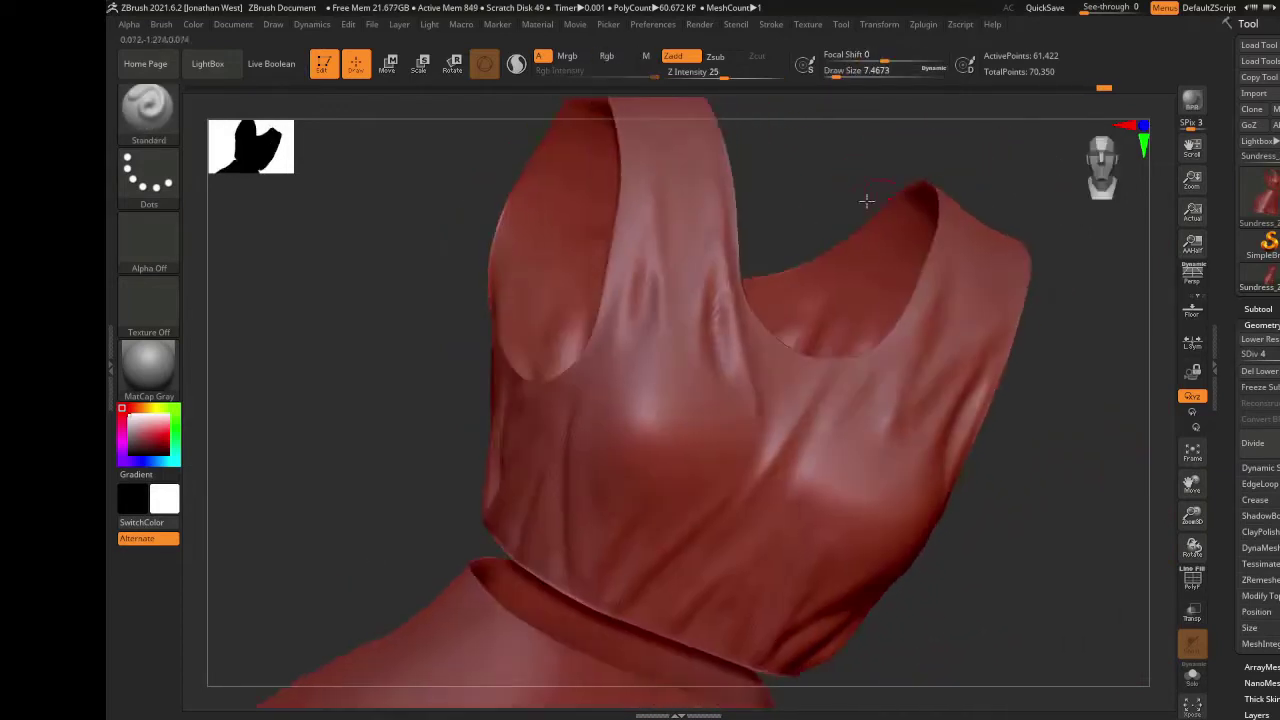
mouse_move(1030, 630)
left_mouse_down()
mouse_move(890, 595)
mouse_move(853, 551)
mouse_move(780, 580)
mouse_move(768, 612)
left_mouse_up()
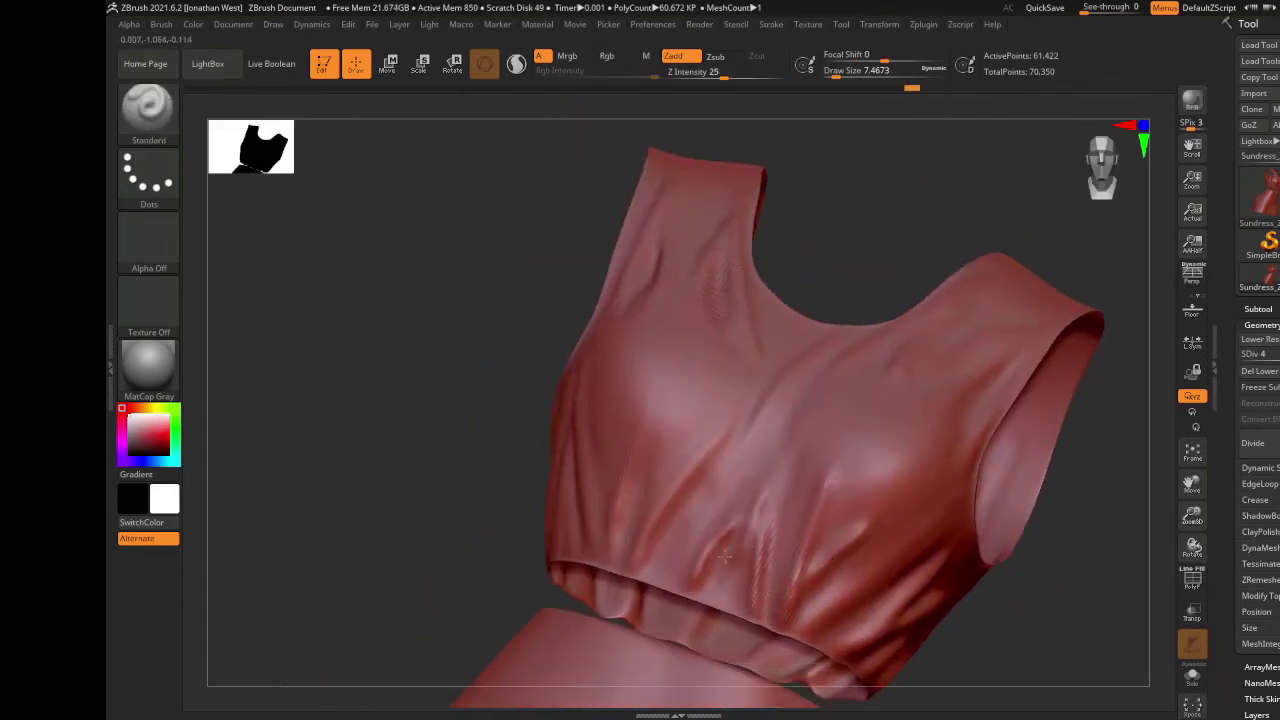
- Reveal the hidden belt and subdivide the whole dress to SDiv 6
mouse_move(843, 566)
right_mouse_down()
mouse_move(1006, 589)
mouse_move(849, 557)
mouse_move(1063, 494)
mouse_move(878, 444)
mouse_move(1051, 563)
mouse_move(962, 576)
mouse_move(991, 500)
mouse_move(983, 489)
mouse_move(947, 510)
mouse_move(1000, 505)
right_mouse_up()
key("ctrl")
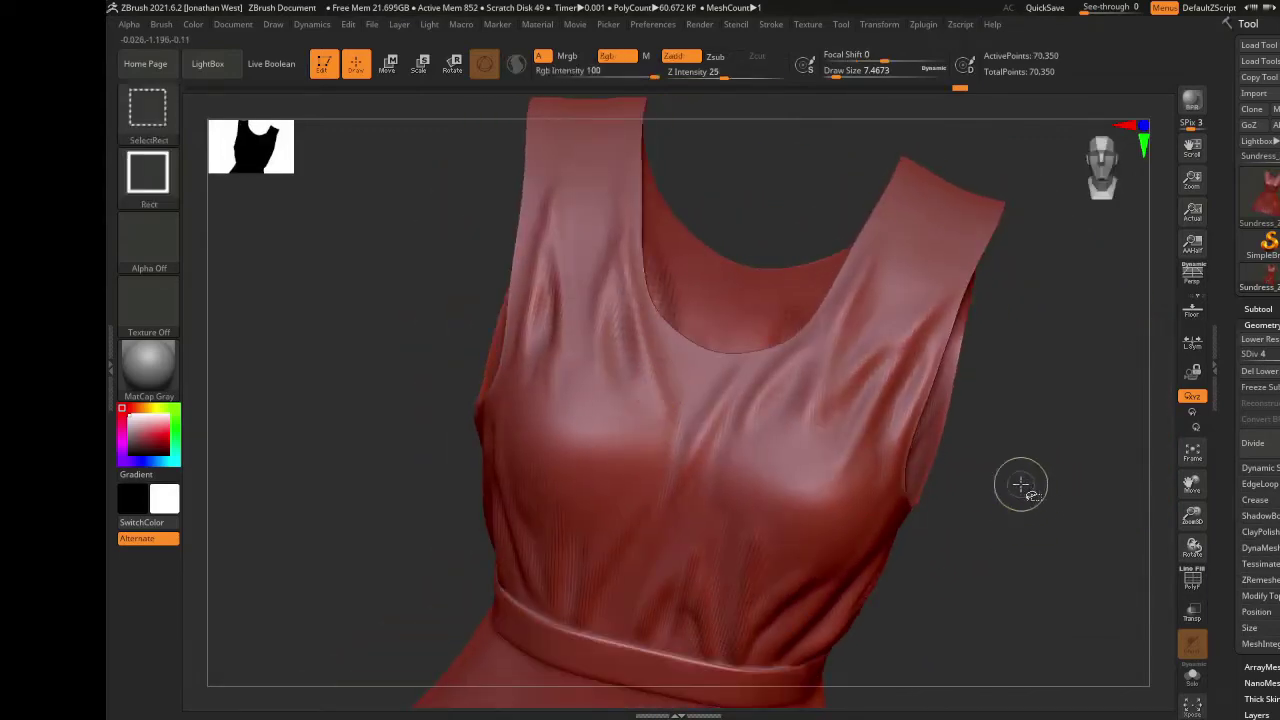
left_click_drag(1046, 464, 983, 483)
key("ctrl+d")
right_click_drag(983, 483, 677, 466)
- Switch to the Pinch brush at a draw size of about 10.5 and sharpen the folds around the bodice's side
left_click(150, 108)
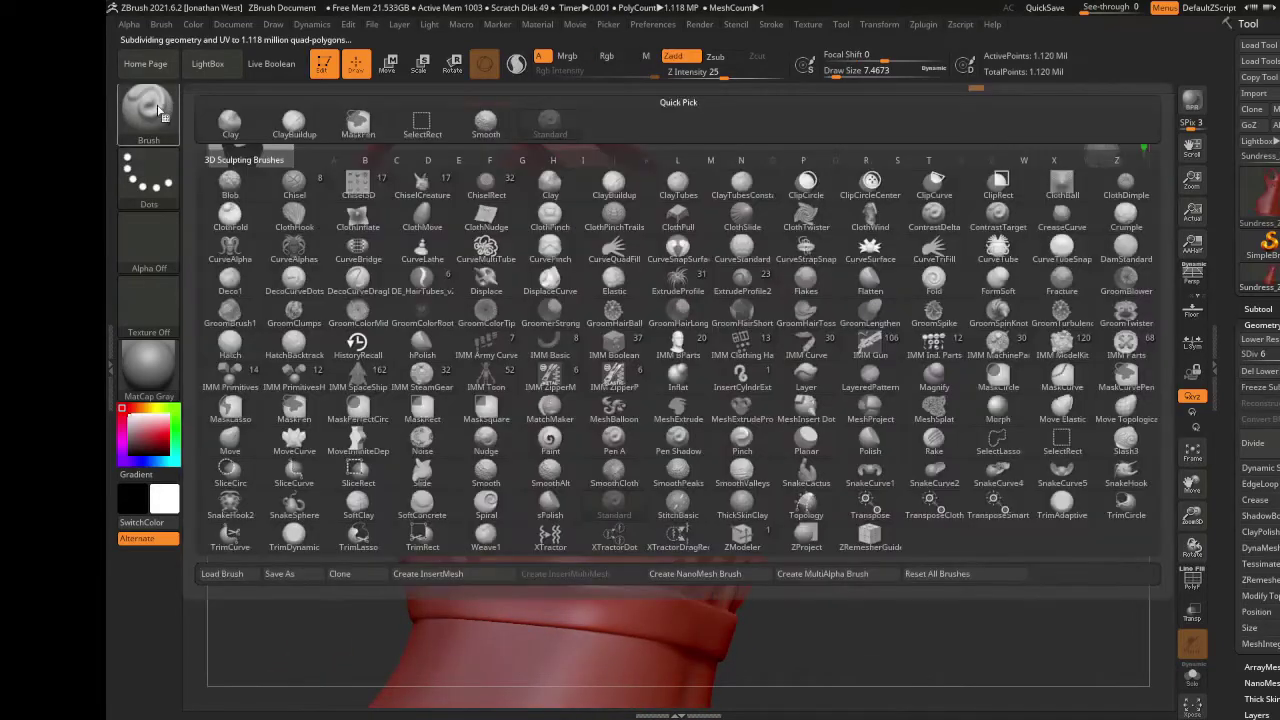
key("p")
key("i")
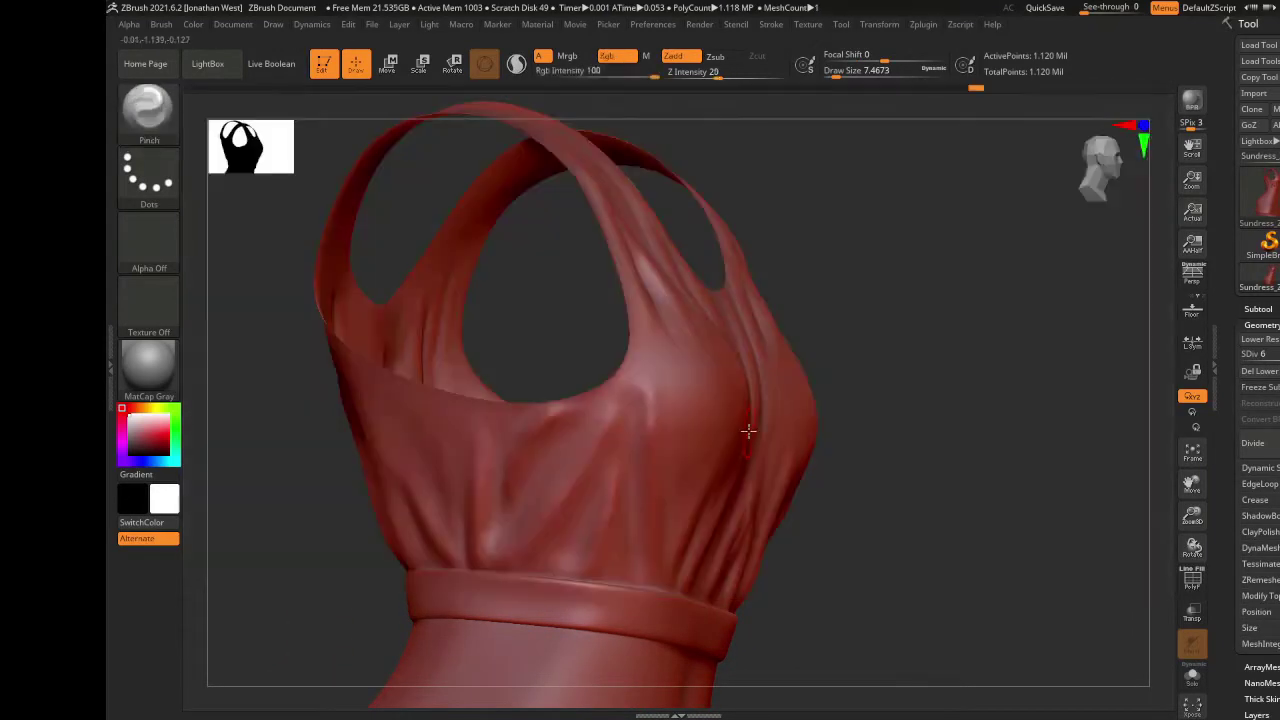
left_click_drag(886, 600, 922, 590)
key("s")
left_click_drag(690, 458, 693, 456)
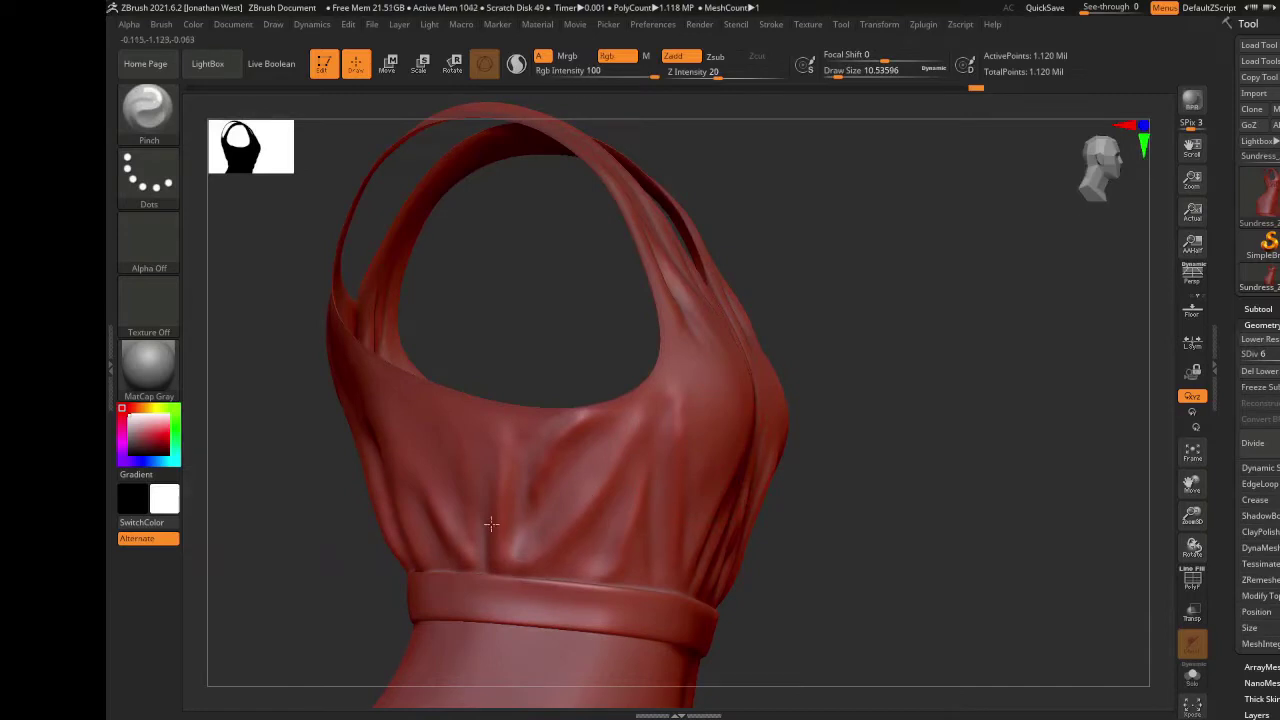
left_click_drag(935, 490, 415, 598)
- Hide the belt, then pinch and smooth the folds across the bodice front
left_click(712, 612, "ctrl+alt+shift")
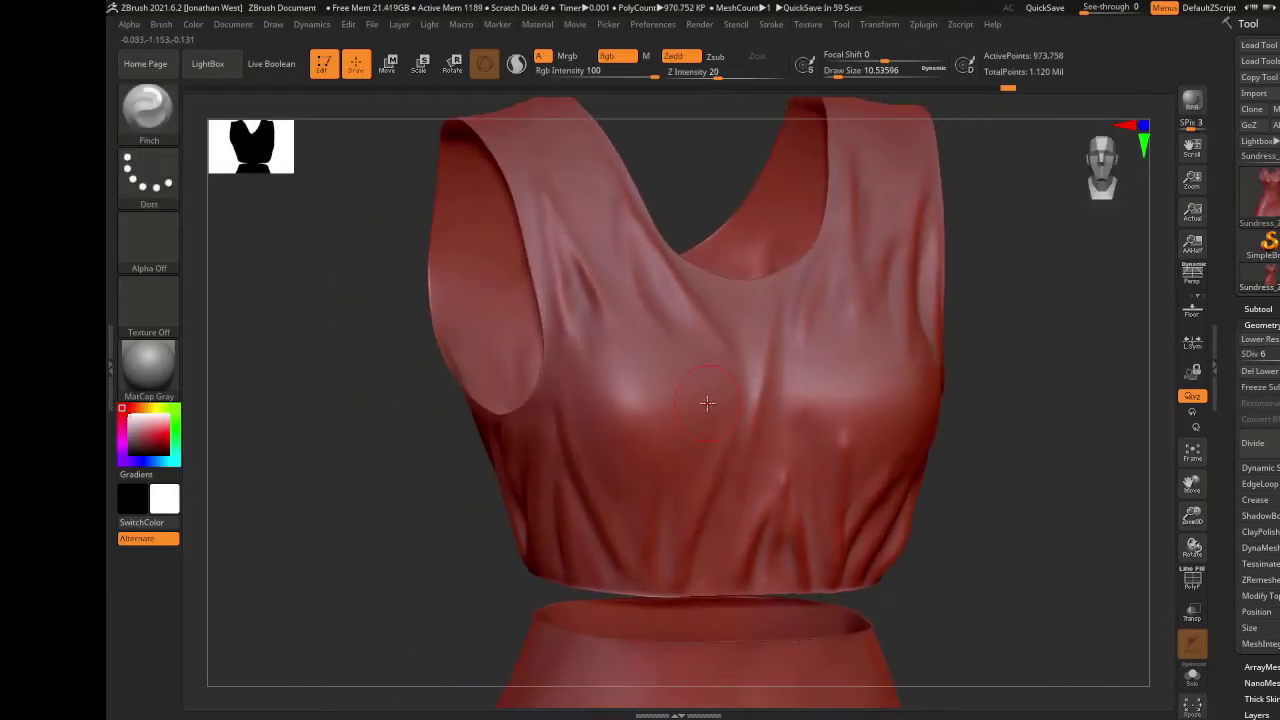
right_click_drag(707, 402, 851, 436, "shift")
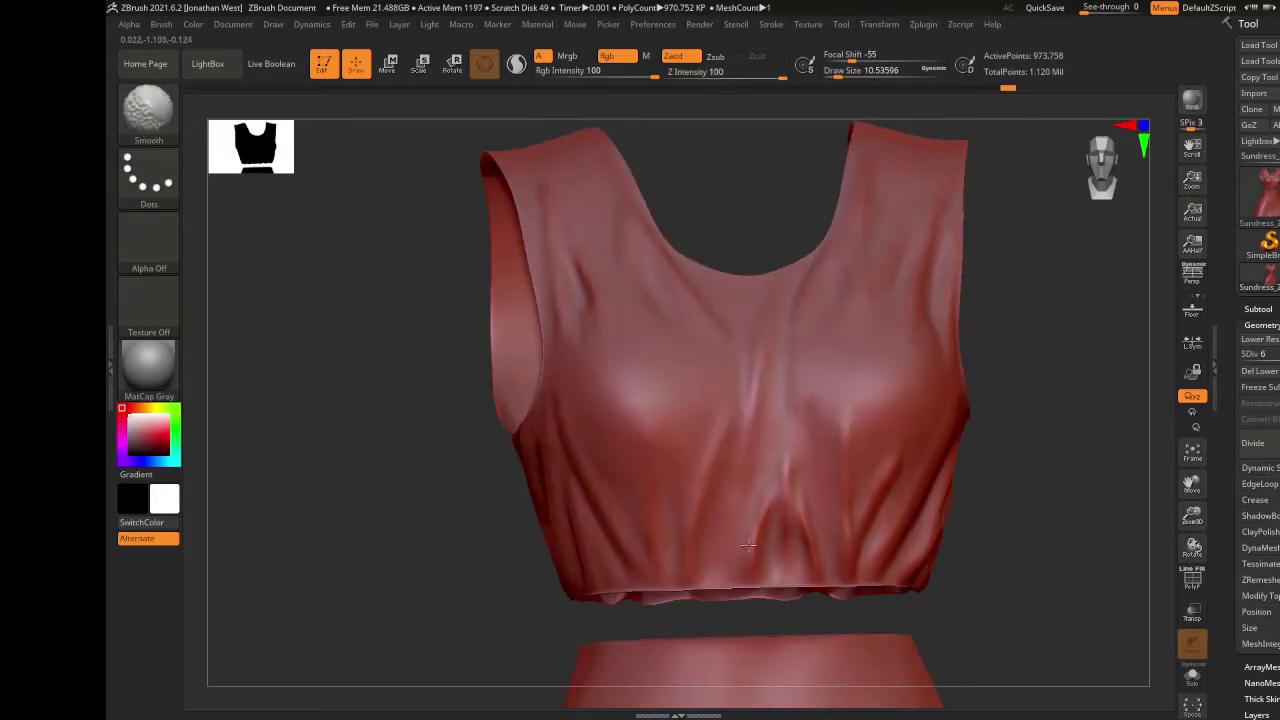
mouse_move(762, 479)
right_mouse_down()
mouse_move(571, 620)
mouse_move(826, 470)
right_mouse_up()
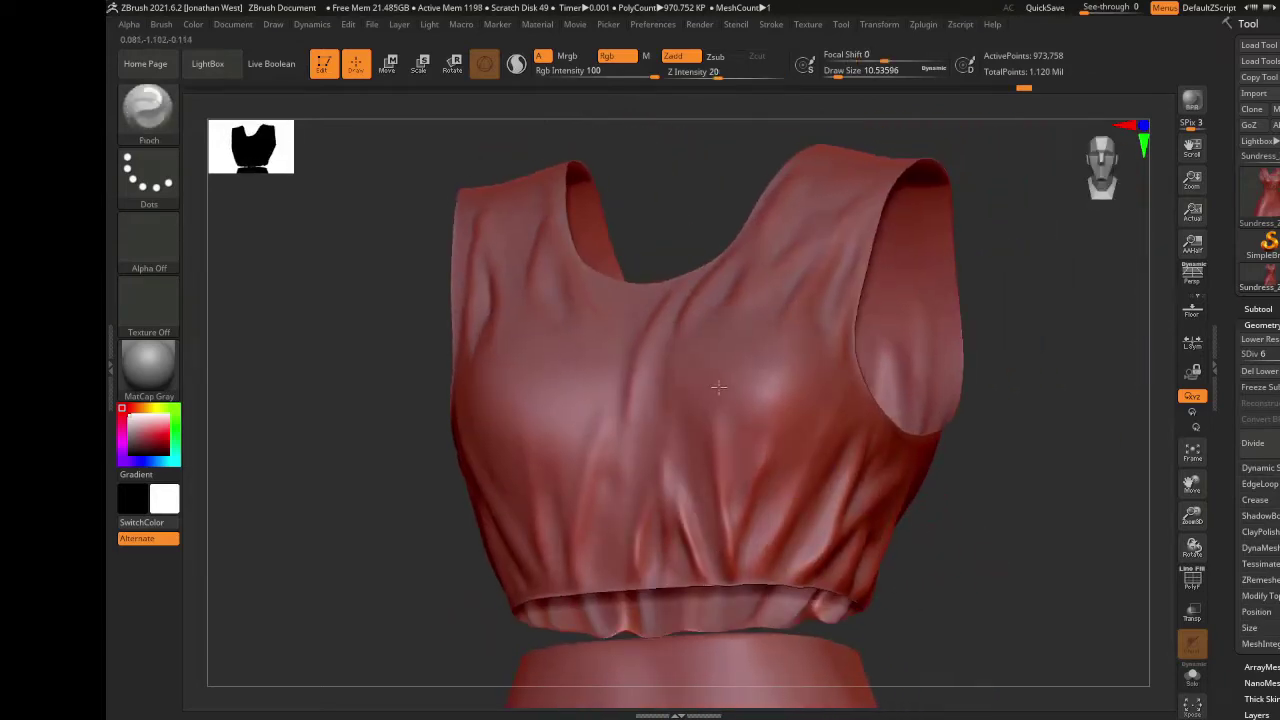
right_click_drag(720, 557, 866, 481)
mouse_move(785, 503)
right_mouse_down("shift")
mouse_move(1020, 517)
mouse_move(968, 459)
right_mouse_up("shift")
mouse_move(783, 302)
left_mouse_down()
mouse_move(816, 303)
mouse_move(784, 321)
left_mouse_up()
right_click_drag(614, 397, 635, 453, "alt")
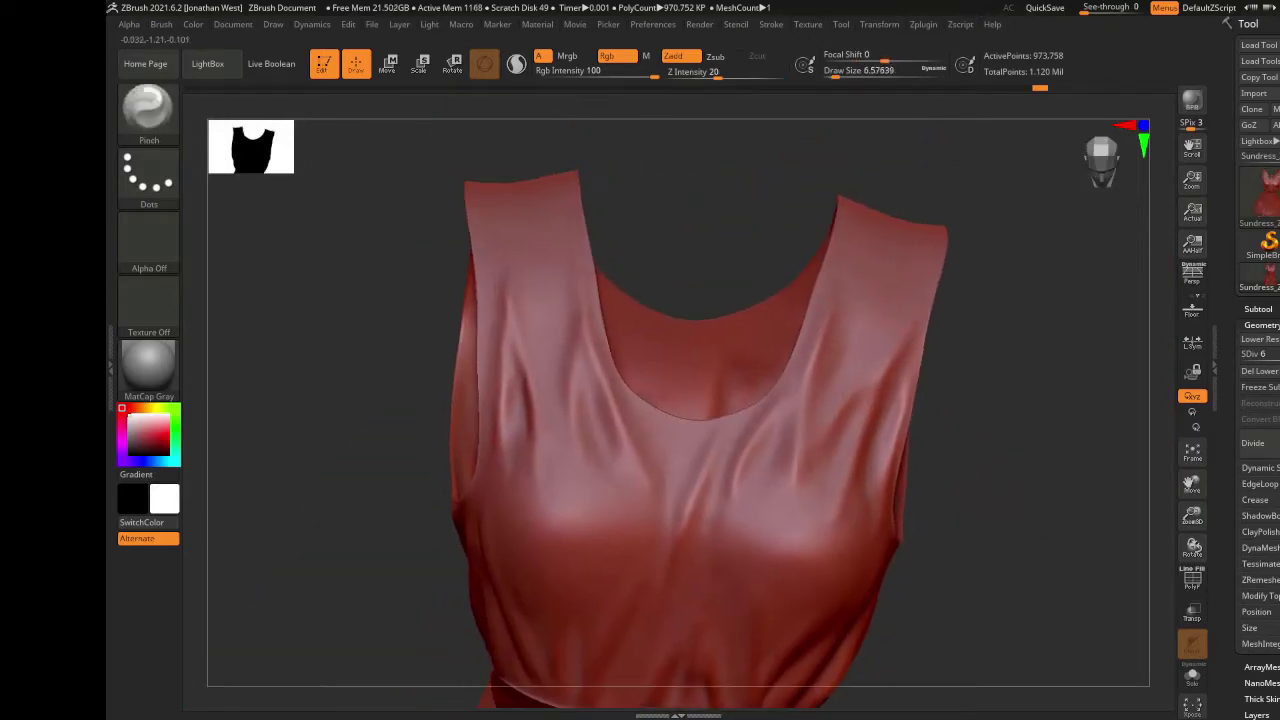
- Set the draw size to about 9.4 and refine the folds running from the shoulder straps into the chest
right_click_drag(503, 495, 546, 394)
key("s")
left_click_drag(541, 388, 544, 388)
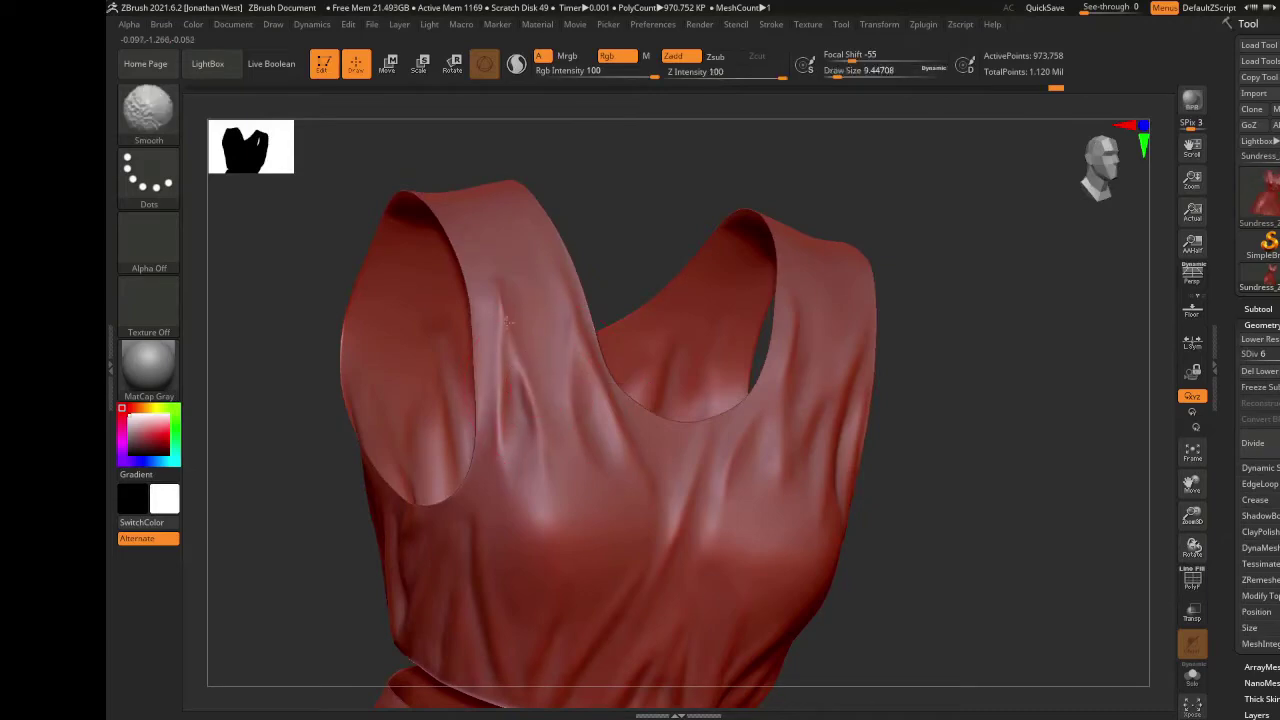
mouse_move(531, 301)
right_mouse_down()
mouse_move(936, 480)
mouse_move(930, 570)
mouse_move(960, 470)
mouse_move(991, 500)
mouse_move(792, 402)
right_mouse_up()
mouse_move(824, 276)
right_mouse_down()
mouse_move(600, 420)
mouse_move(415, 516)
mouse_move(1003, 525)
right_mouse_up()
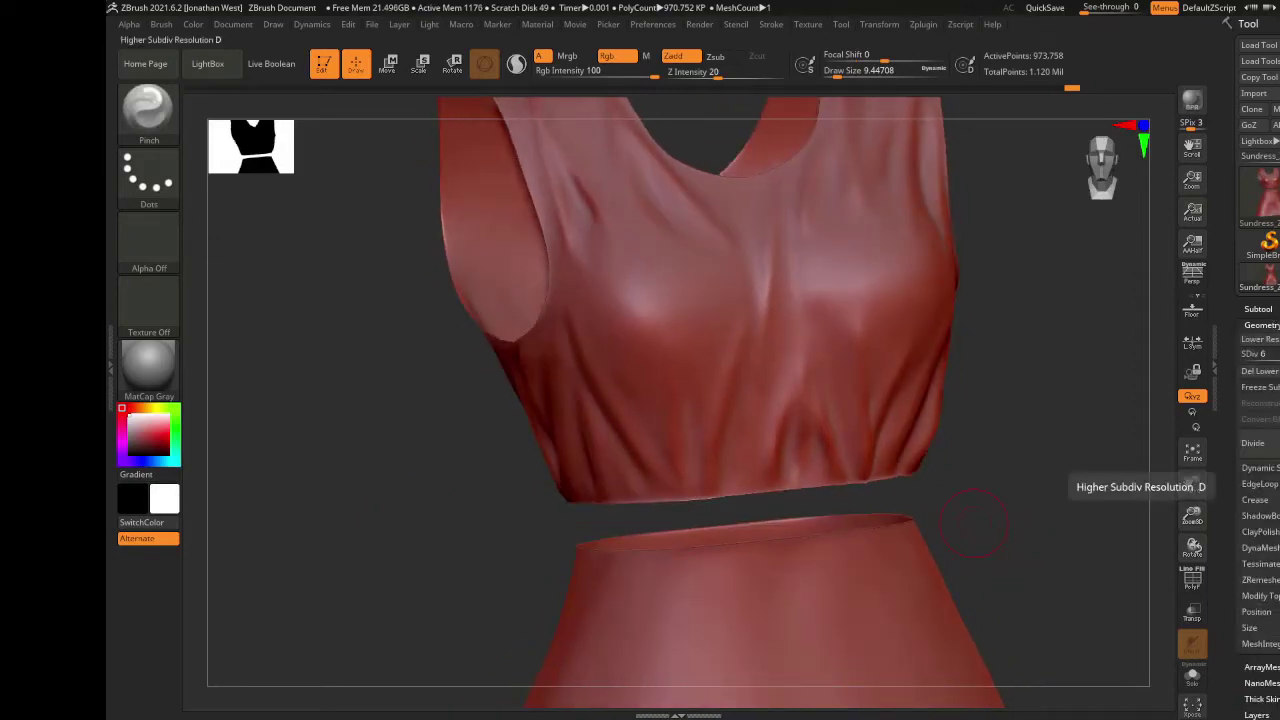
- Lower the dress to SDiv 3 and select the Standard brush for shaping the skirt
key("shift+d")
key("shift+d")
key("shift+d")
right_click_drag(970, 560, 932, 246, "alt")
left_click_drag(1192, 516, 1178, 507)
right_click_drag(690, 495, 1051, 480)
right_click_drag(390, 515, 569, 506)
right_click_drag(1110, 411, 862, 423, "alt")
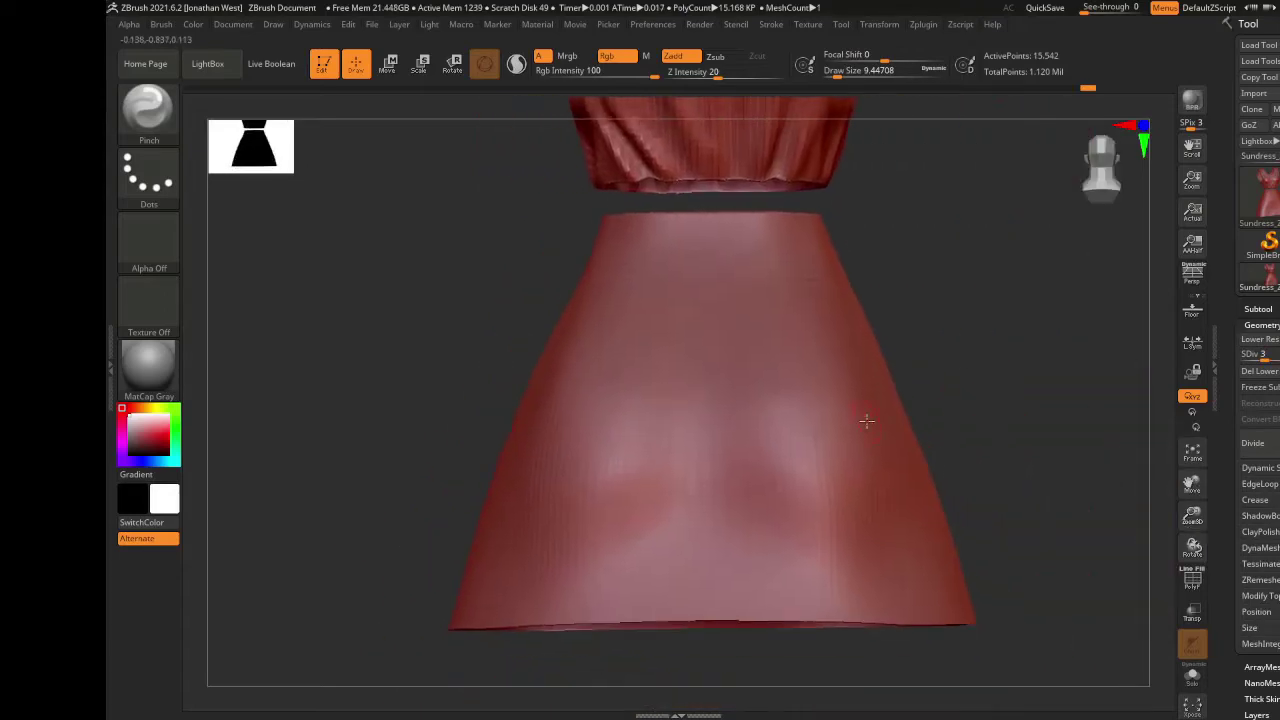
left_click(157, 116)
left_click(620, 507)
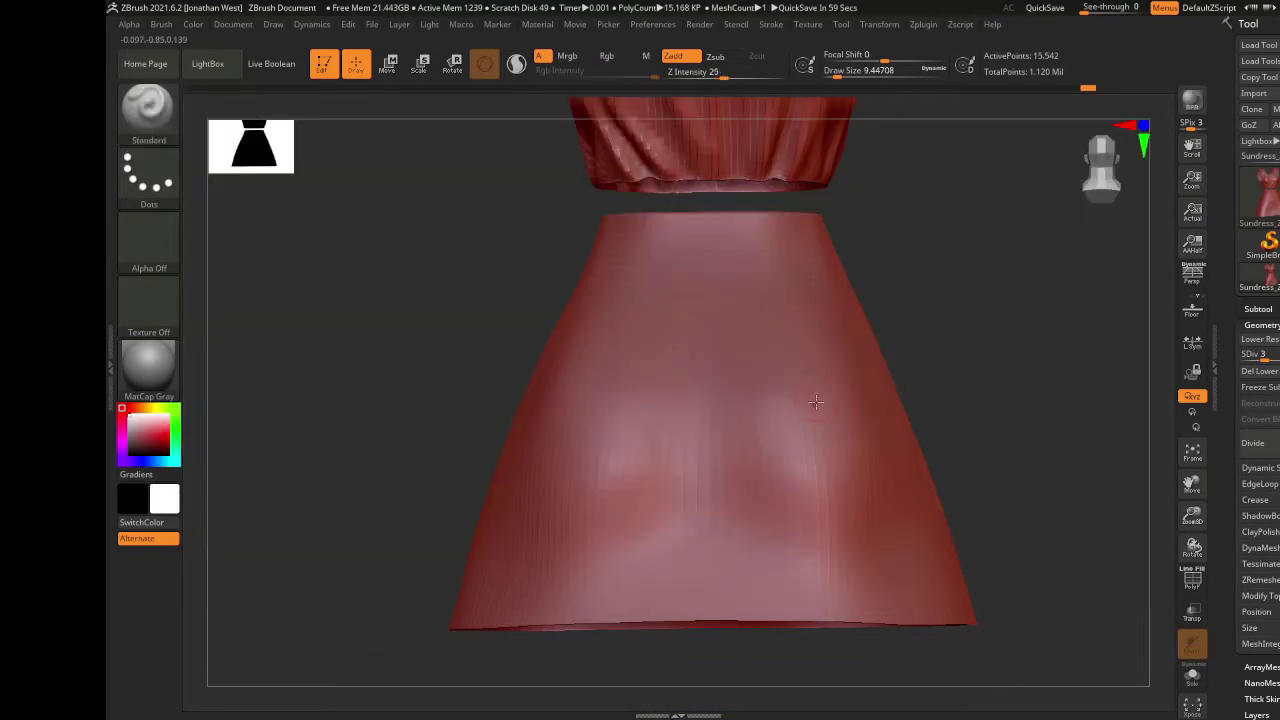
- Set the draw size to about 26.9 and sculpt broad vertical folds down the skirt's back to the hem
key("s")
left_click_drag(815, 400, 862, 622)
mouse_move(822, 292)
right_mouse_down()
mouse_move(776, 318)
mouse_move(989, 386)
mouse_move(980, 509)
mouse_move(1012, 416)
mouse_move(1006, 430)
right_mouse_up()
left_click_drag(777, 463, 795, 632)
left_click_drag(743, 422, 715, 632)
mouse_move(710, 500)
right_mouse_down()
mouse_move(928, 448)
mouse_move(727, 494)
right_mouse_up()
left_click_drag(727, 494, 714, 628)
mouse_move(885, 450)
right_mouse_down()
mouse_move(803, 480)
mouse_move(934, 403)
mouse_move(874, 451)
right_mouse_up()
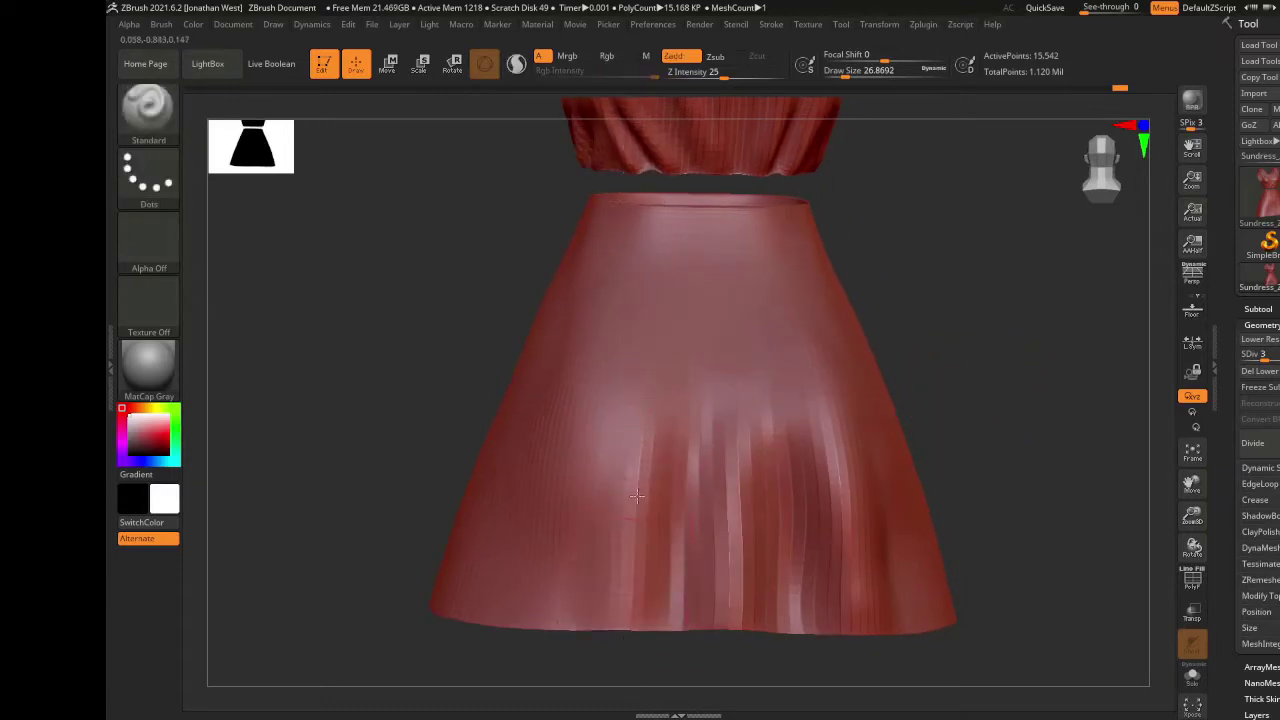
right_click_drag(656, 548, 796, 485)
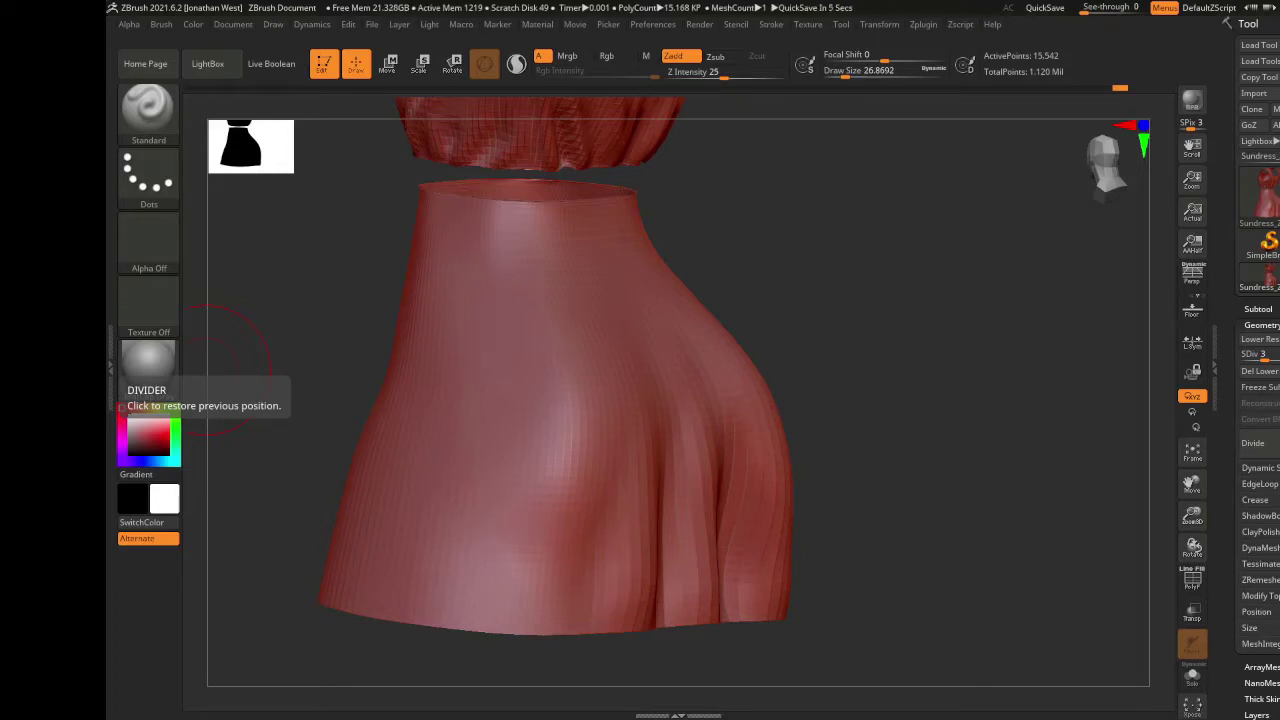
- Extend the vertical folds from the skirt's back toward the hip, undoing the last stroke
left_click_drag(932, 481, 832, 489)
left_click_drag(592, 433, 560, 615)
mouse_move(960, 400)
left_mouse_down()
mouse_move(900, 377)
mouse_move(975, 382)
left_mouse_up()
left_click_drag(617, 462, 585, 610)
left_click_drag(890, 445, 1000, 440)
left_click_drag(531, 404, 507, 605)
key("ctrl+z")
- Reduce the draw size to about 17 and add a narrower, smoothed fold on the side of the skirt
key("s")
left_click_drag(739, 428, 734, 428)
left_click_drag(524, 418, 500, 615)
left_click_drag(715, 490, 765, 489)
left_click_drag(462, 660, 832, 652)
left_click_drag(1022, 476, 868, 452)
left_click_drag(621, 498, 624, 512, "shift")
left_click_drag(746, 398, 569, 363)
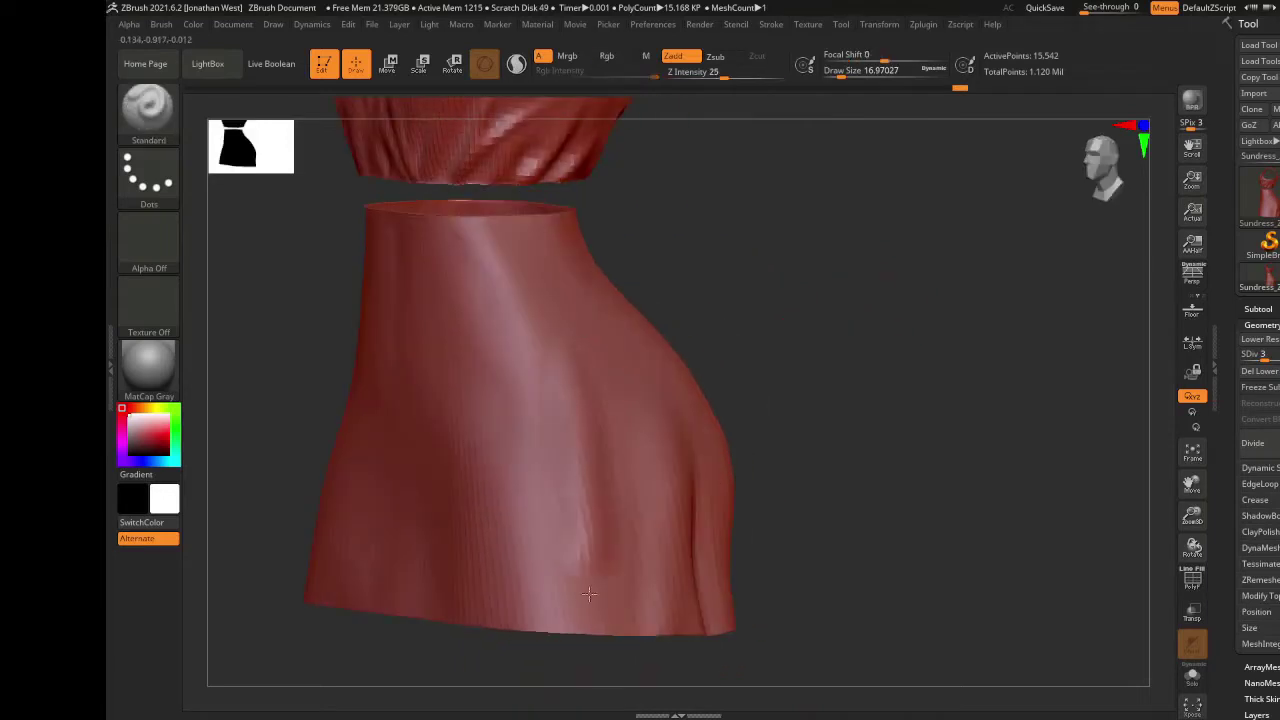
- Sculpt long folds from the hip to the hem along the side of the skirt
mouse_move(671, 676)
left_mouse_down()
mouse_move(843, 486)
mouse_move(828, 480)
left_mouse_up()
left_click_drag(514, 370, 540, 632)
left_click_drag(512, 374, 530, 634)
left_click_drag(562, 456, 590, 634)
mouse_move(738, 448)
left_mouse_down()
mouse_move(780, 438)
mouse_move(732, 424)
left_mouse_up()
left_click_drag(608, 430, 634, 610)
mouse_move(890, 420)
left_mouse_down()
mouse_move(762, 414)
mouse_move(822, 424)
left_mouse_up()
- Add folds running to the hem on the opposite rear side of the skirt
left_click_drag(508, 452, 462, 634)
left_click_drag(520, 450, 474, 631)
left_click_drag(760, 462, 820, 449)
left_click_drag(477, 505, 450, 616)
left_click_drag(746, 485, 690, 474)
left_click_drag(598, 454, 543, 655)
left_click_drag(768, 450, 890, 410)
- Continue the long folds from the opposite hip around toward the skirt's front
left_click_drag(1065, 322, 1016, 312)
left_click_drag(694, 380, 598, 648)
left_click_drag(686, 402, 602, 648)
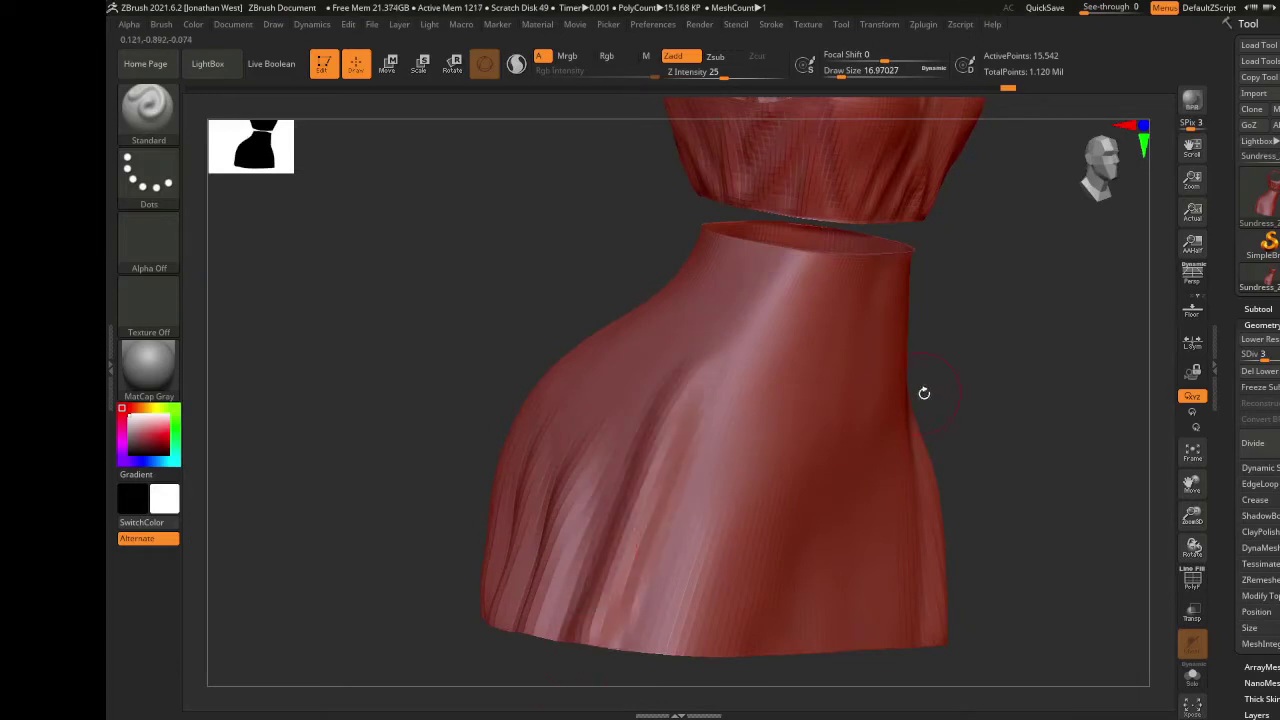
left_click_drag(936, 401, 1015, 414)
left_click_drag(692, 425, 622, 650)
left_click_drag(657, 471, 588, 643)
mouse_move(860, 450)
left_mouse_down()
mouse_move(894, 440)
mouse_move(829, 503)
mouse_move(935, 453)
left_mouse_up()
left_click_drag(1050, 430, 936, 412)
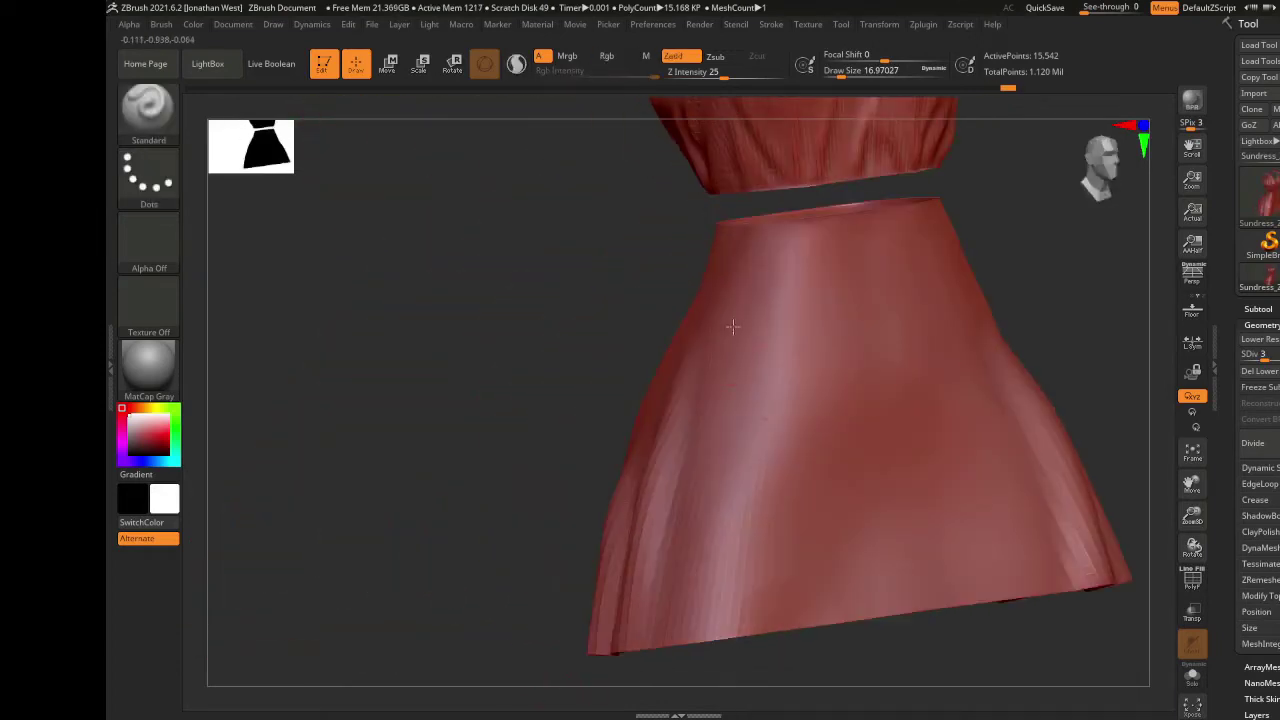
- Sculpt several long vertical folds down one side of the skirt's front
left_click_drag(732, 358, 705, 662)
mouse_move(1092, 332)
left_mouse_down()
mouse_move(1034, 326)
mouse_move(950, 345)
left_mouse_up()
left_click_drag(724, 330, 728, 612)
left_click_drag(695, 345, 662, 636)
left_click_drag(985, 570, 860, 545)
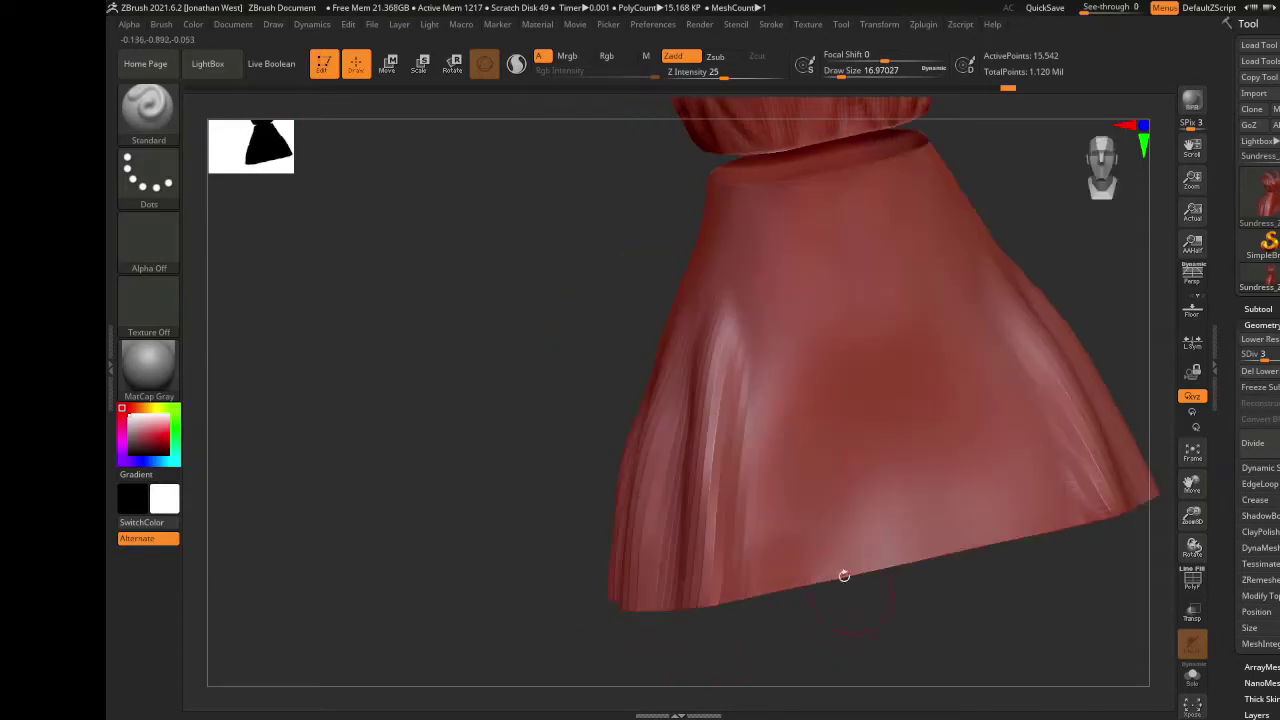
mouse_move(772, 350)
left_mouse_down()
mouse_move(823, 577)
mouse_move(800, 594)
left_mouse_up()
left_click_drag(768, 314, 782, 652)
left_click_drag(860, 630, 805, 620)
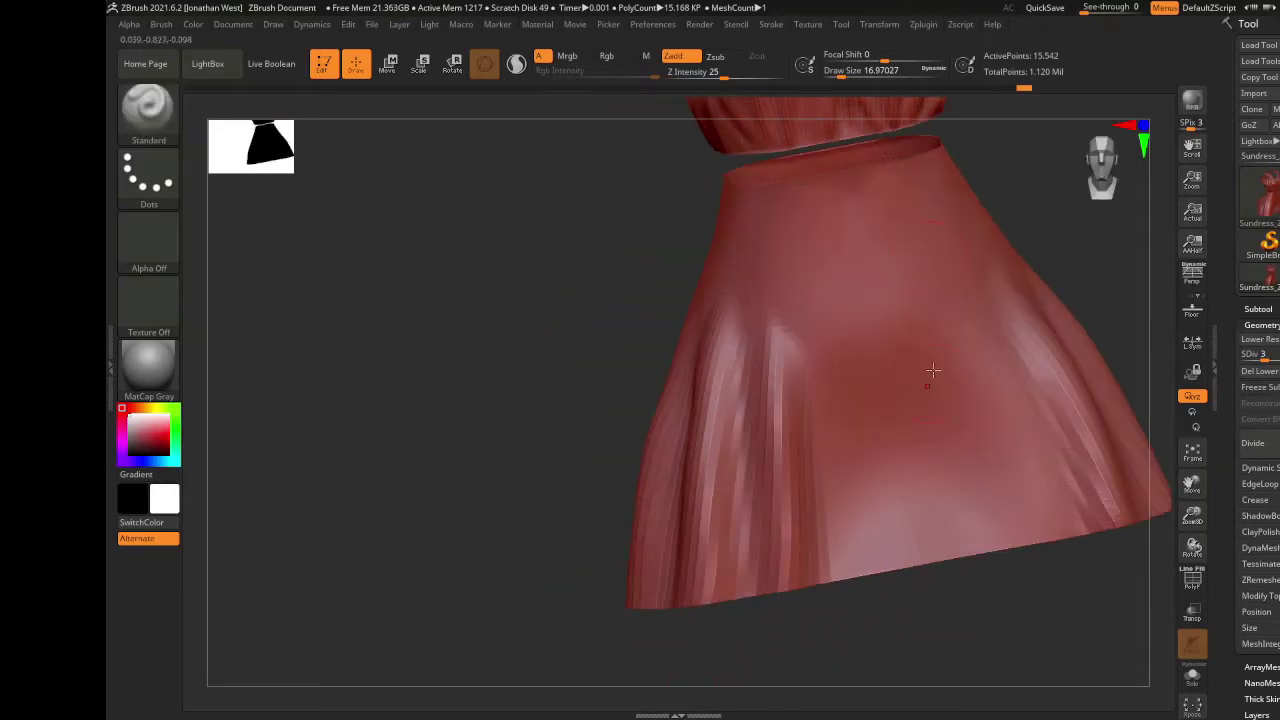
- Sculpt slanting folds down the other side of the skirt's front, redoing the stroke that is undone
mouse_move(937, 309)
left_mouse_down()
mouse_move(971, 380)
mouse_move(1010, 560)
left_mouse_up()
left_click_drag(964, 340, 990, 510)
left_click_drag(1030, 600, 910, 580)
mouse_move(972, 305)
left_mouse_down()
mouse_move(1063, 582)
mouse_move(1023, 514)
mouse_move(1028, 548)
left_mouse_up()
key("ctrl+z")
left_click_drag(970, 322, 1062, 556)
left_click_drag(1086, 538, 946, 561, "alt")
left_click_drag(1003, 604, 900, 605)
left_click_drag(717, 331, 732, 600)
left_click_drag(780, 375, 808, 588)
mouse_move(886, 603)
left_mouse_down()
mouse_move(875, 550)
mouse_move(925, 600)
mouse_move(940, 560)
left_mouse_up()
key("ctrl+z")
key("ctrl+z")
key("ctrl+z")
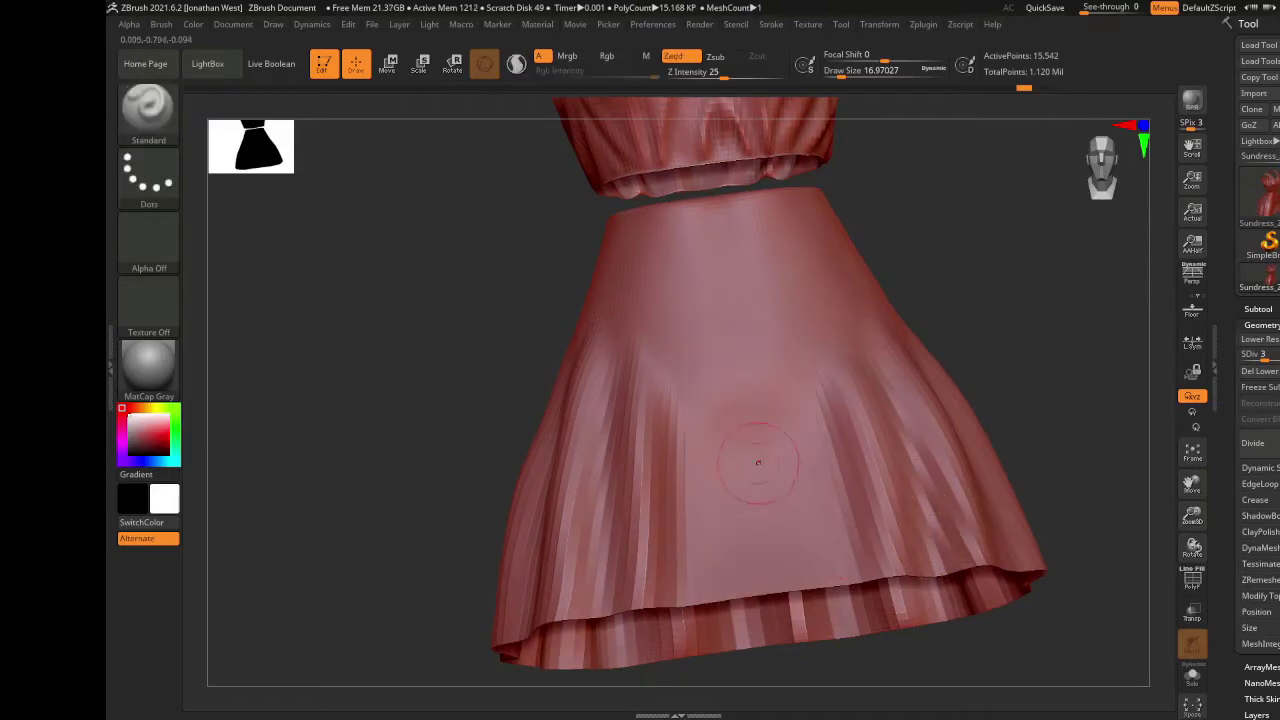
- Set the draw size to about 18.5 and add long folds down the middle of the skirt's front
key("s")
left_click_drag(757, 451, 761, 451)
left_click_drag(711, 371, 725, 598)
key("ctrl+z")
mouse_move(946, 242)
left_mouse_down()
mouse_move(961, 292)
mouse_move(719, 490)
left_mouse_up()
left_click_drag(736, 633, 808, 514)
key("s")
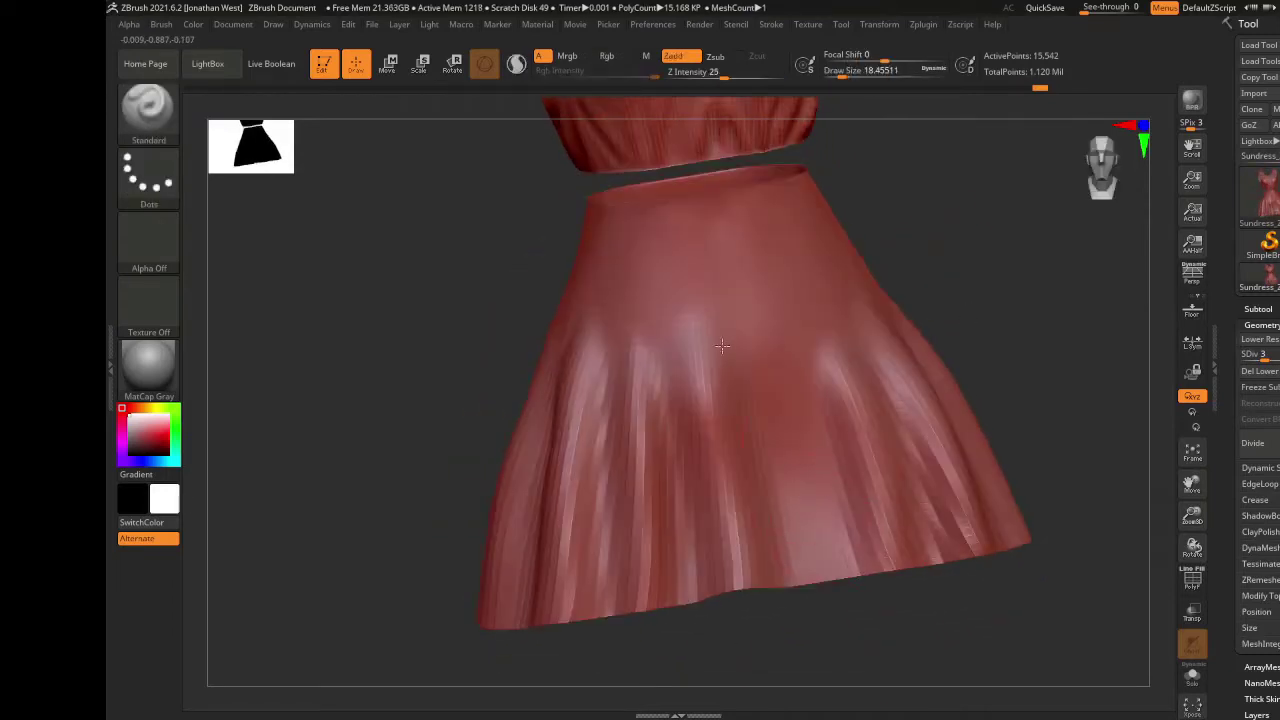
mouse_move(736, 376)
left_mouse_down()
mouse_move(800, 582)
mouse_move(846, 594)
left_mouse_up()
left_click_drag(780, 384, 848, 588)
- Reduce the draw size to about 5 and sculpt and smooth short gathers just below the skirt's waistline
mouse_move(915, 236)
left_mouse_down()
mouse_move(922, 344)
mouse_move(1006, 420)
mouse_move(906, 449)
left_mouse_up()
left_click_drag(1192, 518, 1192, 482)
key("s")
left_click_drag(625, 246, 589, 458)
left_click_drag(606, 350, 590, 458, "shift")
left_click_drag(630, 218, 606, 342)
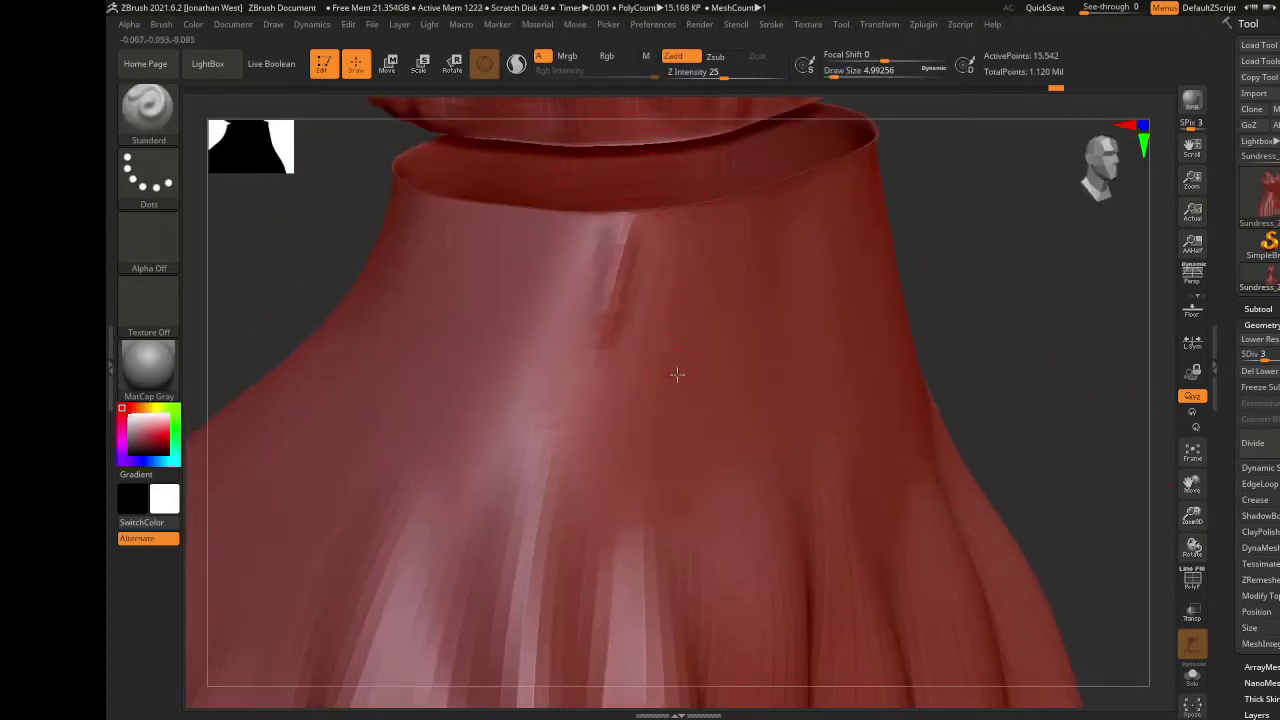
left_click_drag(650, 378, 659, 195)
left_click_drag(925, 338, 877, 329)
left_click_drag(645, 218, 630, 325, "shift")
- Draw longer gathers from the waistline down toward the hip folds on the skirt's side
left_click_drag(556, 235, 448, 492)
left_click_drag(905, 350, 815, 385)
left_click_drag(570, 248, 522, 515)
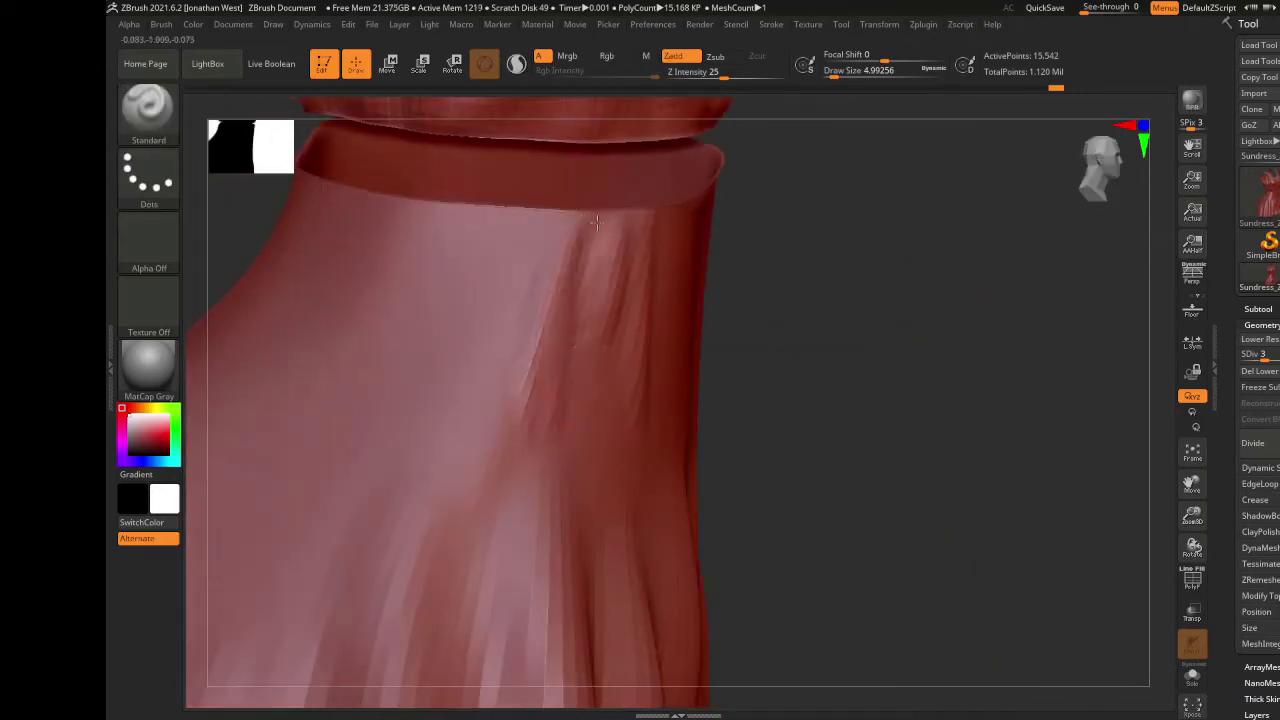
left_click_drag(584, 275, 610, 222)
mouse_move(950, 338)
left_mouse_down()
mouse_move(888, 343)
mouse_move(904, 350)
mouse_move(714, 292)
left_mouse_up()
left_click_drag(575, 403, 788, 266)
left_click_drag(634, 202, 610, 368)
- Continue the fine gathers around the skirt's waistline and smooth their lower ends
left_click_drag(716, 208, 703, 455)
left_click_drag(985, 366, 880, 428)
left_click_drag(756, 214, 724, 398)
mouse_move(1035, 296)
left_mouse_down()
mouse_move(1073, 273)
mouse_move(1045, 335)
left_mouse_up()
left_click_drag(742, 264, 708, 380)
left_click_drag(1010, 300, 960, 334)
left_click_drag(760, 260, 730, 455)
left_click_drag(923, 346, 860, 365)
left_click_drag(752, 470, 725, 439, "shift")
- Set the draw size to about 8.4 and add broader creases running down from the waistline
left_click_drag(1010, 425, 878, 450)
left_click_drag(1009, 394, 945, 402)
key("s")
left_click_drag(846, 408, 856, 408)
left_click_drag(715, 280, 722, 440)
key("ctrl+z")
left_click_drag(742, 281, 684, 567)
left_click_drag(742, 326, 772, 528)
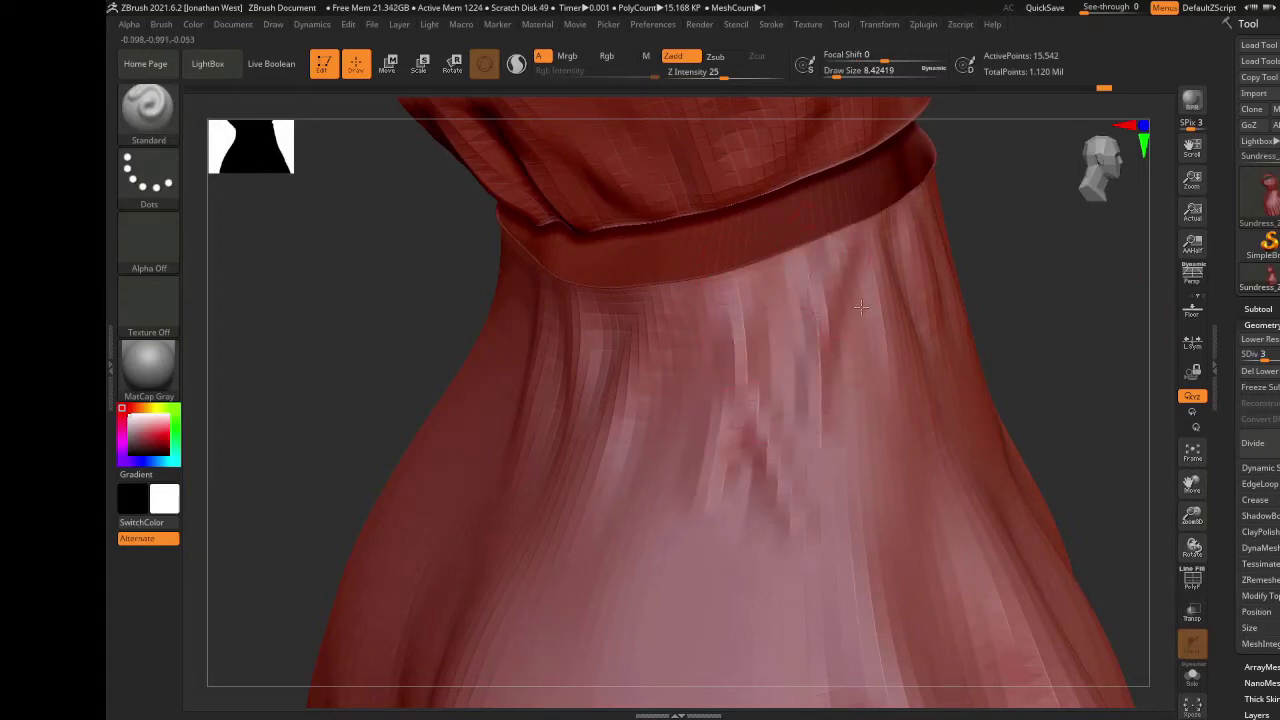
- Sculpt and smooth more gathers below the waistline, working around to the skirt's back
mouse_move(862, 431)
left_mouse_down()
mouse_move(1006, 383)
mouse_move(1066, 443)
mouse_move(1060, 306)
mouse_move(1014, 317)
mouse_move(1022, 333)
left_mouse_up()
mouse_move(796, 256)
left_mouse_down()
mouse_move(790, 522)
mouse_move(732, 476)
mouse_move(728, 400)
left_mouse_up()
key("ctrl+z")
left_click_drag(642, 256, 668, 436)
left_click_drag(696, 258, 666, 350)
mouse_move(672, 420)
left_mouse_down("shift")
mouse_move(689, 366)
mouse_move(660, 395)
left_mouse_up("shift")
left_click_drag(606, 246, 596, 468)
left_click_drag(667, 432, 569, 411, "shift")
mouse_move(787, 467)
right_mouse_down()
mouse_move(951, 394)
mouse_move(911, 503)
mouse_move(870, 500)
right_mouse_up()
left_click_drag(743, 235, 749, 268)
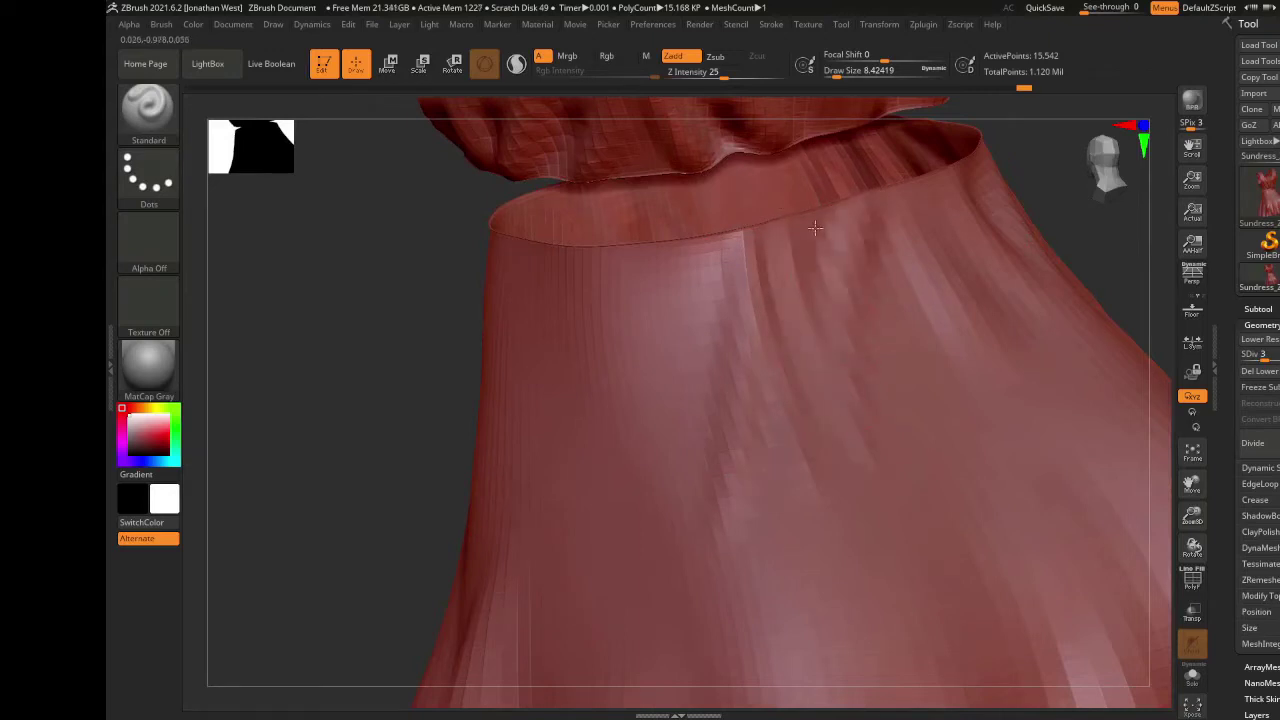
- Sculpt long gathers running down from the waistline, working around the skirt's side
right_click_drag(835, 460, 720, 286)
left_click_drag(697, 258, 709, 484)
mouse_move(807, 381)
right_mouse_down()
mouse_move(974, 368)
mouse_move(888, 392)
right_mouse_up()
left_click_drag(745, 582, 808, 420)
right_click_drag(754, 354, 309, 477)
right_click_drag(820, 454, 743, 534)
right_click_drag(946, 277, 1074, 406)
left_click_drag(1025, 388, 982, 436, "ctrl")
- Add vertical gathers below the waistline on the opposite side of the skirt
mouse_move(1192, 514)
left_mouse_down()
mouse_move(1020, 500)
mouse_move(739, 360)
mouse_move(687, 482)
left_mouse_up()
left_click_drag(602, 308, 600, 498)
left_click_drag(579, 286, 612, 512)
right_click_drag(880, 412, 886, 446)
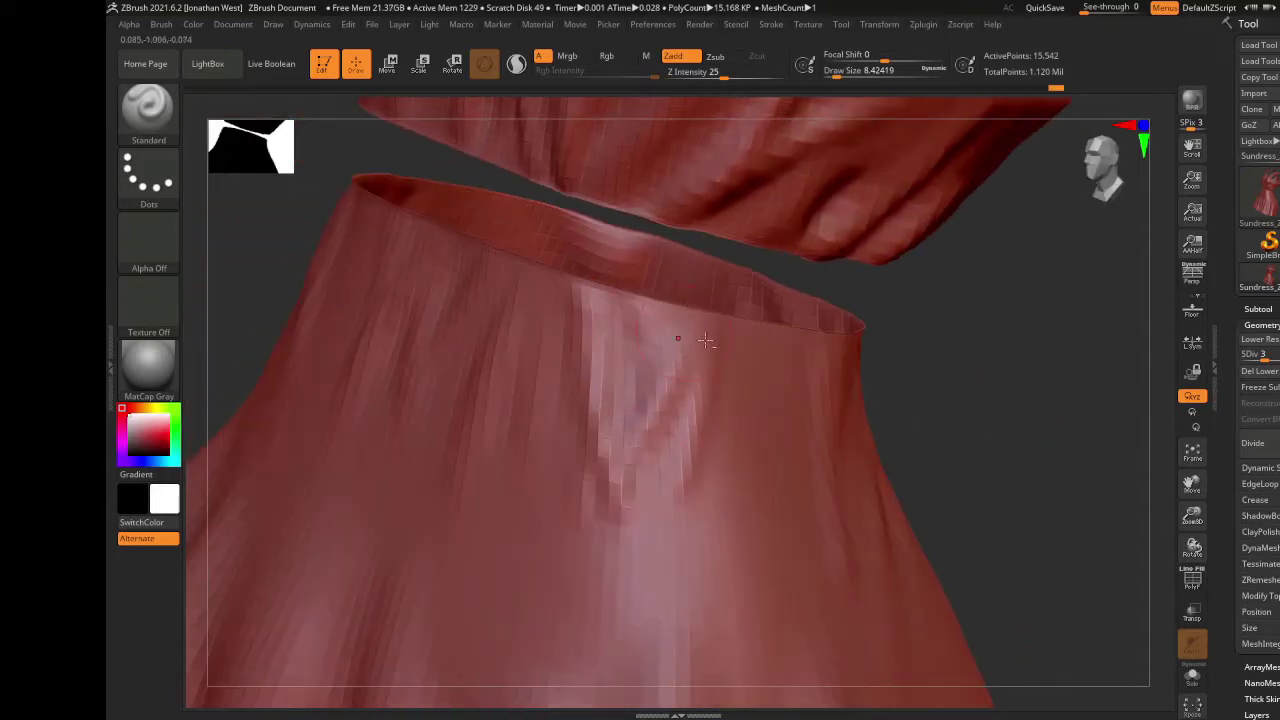
left_click_drag(794, 398, 818, 359)
left_click_drag(781, 404, 763, 463)
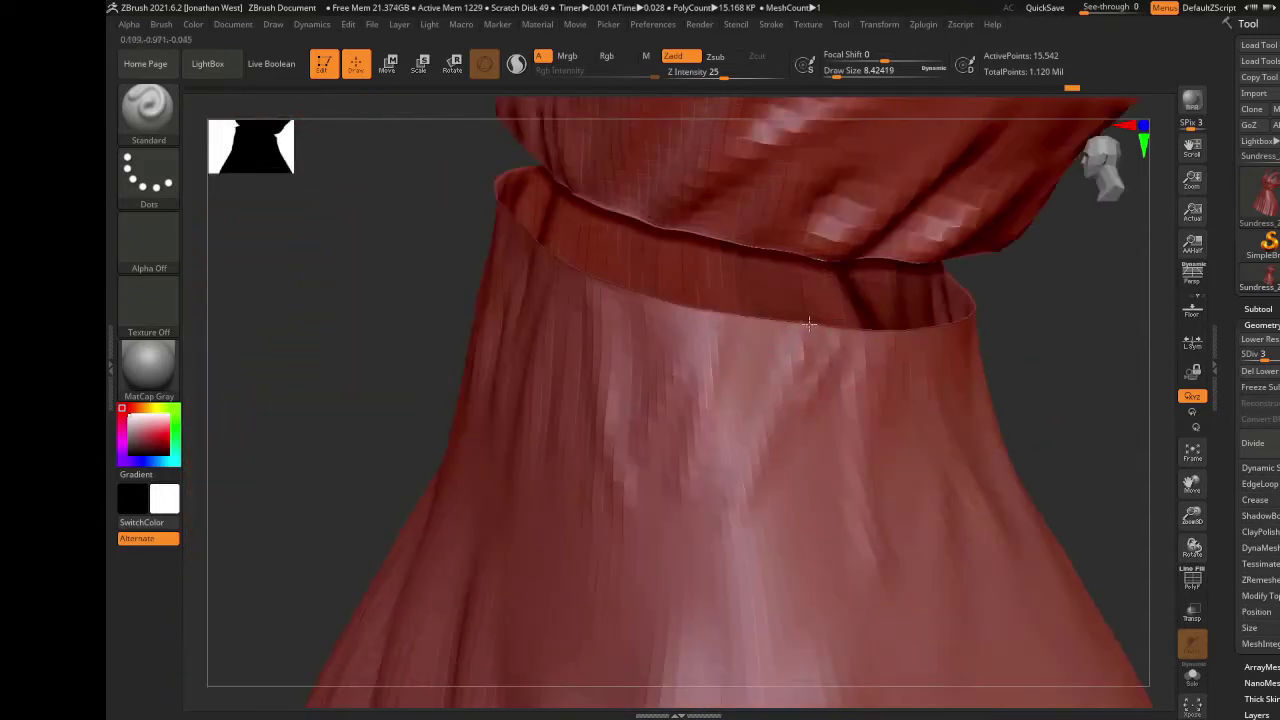
left_click_drag(1005, 395, 1019, 341)
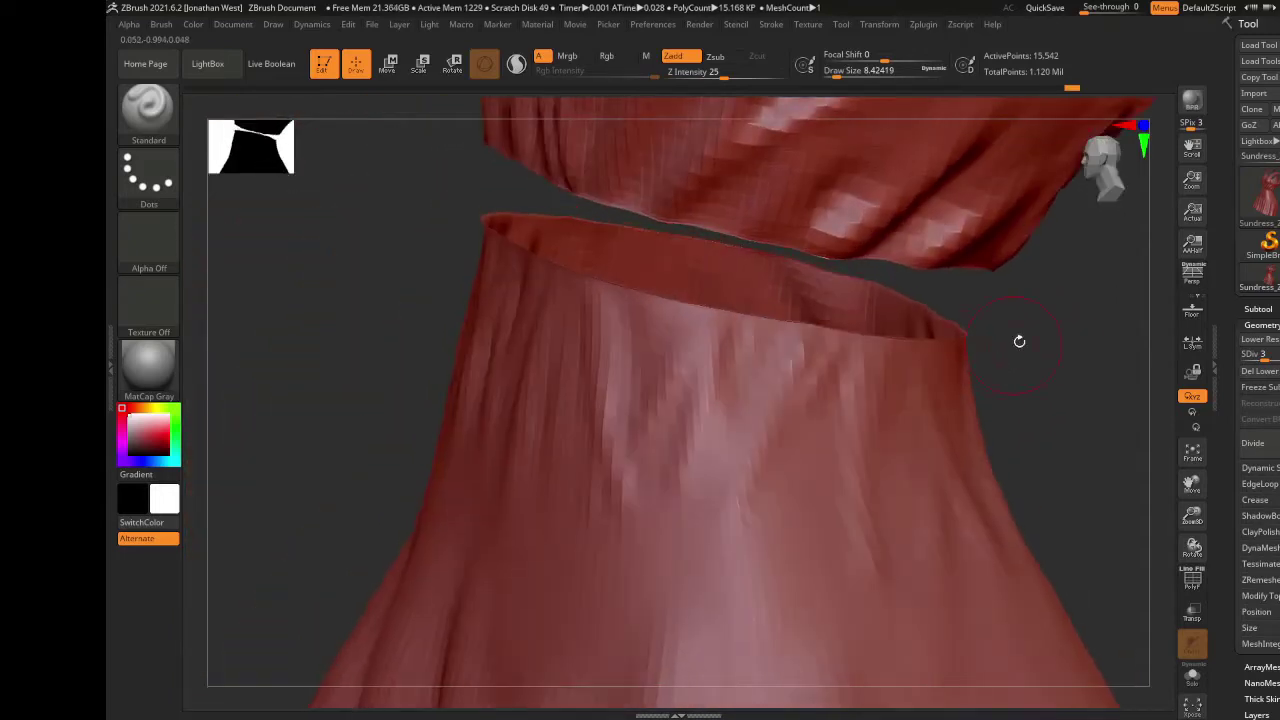
- Try deleting the lower subdivision levels, and subdivide the dress mesh to level 5
left_click(1260, 371)
left_click_drag(1080, 434, 1110, 380)
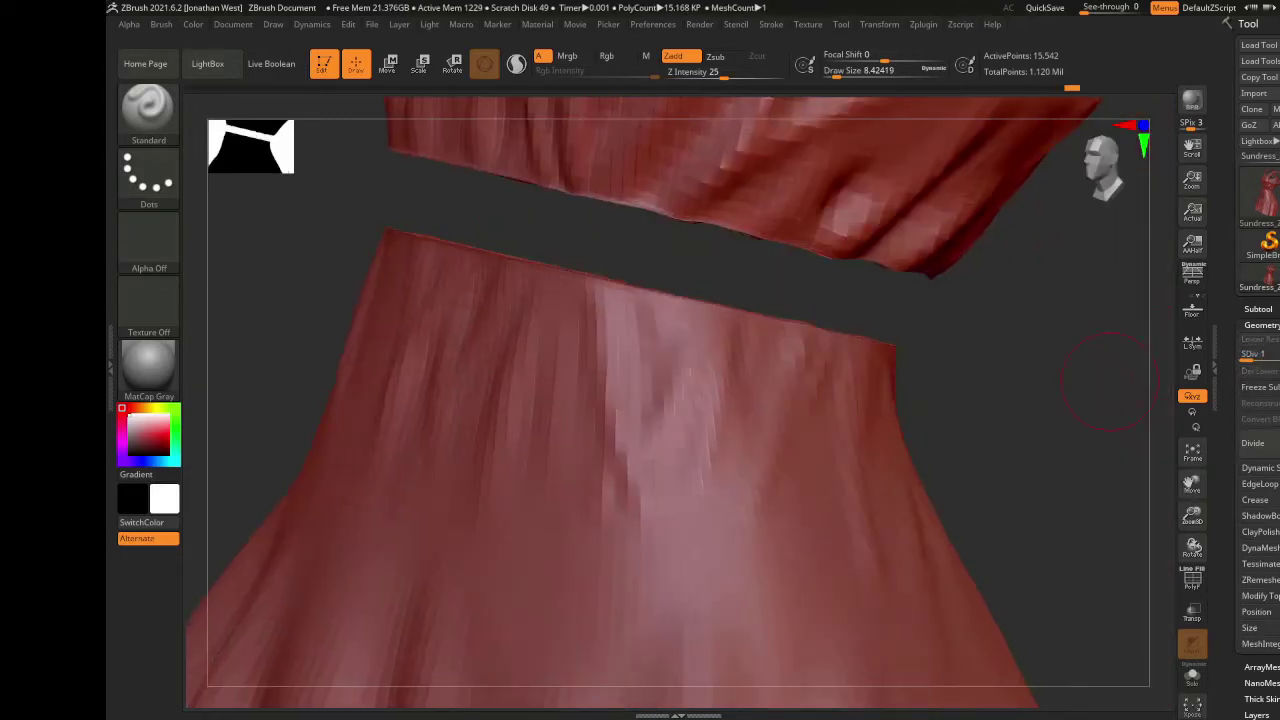
key("ctrl+d")
key("ctrl+d")
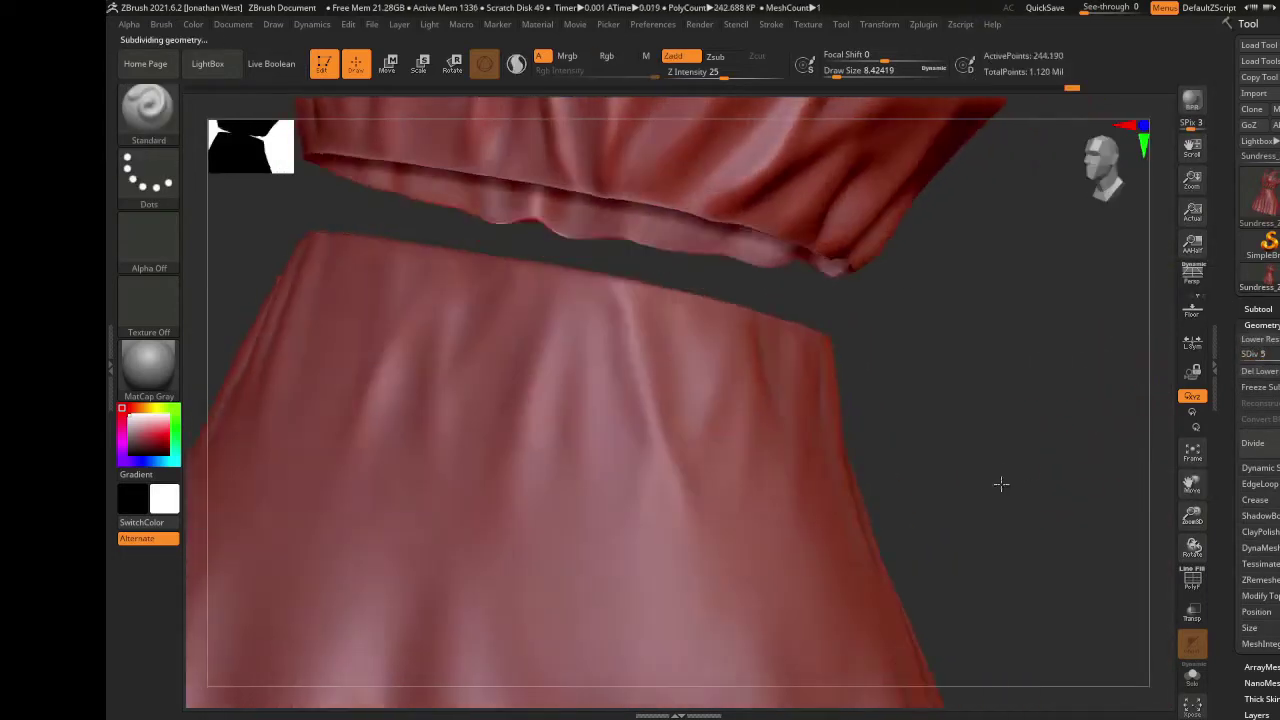
- Sculpt sharper creases below the skirt's waistline on the denser mesh and soften their lower ends
left_click_drag(1001, 484, 632, 320)
left_click_drag(694, 548, 676, 510, "shift")
left_click_drag(1000, 490, 1016, 486)
left_click_drag(726, 394, 716, 478)
mouse_move(722, 324)
left_mouse_down()
mouse_move(704, 474)
mouse_move(742, 532)
left_mouse_up()
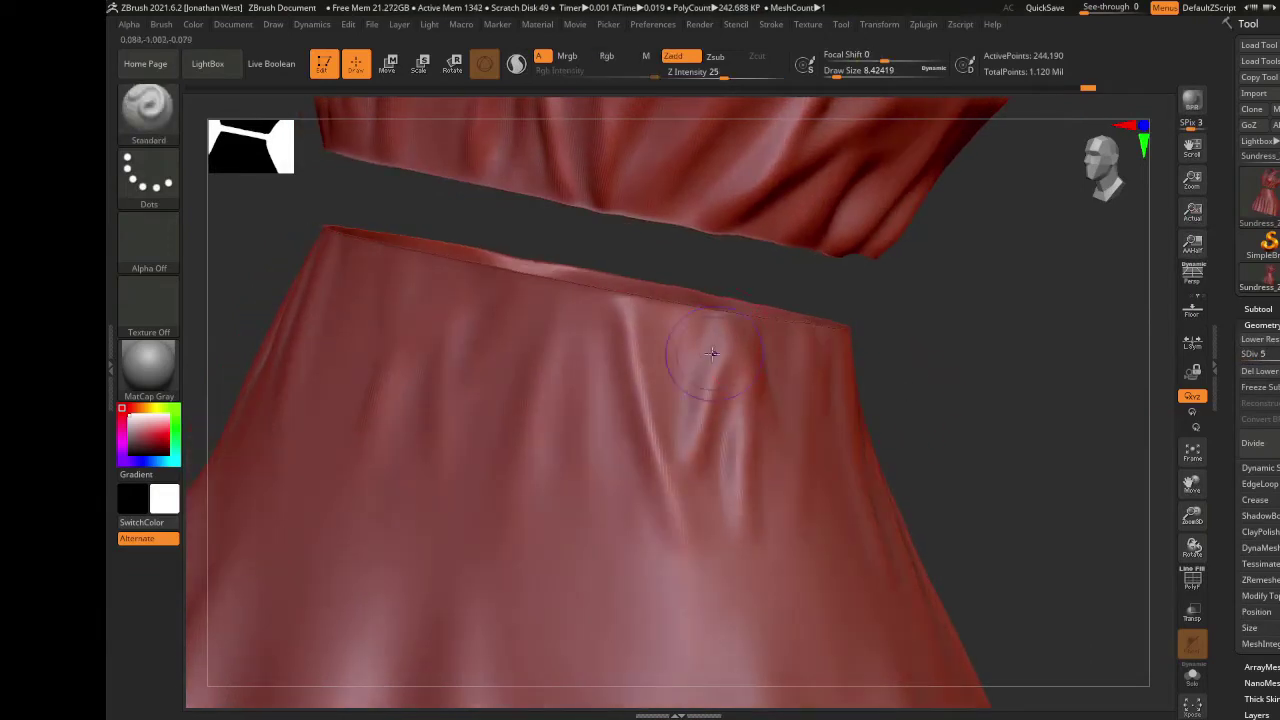
mouse_move(1030, 428)
left_mouse_down()
mouse_move(946, 443)
mouse_move(996, 436)
left_mouse_up()
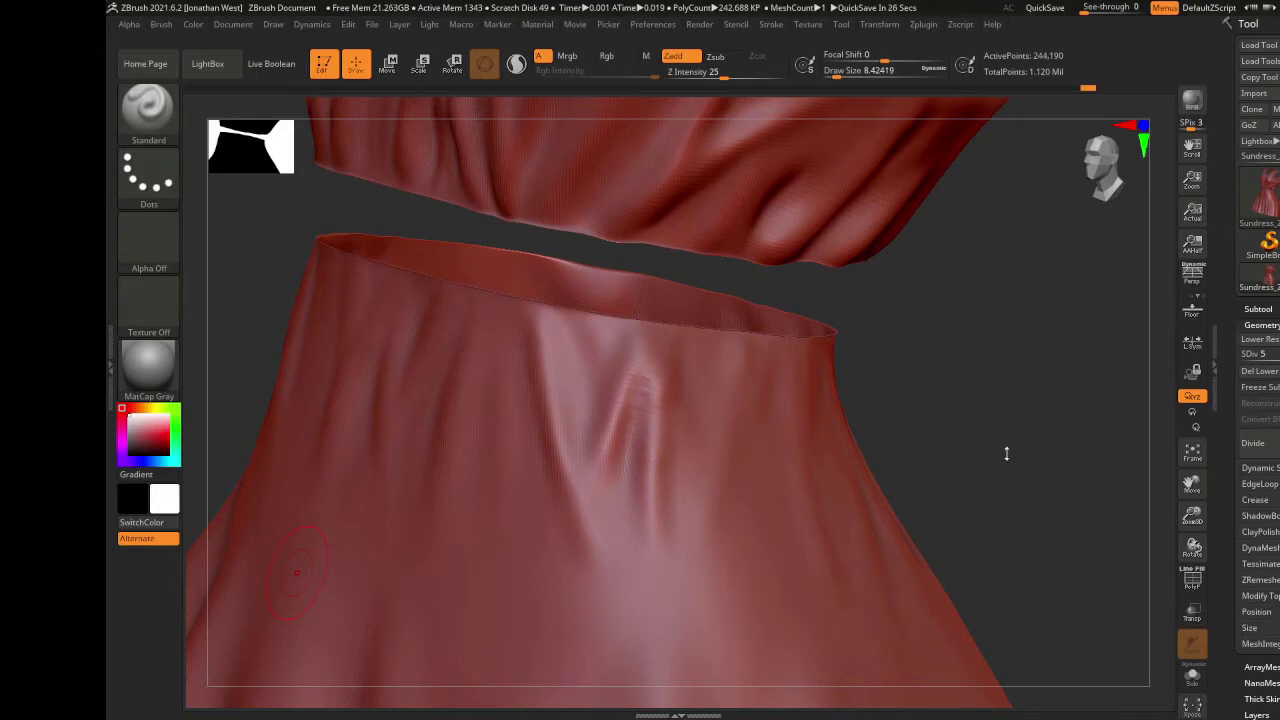
left_click_drag(987, 468, 622, 434)
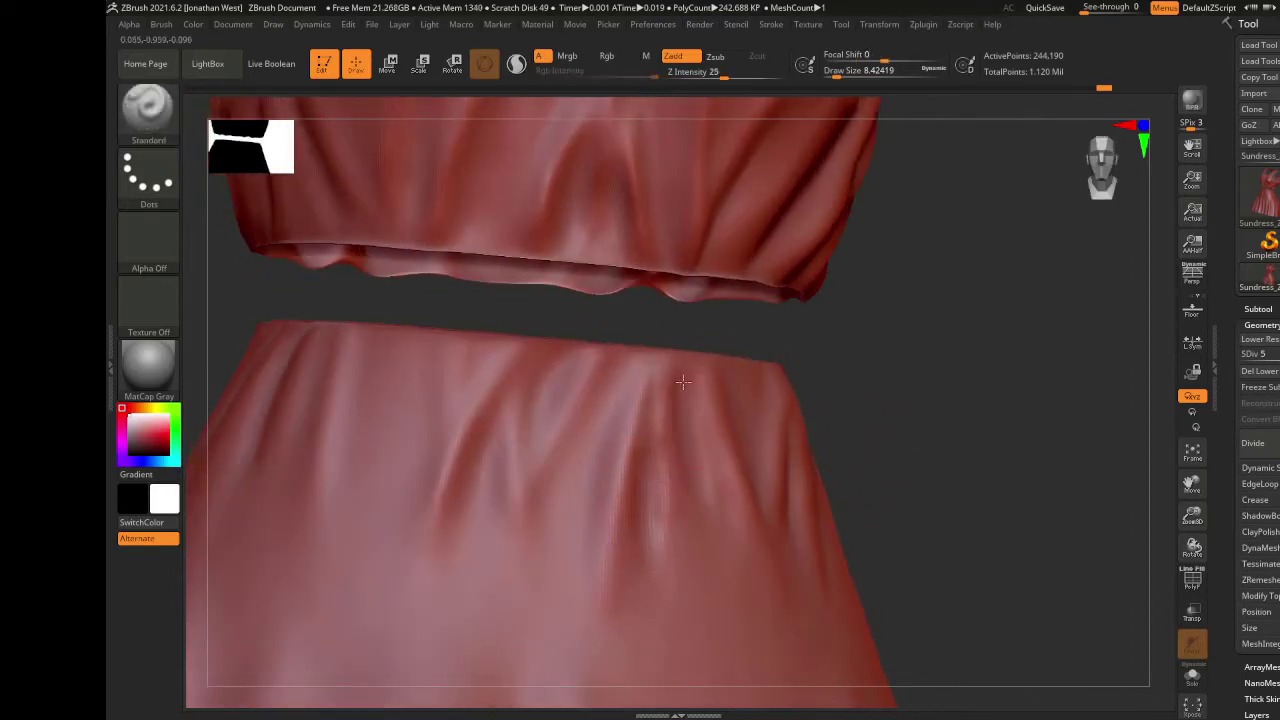
- Draw additional slanted gathers across the front of the skirt just below the waistline
left_click_drag(909, 397, 824, 380)
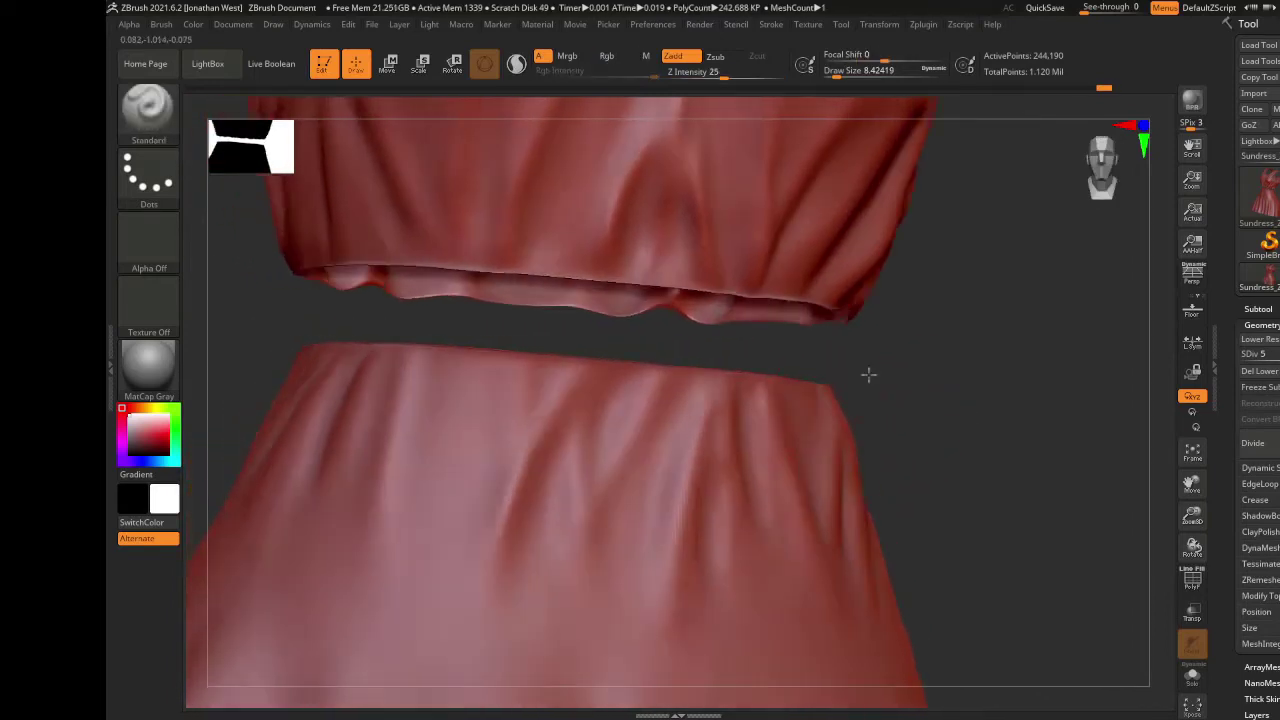
left_click_drag(698, 380, 592, 540)
left_click_drag(564, 376, 584, 534)
left_click_drag(632, 382, 606, 440)
left_click_drag(524, 430, 496, 540)
left_click_drag(922, 470, 965, 452)
mouse_move(508, 342)
left_mouse_down()
mouse_move(490, 500)
mouse_move(440, 462)
left_mouse_up()
left_click_drag(488, 364, 430, 525)
left_click_drag(880, 440, 860, 491)
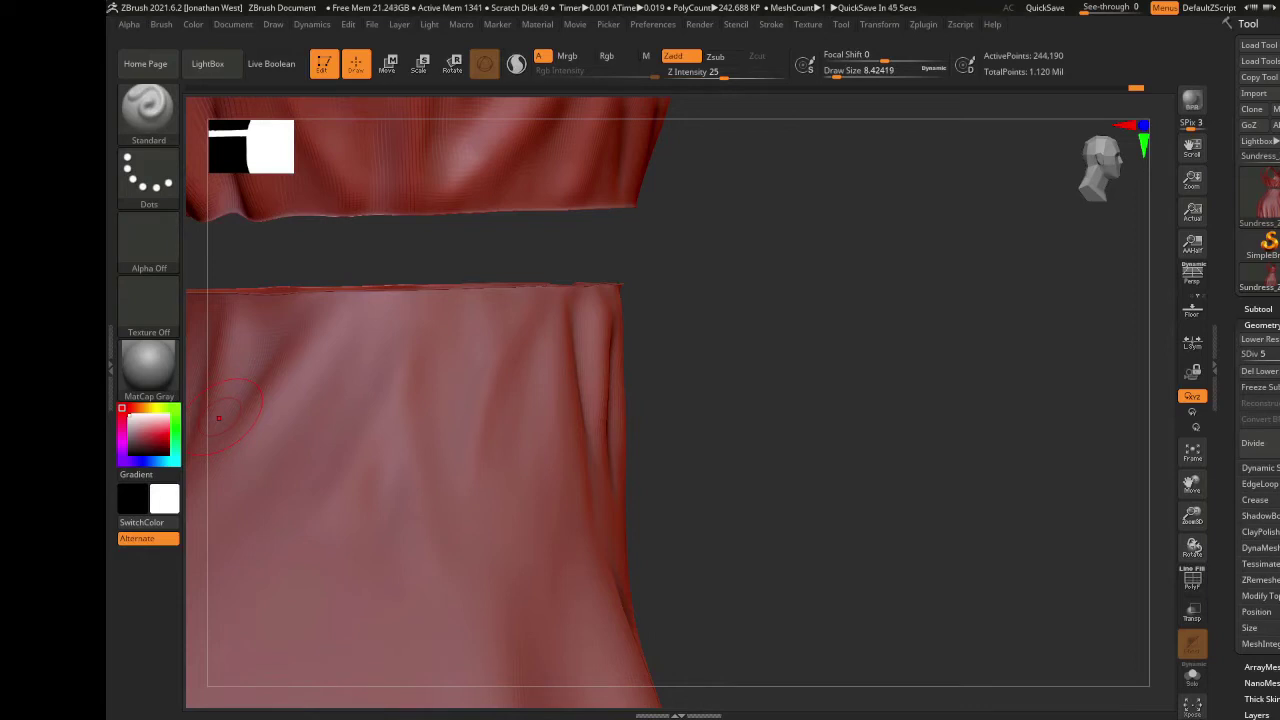
- Deepen and extend the waistline gathers around the skirt's remaining sides, smoothing where the creases fade out
left_click_drag(883, 451, 782, 354)
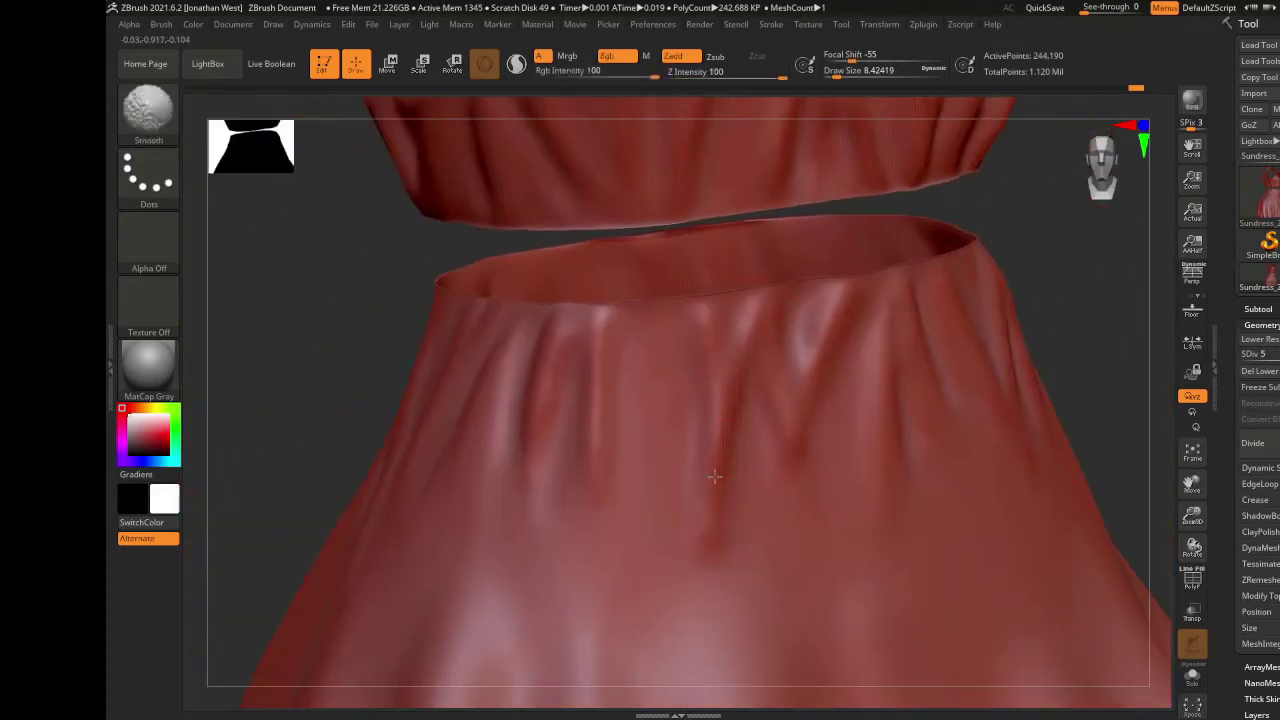
right_click_drag(705, 510, 598, 497)
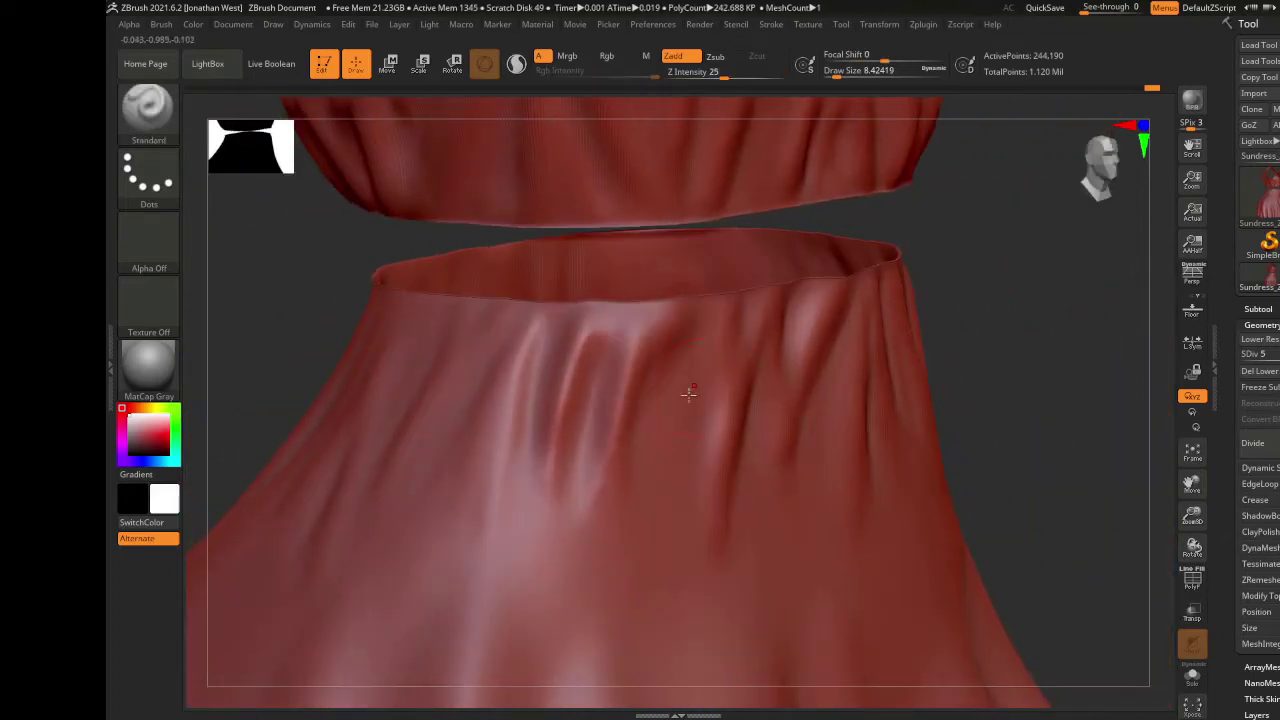
right_click_drag(680, 330, 603, 378)
mouse_move(603, 378)
left_mouse_down()
mouse_move(614, 322)
mouse_move(528, 546)
left_mouse_up()
mouse_move(509, 499)
right_mouse_down()
mouse_move(880, 423)
mouse_move(760, 470)
mouse_move(929, 471)
mouse_move(815, 490)
right_mouse_up()
left_click_drag(576, 372, 530, 560)
right_click_drag(829, 406, 525, 378)
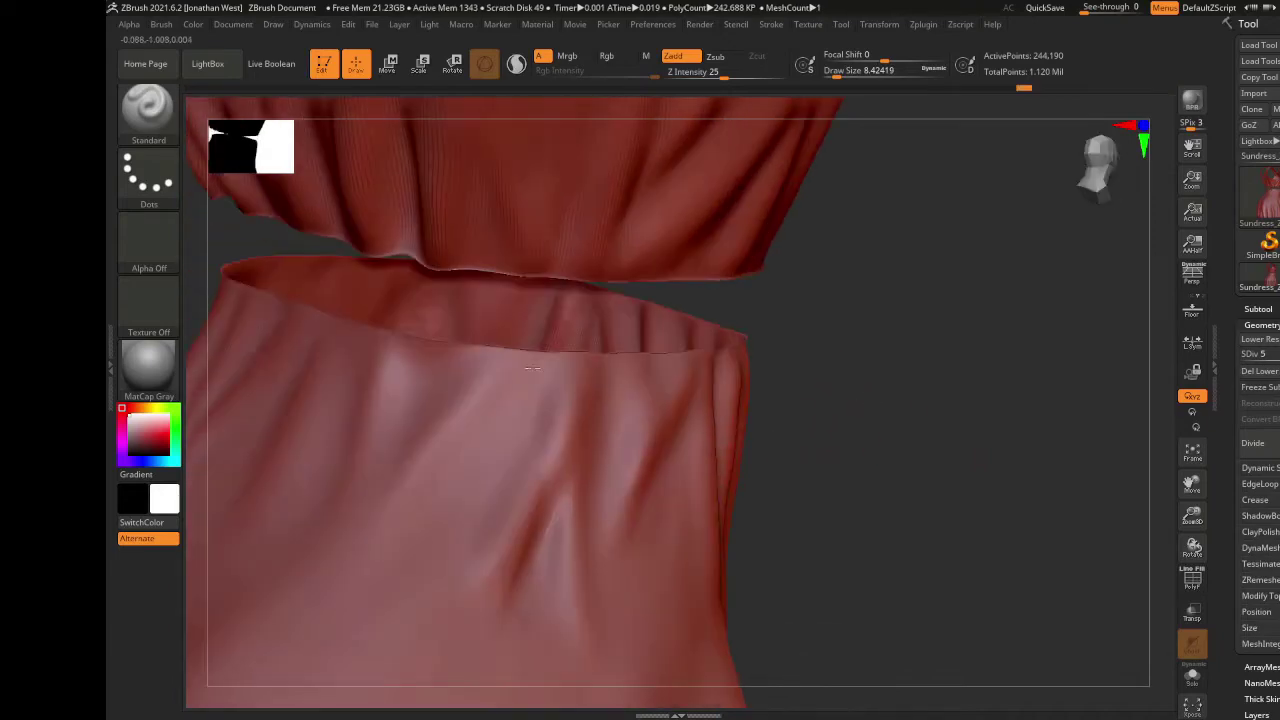
left_click_drag(524, 390, 498, 442)
left_click_drag(478, 382, 450, 500)
- Frame the whole dress and subdivide its mesh to level 6
right_click_drag(493, 396, 1211, 495)
mouse_move(1196, 484)
left_mouse_down()
mouse_move(1208, 475)
mouse_move(1180, 471)
left_mouse_up()
right_click_drag(1085, 500, 960, 500)
key("ctrl+d")
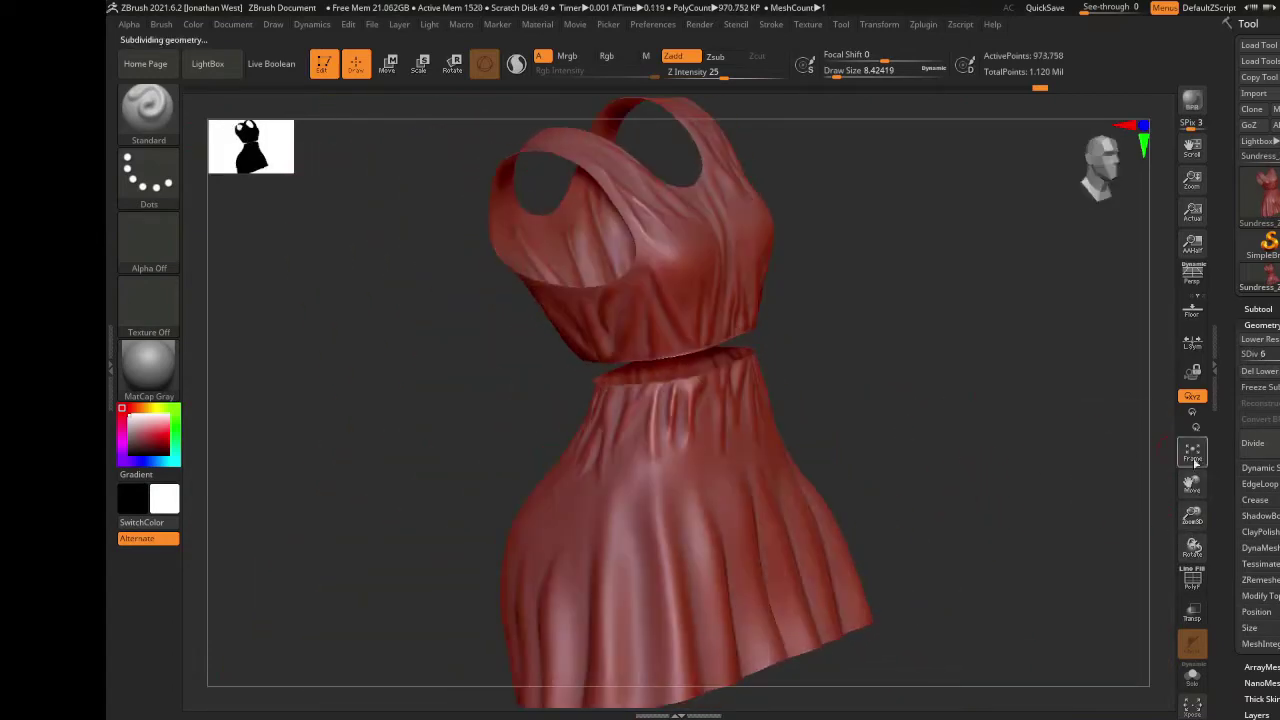
- Enlarge the brush to a draw size of about 28.75 and smooth the gathers below the waistline
left_click_drag(1192, 516, 1193, 545)
key("s")
left_click_drag(861, 461, 872, 461)
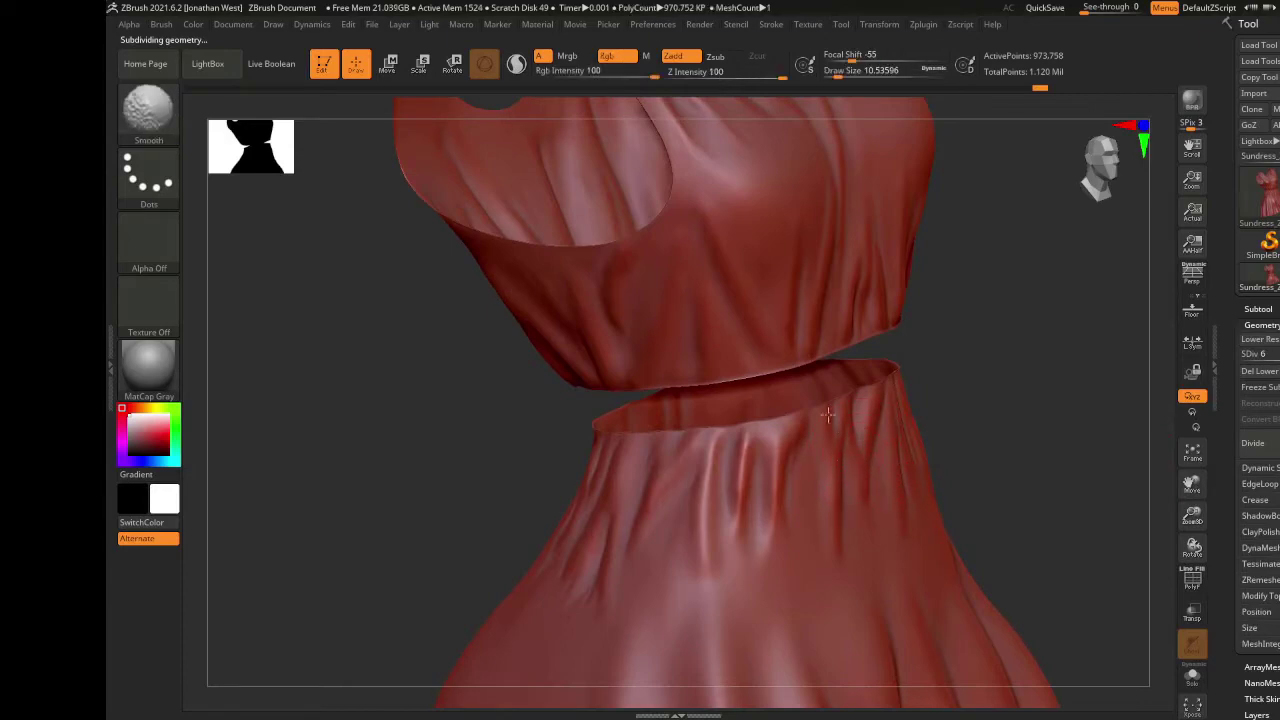
key("s")
left_click(837, 508)
left_click_drag(746, 447, 732, 515, "shift")
mouse_move(800, 430)
right_mouse_down()
mouse_move(966, 374)
mouse_move(900, 430)
mouse_move(738, 515)
right_mouse_up()
right_click_drag(443, 614, 1150, 450)
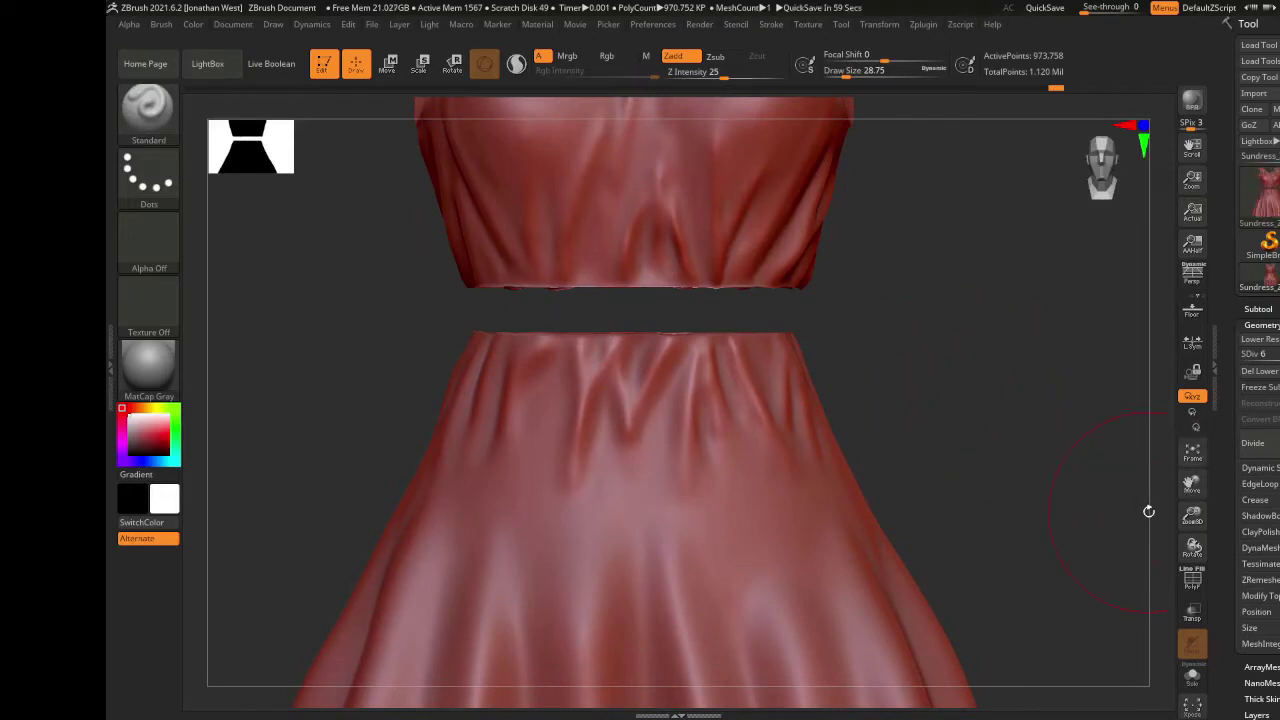
- Examine the belt where it meets the bodice and skirt, and frame the model in view
right_click_drag(1148, 511, 930, 552)
key("ctrl")
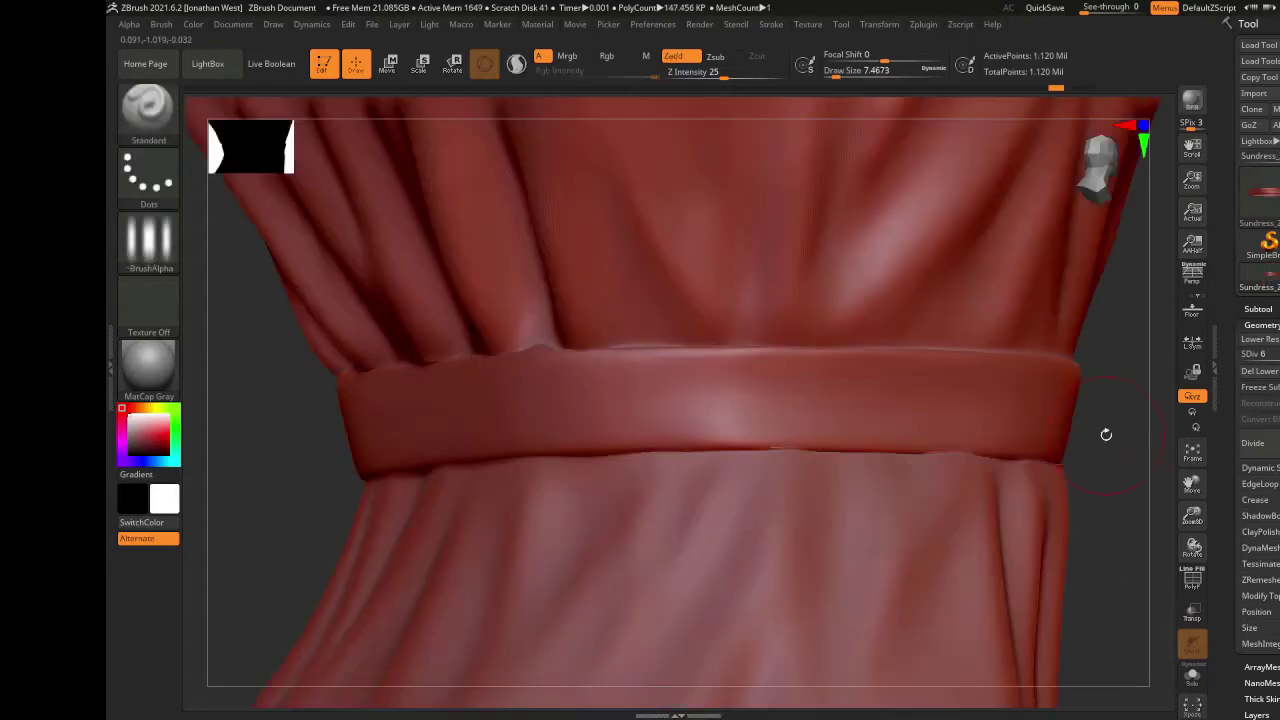
mouse_move(1106, 434)
right_mouse_down()
mouse_move(983, 531)
mouse_move(1196, 450)
right_mouse_up()
left_click(1193, 452)
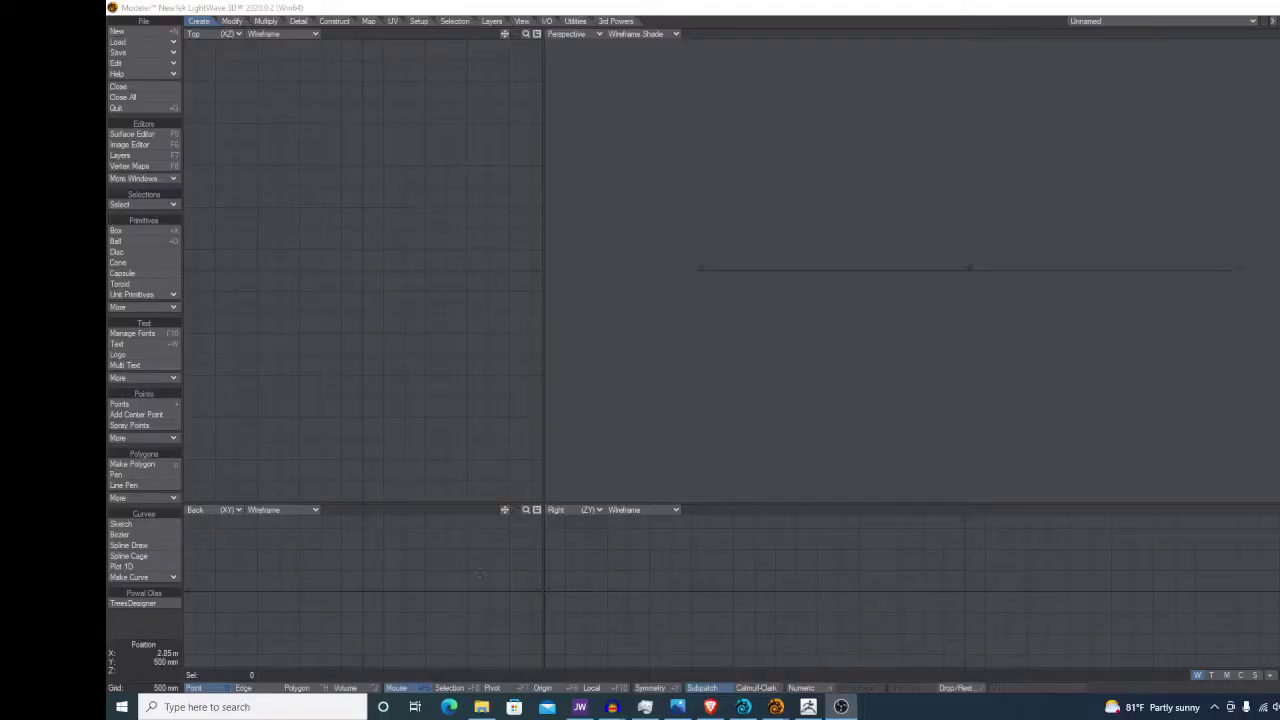
left_click_drag(542, 503, 898, 437)
key("shift+o")
key("n")
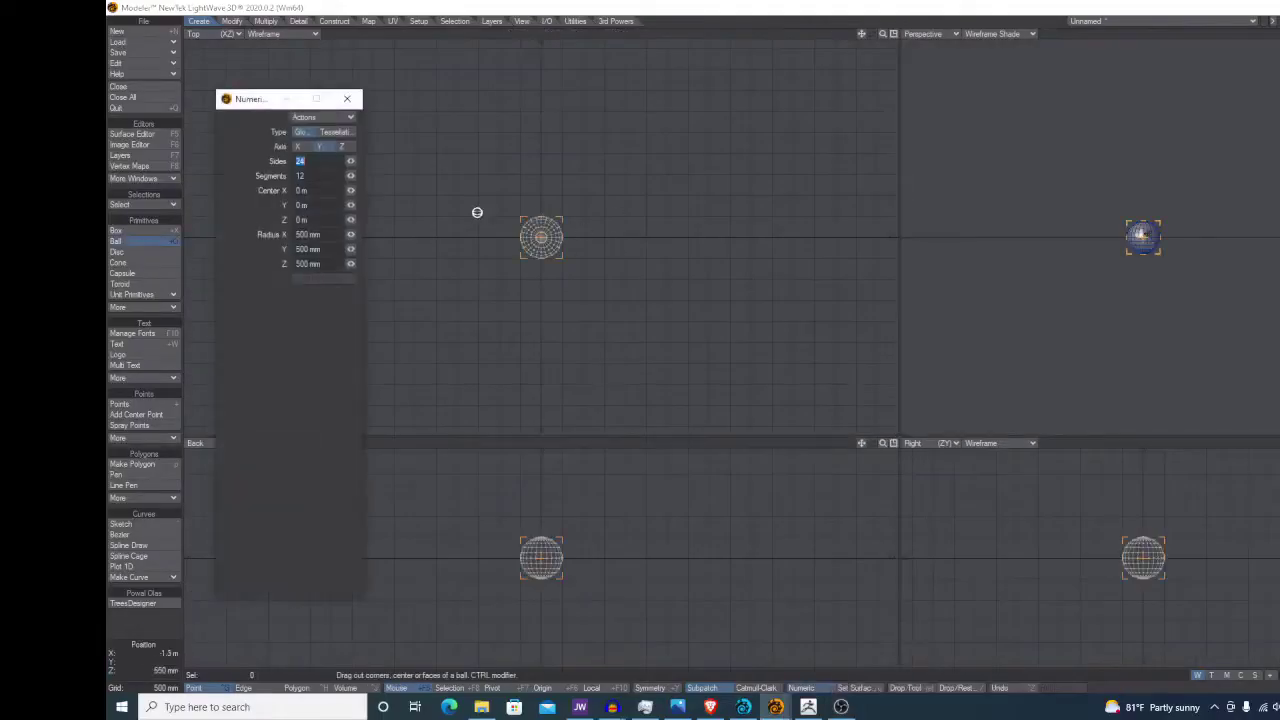
left_click(342, 147)
left_click(803, 688)
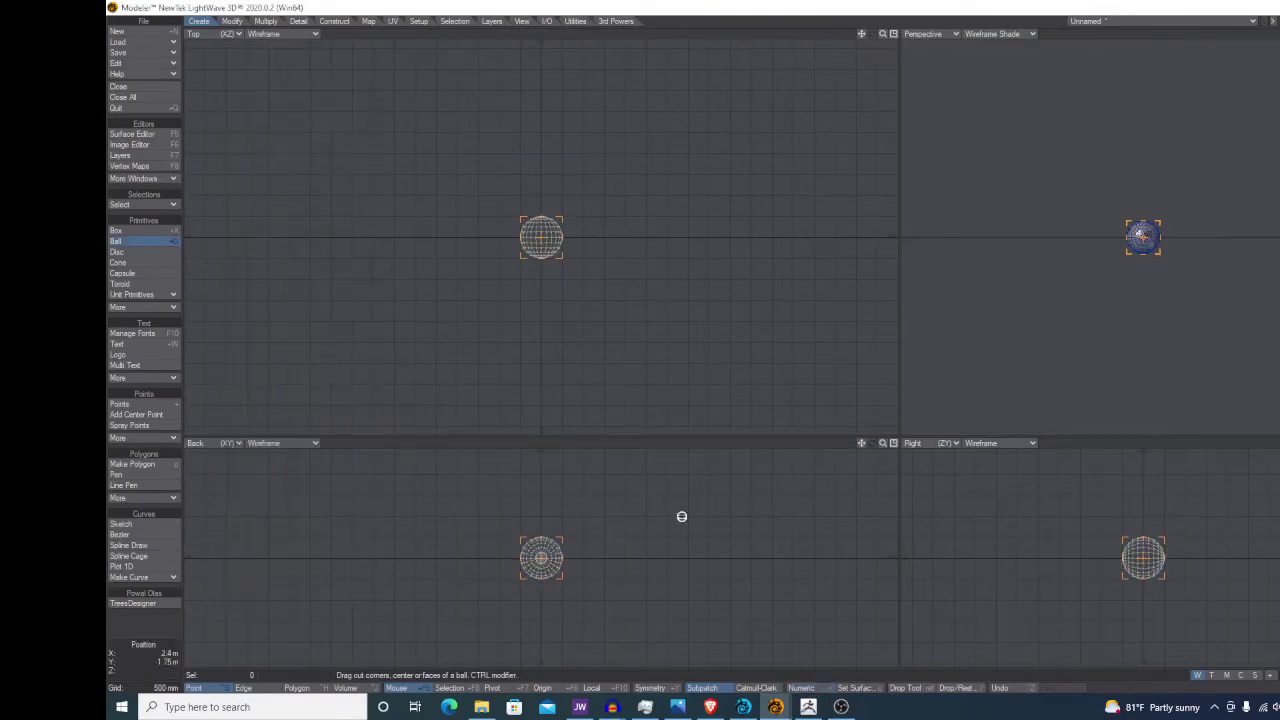
scroll(591, 562, "up", 2)
key("space")
key("space")
key("space")
scroll(470, 213, "up", 4)
mouse_move(798, 225)
right_mouse_down()
mouse_move(439, 256)
mouse_move(634, 129)
right_mouse_up()
key("Delete")
key("Delete")
- In LightWave Modeler, create a flat 48-sided disc with a 200 mm radius on the Z axis
left_click(118, 252)
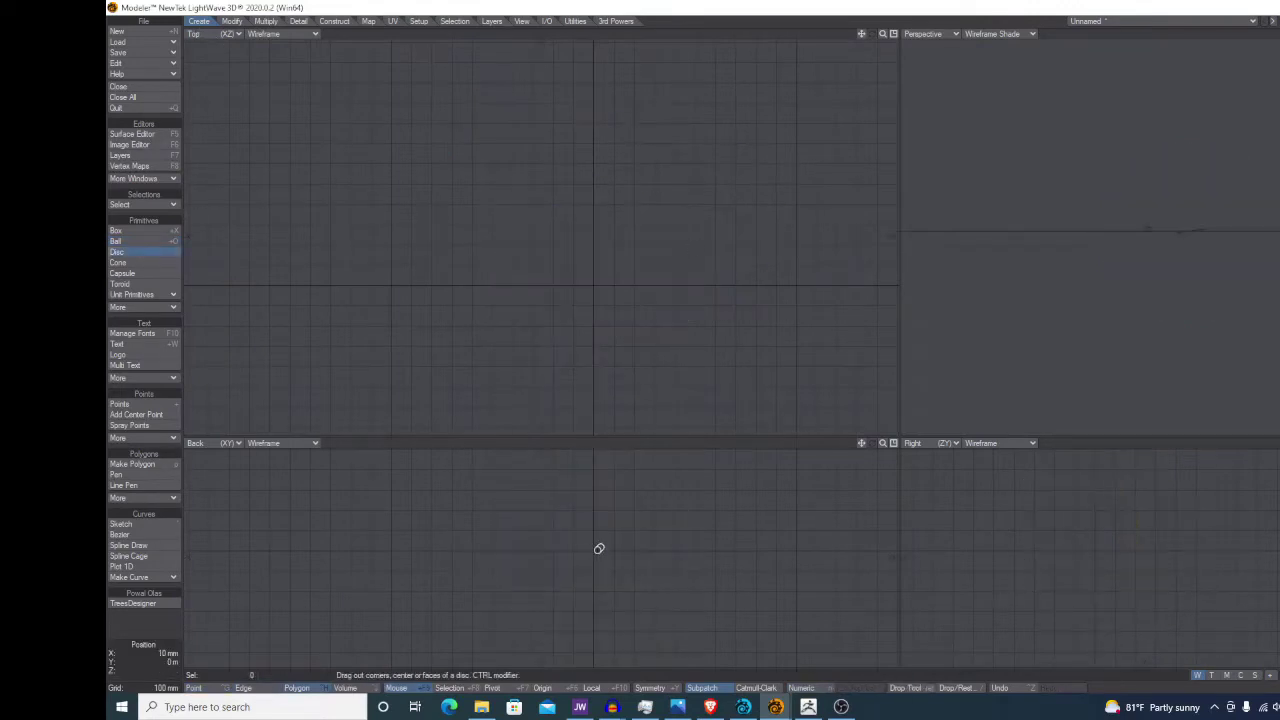
left_click_drag(596, 549, 646, 517)
key("n")
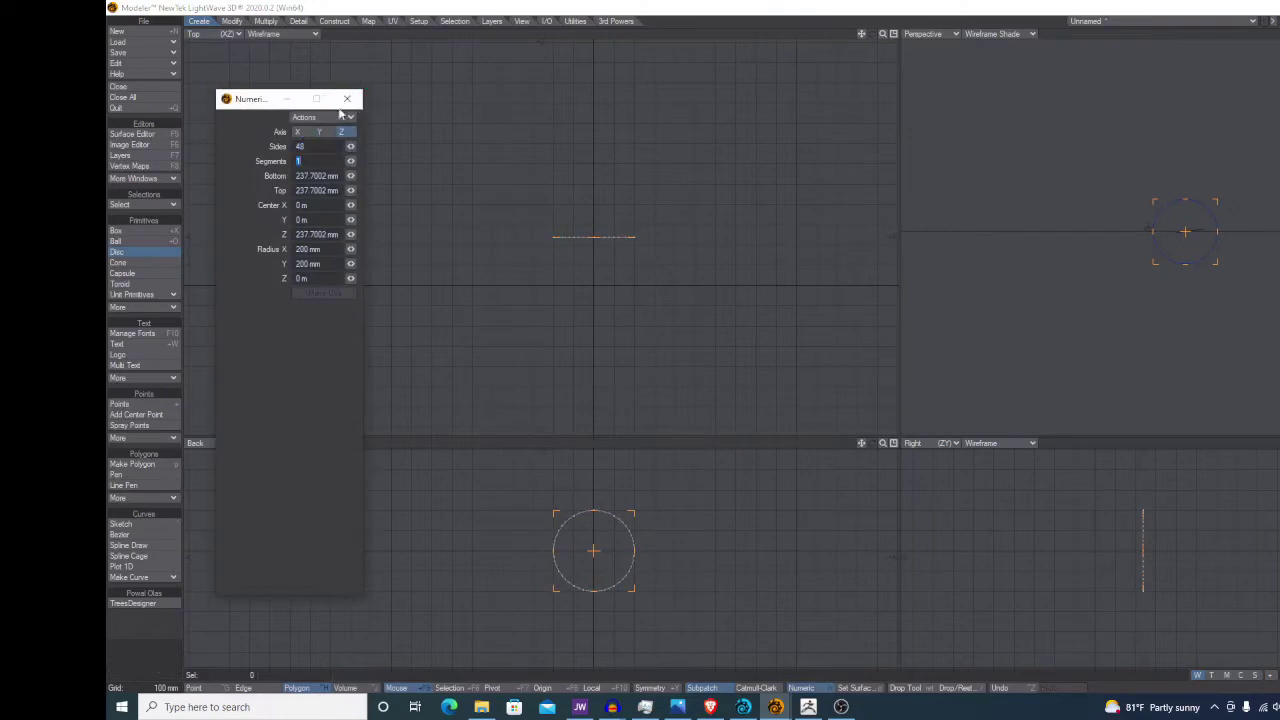
left_click(347, 98)
- Enlarge the back view, move the disc about 1 m along X, and paste a copy at the origin
left_click_drag(899, 434, 995, 41)
scroll(680, 469, "down", 3)
left_click(683, 400)
key("t")
left_click_drag(729, 396, 863, 396)
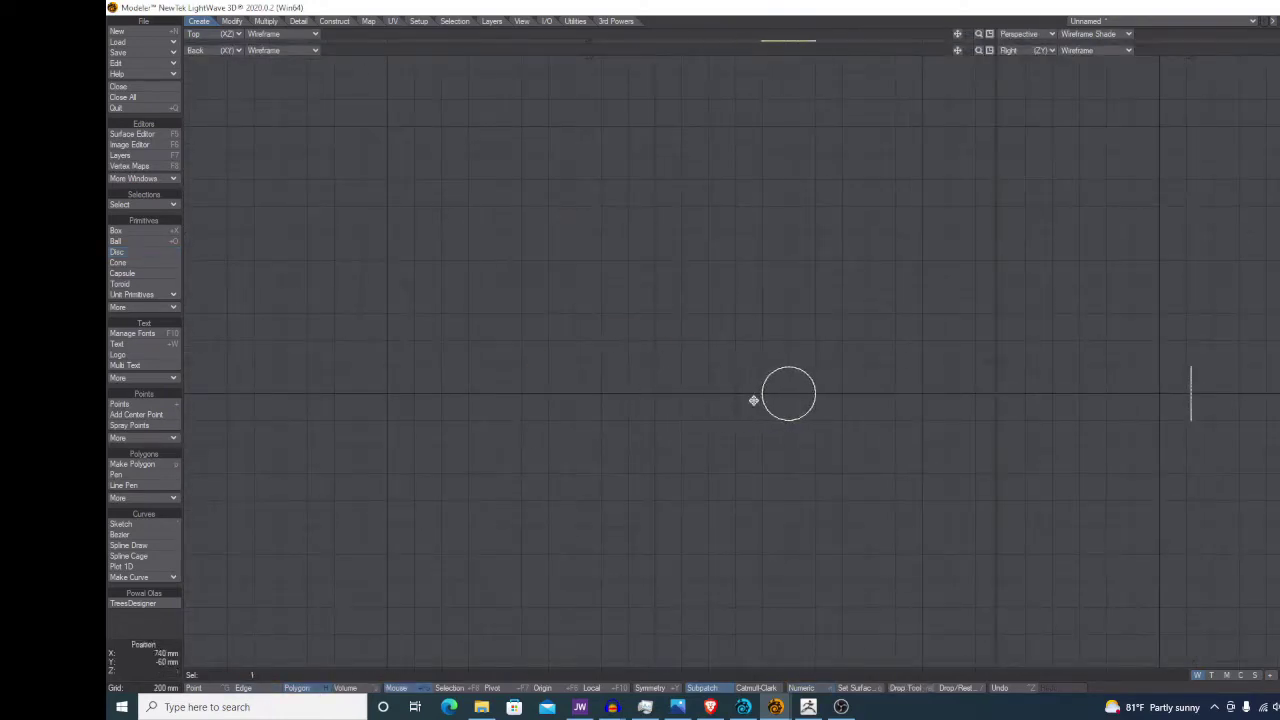
key("ctrl+v")
key("/")
- Mirror the offset disc across the origin to the negative X side
left_click(812, 408)
key("shift+v")
key("n")
left_click(347, 98)
key("Return")
key("/")
- Move the outer disc about 1 m farther along X and paste a copy back at its previous place
left_click_drag(849, 425, 724, 420, "alt")
right_click_drag(635, 356, 668, 428)
key("t")
left_click_drag(738, 401, 872, 401)
key("ctrl+v")
key("/")
- Mirror the outermost disc to the negative X side to complete an even row of five
left_click(815, 408)
key("shift+v")
key("n")
left_click(350, 98)
key("Return")
left_click_drag(816, 471, 894, 494, "alt")
key("/")
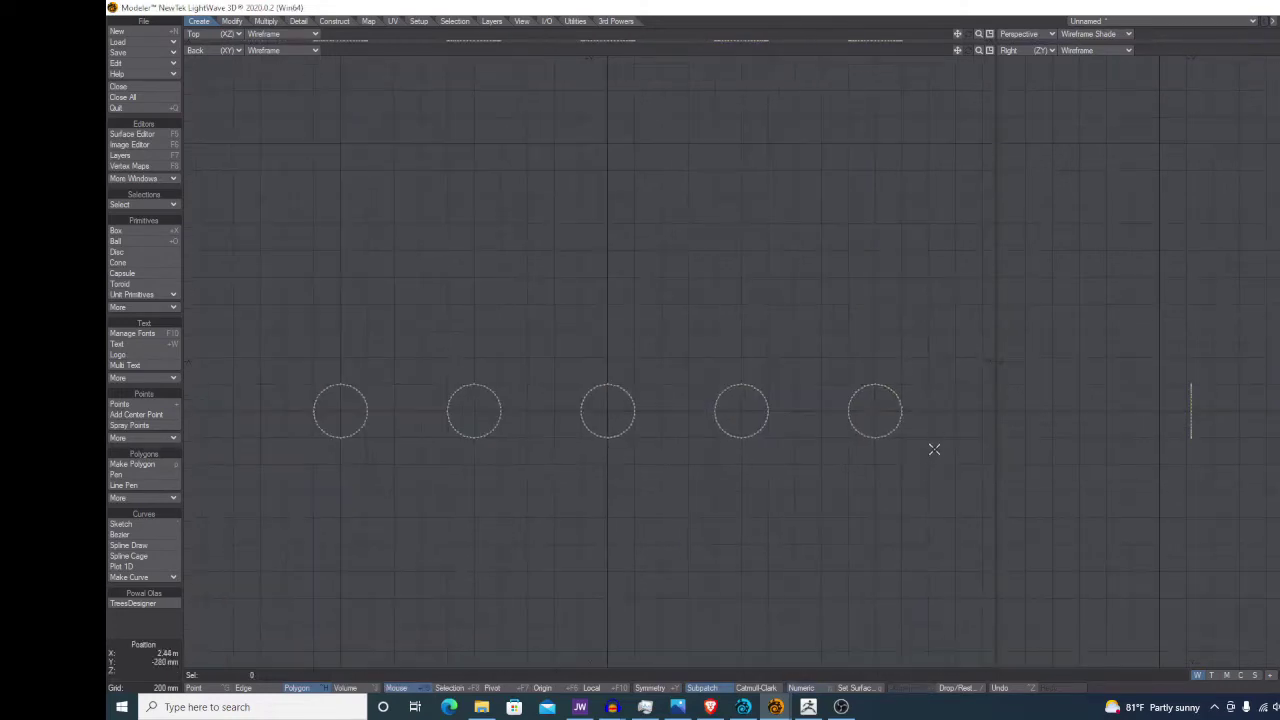
- Place a copy of the disc row about 820 mm higher, stagger it by half a spacing, and delete its extra end disc
right_click_drag(933, 449, 860, 449)
key("t")
left_click_drag(608, 537, 608, 427, "ctrl")
key("t")
left_click_drag(651, 350, 684, 355)
key("Return")
right_click_drag(963, 349, 929, 365)
key("Delete")
- Mirror the upper row of four discs below the middle row
mouse_move(852, 355)
right_mouse_down()
mouse_move(331, 331)
mouse_move(770, 368)
right_mouse_up()
key("shift+v")
key("n")
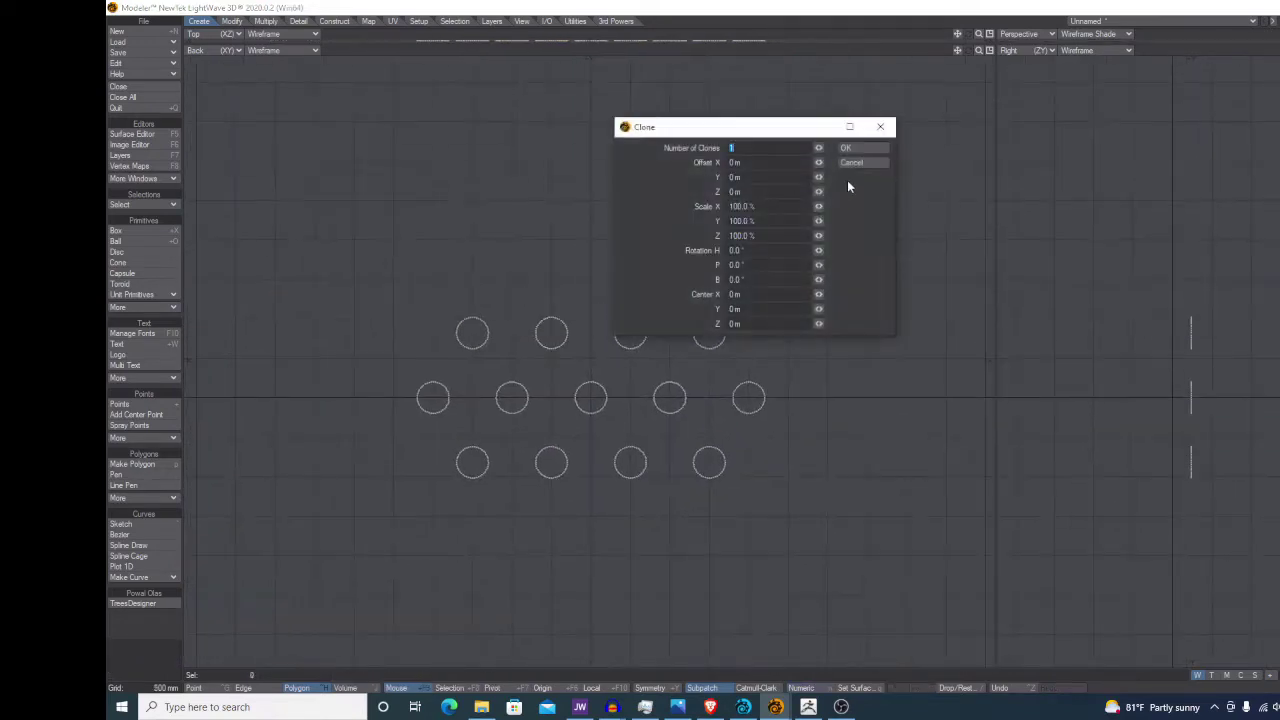
- Check the point coordinates of discs in the middle and upper rows to find their vertical spacing
key("Escape")
scroll(650, 360, "up", 7)
key("space")
left_click(615, 448)
key("i")
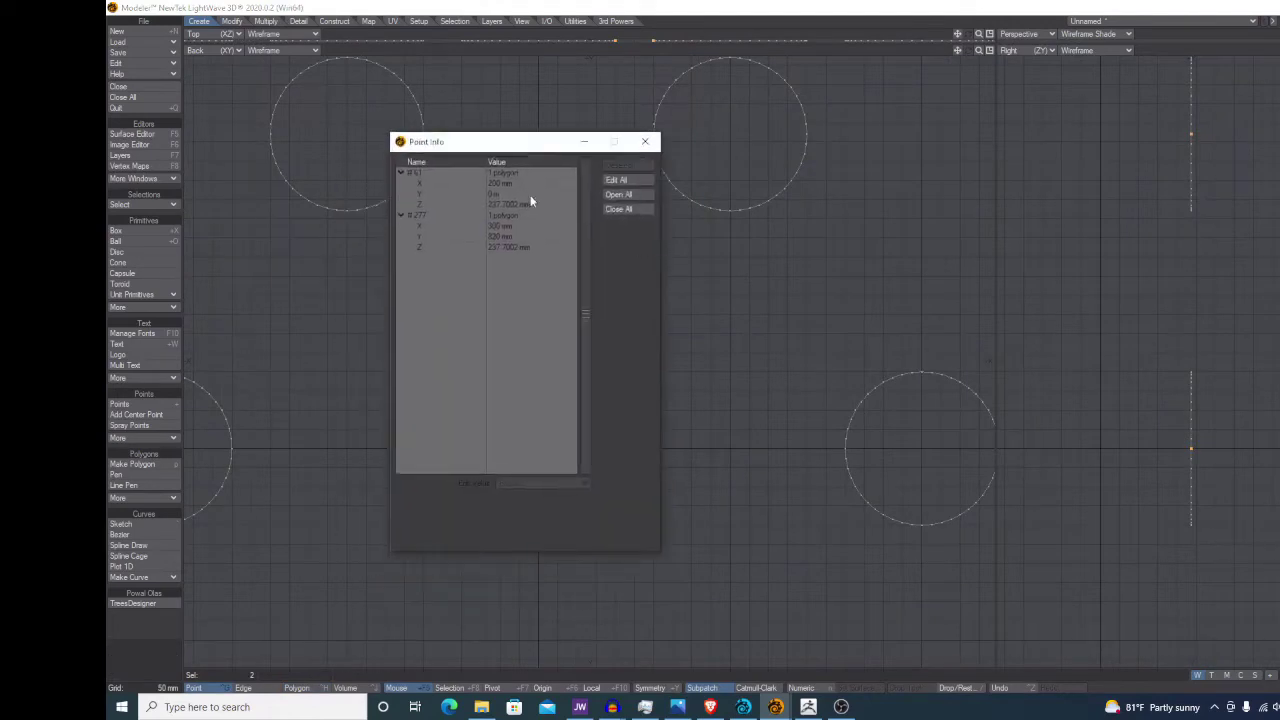
left_click(519, 237)
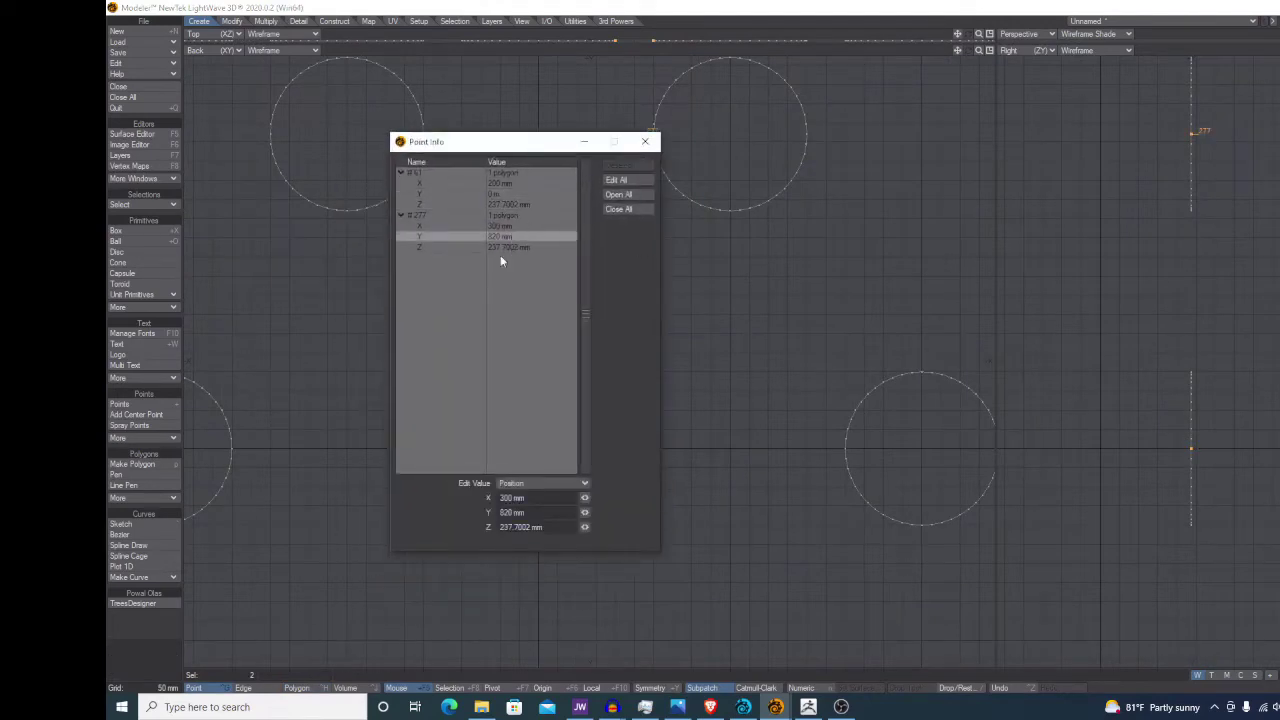
left_click(645, 142)
scroll(698, 348, "down", 7)
key("slash")
key("c")
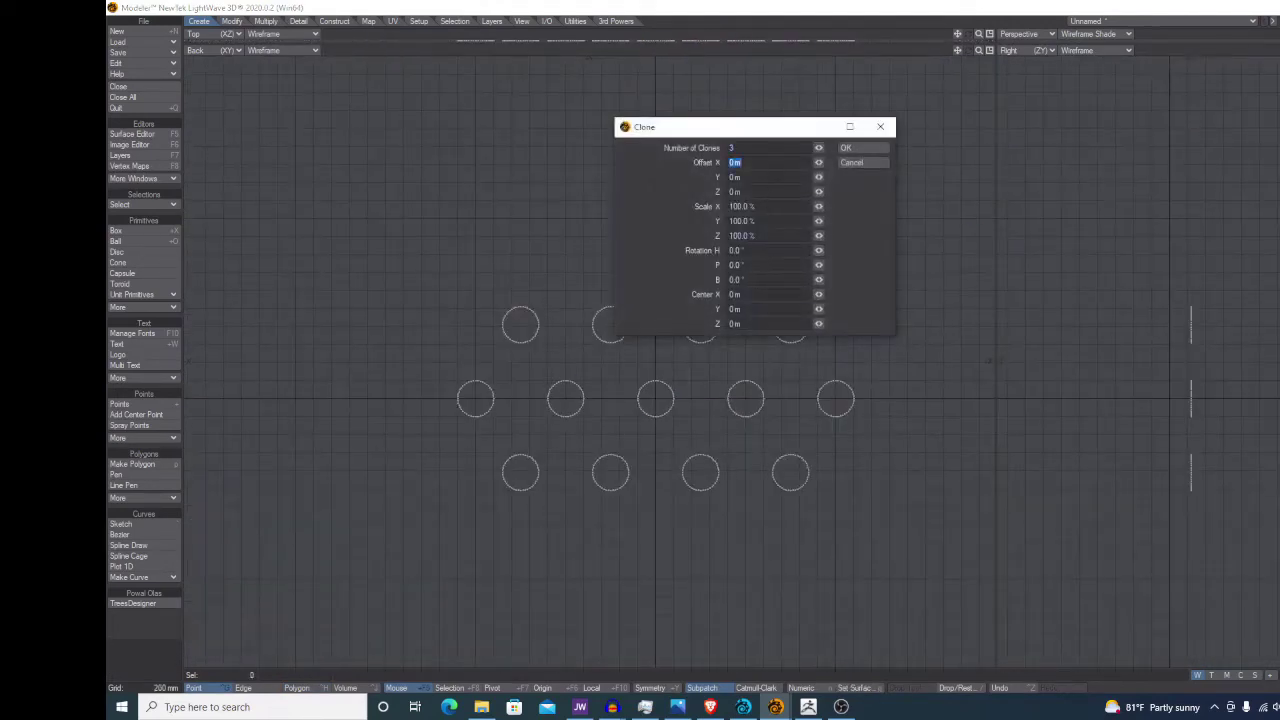
key("Escape")
- Recheck a disc point's coordinates for the clone offset
scroll(705, 292, "up", 7)
left_click(577, 480)
key("i")
left_click(645, 142)
scroll(623, 423, "down", 8)
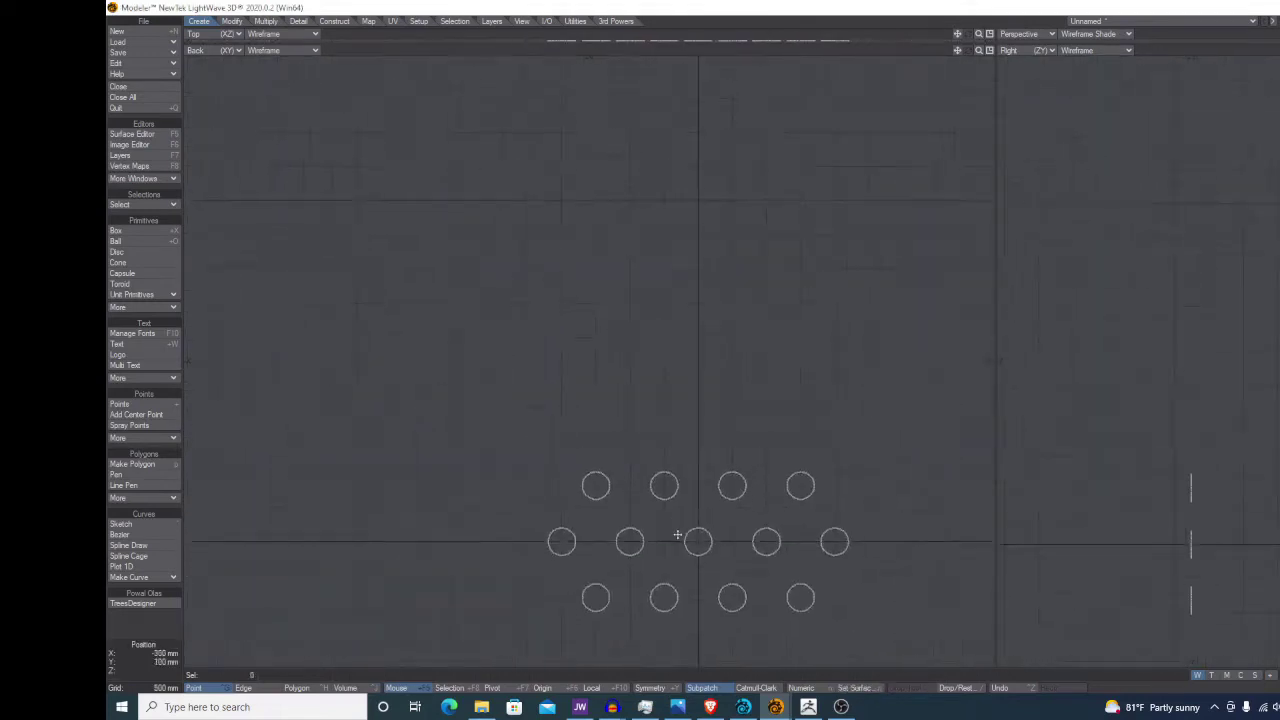
- Try to clone all three disc rows upward along Y, and undo it
key("c")
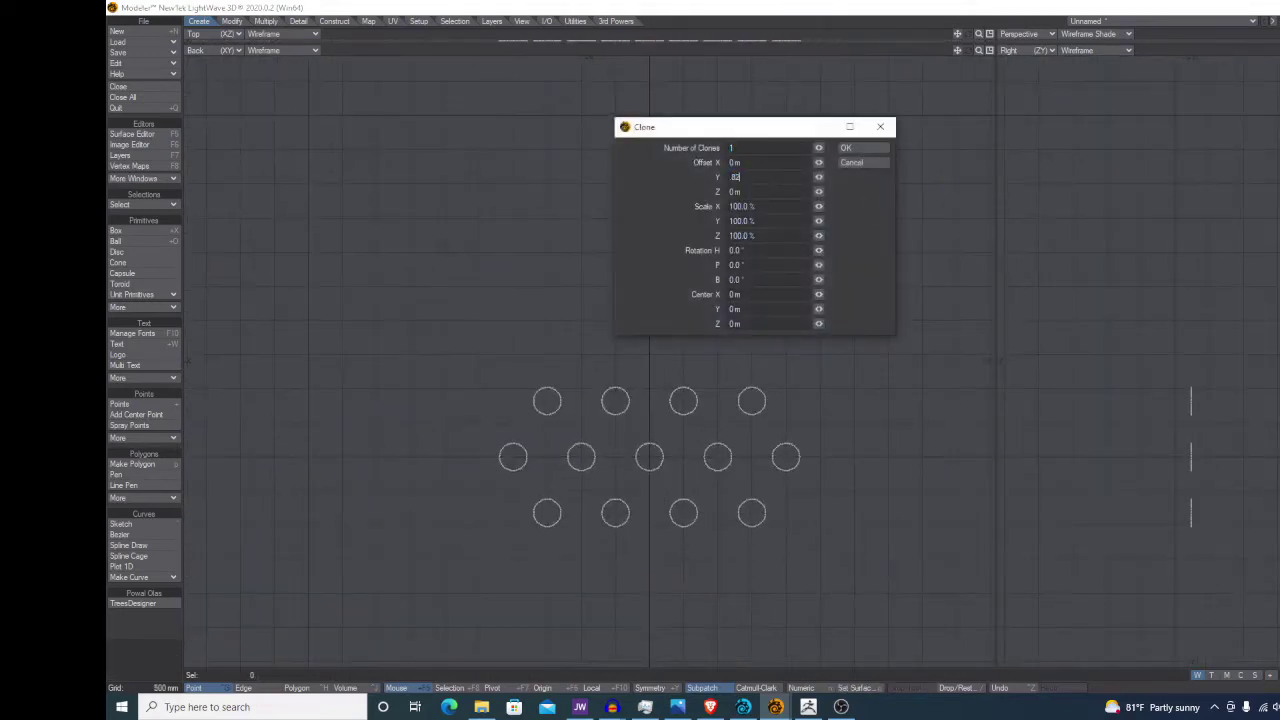
key("Return")
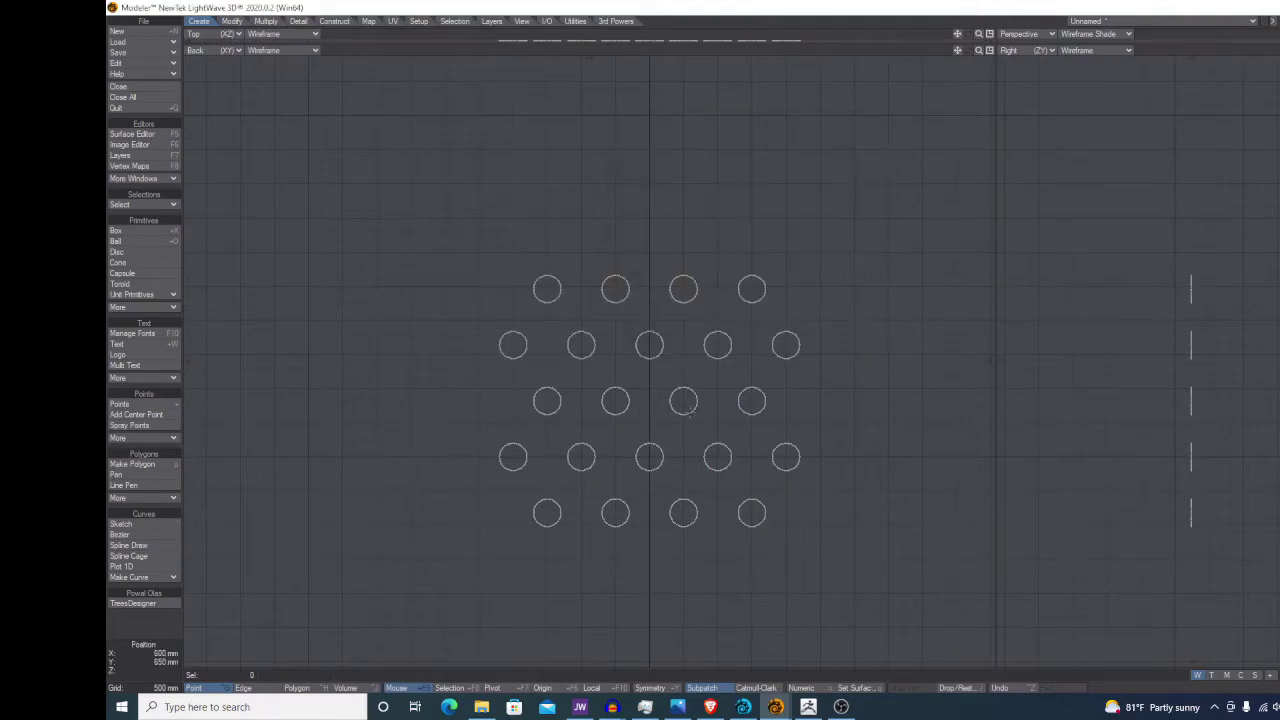
key("u")
- Clone the middle and upper disc rows once, 1.64 m upward along Y
key("space")
key("space")
mouse_move(838, 474)
right_mouse_down()
mouse_move(511, 378)
mouse_move(840, 482)
right_mouse_up()
key("c")
key("Return")
- Select the middle and lower disc rows and clone them once, 1.64 m downward along Y
mouse_move(862, 400)
right_mouse_down()
mouse_move(646, 200)
mouse_move(830, 505)
right_mouse_up()
left_click_drag(830, 513, 843, 484, "alt")
mouse_move(843, 484)
right_mouse_down()
mouse_move(838, 424)
mouse_move(852, 477)
right_mouse_up()
key("c")
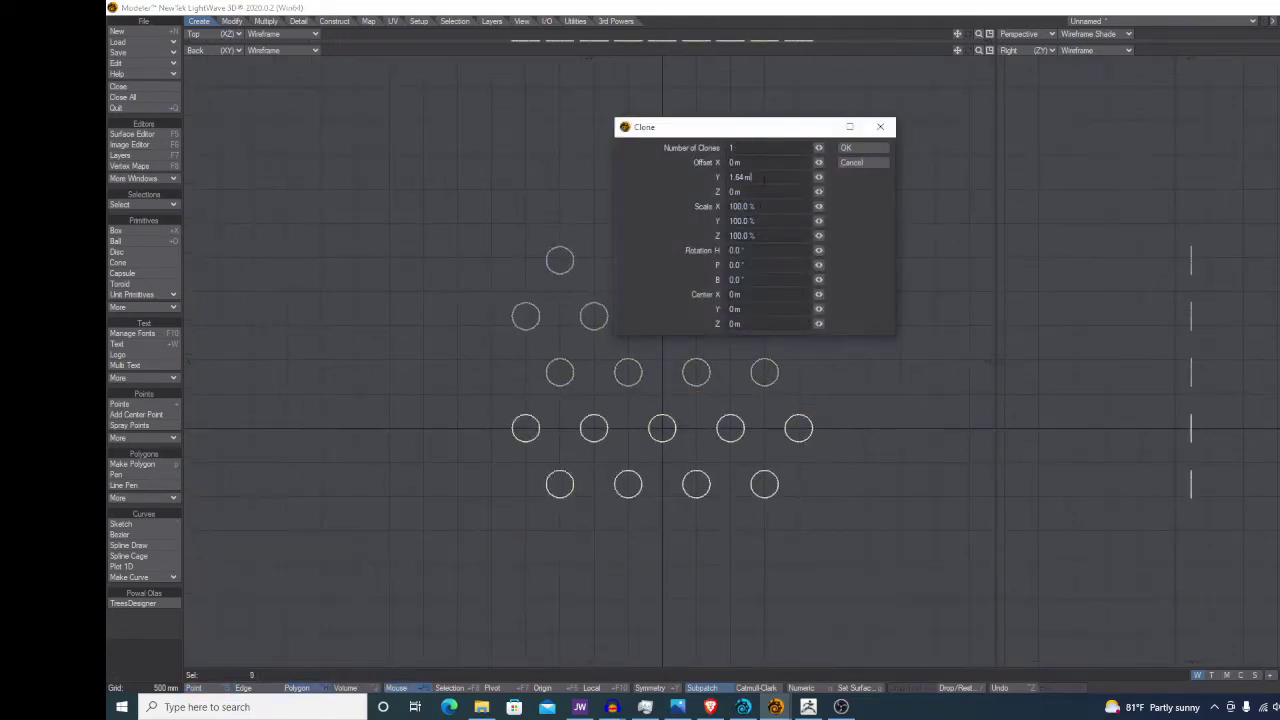
key("Tab")
left_click(847, 150)
- In an empty layer with the discs as background, draw a flat box cornered on the centers of the outer discs
left_click_drag(817, 493, 751, 440, "alt")
key("space")
left_click(1279, 21)
scroll(598, 230, "up", 2)
key("shift+x")
left_click_drag(397, 186, 764, 486)
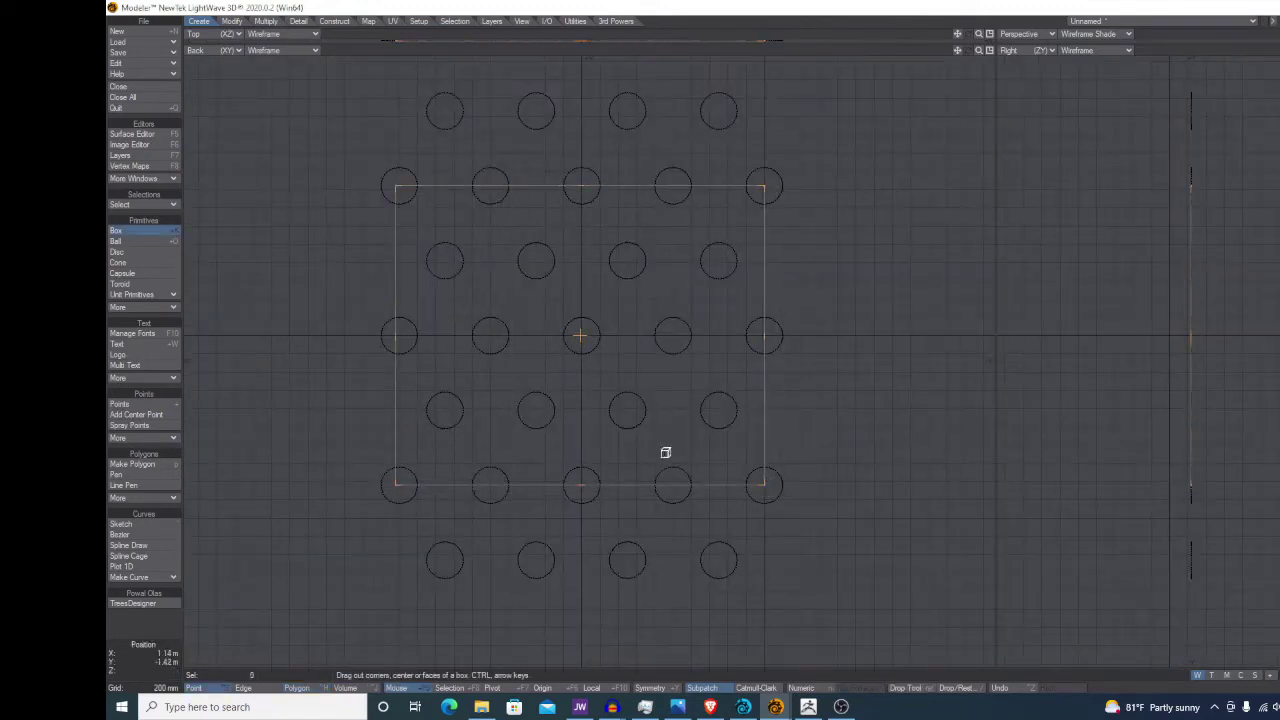
- Adjust the flat box's left and upper edges so they pass exactly through the centers of the outer discs
left_click_drag(399, 334, 401, 334)
scroll(565, 202, "up", 3)
left_click_drag(631, 140, 631, 137)
left_click_drag(605, 133, 738, 98, "ctrl+alt")
left_click_drag(700, 157, 700, 166)
left_click_drag(731, 289, 615, 500, "ctrl+alt")
left_click_drag(731, 459, 709, 372, "ctrl+alt")
left_click_drag(1210, 318, 1168, 300, "alt")
- Finish the box and offset it slightly from the discs along Z
key("space")
key("space")
key("space")
left_click(1147, 326)
key("t")
key("ctrl+z")
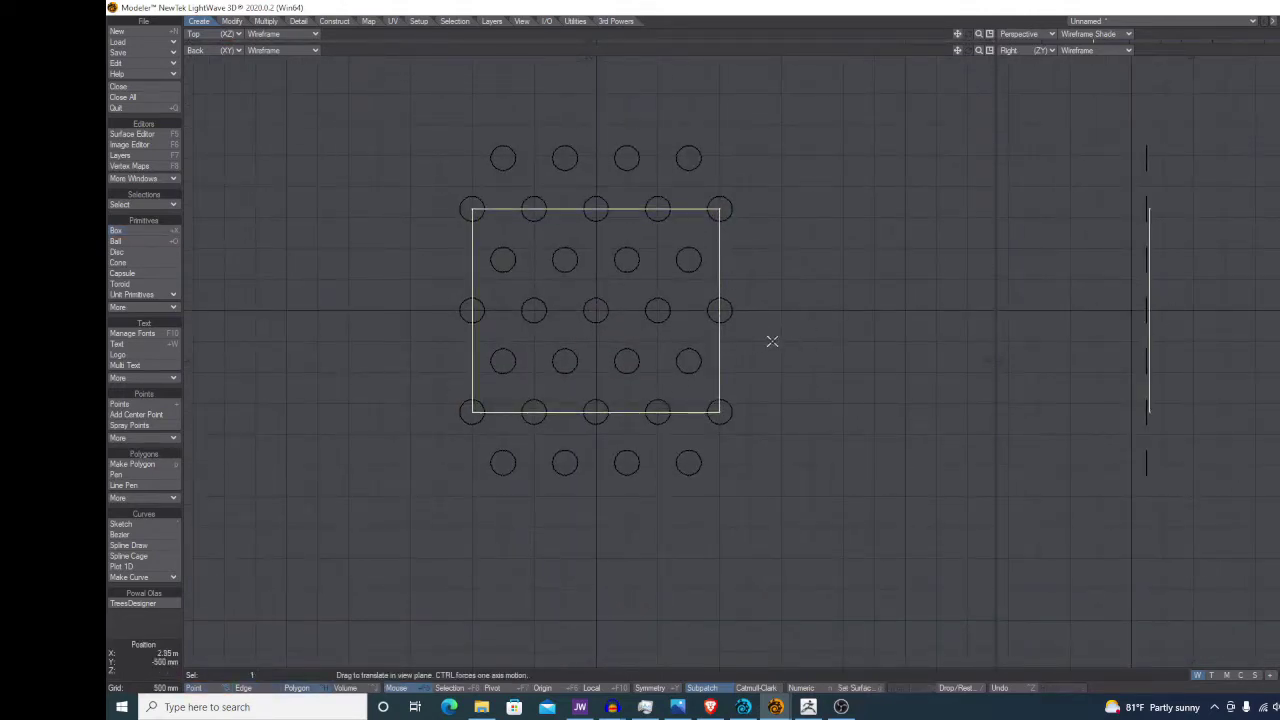
key("space")
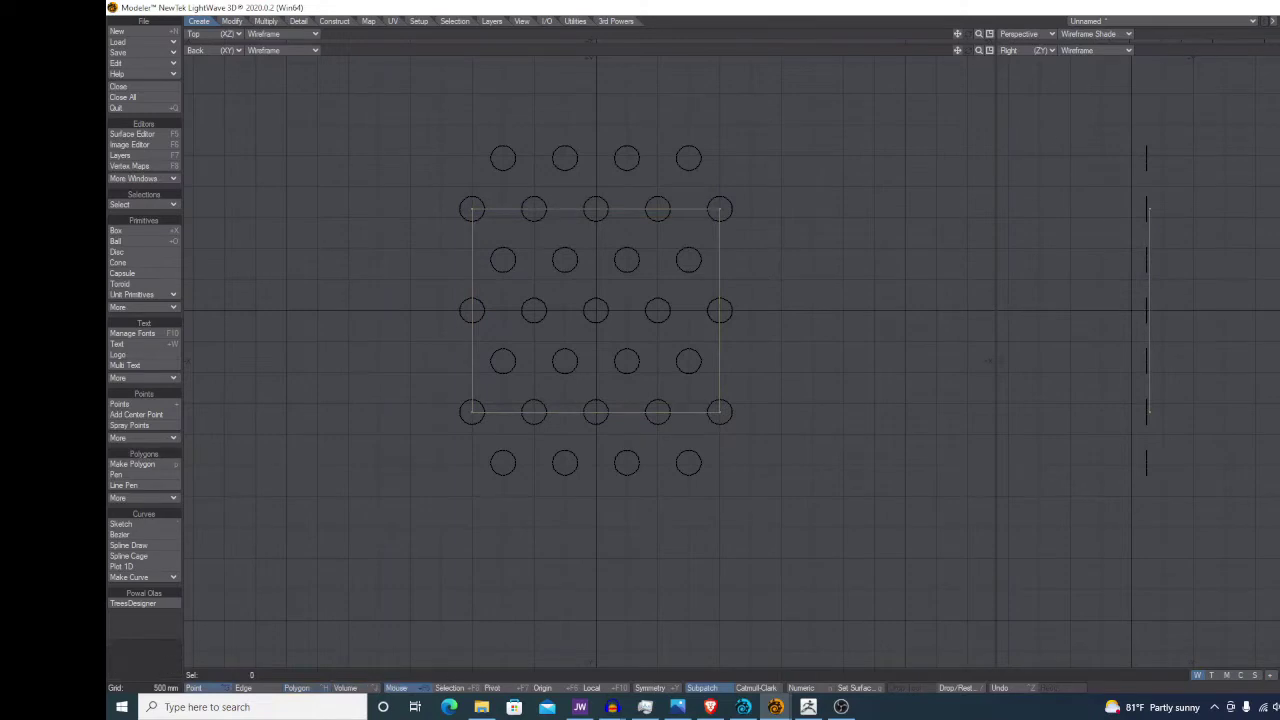
- Select the disc rows lying completely outside the box, above and below it, and delete them
left_click(1278, 21)
left_click(1278, 21, "shift")
right_click_drag(765, 171, 788, 155)
right_click_drag(740, 441, 800, 462, "shift")
key("Delete")
- Assign a surface named black to the remaining discs
left_click(720, 362)
type("qa")
key("Return")
left_click(1278, 21)
left_click(1278, 21)
type("qblack")
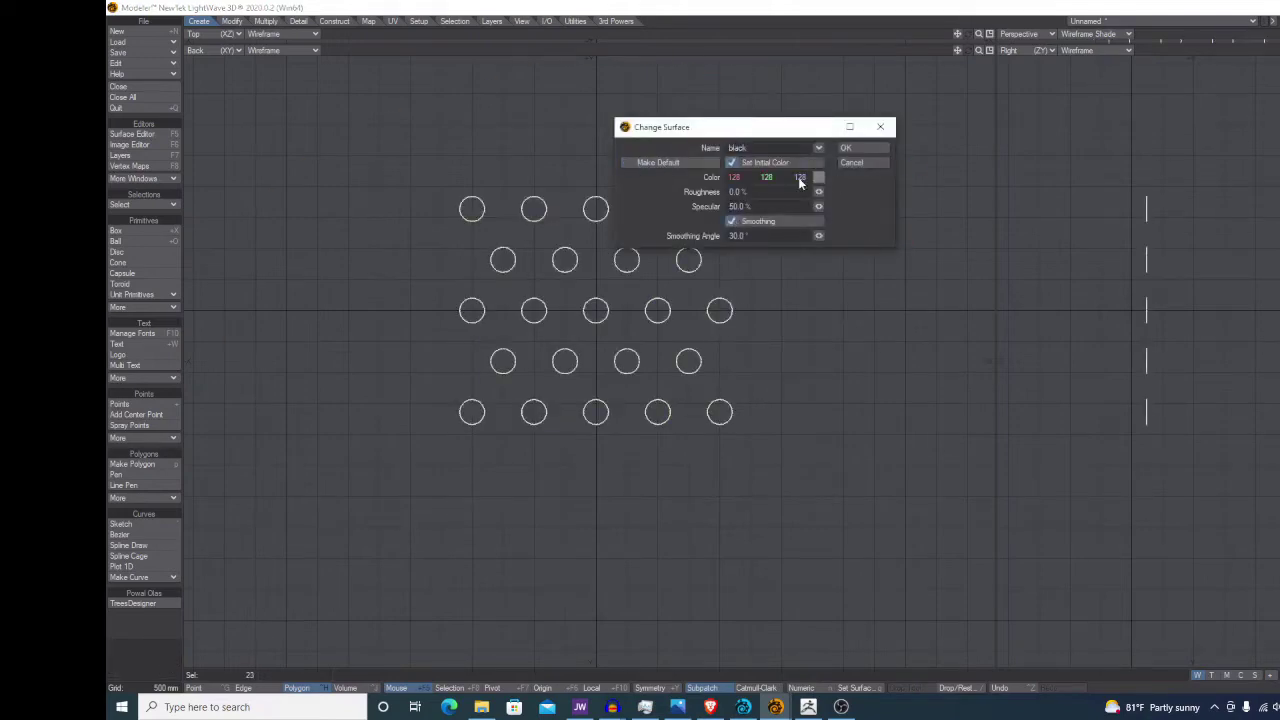
left_click(867, 150)
- Show the discs and box together and move the box along Z so it sits just behind the discs
mouse_move(836, 228)
right_mouse_down()
mouse_move(446, 563)
mouse_move(800, 430)
right_mouse_up()
left_click_drag(996, 47, 801, 358)
left_click_drag(1086, 217, 1248, 53, "alt")
left_click(1278, 21, "shift")
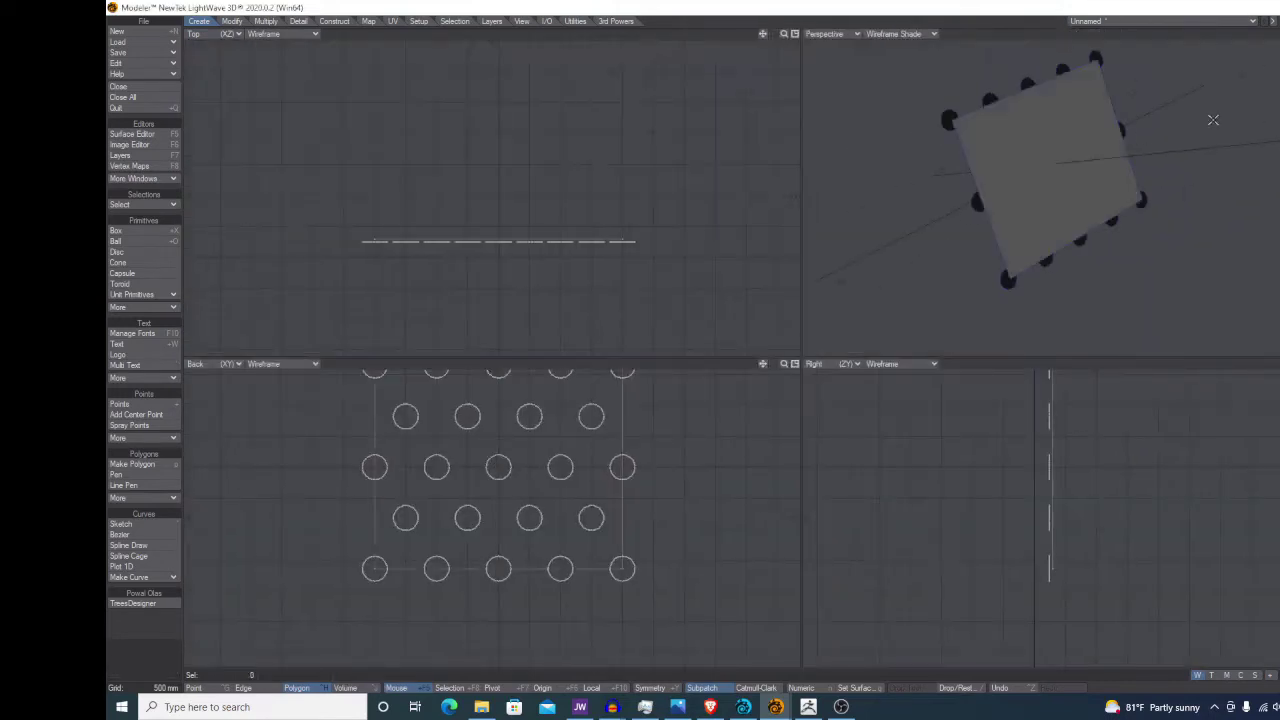
left_click(1066, 148)
key("t")
left_click_drag(494, 280, 494, 286)
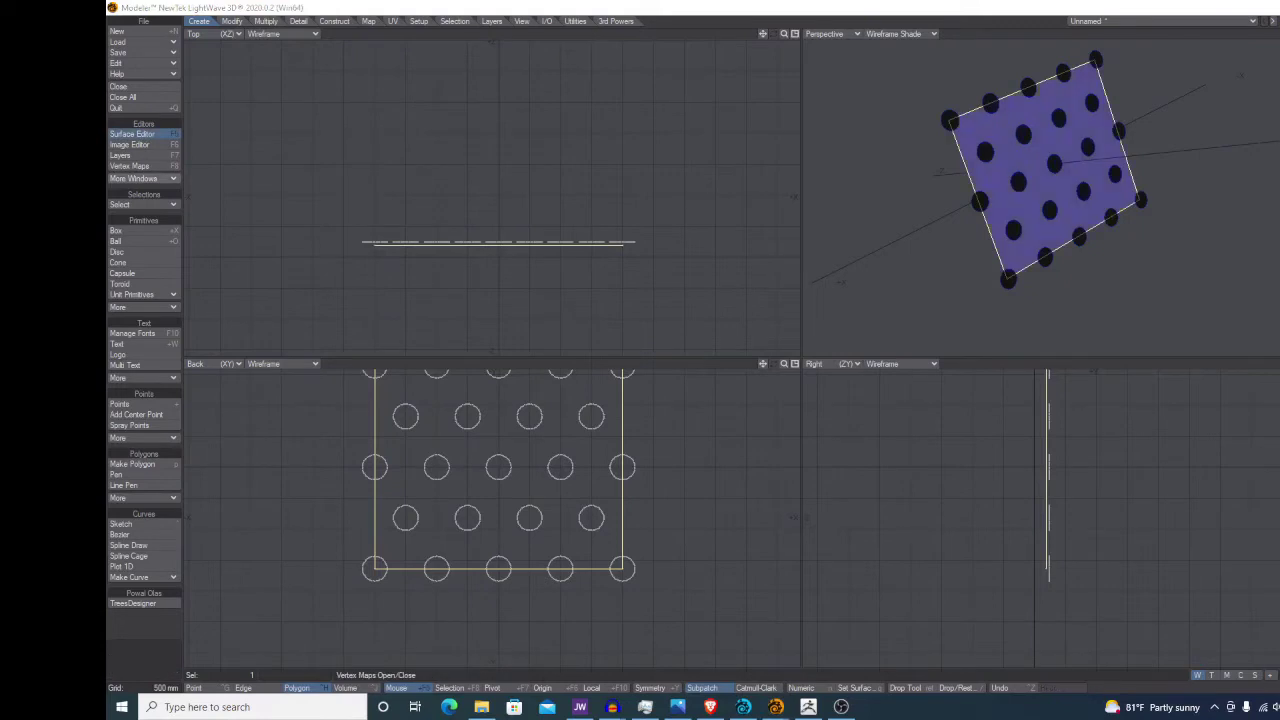
key("space")
- Save the dot pattern object as Pattern_Polkadots
left_click_drag(1050, 190, 1110, 175, "alt")
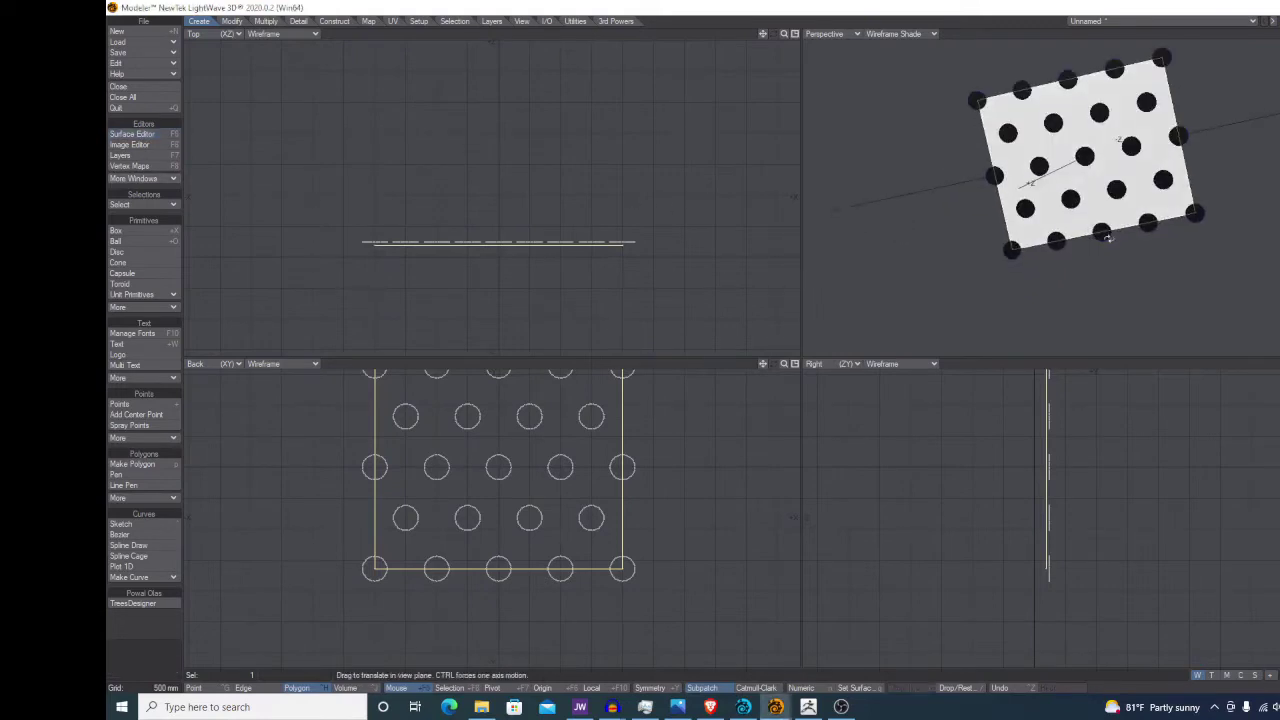
key("slash")
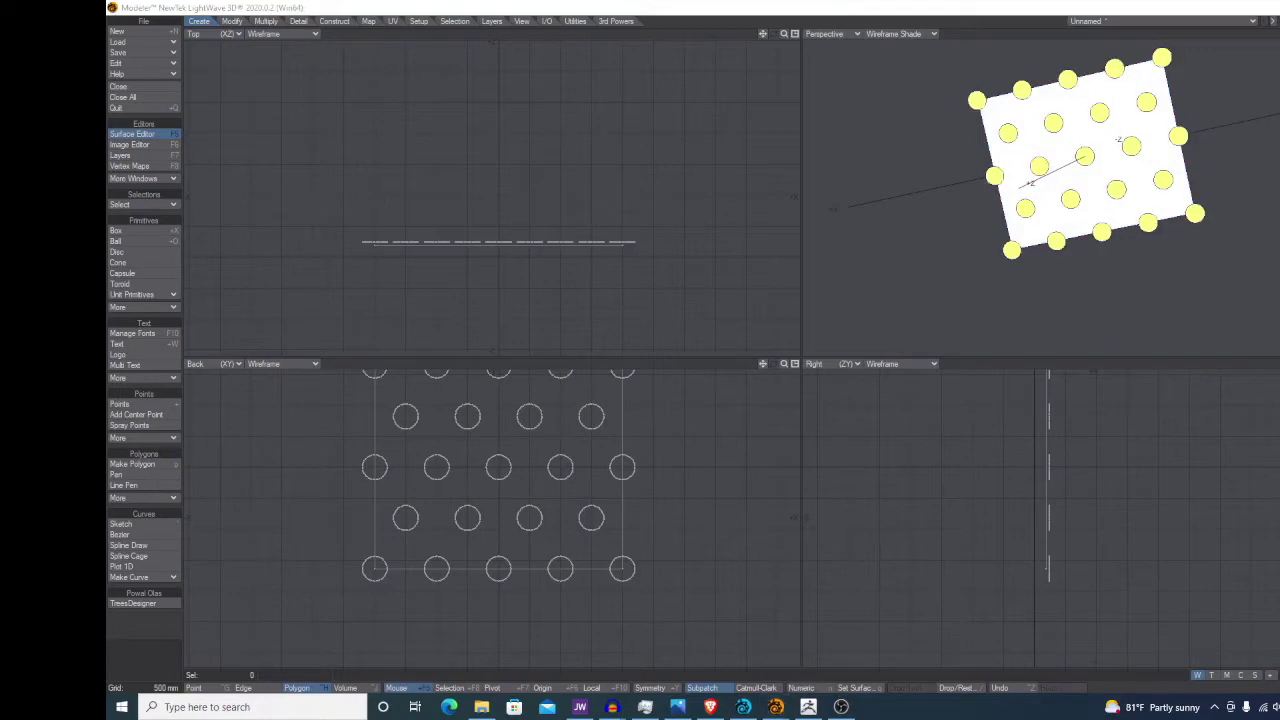
key("s")
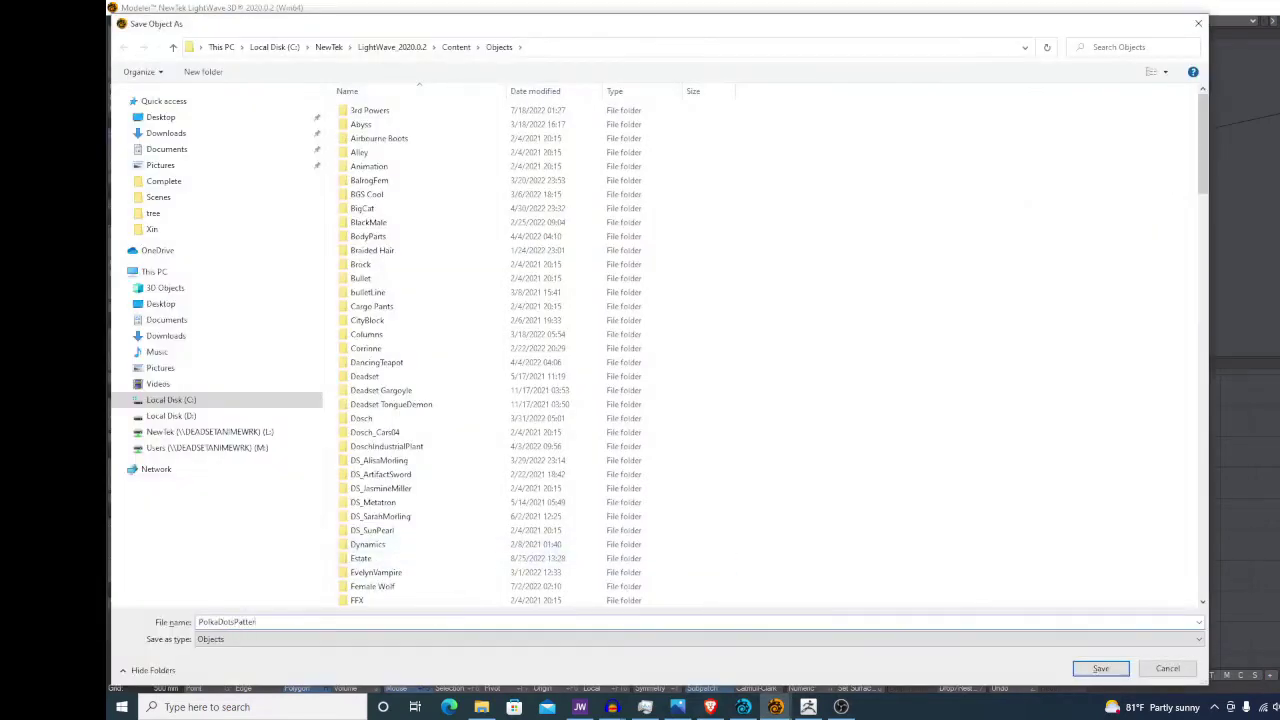
key("Return")
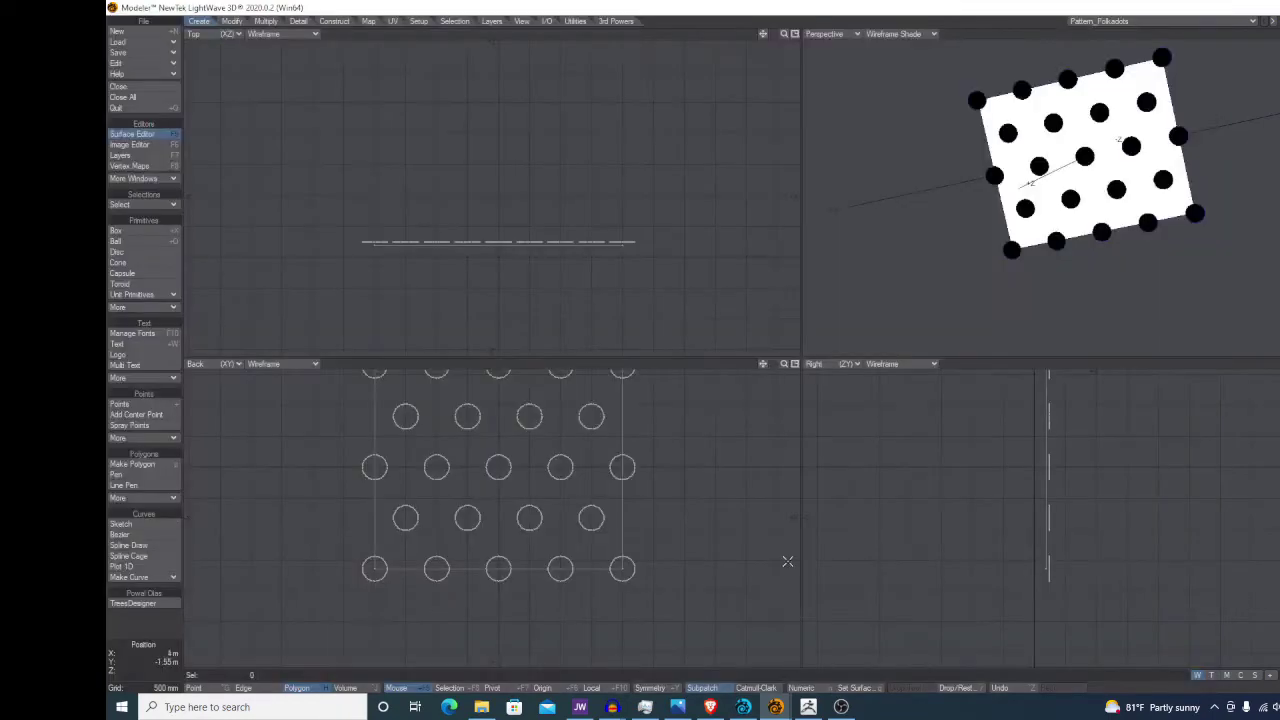
- Switch to LightWave Layout, clear the current scene, and return to it from the pattern's Modeler window
left_click(742, 712)
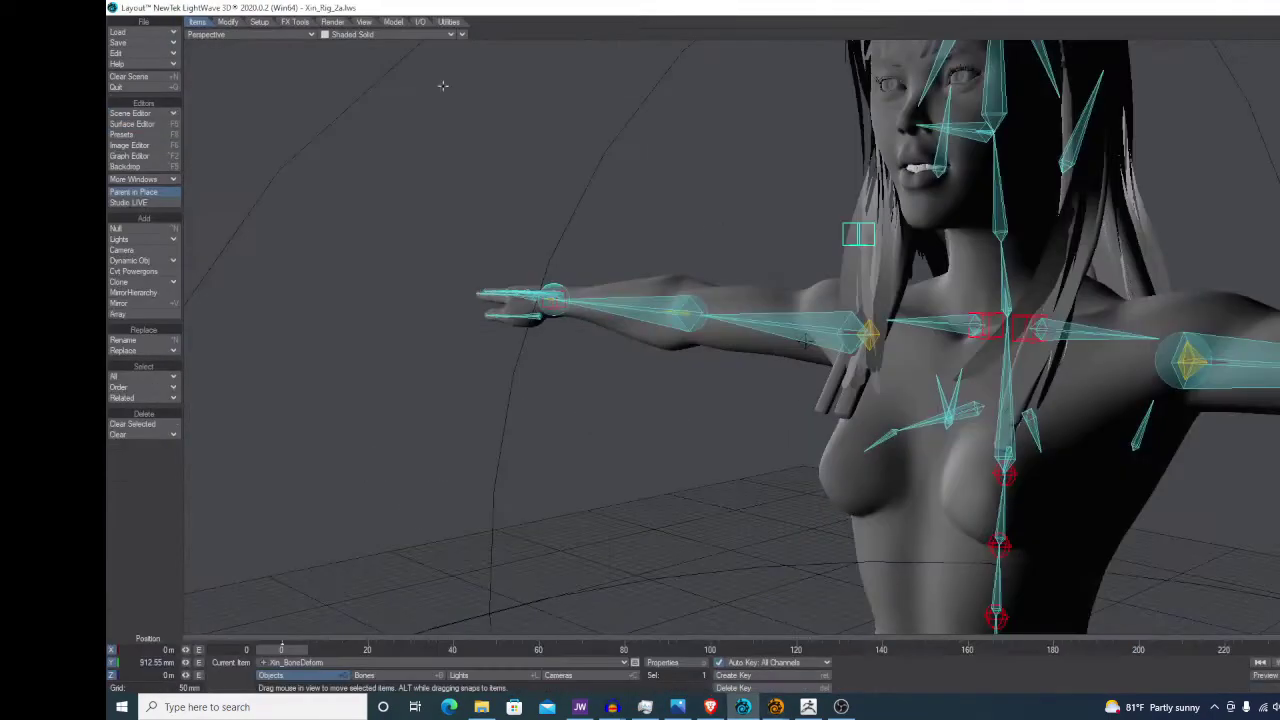
key("shift+n")
left_click(776, 707)
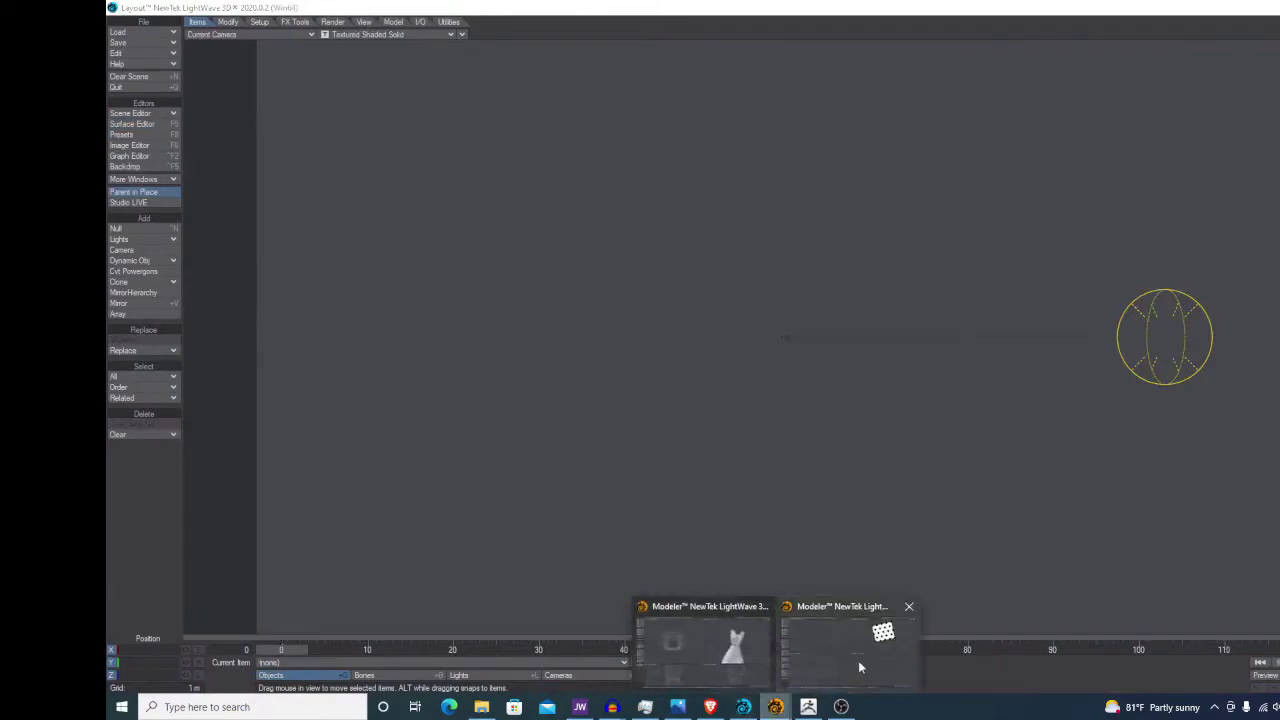
left_click(860, 665)
key("F12")
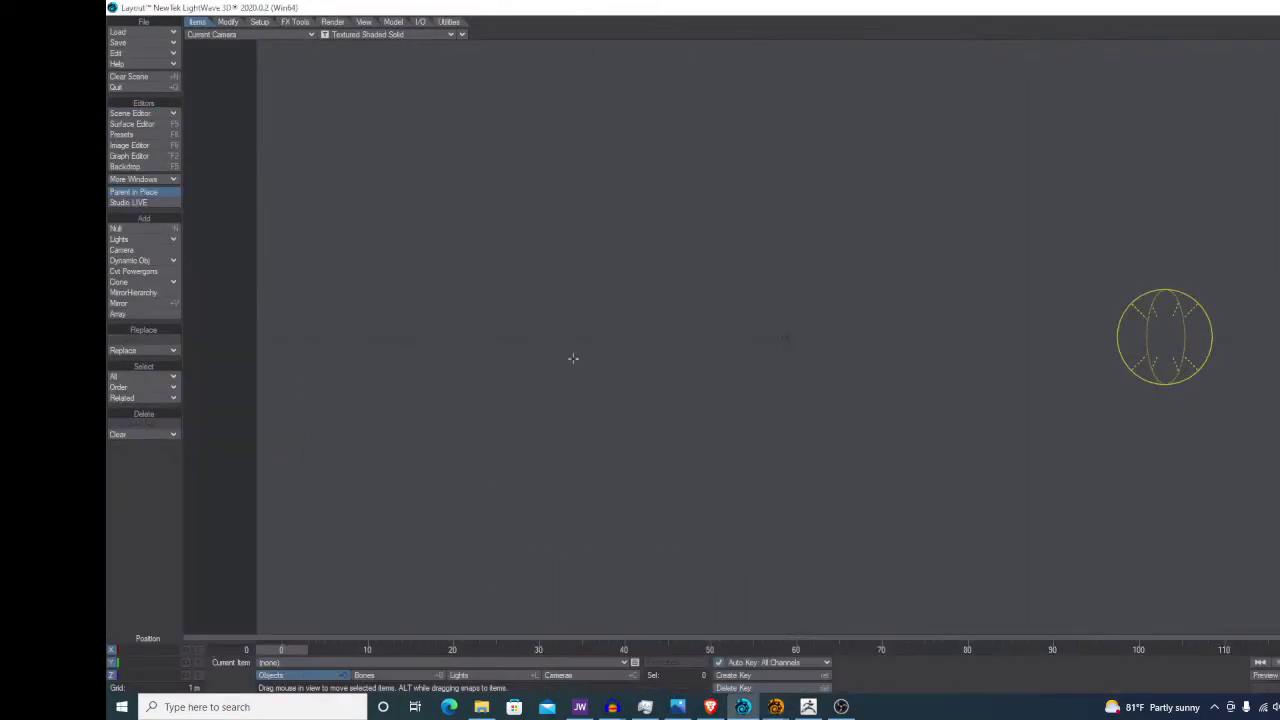
- Load the Pattern_Polkadots object into the empty scene
key("plus")
left_click(502, 50)
scroll(438, 386, "down", 8)
scroll(437, 390, "down", 5)
double_click(400, 292)
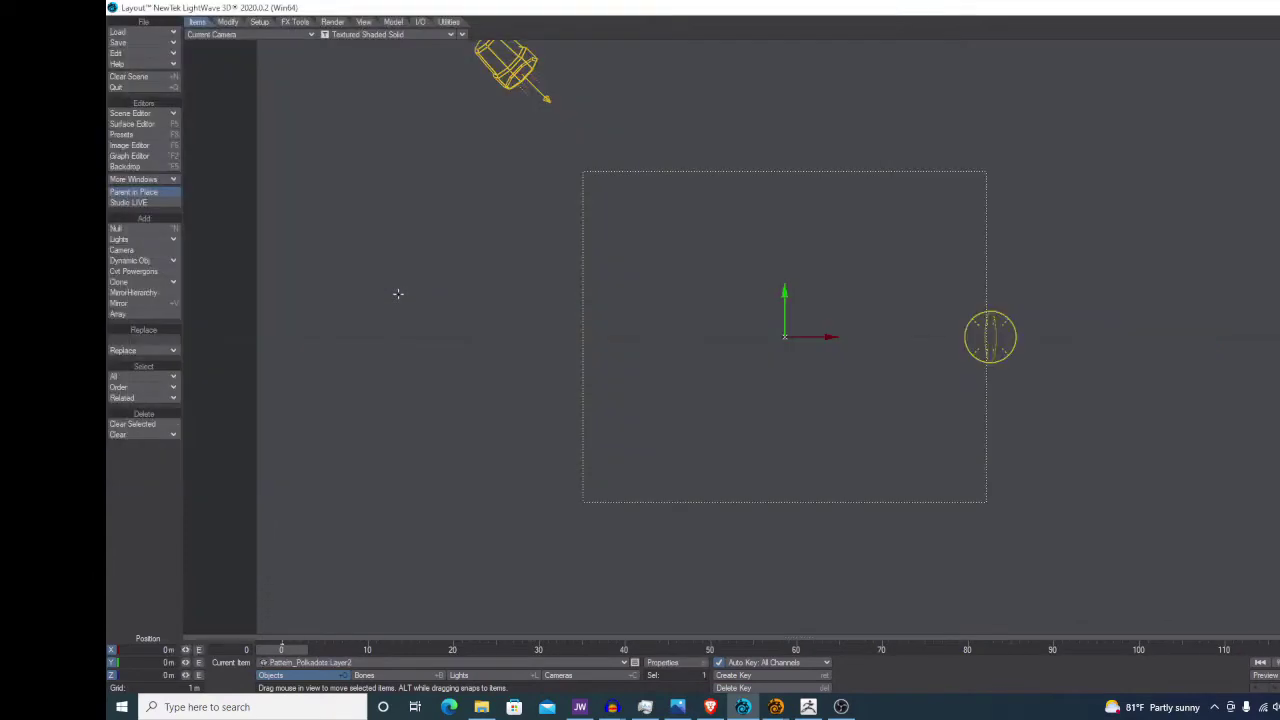
- Parent the Pattern_Polkadots Layer2 object to Layer1 in its motion options
key("4")
left_click_drag(720, 332, 425, 295, "alt")
key("m")
left_click(288, 69)
left_click(290, 78)
key("m")
- Set the Pattern_Polkadots Layer1 rotation to 180° heading and 0° pitch, and look through the camera
left_click(460, 662)
left_click(464, 650)
key("y")
left_click(164, 650)
type("180")
key("Tab")
type("4")
key("Tab")
left_click(164, 662)
type("0")
key("Return")
key("6")
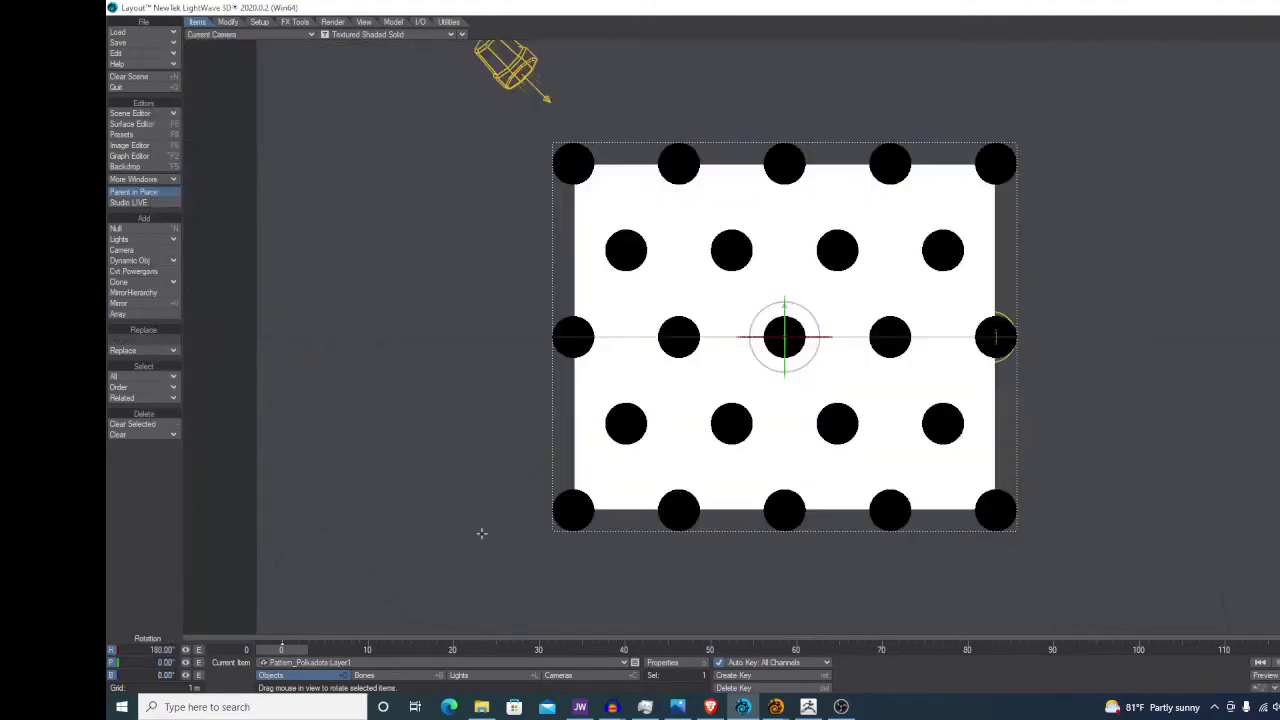
- Move the camera along Z to -5.4531 m so the pattern fills the frame, and preview it with VPR
left_click(559, 677)
left_click_drag(185, 677, 311, 677)
left_click(348, 34)
left_click(340, 98)
- Select the environment light and inspect its properties
key("ctrl+p")
left_click(934, 77)
left_click(535, 662)
left_click(516, 677)
left_click(540, 662)
left_click(540, 673)
key("p")
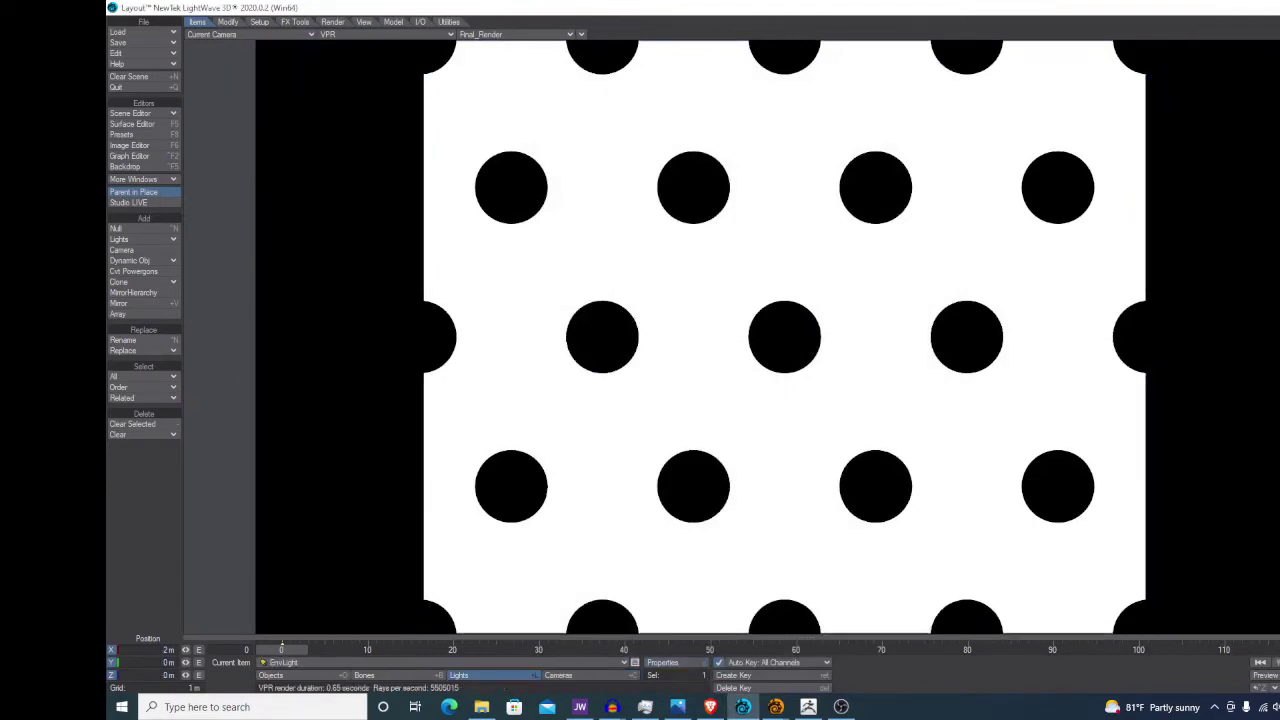
- Set the camera's render resolution to a custom 1280 by 1280 pixels
left_click(566, 678)
key("p")
left_click(513, 205)
left_click(391, 228)
key("Tab")
type("1280")
key("Tab")
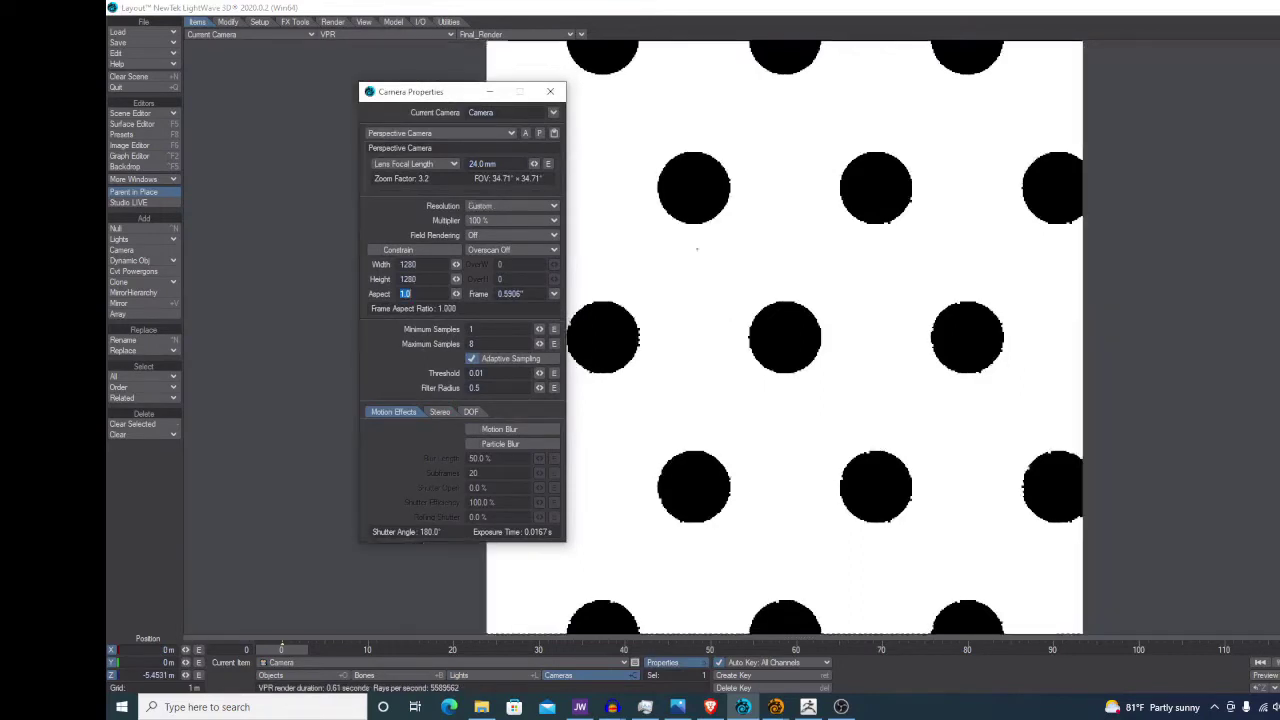
left_click(552, 92)
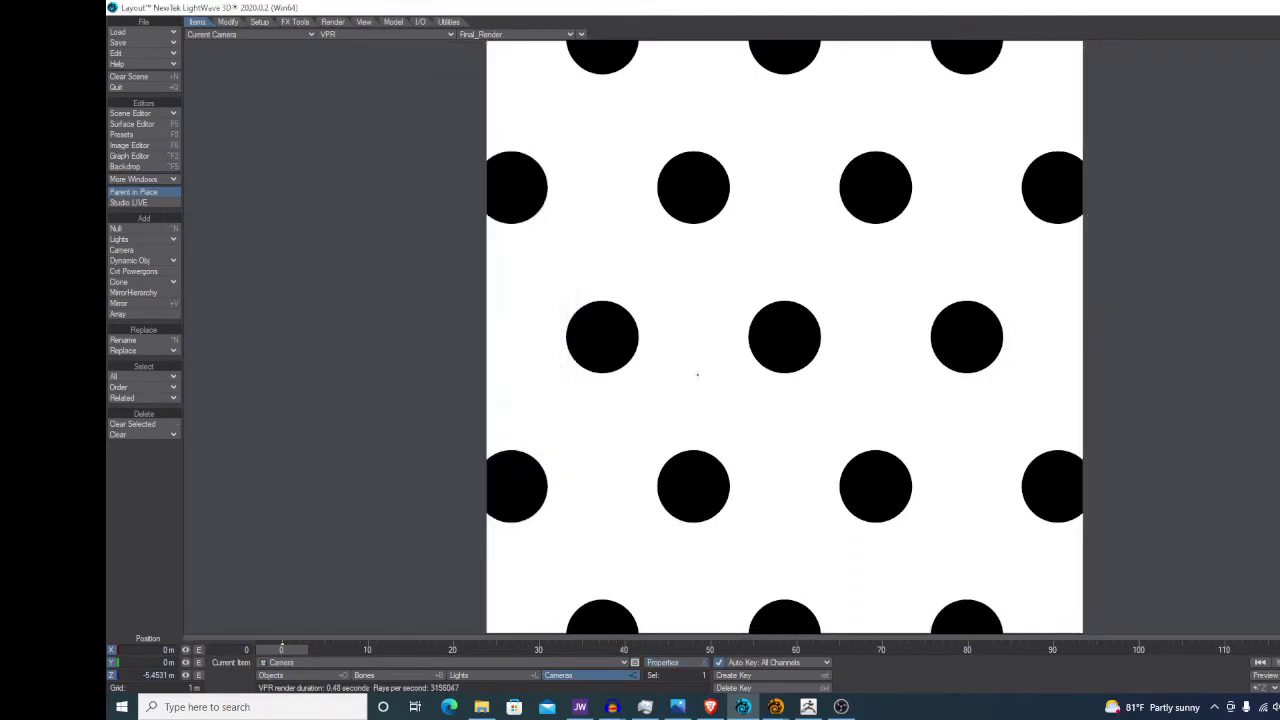
- Narrow the camera's render width to 1172 pixels so both side edges cut through the dots
key("p")
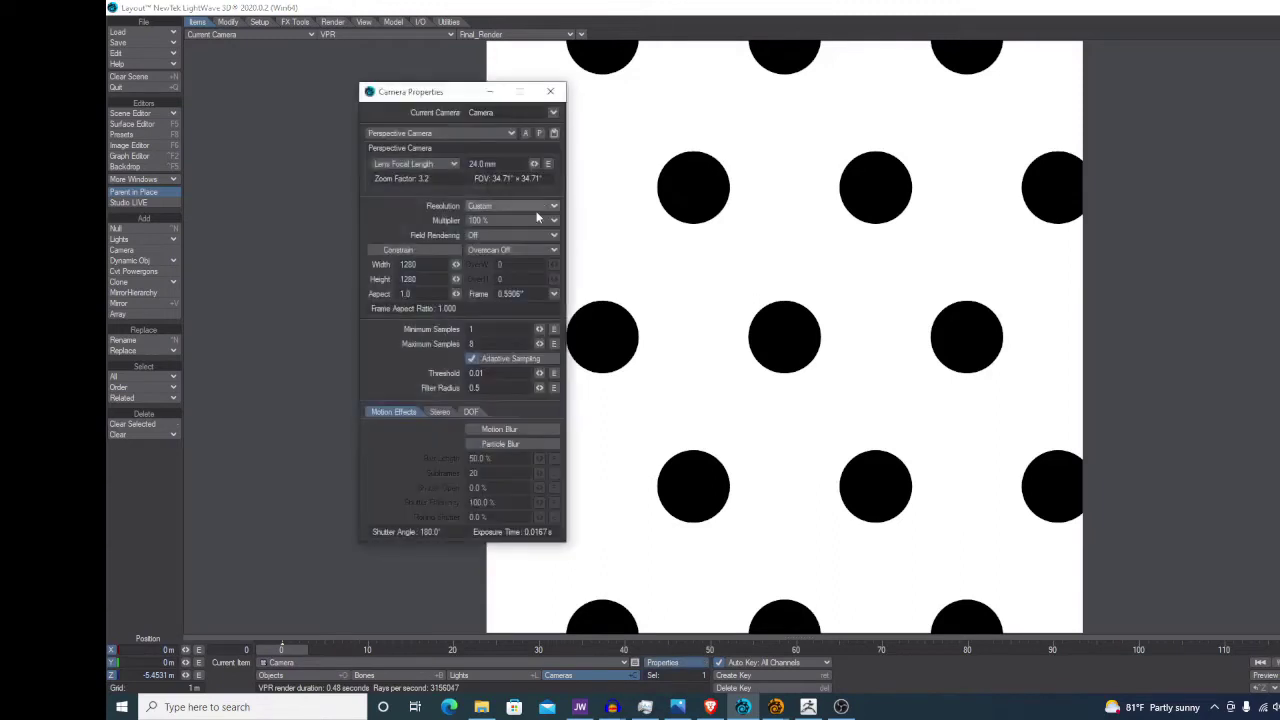
left_click_drag(456, 264, 426, 264)
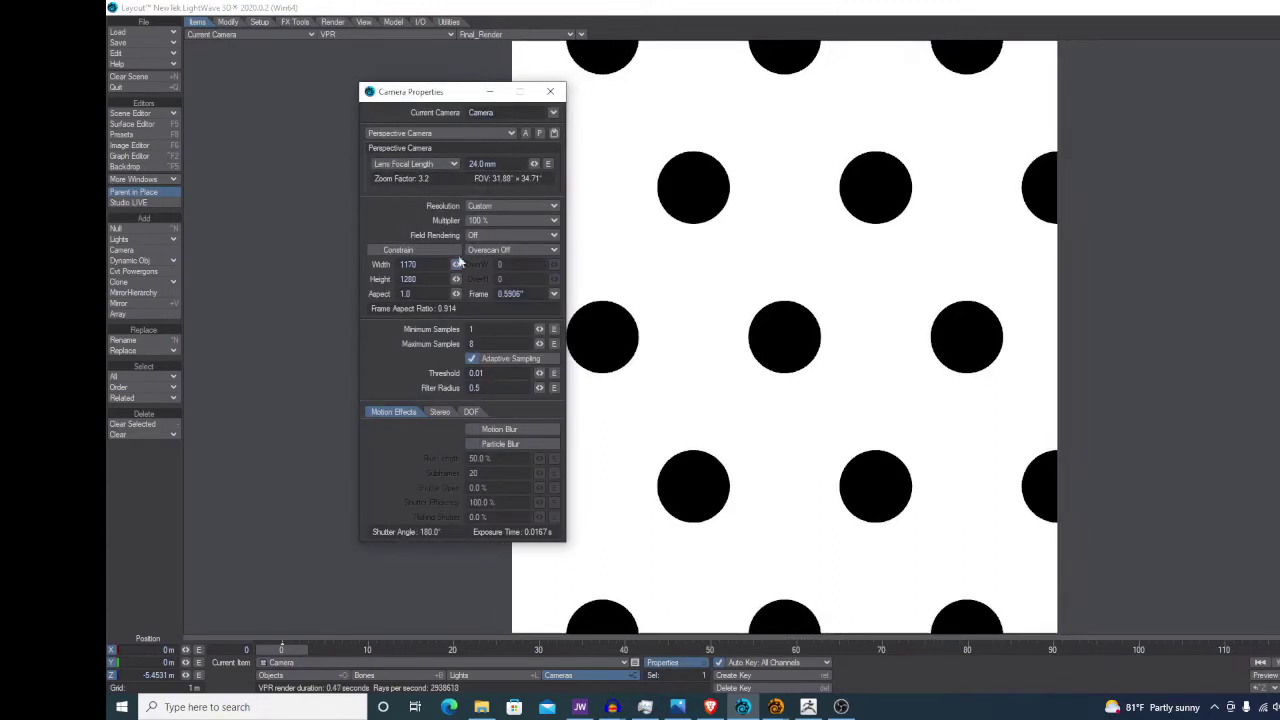
type("1200")
key("Tab")
left_click_drag(401, 264, 547, 291)
type("1100")
key("Tab")
left_click_drag(456, 264, 476, 264)
key("p")
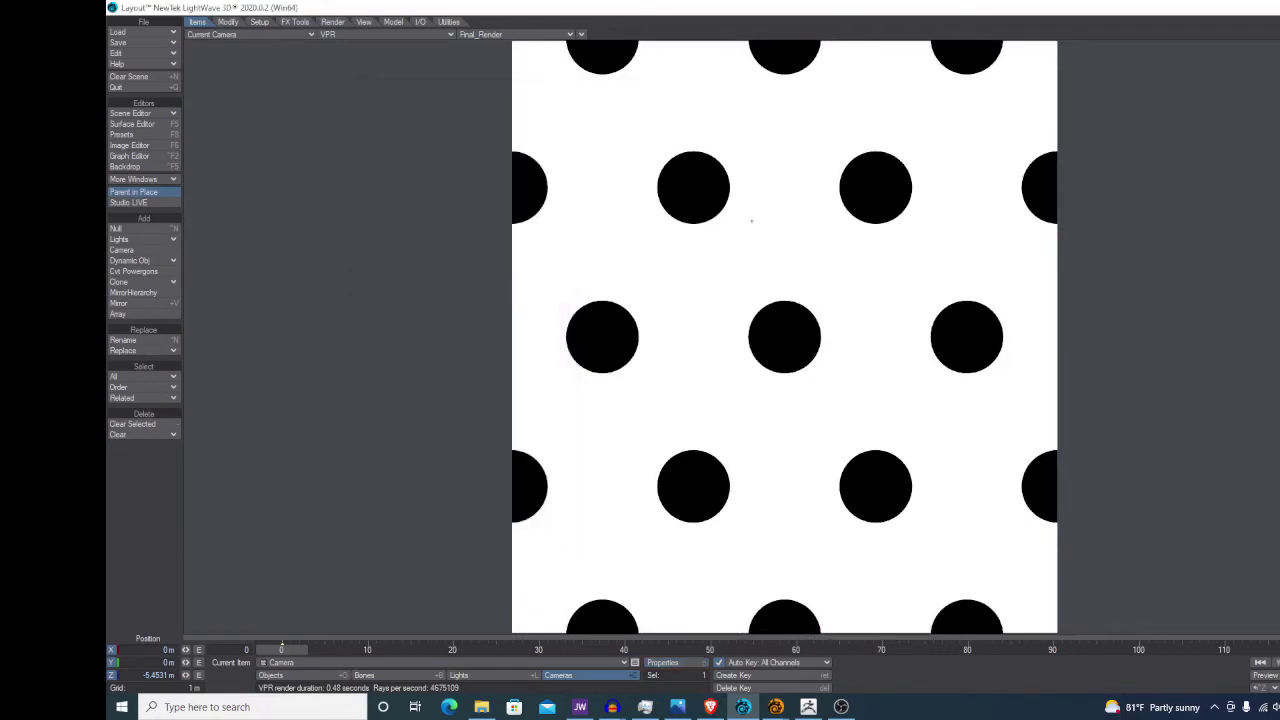
- Render a test frame of the dot pattern, check it, and close the render windows
key("F9")
left_click_drag(844, 115, 908, 104)
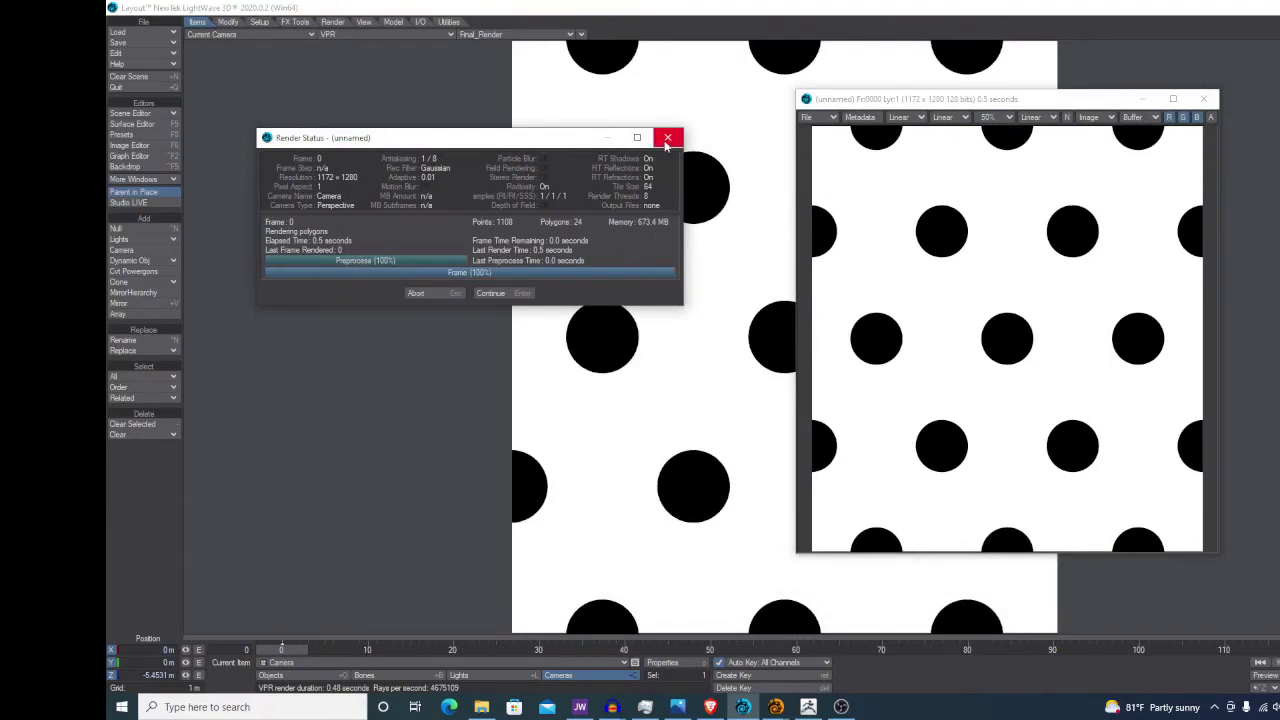
left_click(667, 137)
left_click(1203, 100)
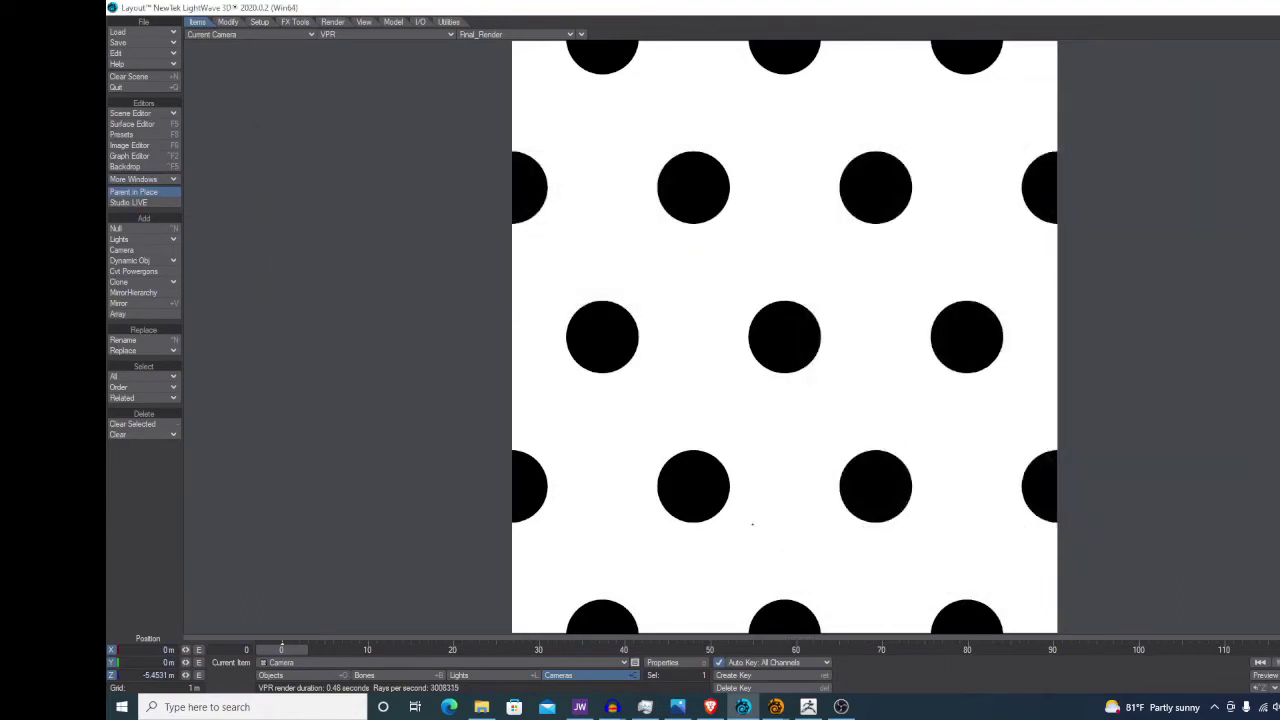
- Set the camera's minimum samples to 8 and render the frame again
key("p")
left_click(550, 92)
key("F9")
- Save the rendered pattern as a 24-bit PNG with a name starting Pattern_Po, and close the render windows
left_click(815, 120)
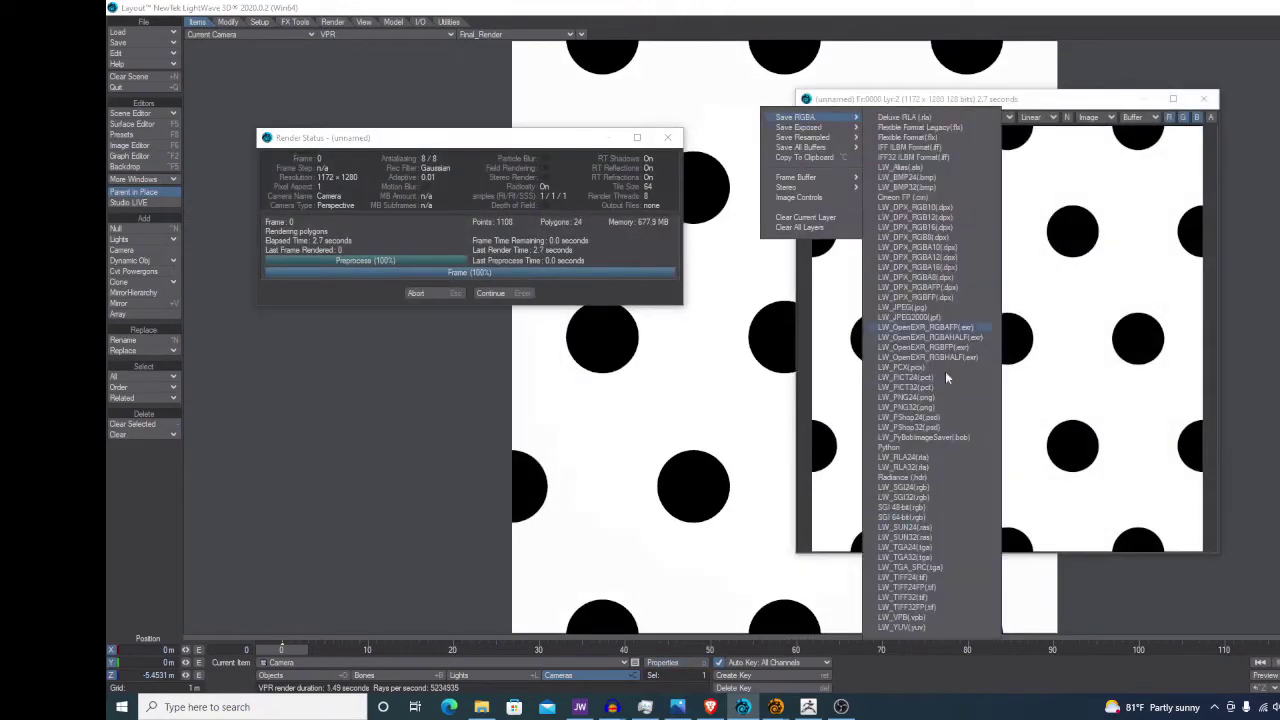
left_click(937, 488)
left_click_drag(718, 93, 688, 94)
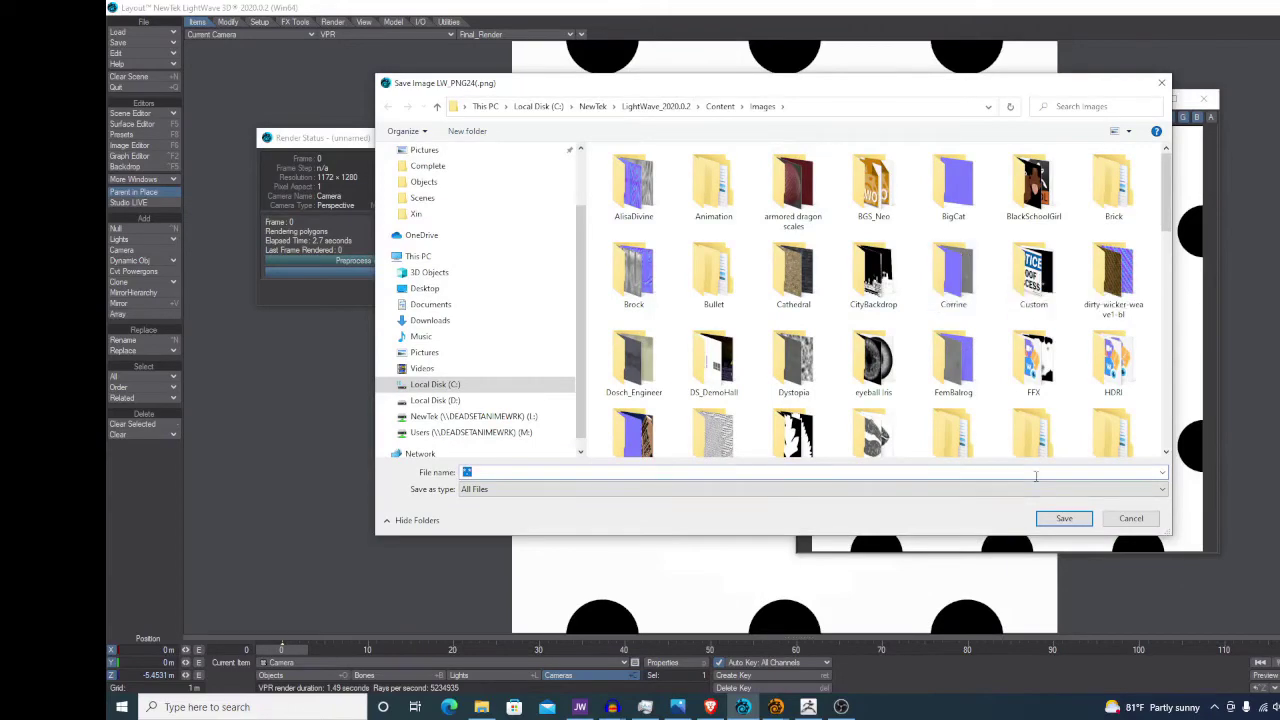
scroll(918, 281, "down", 2)
scroll(918, 281, "up", 2)
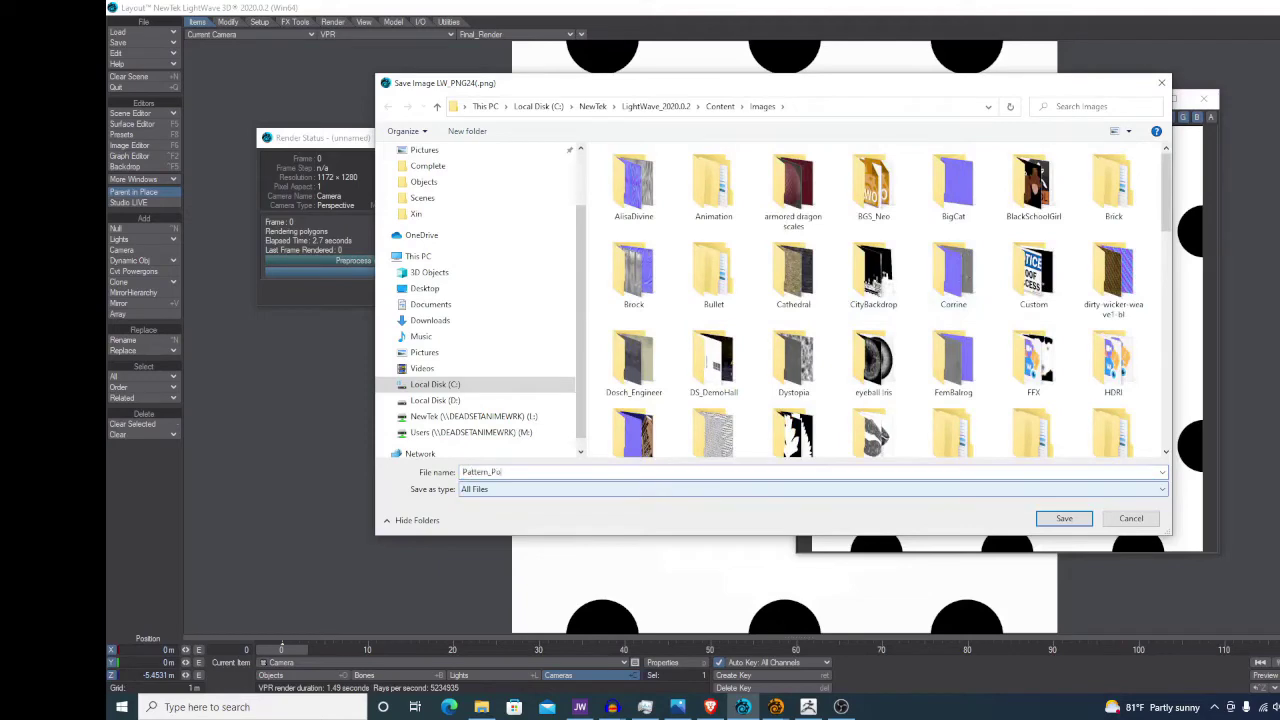
key("Return")
left_click(438, 295)
left_click(1204, 99)
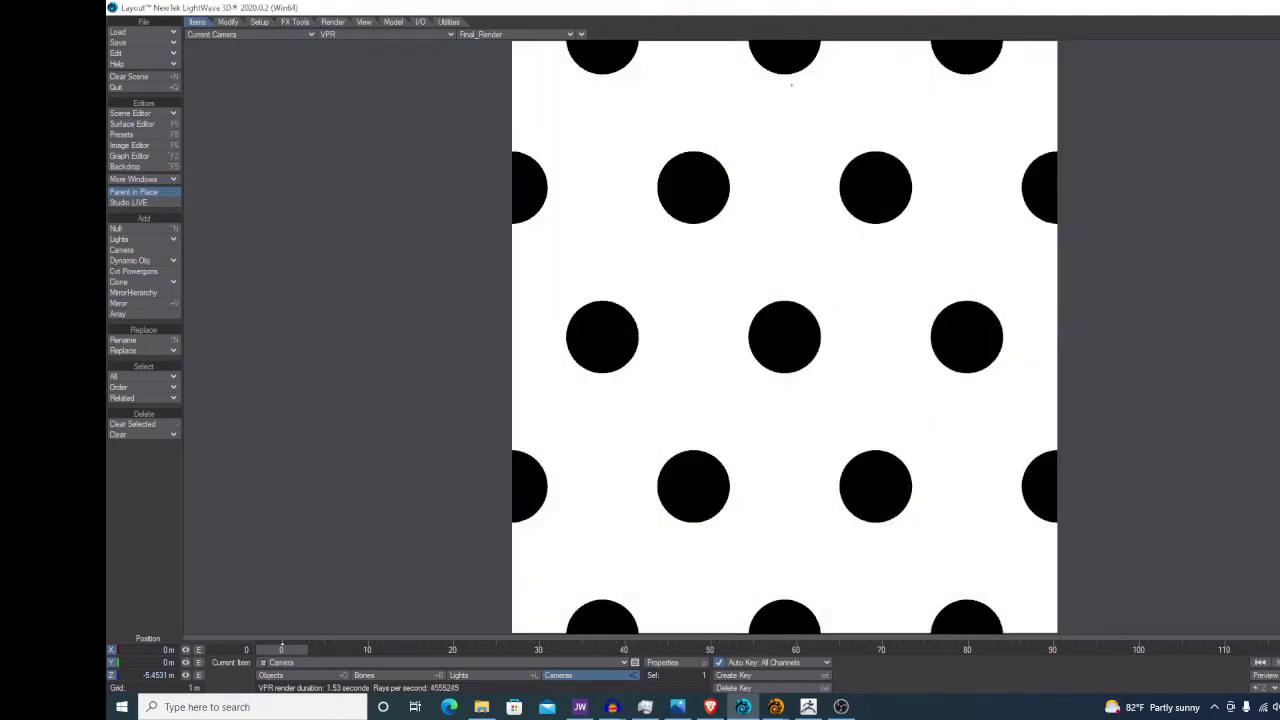
- Clear the Layout scene and switch to ZBrush with the sundress sculpt
left_click(129, 77)
left_click(402, 462)
left_click(743, 707)
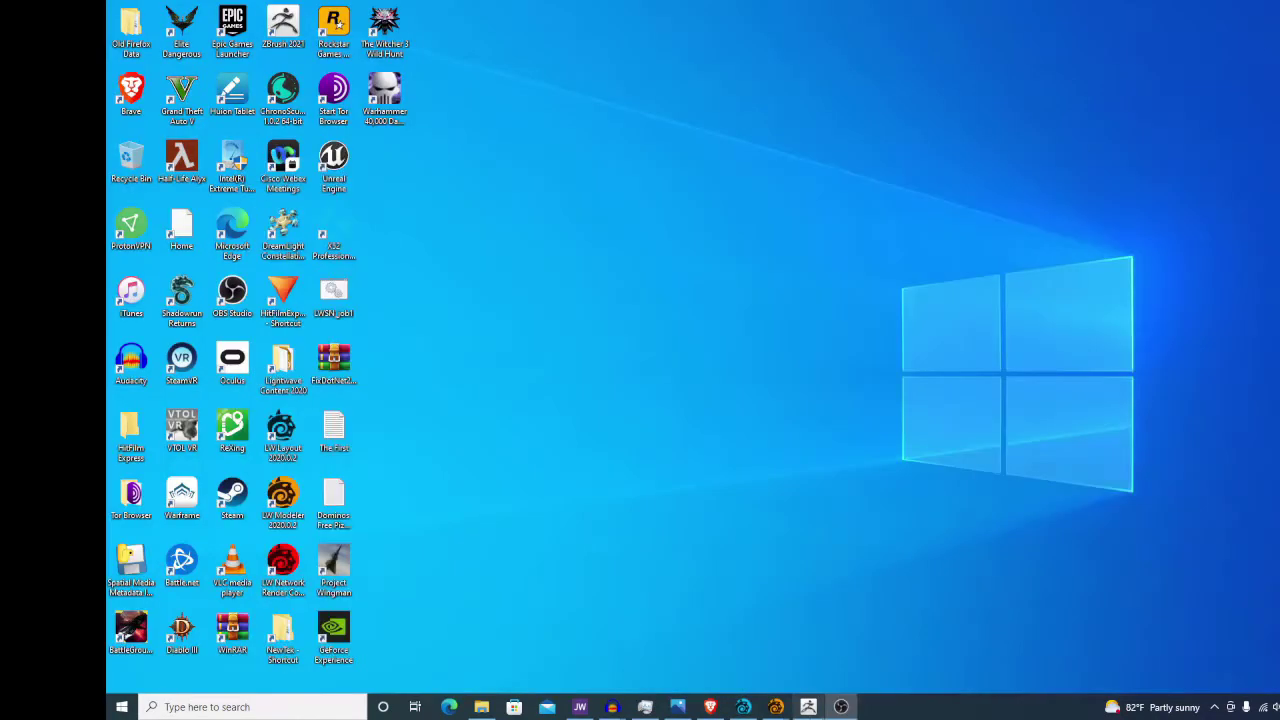
mouse_move(775, 710)
left_click(705, 650)
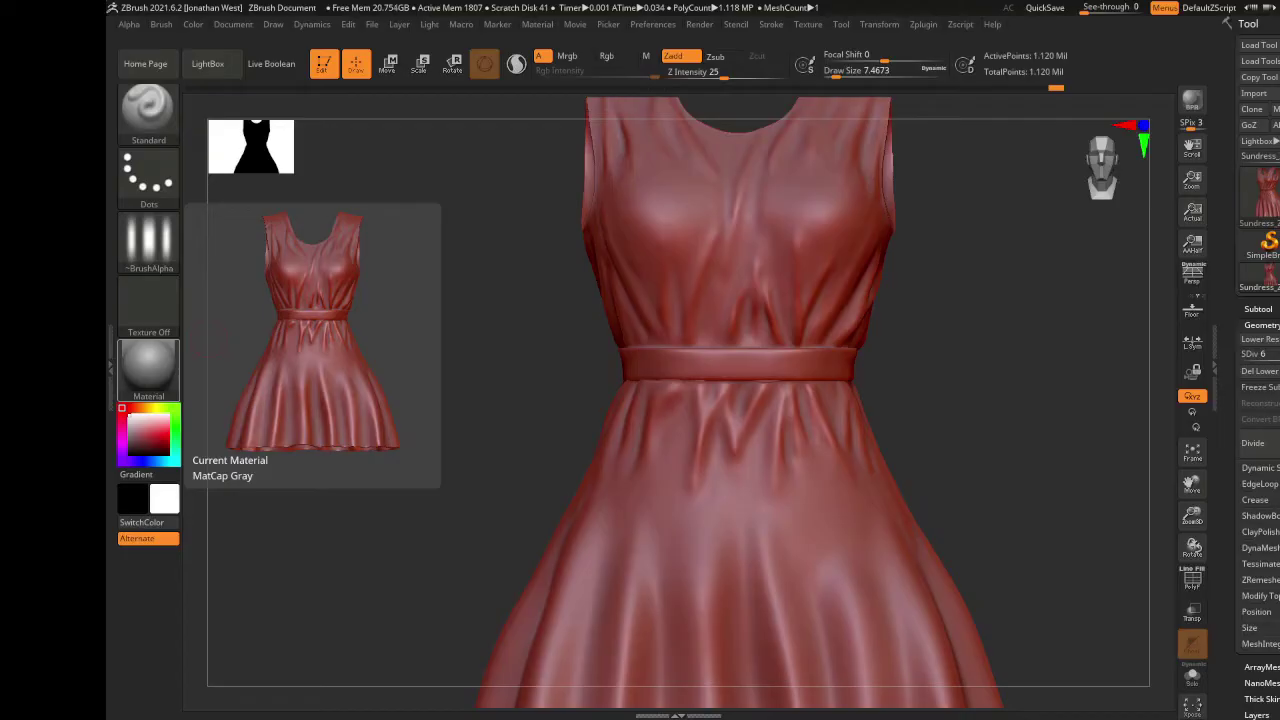
- Turn off the Standard brush's alpha, set Draw Size to about 11.69, and examine the dress folds from several sides
mouse_move(986, 403)
left_mouse_down()
mouse_move(954, 433)
mouse_move(1006, 428)
mouse_move(968, 426)
left_mouse_up()
mouse_move(642, 254)
left_mouse_down()
mouse_move(657, 284)
mouse_move(656, 241)
left_mouse_up()
key("s")
left_click(149, 242)
left_click(237, 246)
mouse_move(900, 303)
left_mouse_down()
mouse_move(791, 306)
mouse_move(885, 303)
left_mouse_up()
left_click_drag(627, 221, 652, 291)
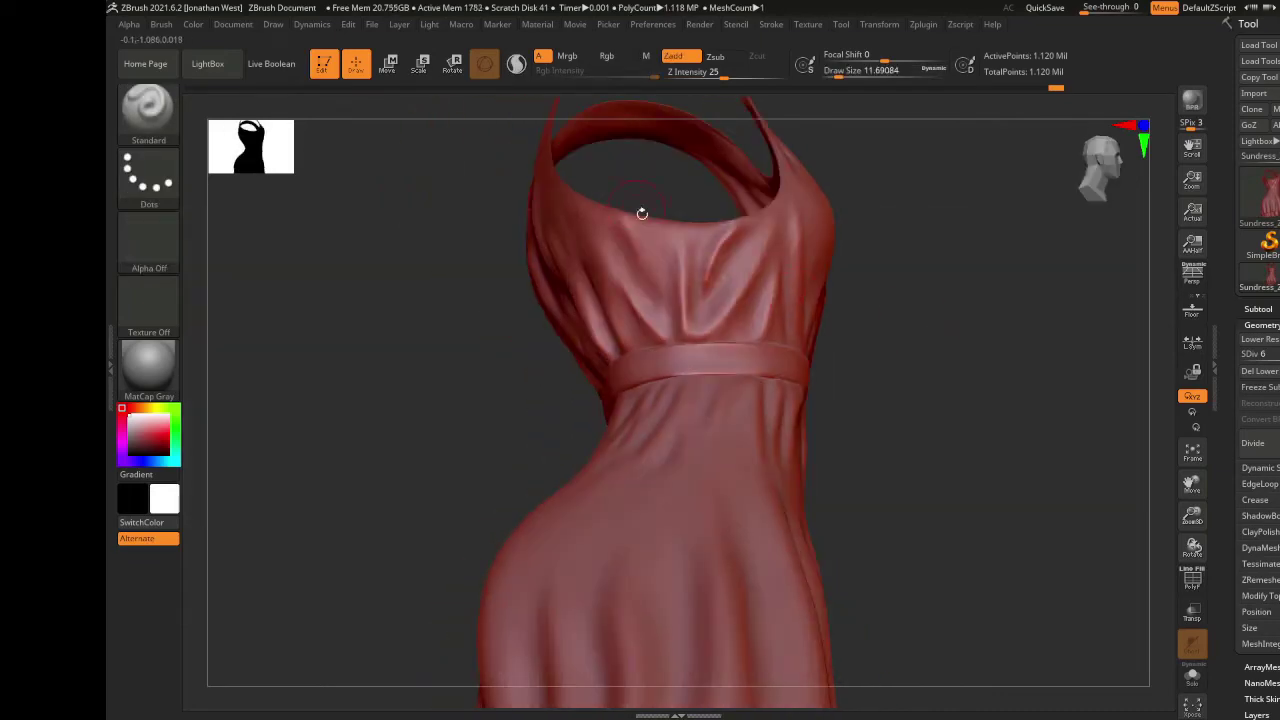
left_click_drag(880, 400, 886, 486)
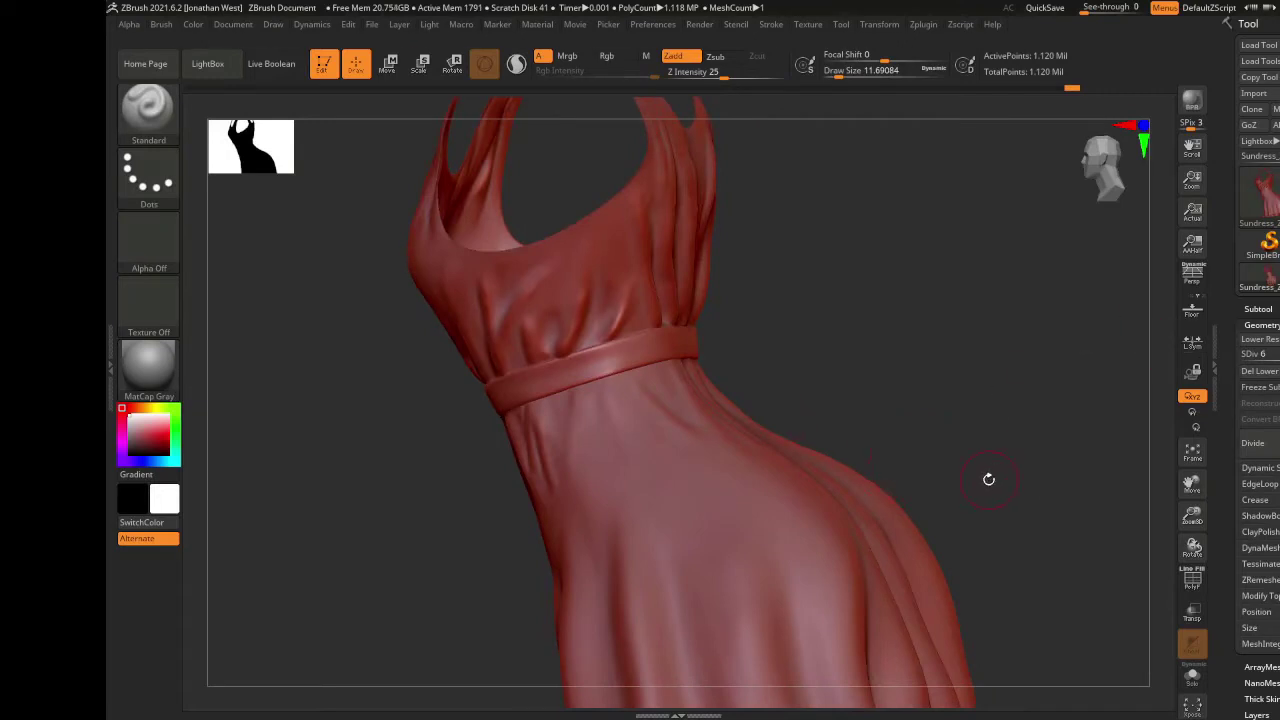
- Lower the dress to subdivision level 1 and open its Normal Map settings
left_click(1262, 325)
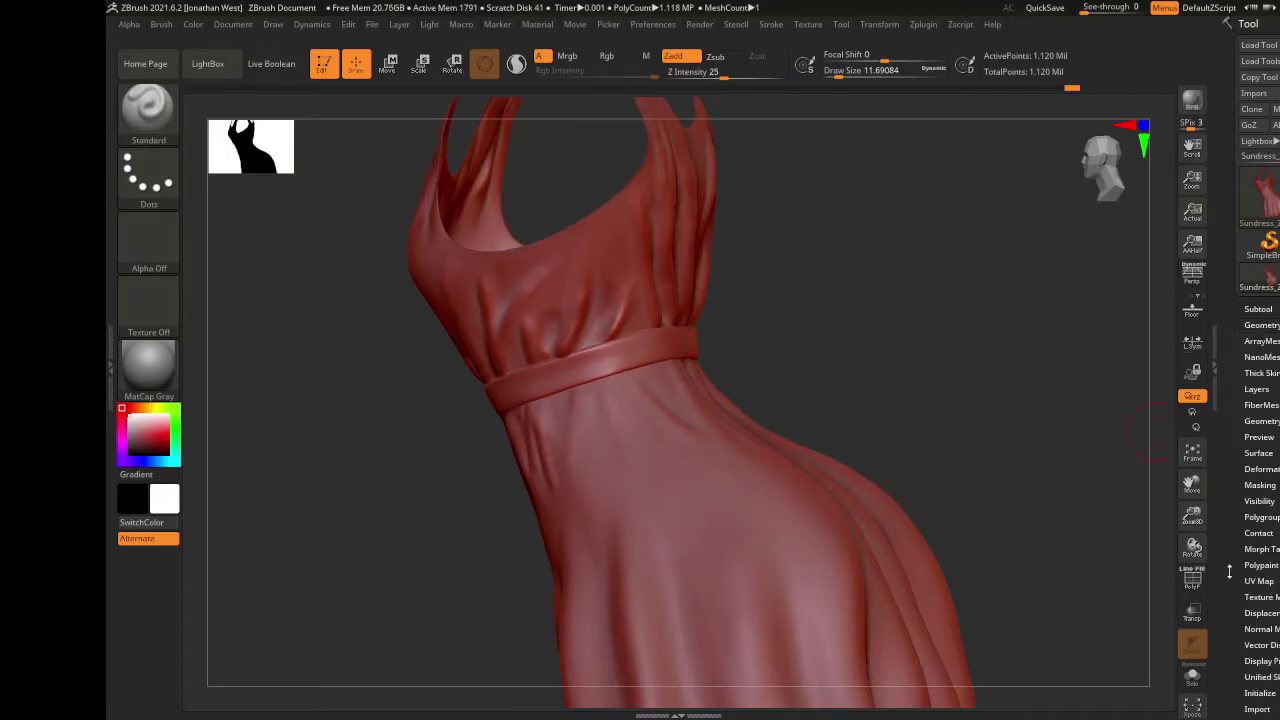
scroll(1262, 557, "down", 3)
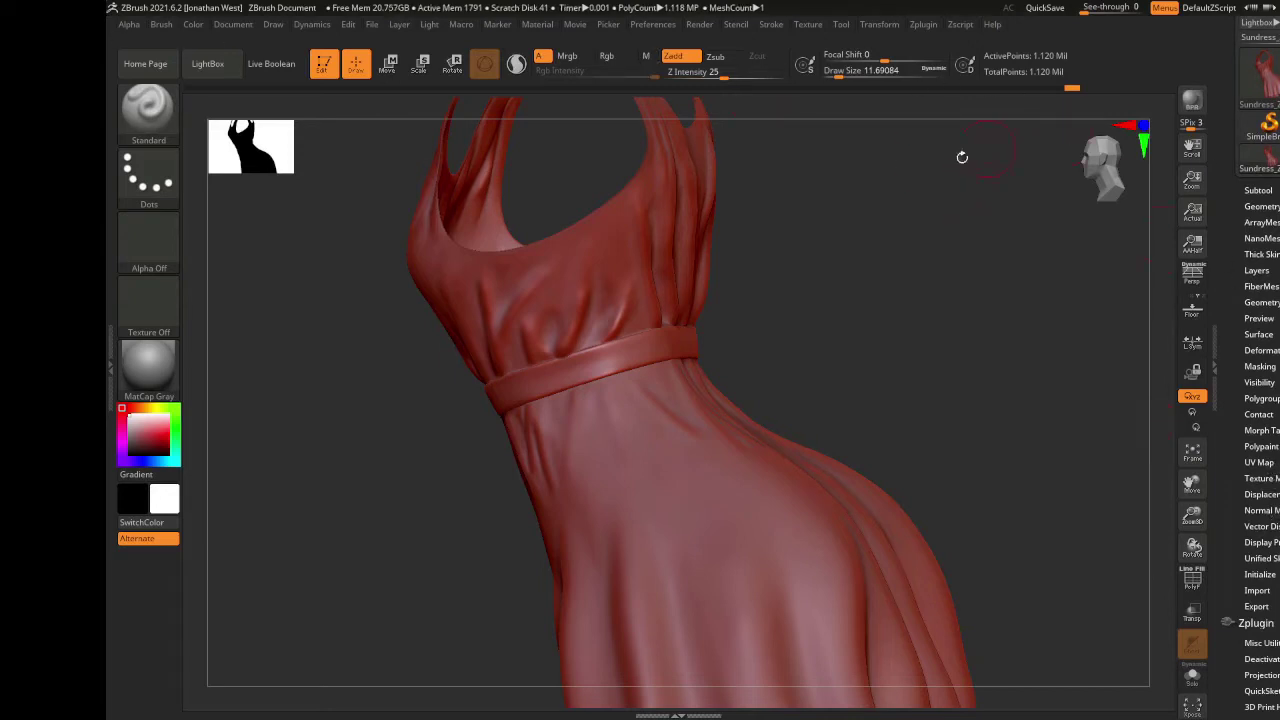
left_click(1262, 206)
left_click(1255, 220)
left_click(1255, 220)
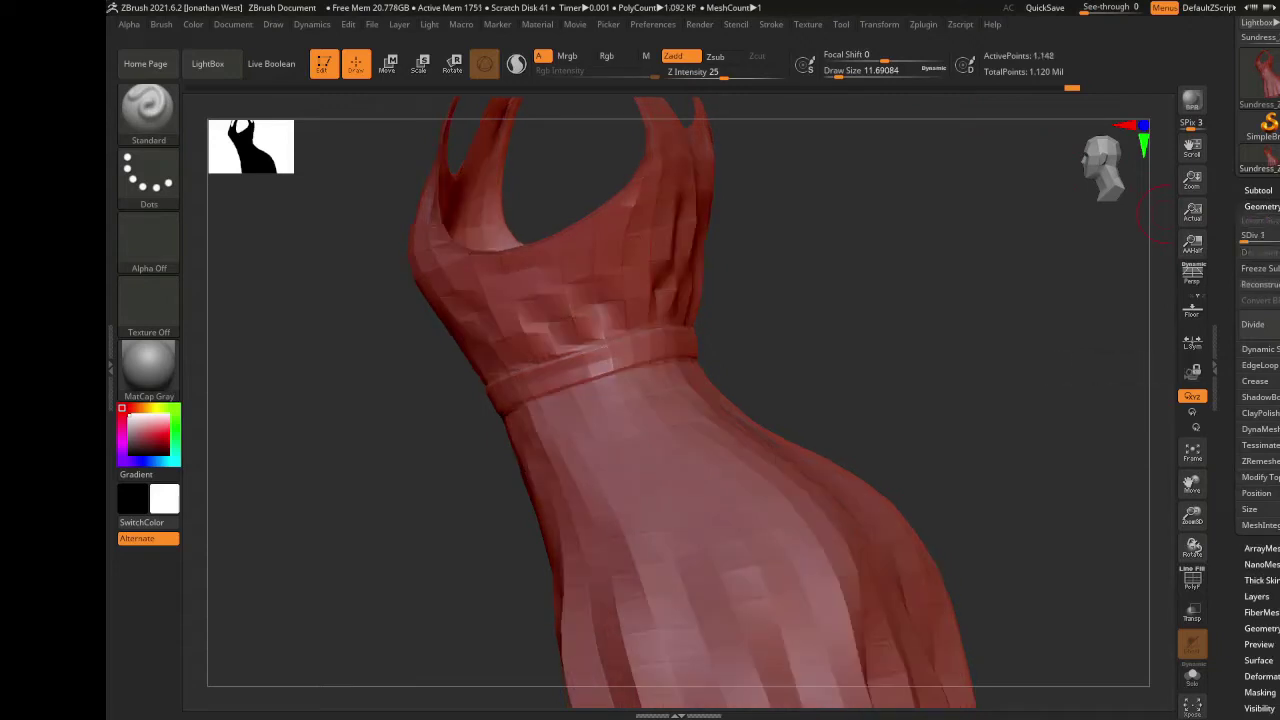
scroll(1265, 494, "down", 7)
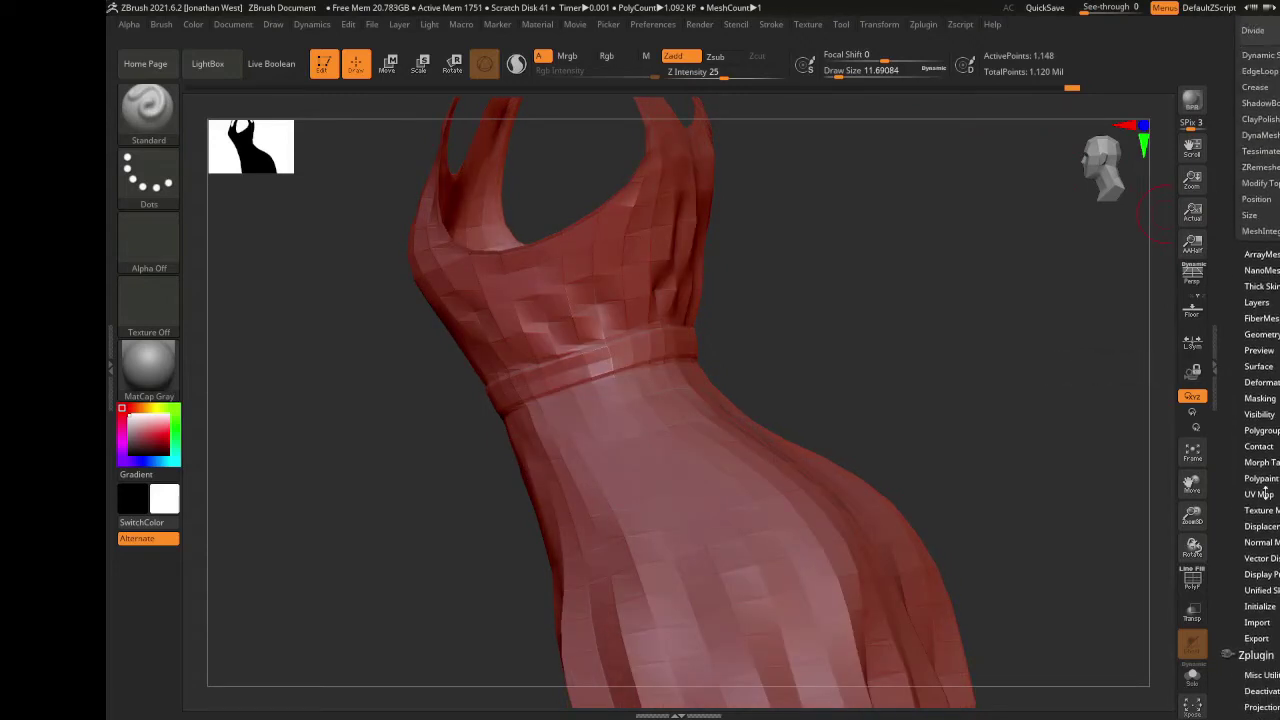
left_click(1260, 542)
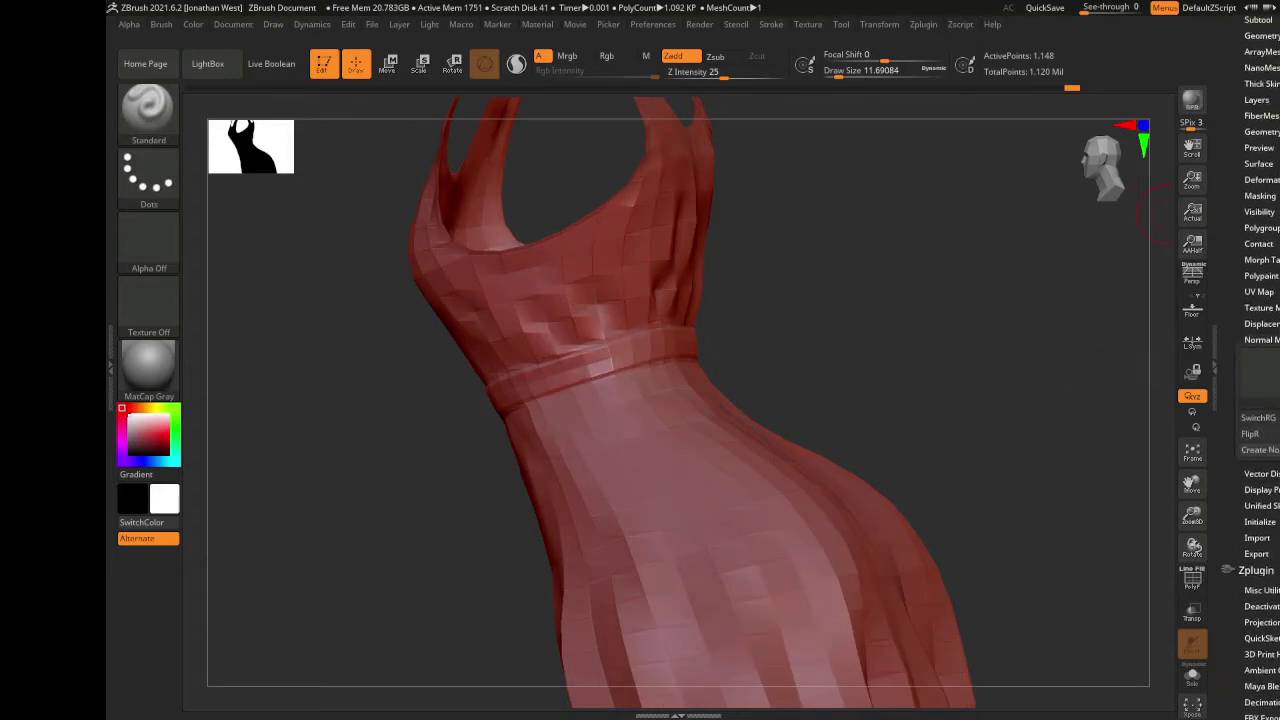
- Create the sundress's normal map and displacement map, and clone them into the texture and alpha slots
left_click(1259, 450)
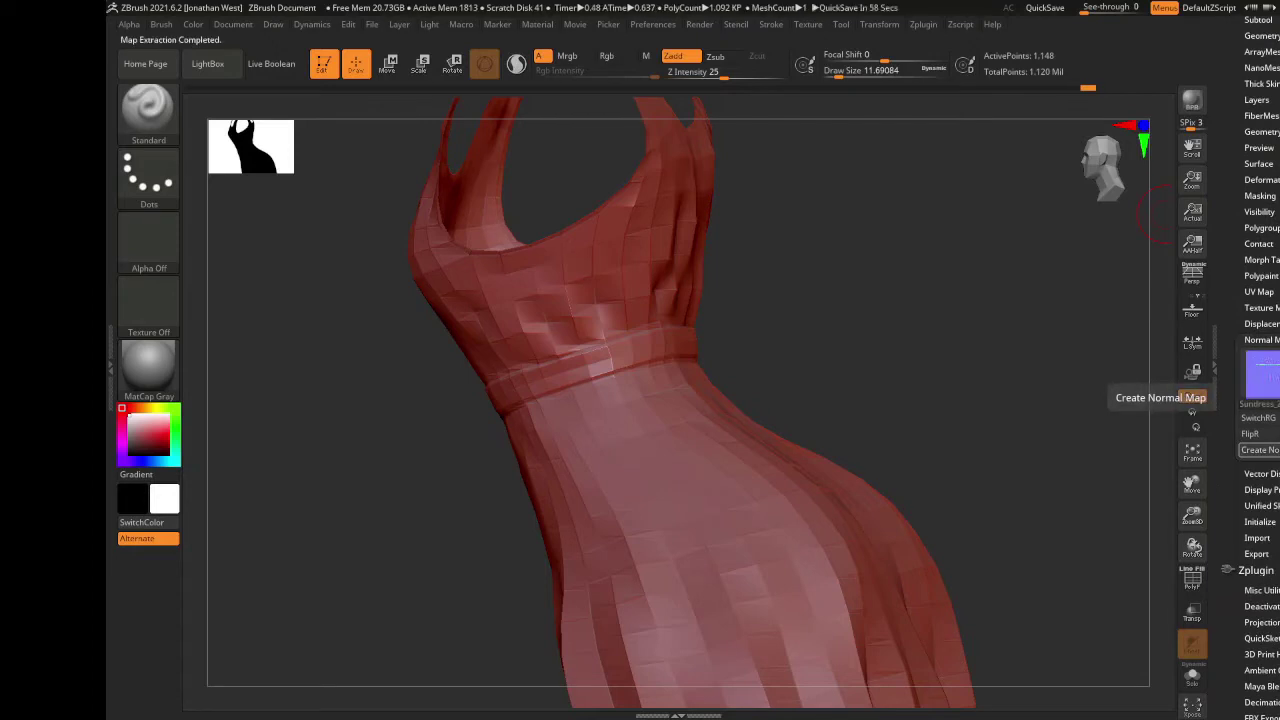
left_click(1262, 375)
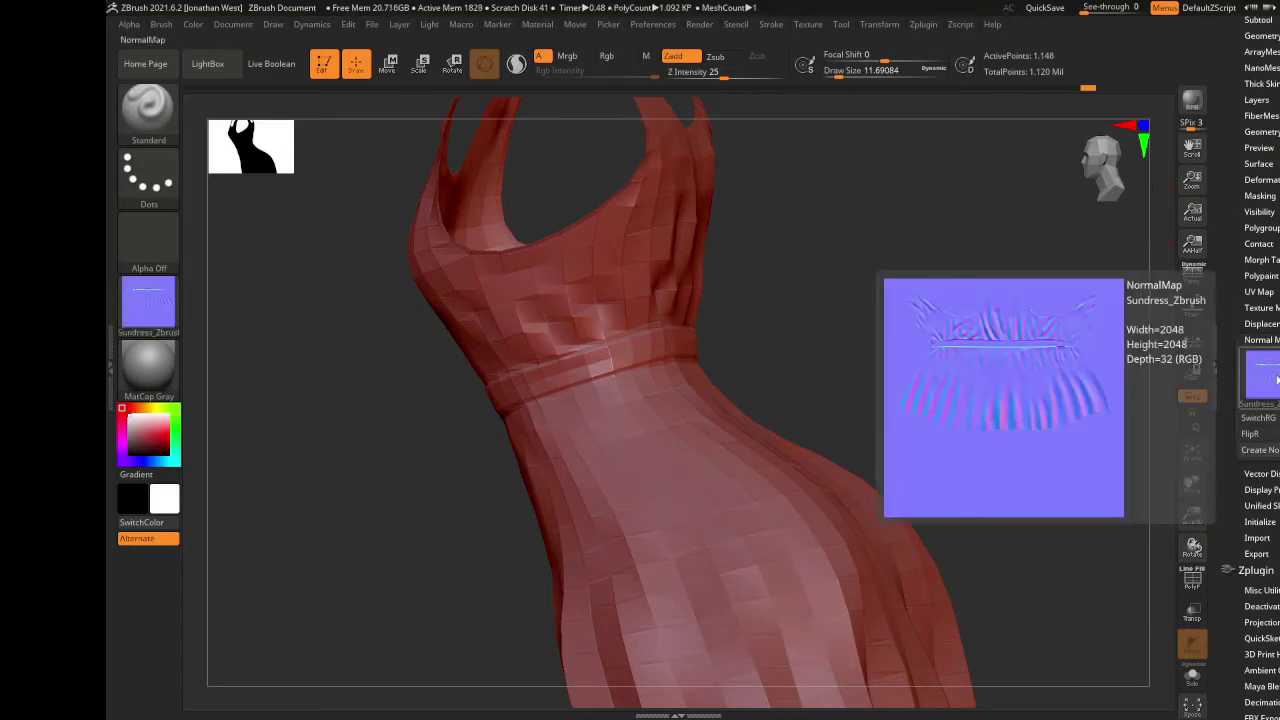
left_click(1260, 323)
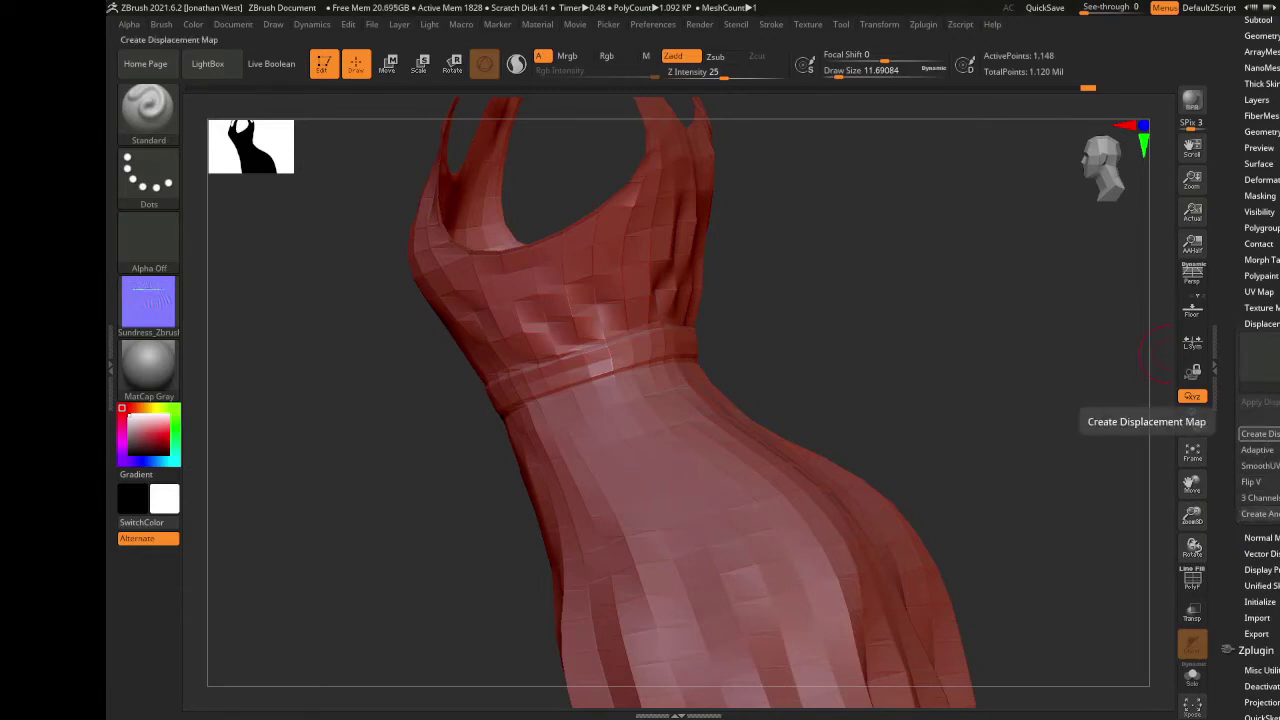
left_click(1258, 433)
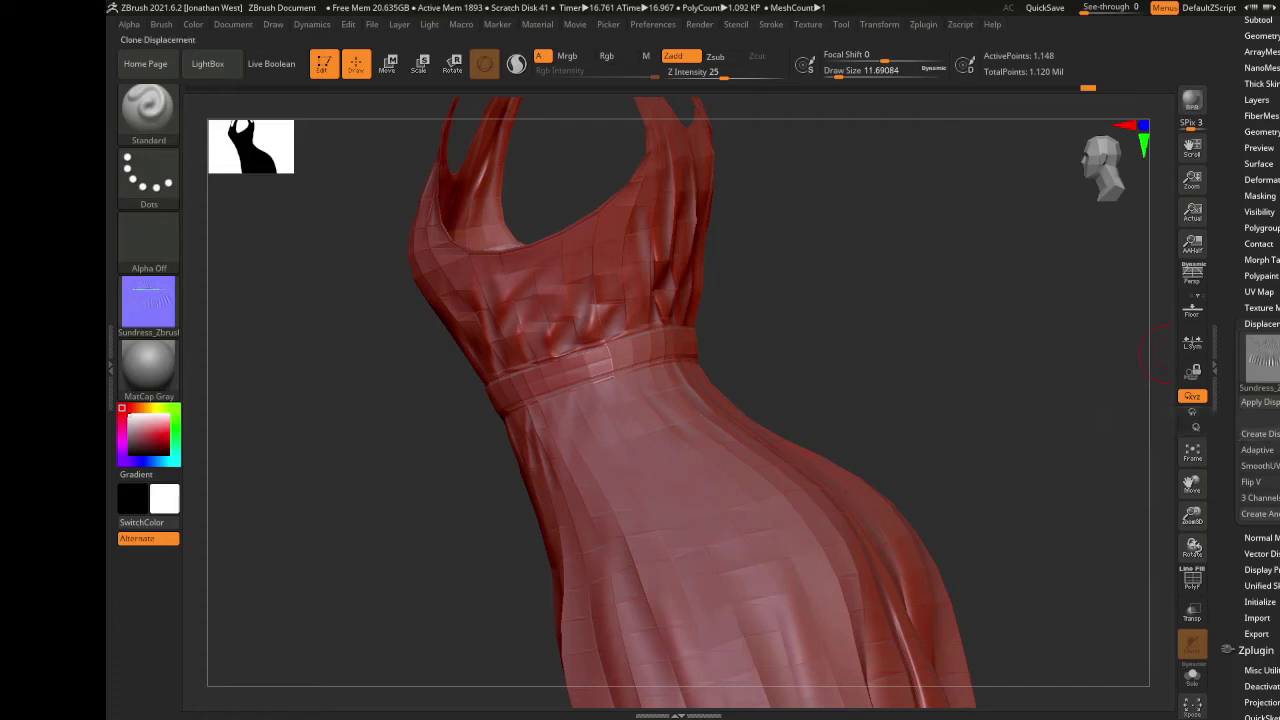
left_click(1279, 433)
left_click(1262, 324)
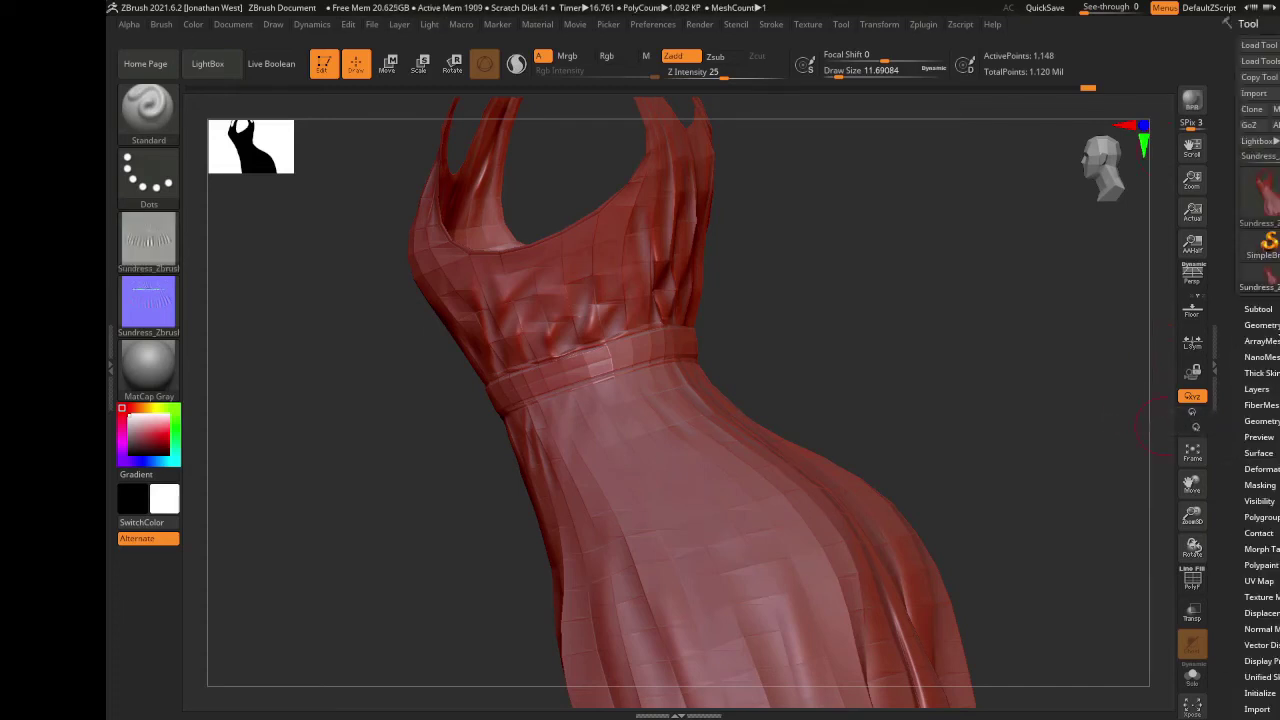
- Show the dress's polygon wireframe with PolyFrame and step the mesh down to its lowest subdivision level
left_click(1262, 325)
left_click(1279, 339)
left_click_drag(846, 343, 1060, 385)
left_click(1192, 580)
left_click(1279, 339)
left_click_drag(1010, 482, 985, 375)
key("shift+d")
key("shift+d")
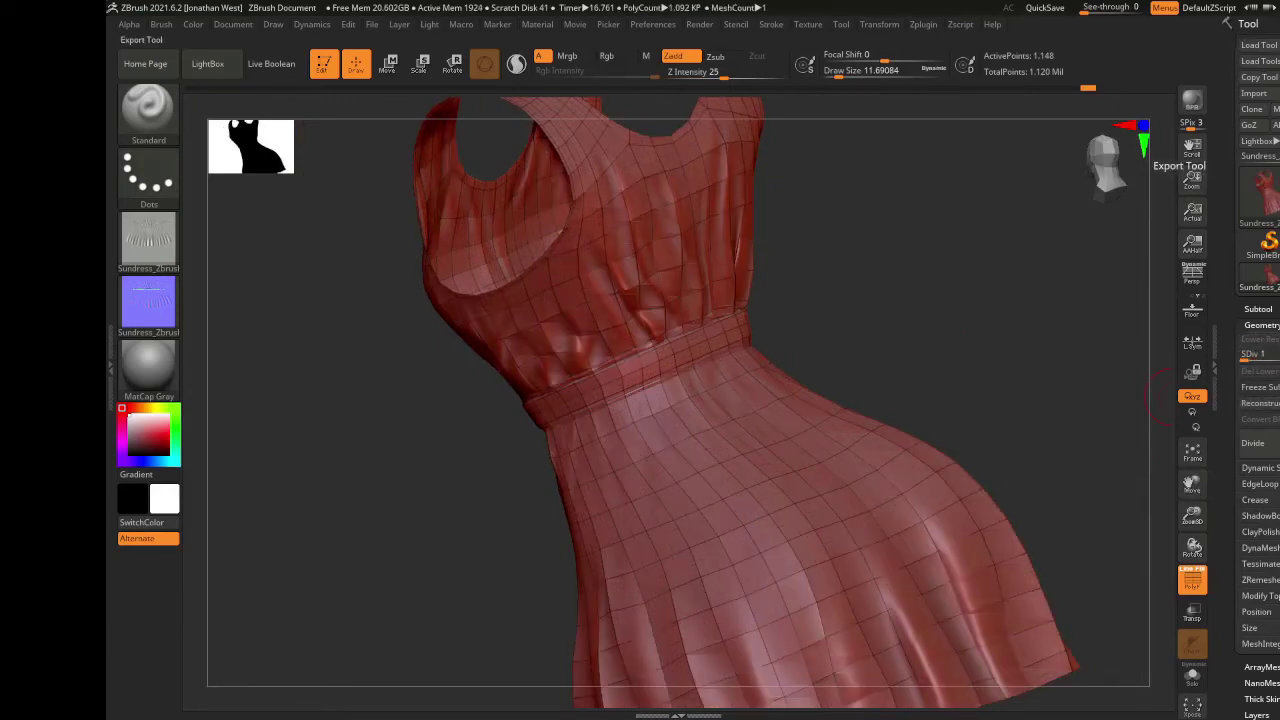
- Start exporting the level 1 mesh as OBJ and go to the Xin folder under NewTek, LightWave_2020.0.2, Content, Objects on drive C
left_click(1279, 93)
left_click_drag(737, 203, 722, 135)
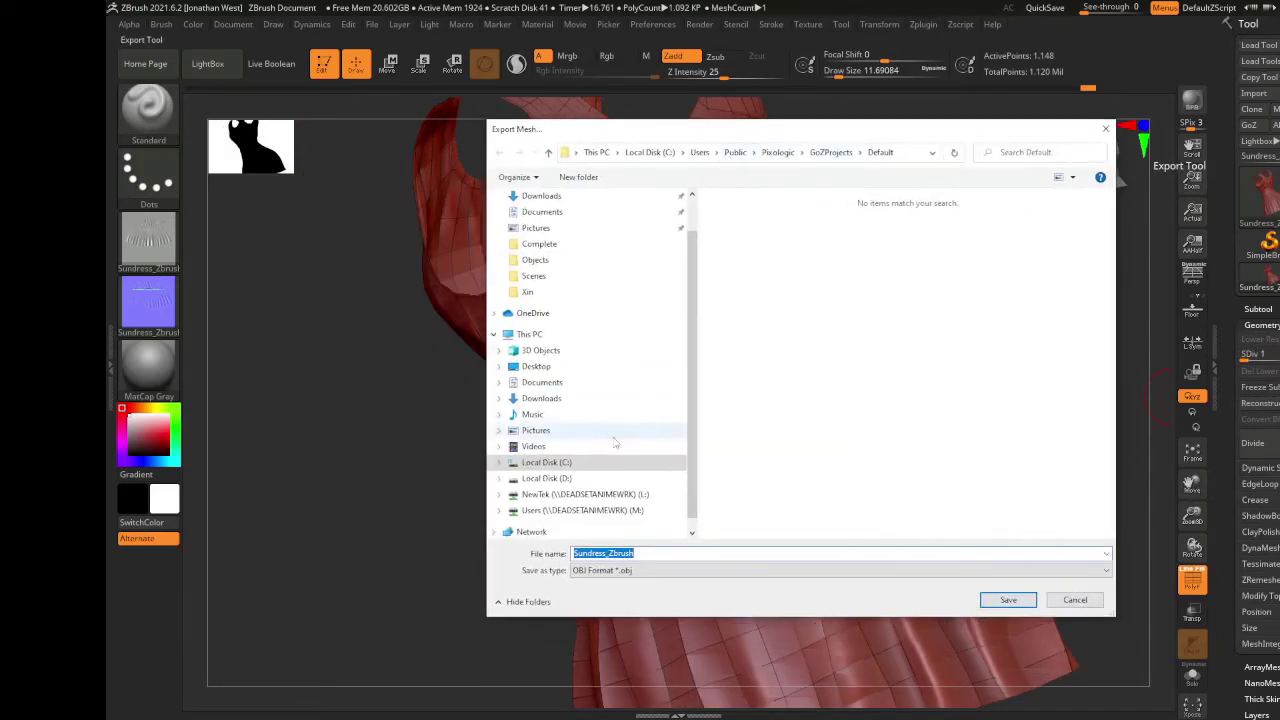
left_click(546, 478)
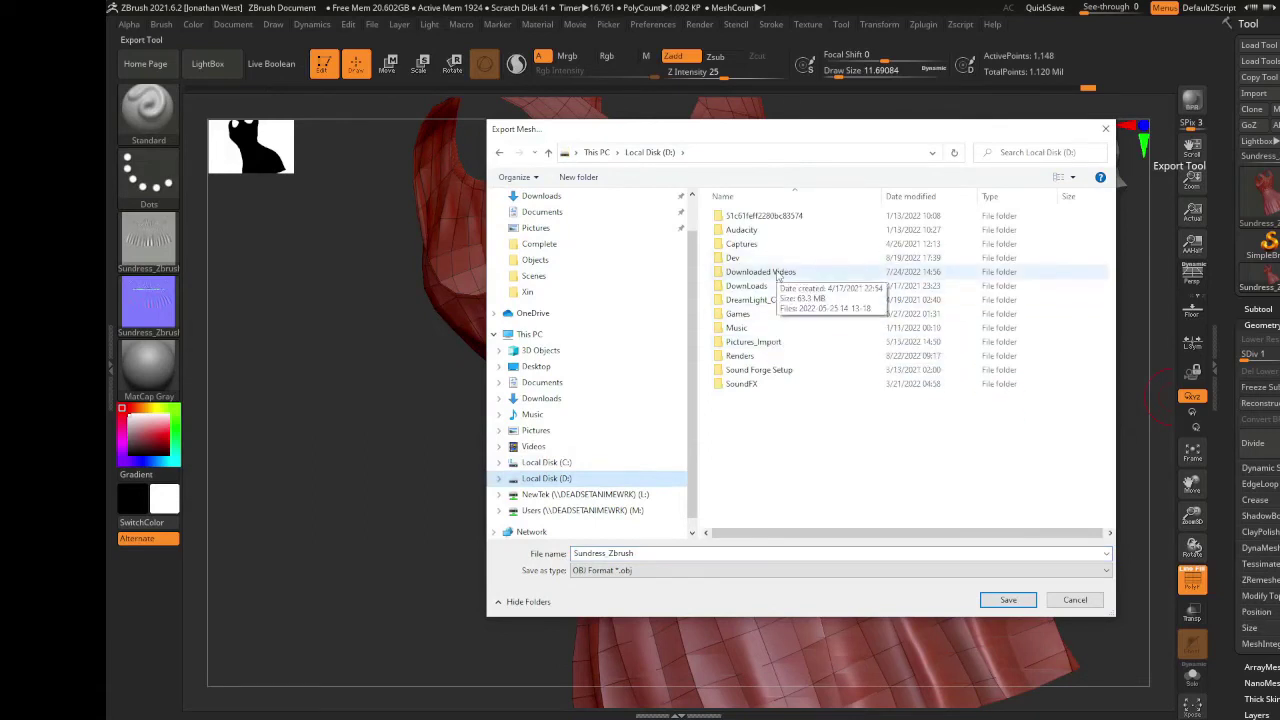
left_click(566, 464)
left_click(748, 330)
double_click(748, 328)
double_click(787, 230)
double_click(740, 244)
double_click(760, 278)
scroll(802, 486, "down", 3)
scroll(800, 486, "down", 5)
double_click(795, 486)
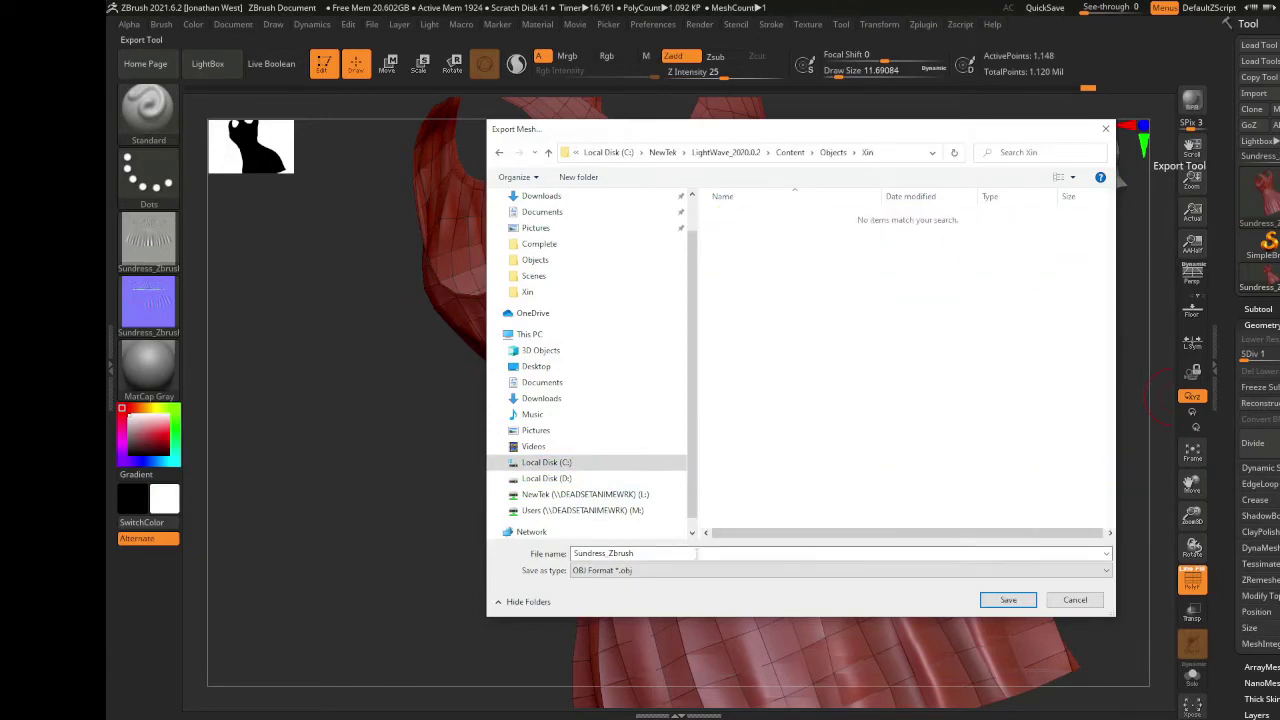
- Name the exported level 1 mesh Sundress_Zbr_1148 and save it
key("ctrl+a")
key("BackSpace")
key("BackSpace")
key("BackSpace")
key("BackSpace")
key("BackSpace")
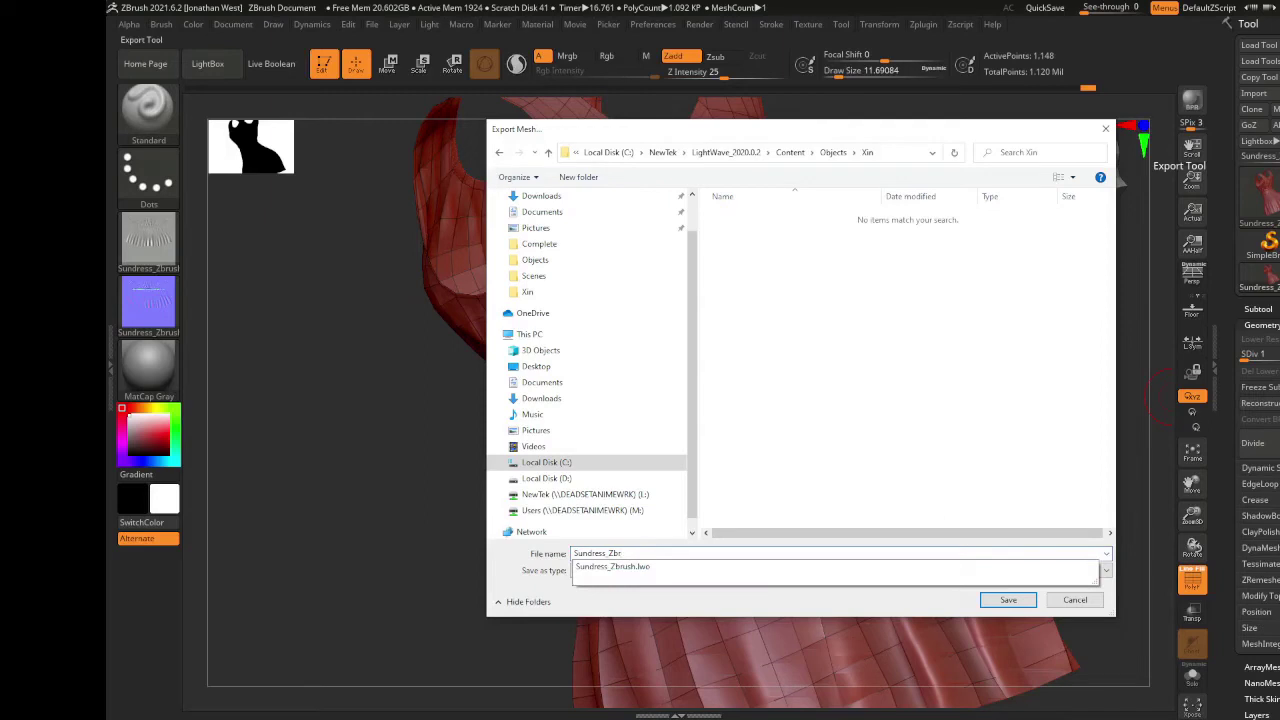
type("br.")
key("Return")
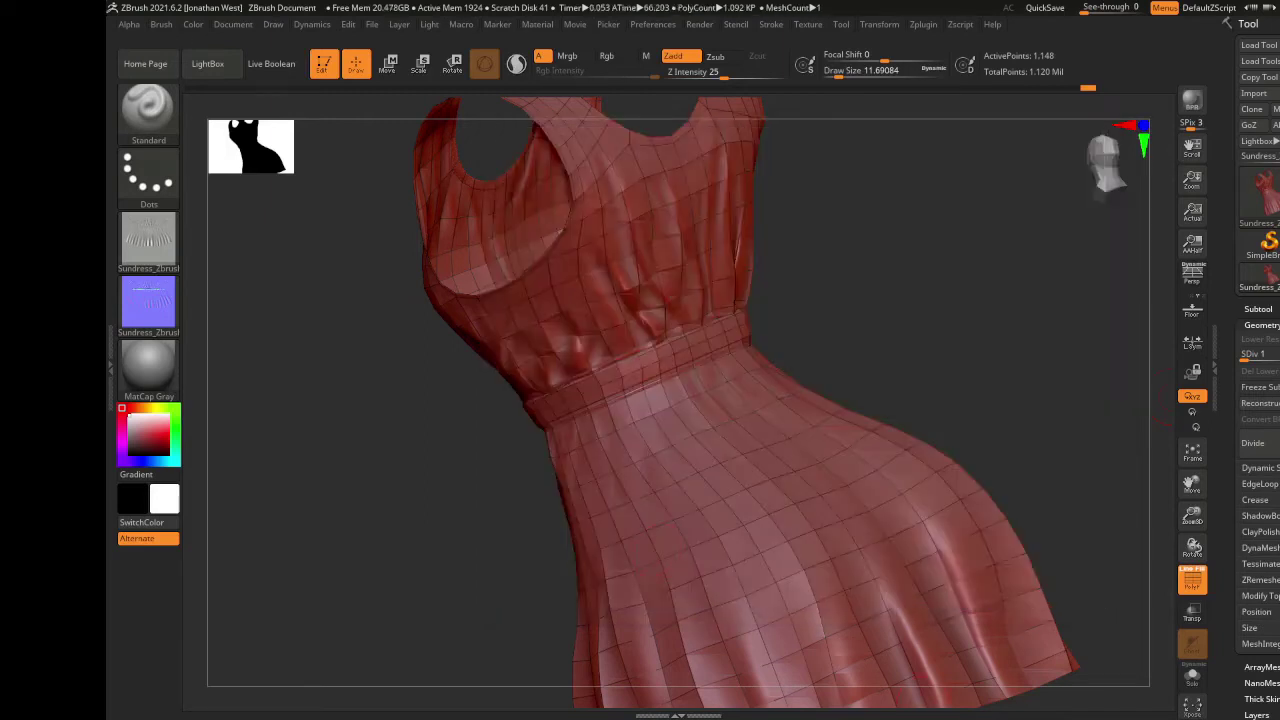
- Raise the dress to subdivision level 2 and export it as the OBJ file Sundress_Zbr_4482
key("d")
left_click(1279, 93)
left_click(780, 216)
left_click(681, 553)
left_click(681, 553)
key("BackSpace")
key("BackSpace")
key("BackSpace")
key("BackSpace")
type("4482")
left_click(1012, 598)
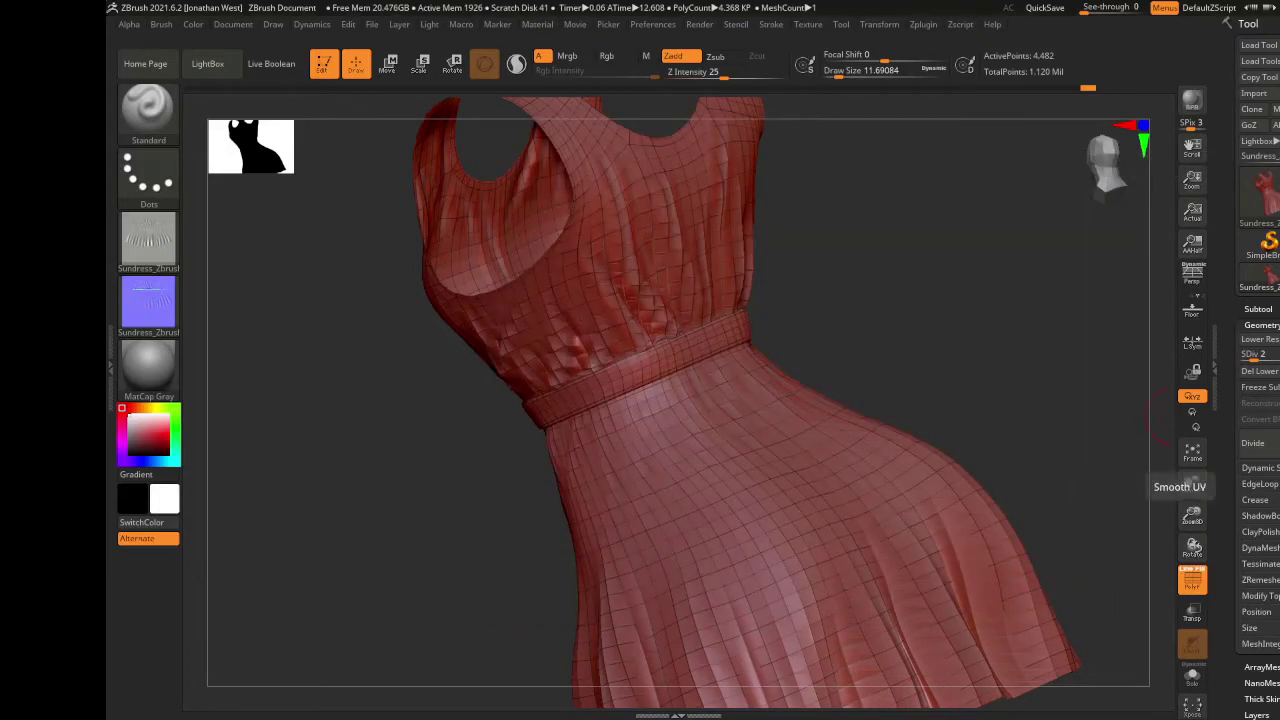
- Set the dress to subdivision level 3 and export it as the OBJ file Sundress_Zbr_17702
key("d")
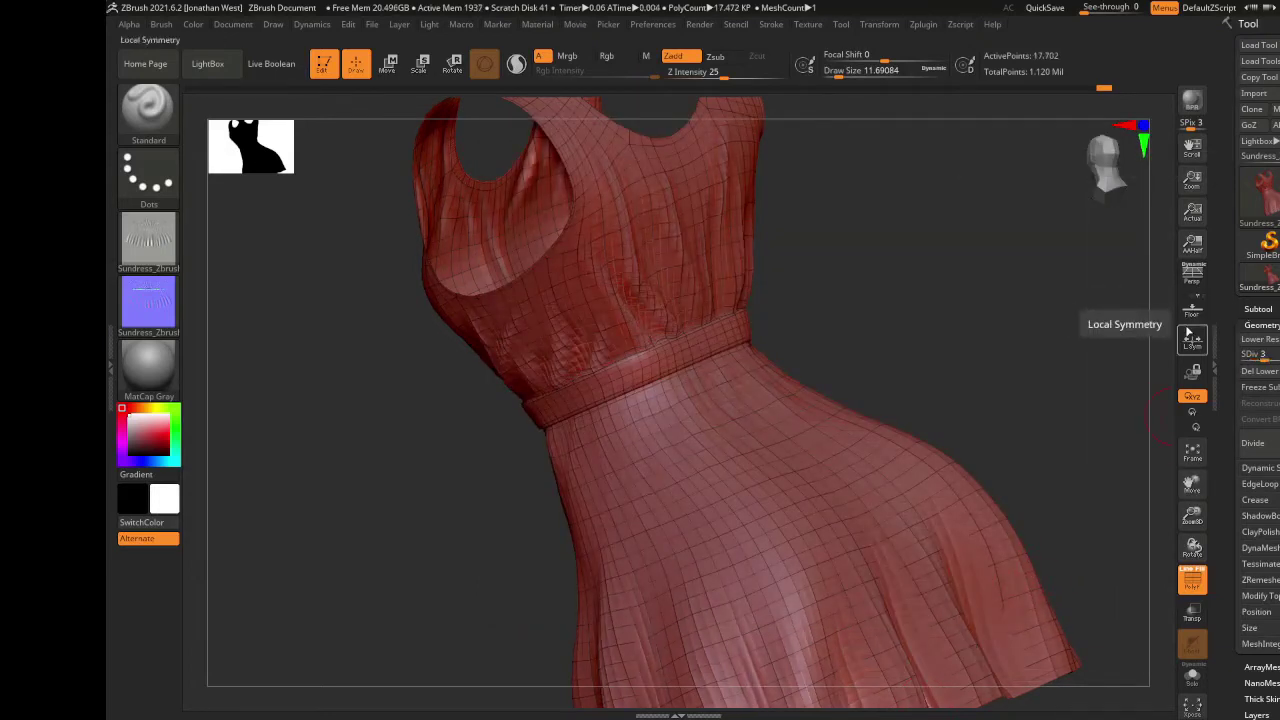
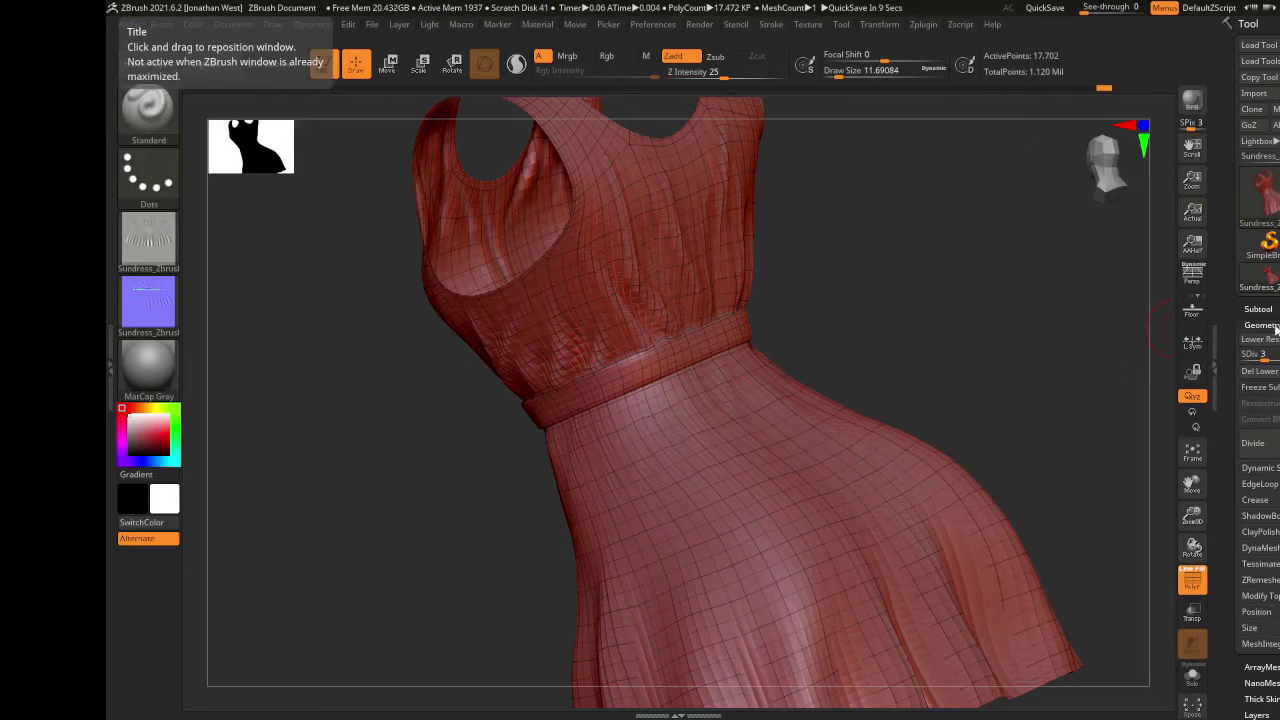
left_click(1253, 443)
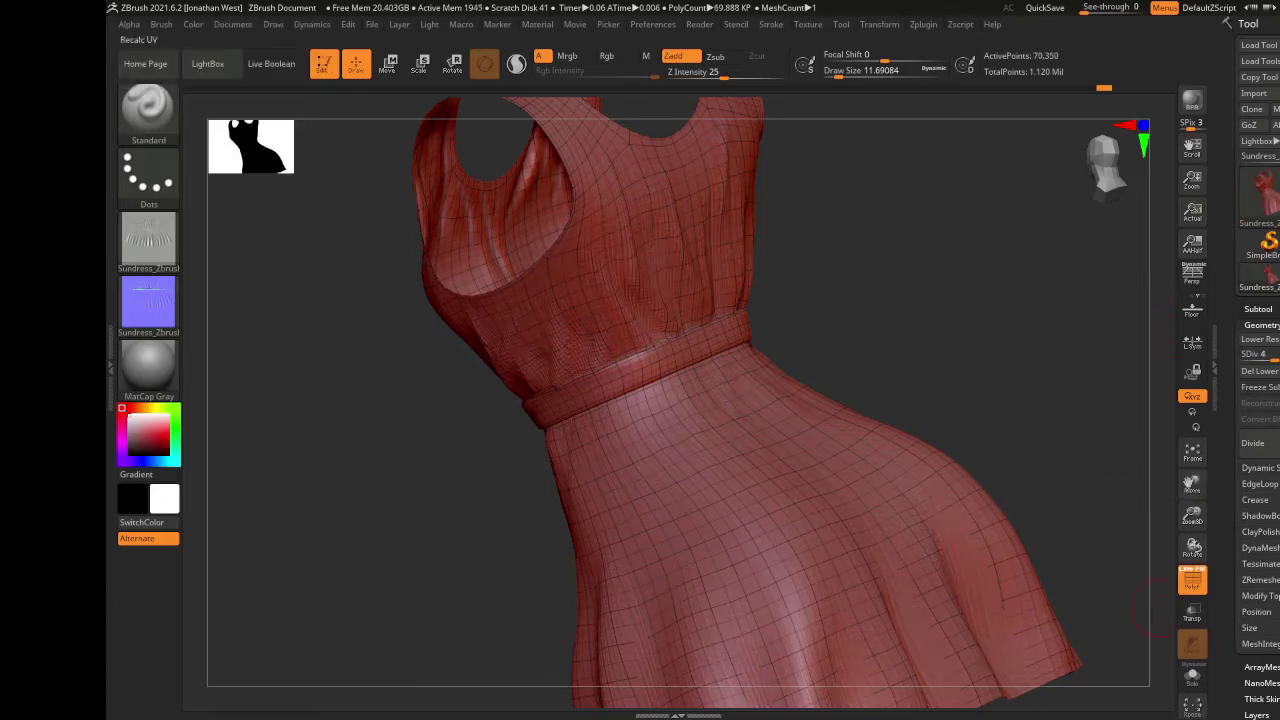
left_click(1274, 93)
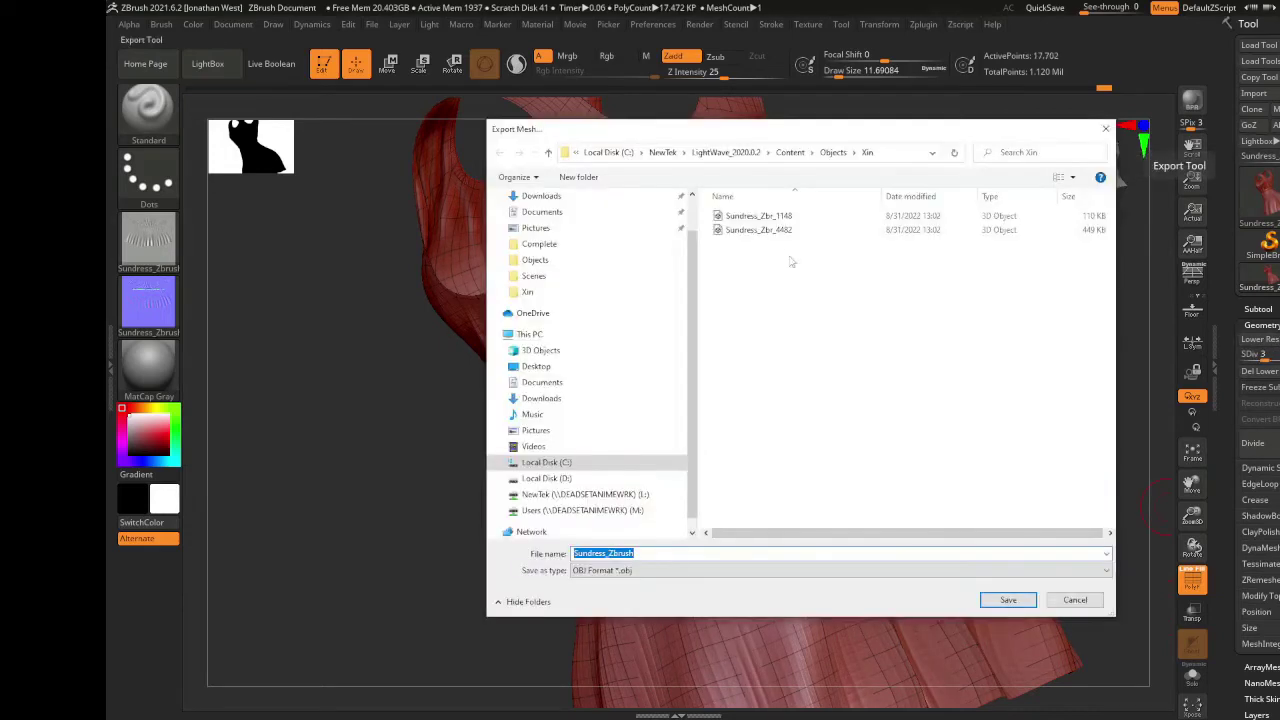
left_click(758, 229)
left_click(664, 553)
key("BackSpace")
key("BackSpace")
key("BackSpace")
key("BackSpace")
type("17702")
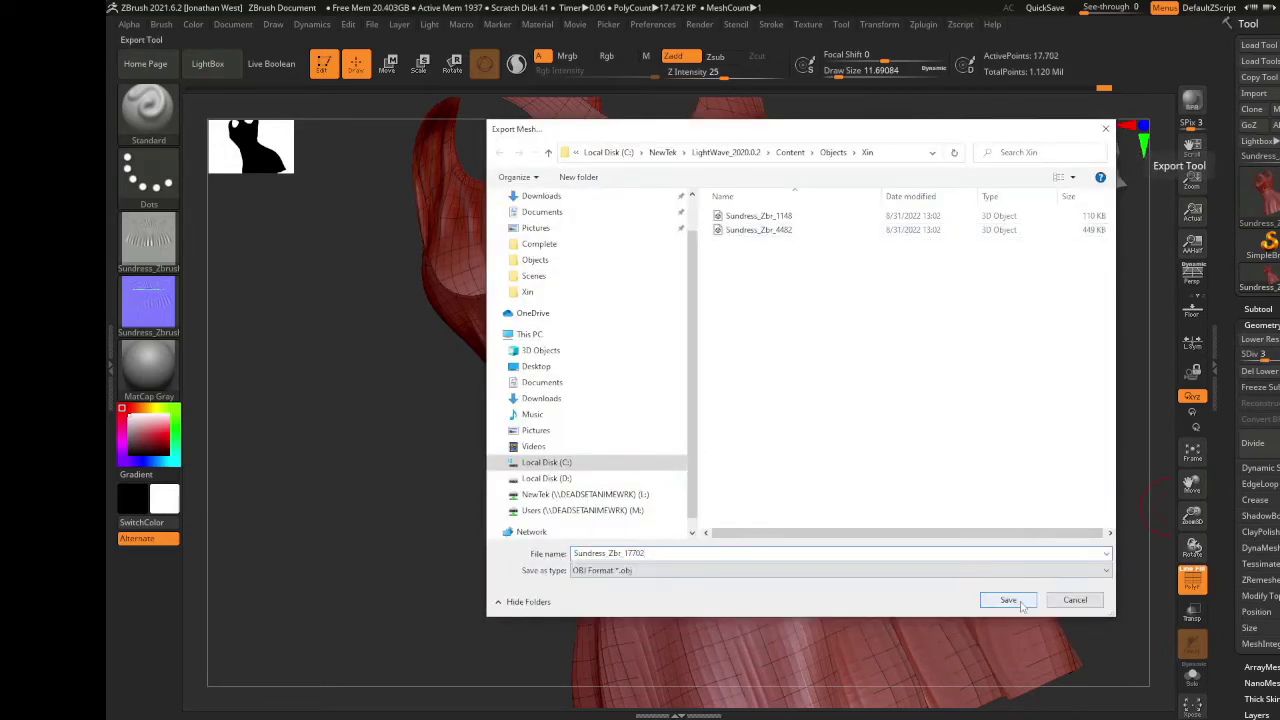
left_click(1009, 603)
- Raise the dress to subdivision level 4 and export it as the OBJ file Sundress_Zbr_70350
key("d")
left_click(1274, 93)
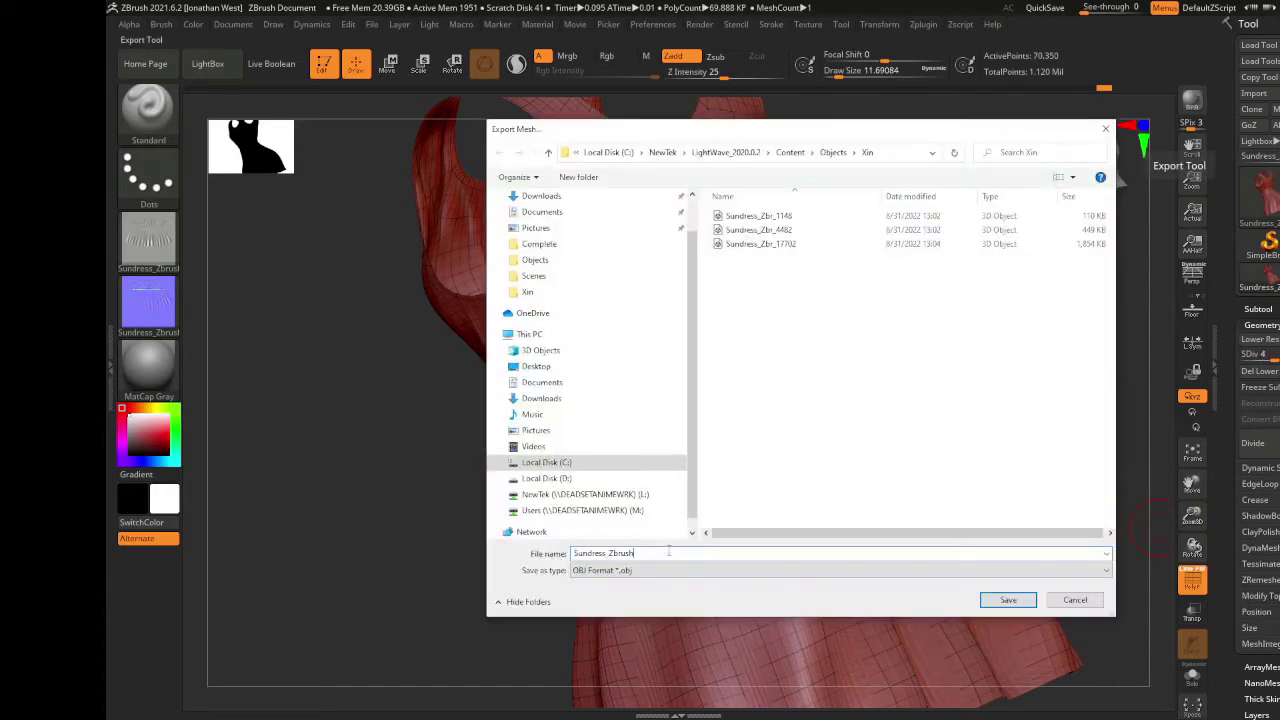
left_click(675, 553)
key("BackSpace")
key("BackSpace")
key("BackSpace")
key("BackSpace")
key("BackSpace")
type("70,")
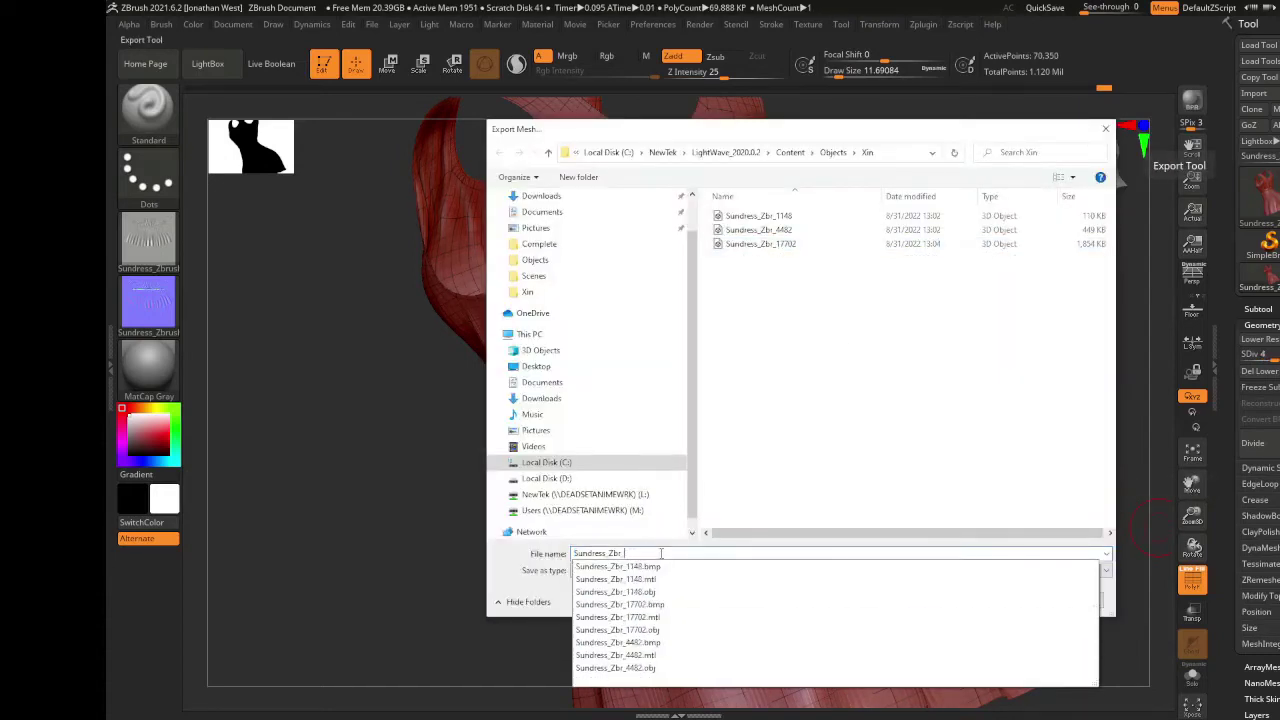
type("350")
left_click(1008, 600)
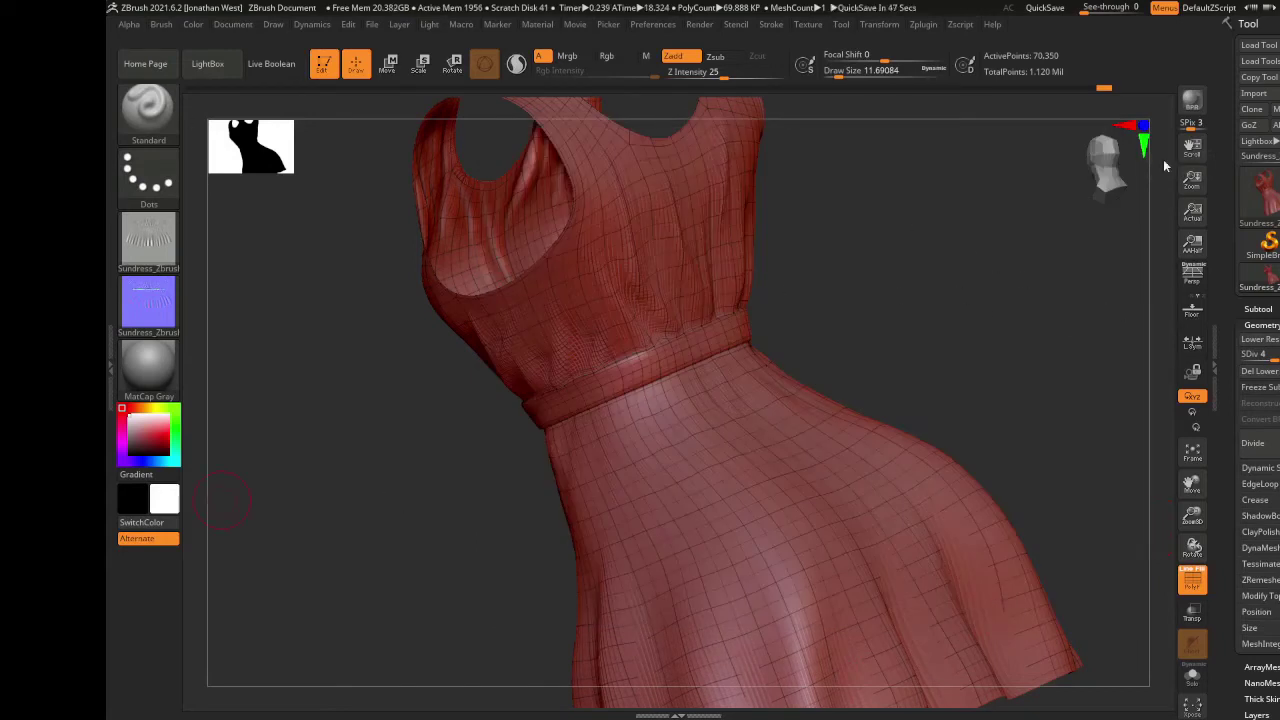
- Save the sculpt as the ZTool Sundress_Zbrush in the Xin objects folder
left_click_drag(1059, 446, 1137, 228)
key("ctrl+s")
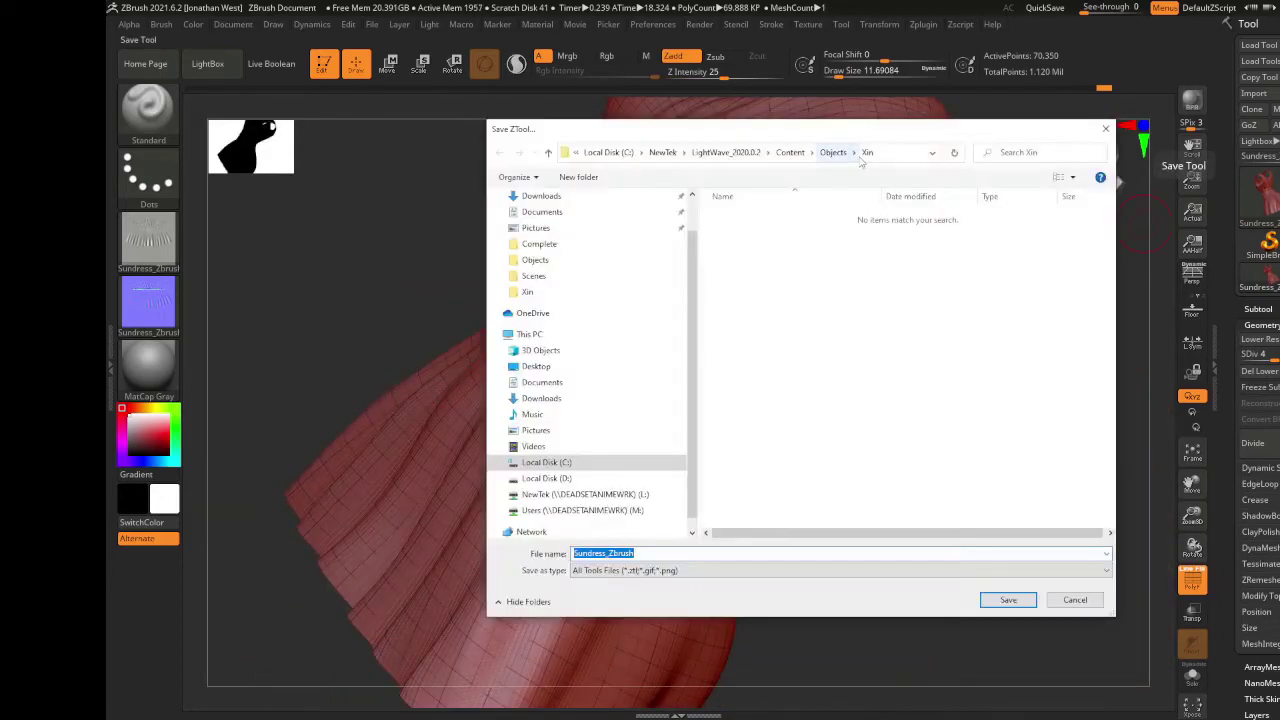
left_click(1008, 599)
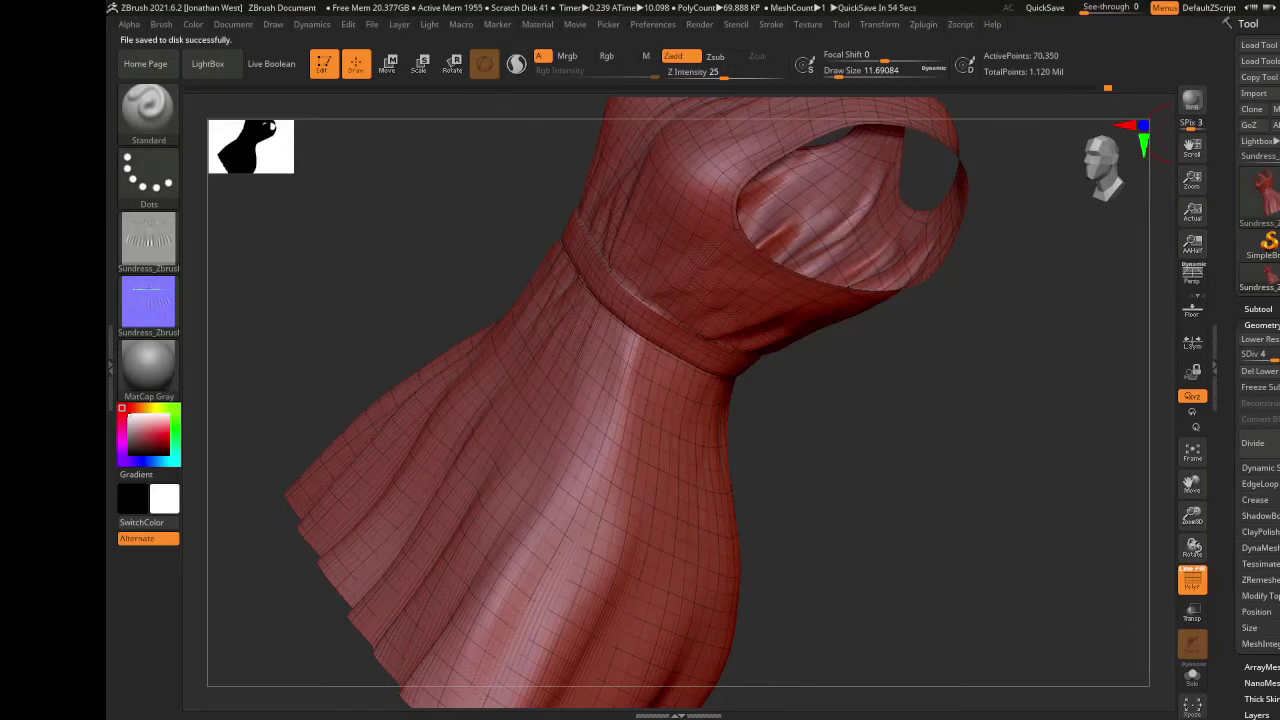
left_click(923, 24)
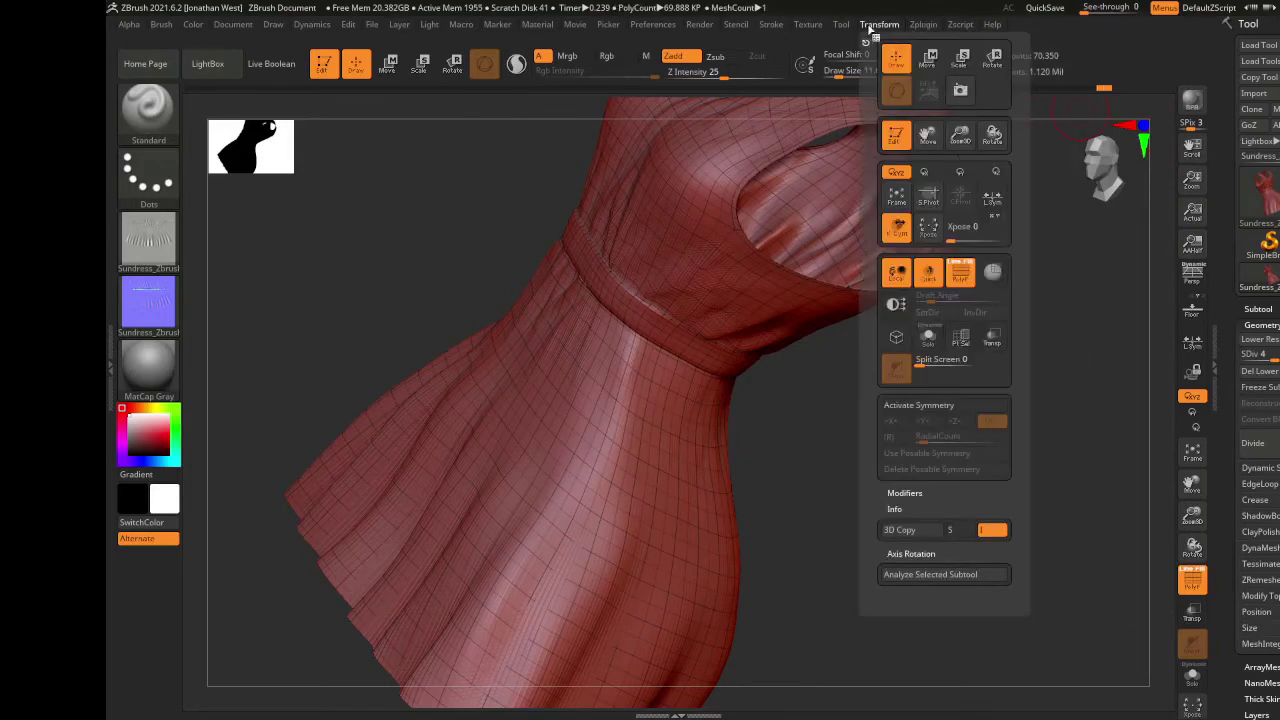
left_click(921, 26)
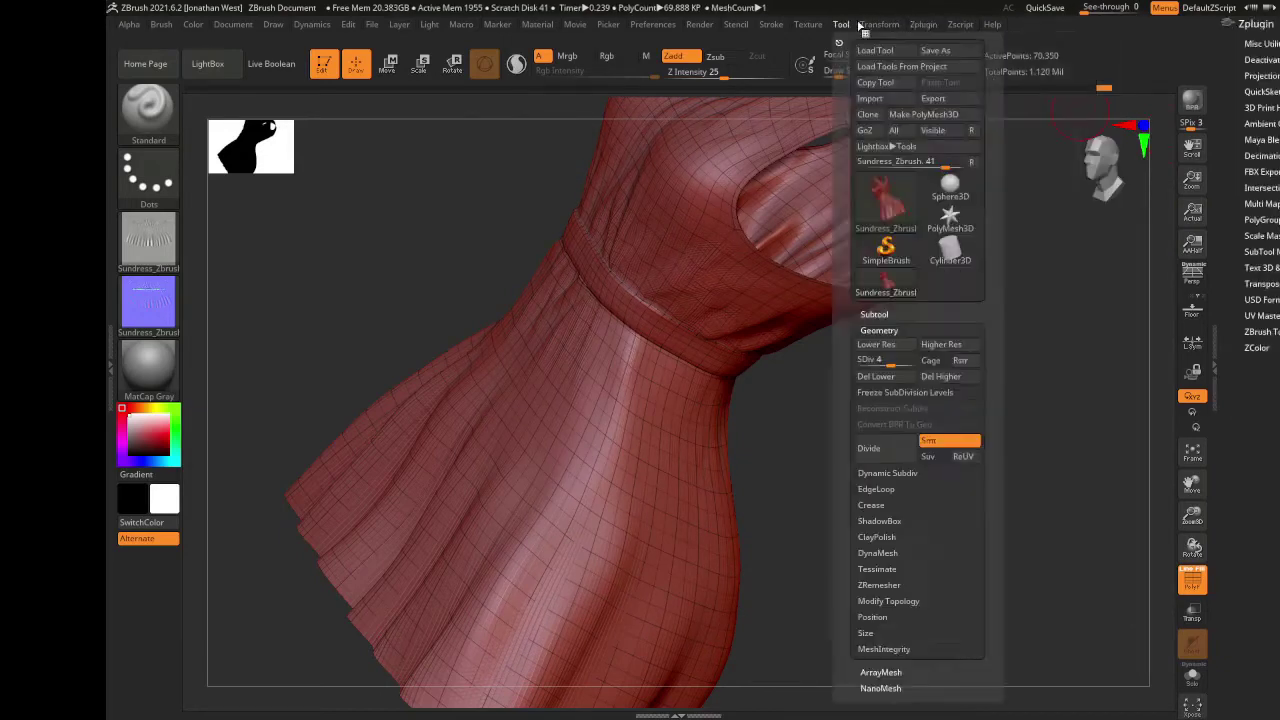
- Leave ZBrush and switch to LightWave Modeler with the Sundress_17702 object
left_click(1279, 7)
left_click(773, 400)
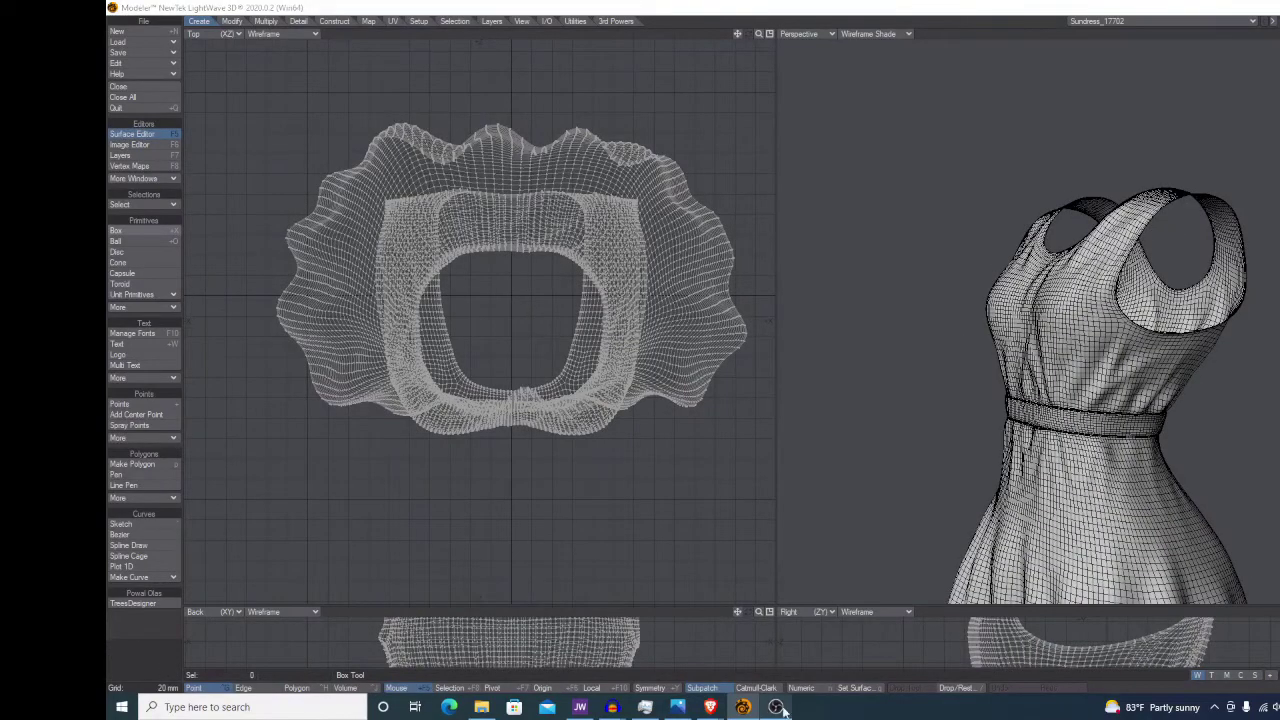
mouse_move(778, 708)
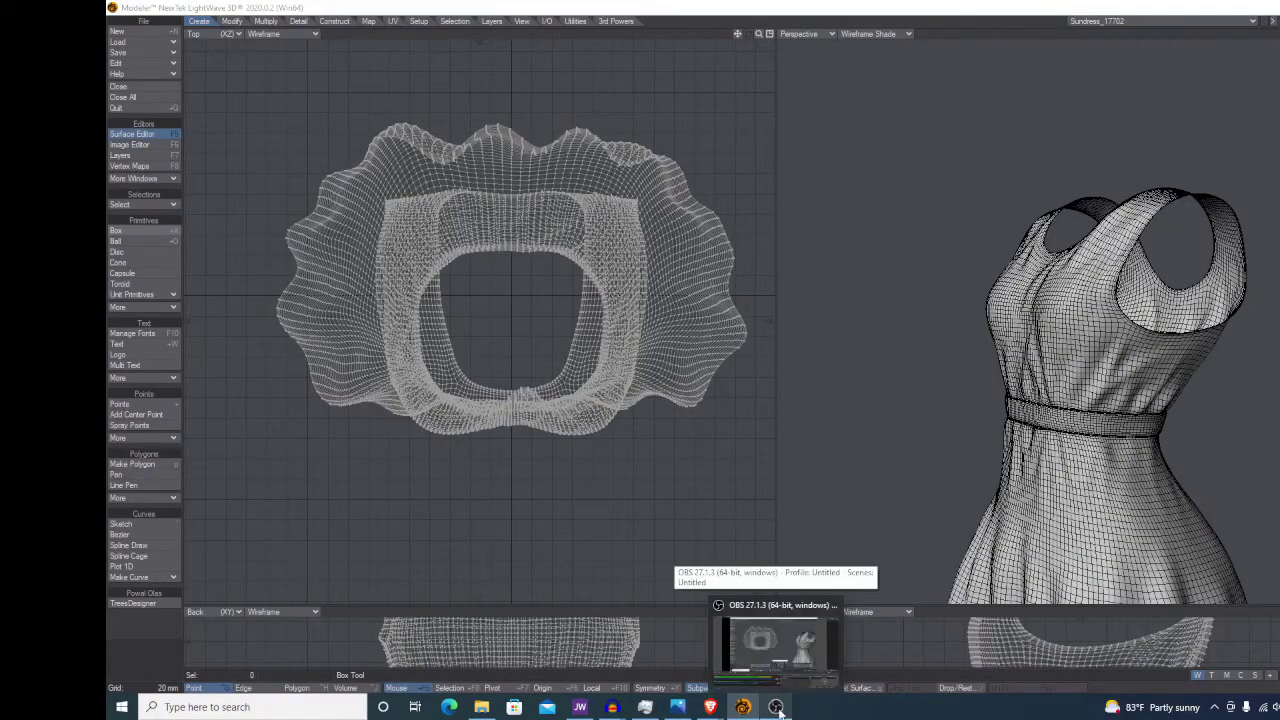
right_click(886, 708)
left_click(958, 668)
right_click(820, 708)
left_click(820, 710)
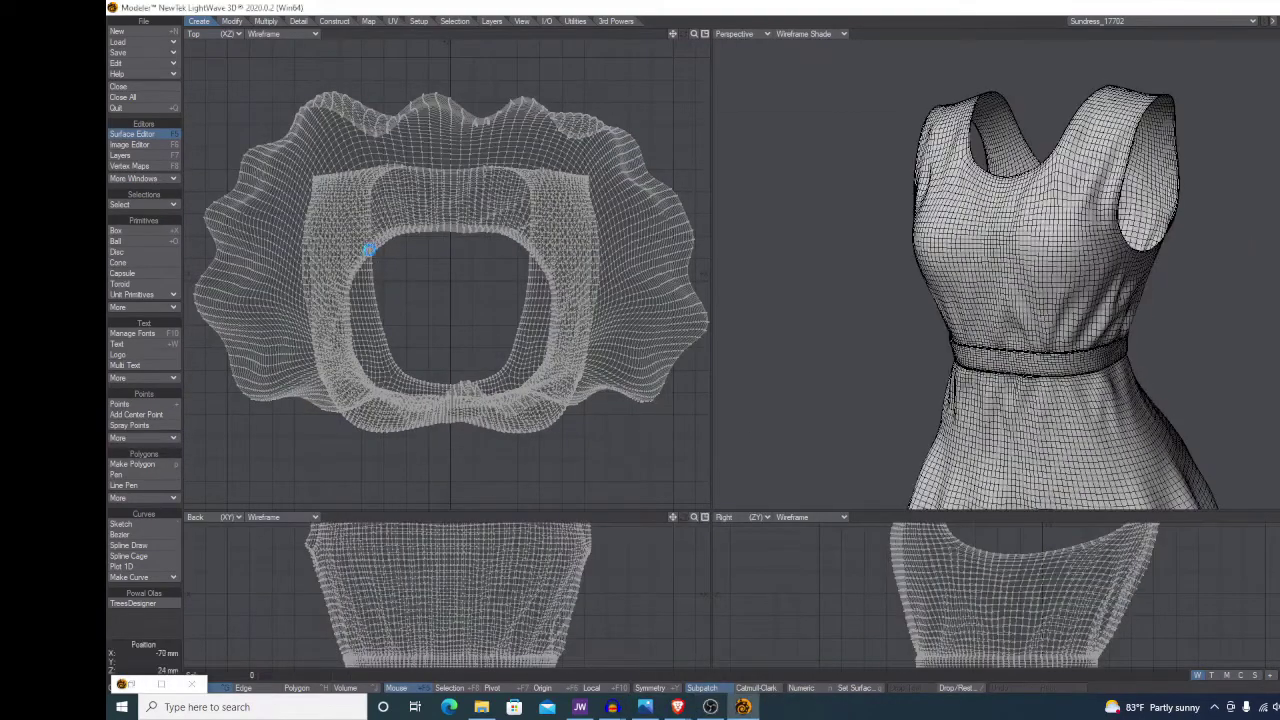
- Assign the surface Xin_shortDress to the sundress mesh and turn on Smoothing for it
type("qXin_shortDress")
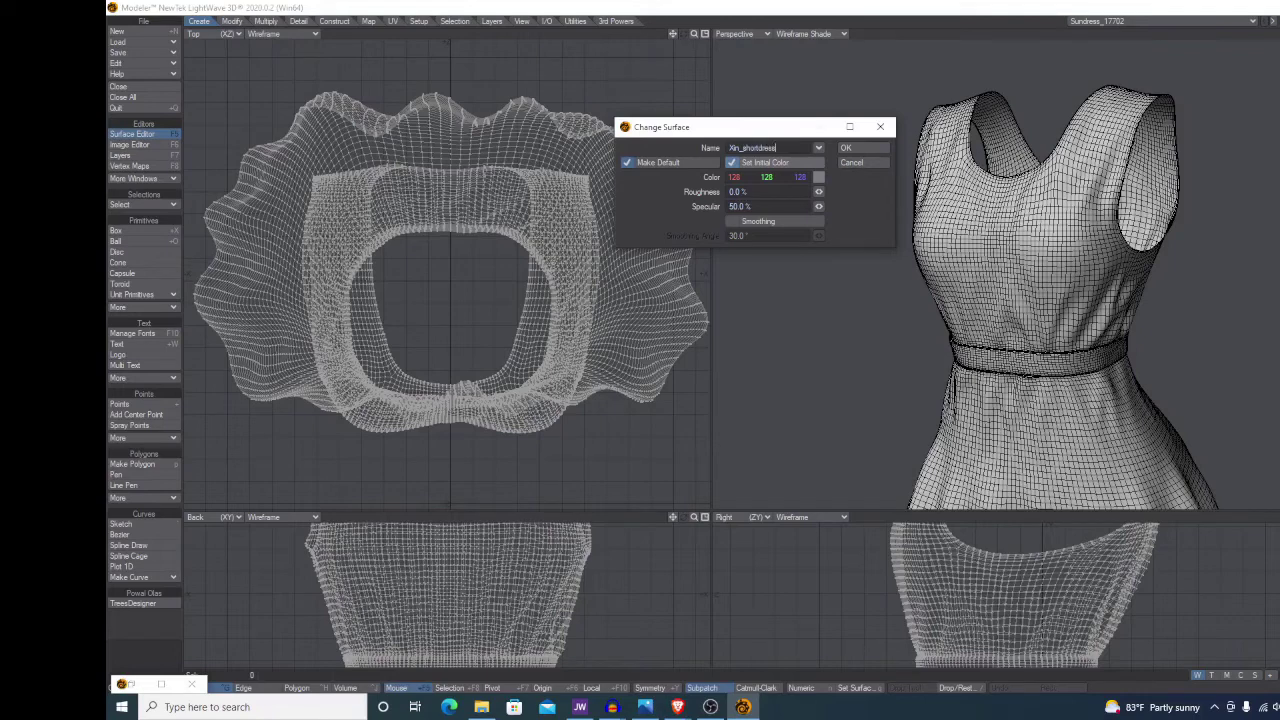
left_click(860, 148)
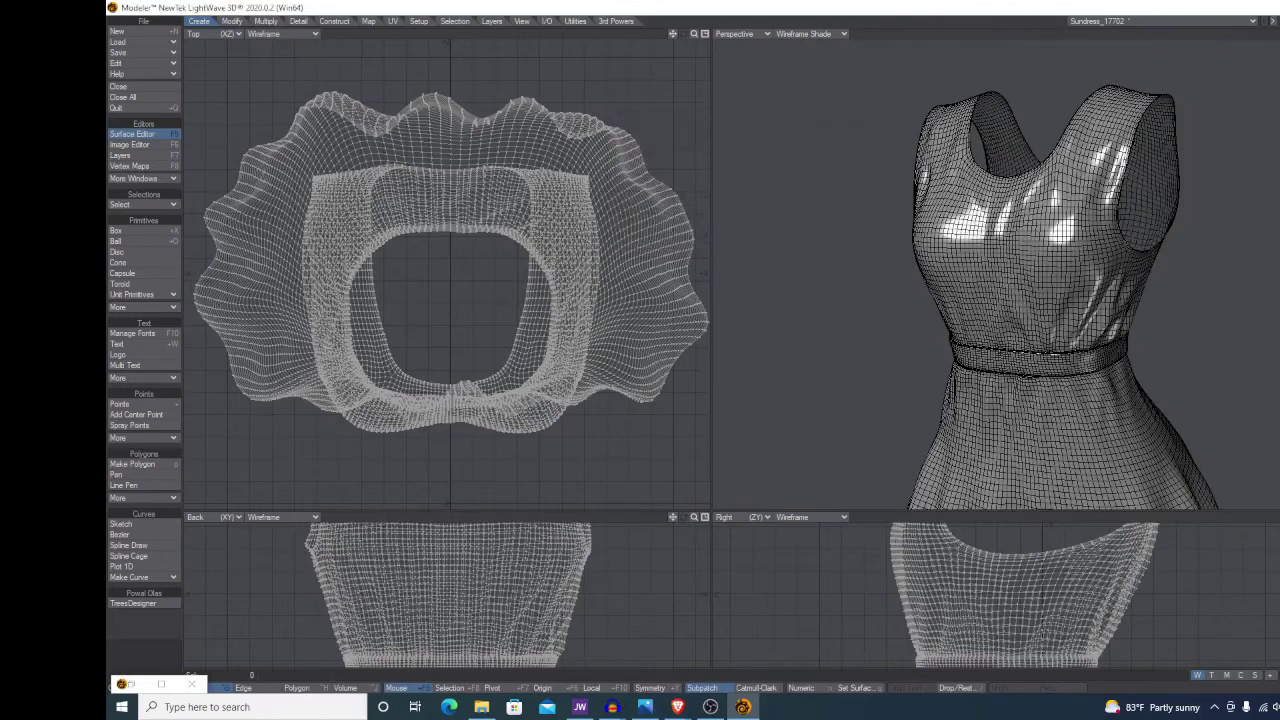
left_click_drag(1050, 250, 1015, 270, "alt")
left_click(150, 135)
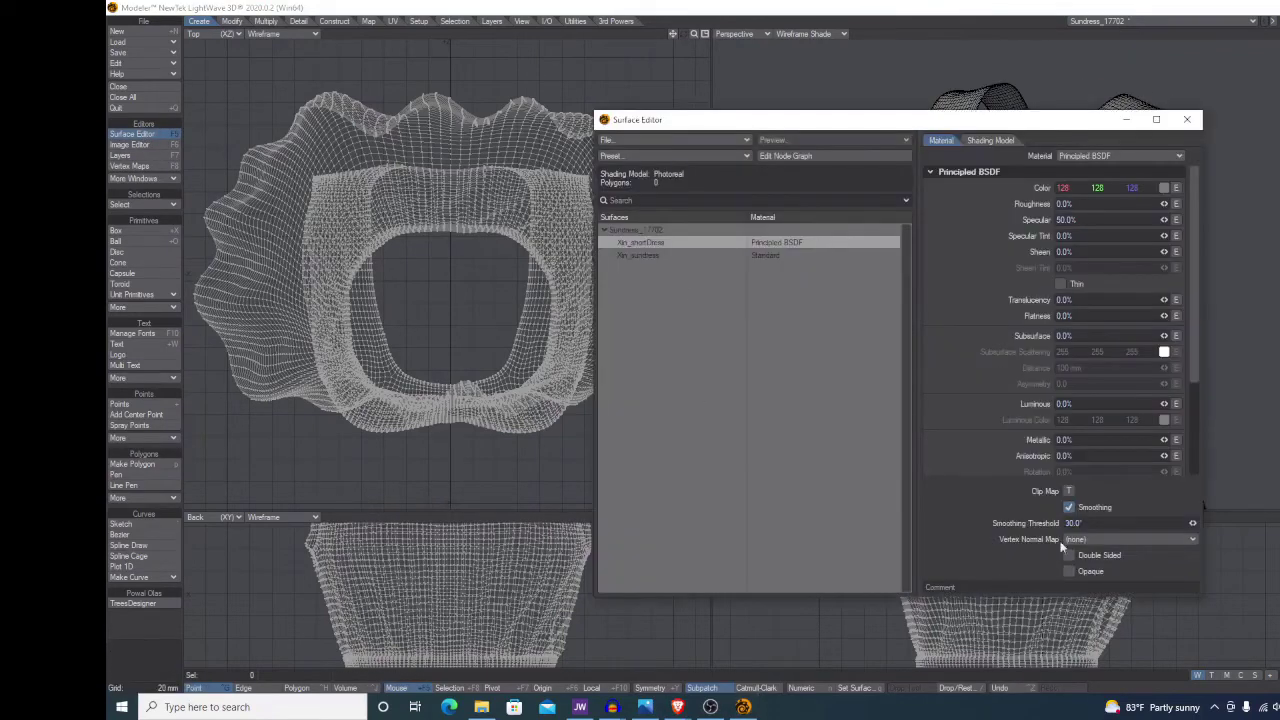
left_click(1187, 119)
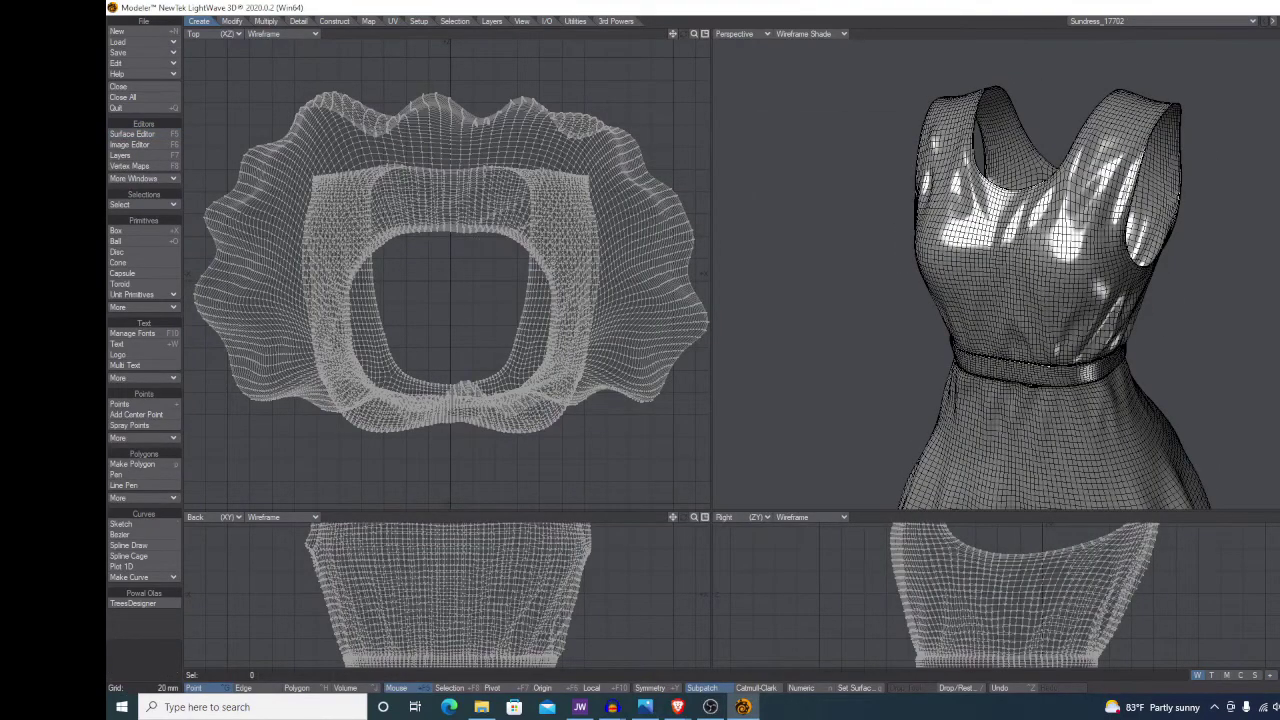
- Open LightWave Layout and load the rig scene Xin_Rig_2a
left_click(743, 707)
double_click(291, 438)
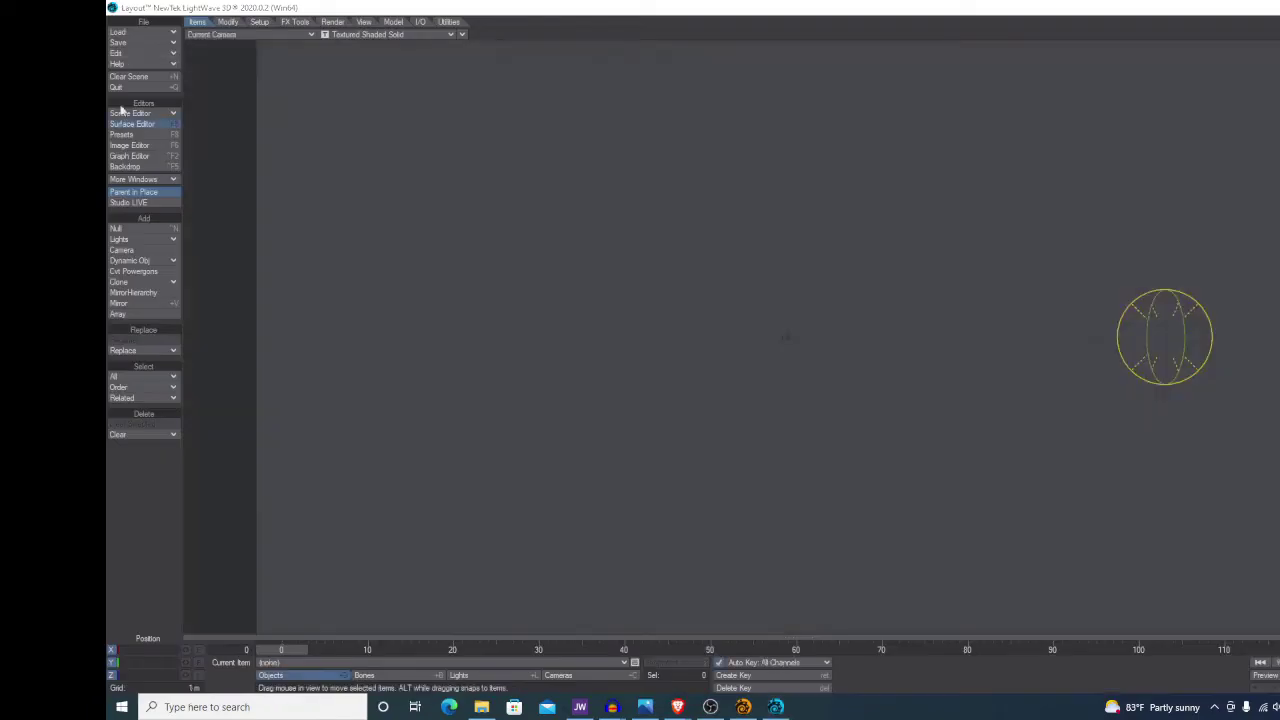
left_click(145, 33)
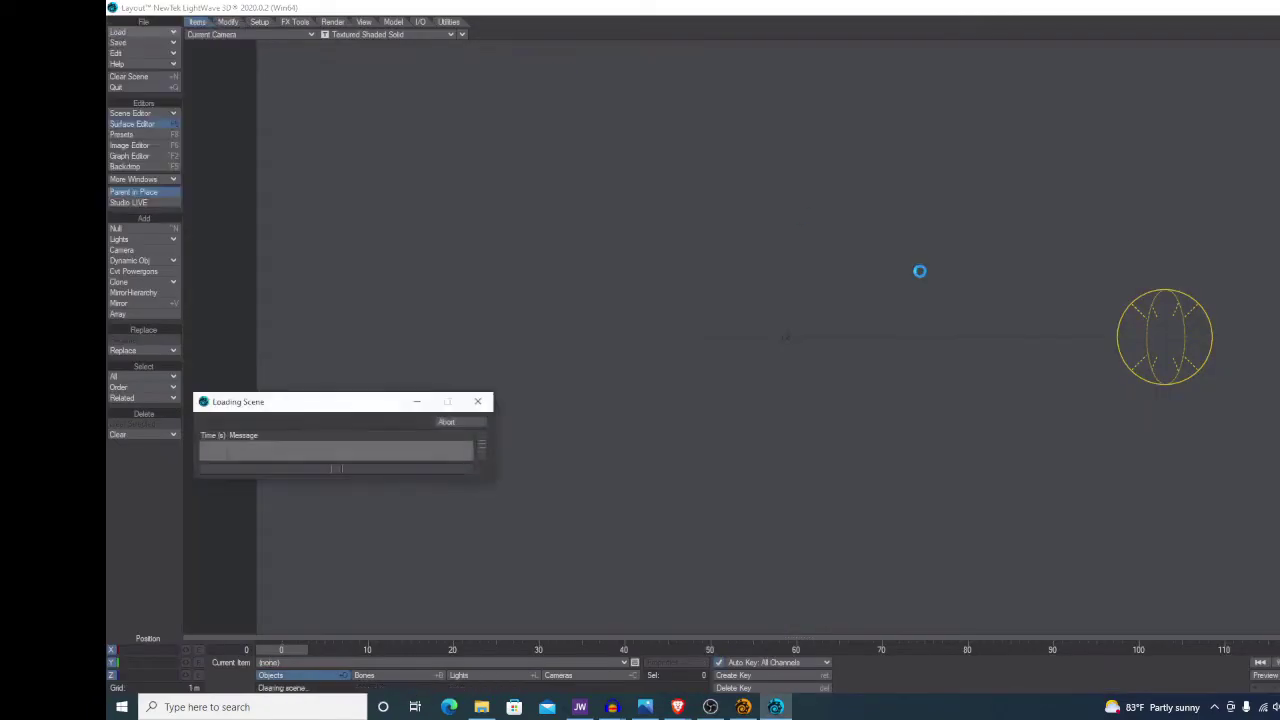
mouse_move(184, 76)
left_click(300, 73)
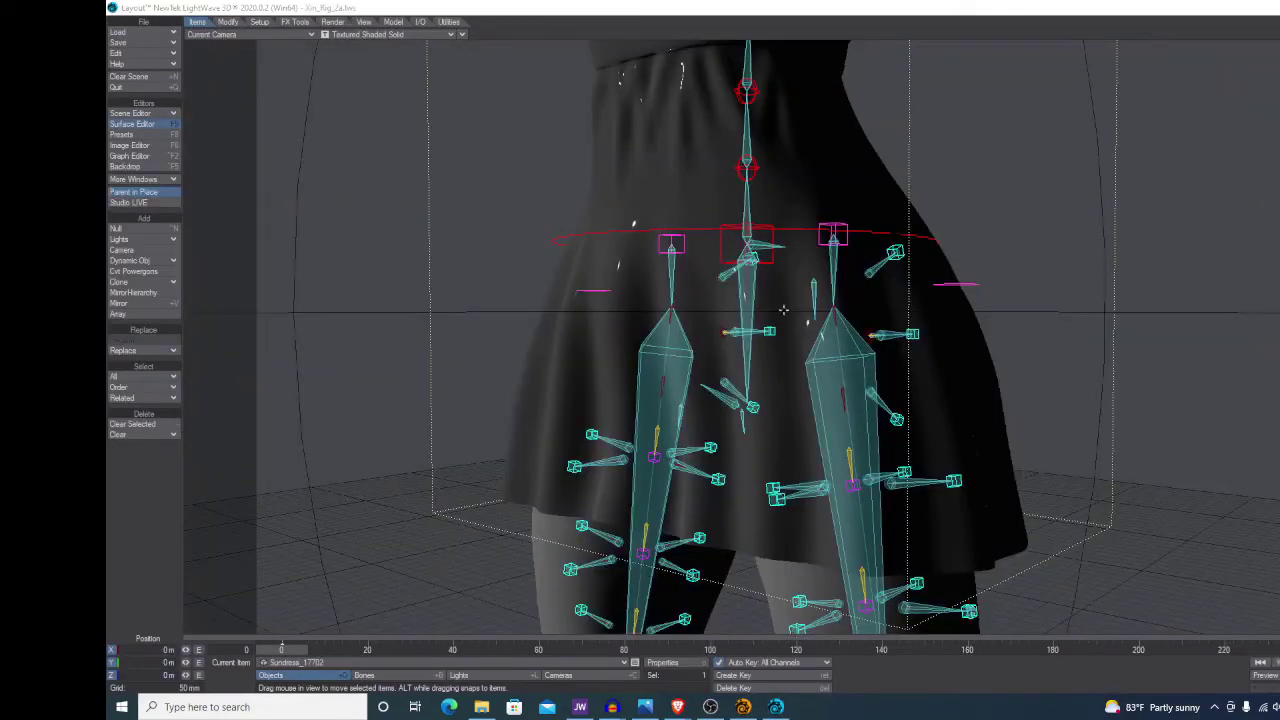
- Change the viewport to Perspective, frame the character's dress, and preview it with VPR
left_click(660, 310)
key("4")
left_click_drag(660, 310, 933, 371, "alt")
left_click(385, 34)
left_click(345, 90)
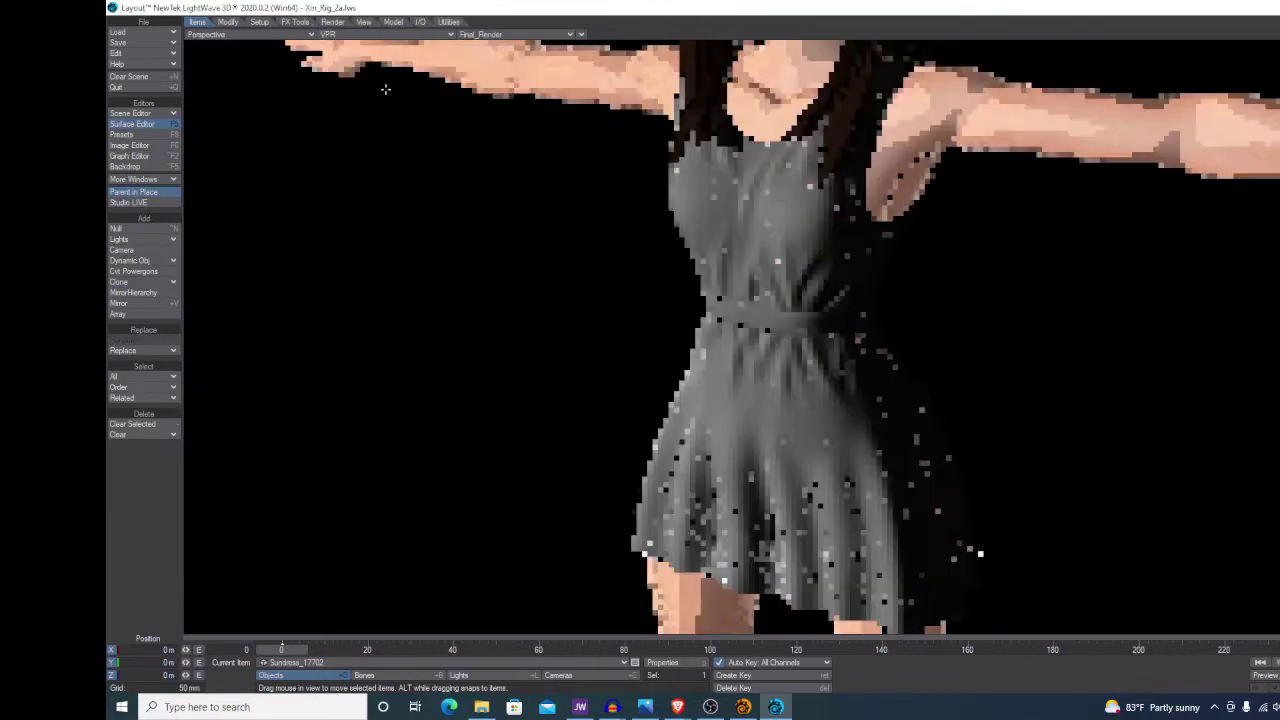
- Inspect the dress preview from the side, switch to LightWave Modeler and check the sundress mesh's point statistics
left_click_drag(733, 247, 923, 377, "alt")
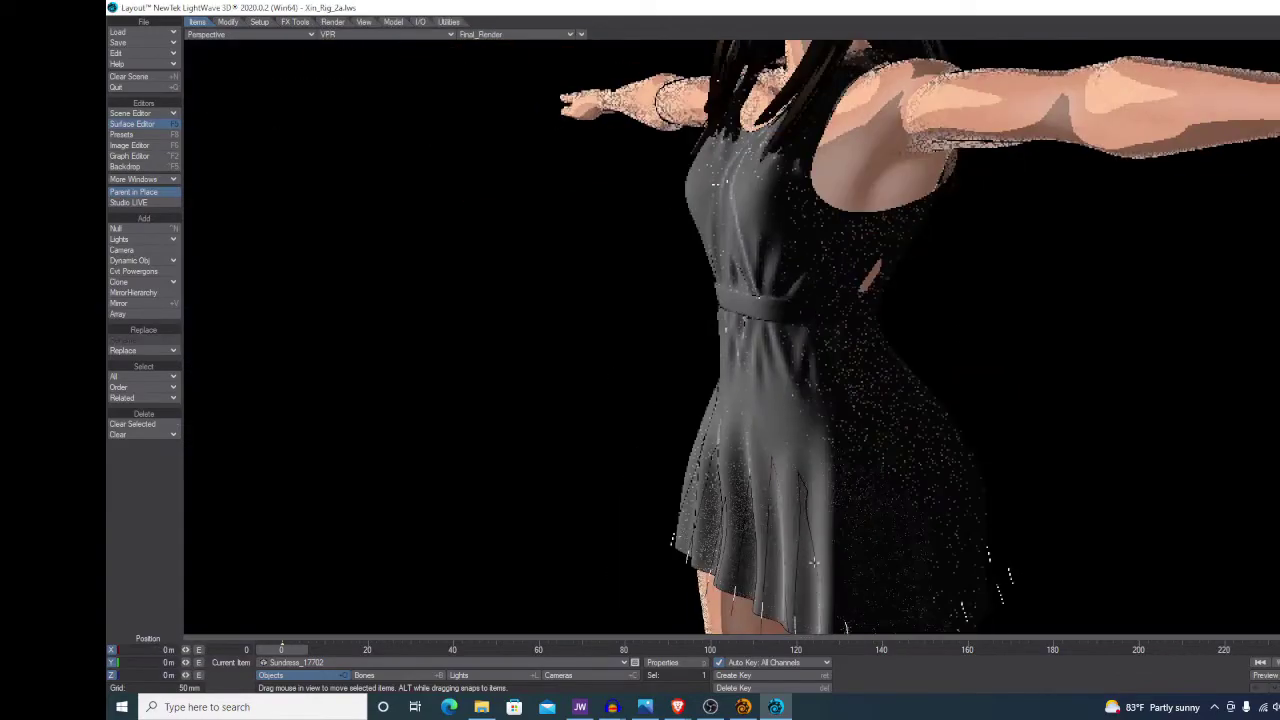
left_click_drag(723, 183, 978, 422, "alt")
left_click(744, 707)
left_click_drag(1000, 260, 900, 300, "alt")
key("w")
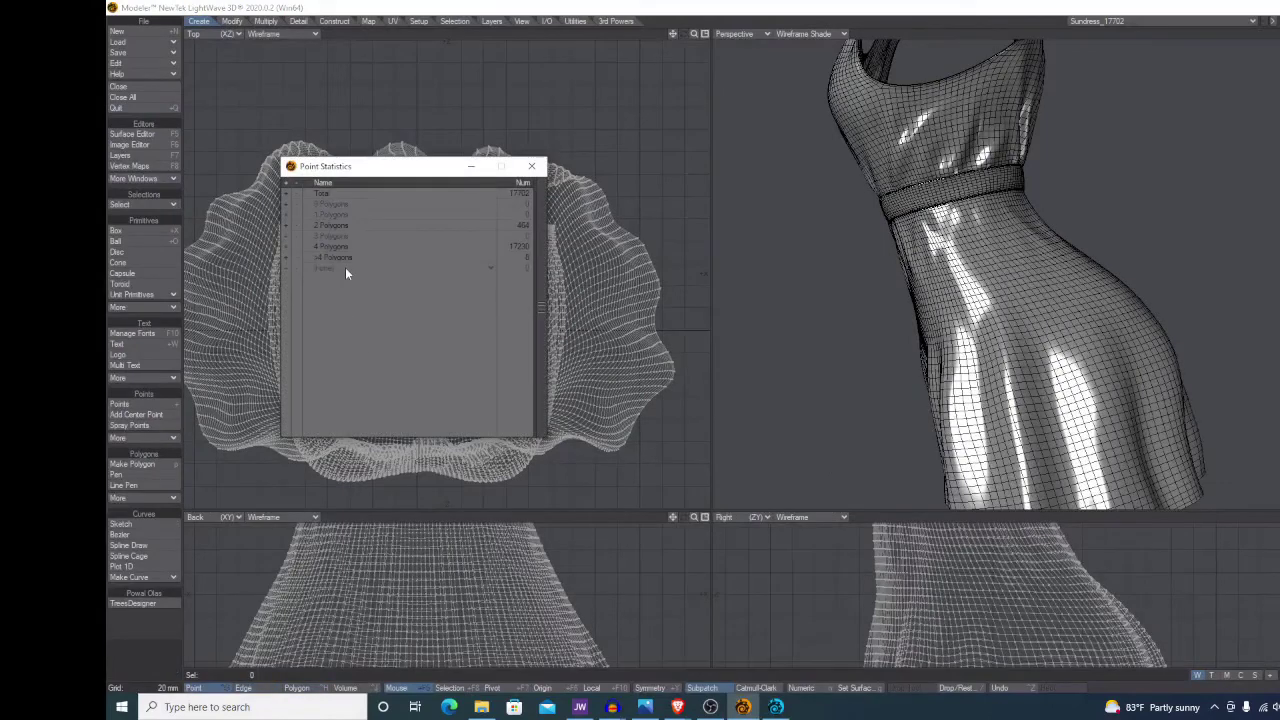
left_click(343, 260)
left_click(531, 166)
- Merge the duplicate points of the sundress mesh and check its edge, polygon and point statistics
left_click_drag(900, 270, 940, 275, "alt")
key("slash")
key("m")
key("Return")
key("w")
key("ctrl+h")
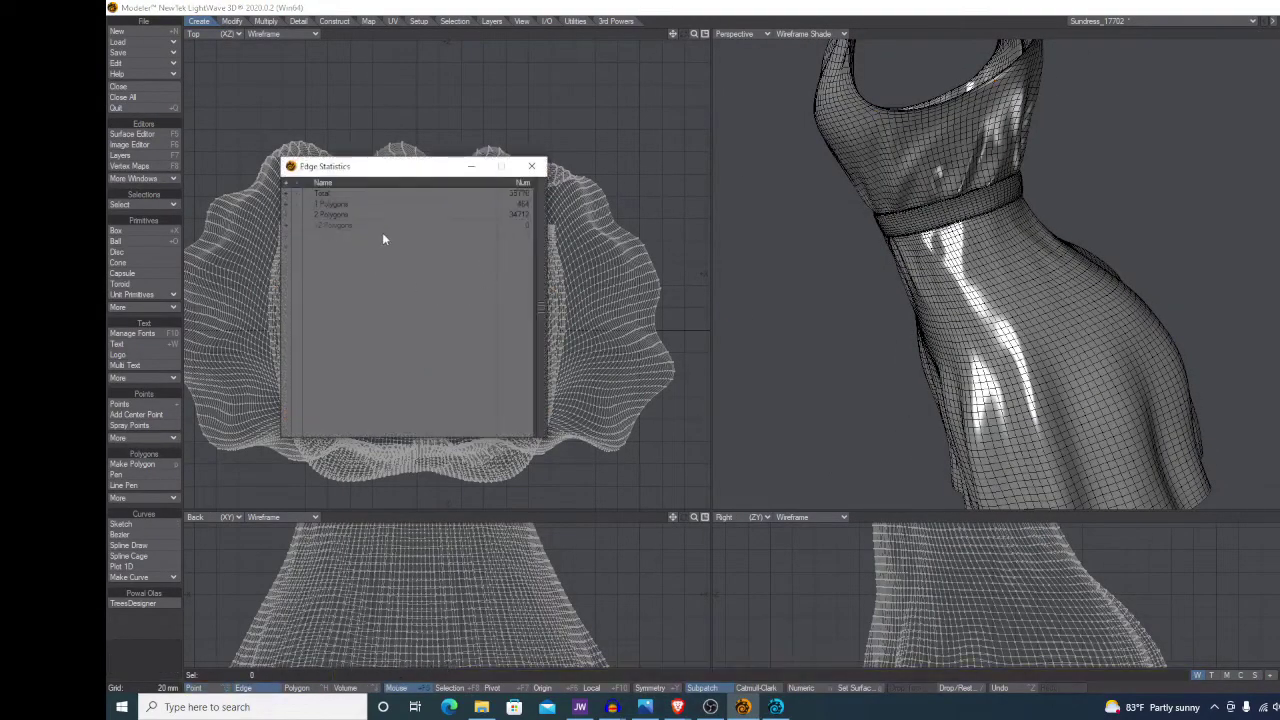
key("ctrl+h")
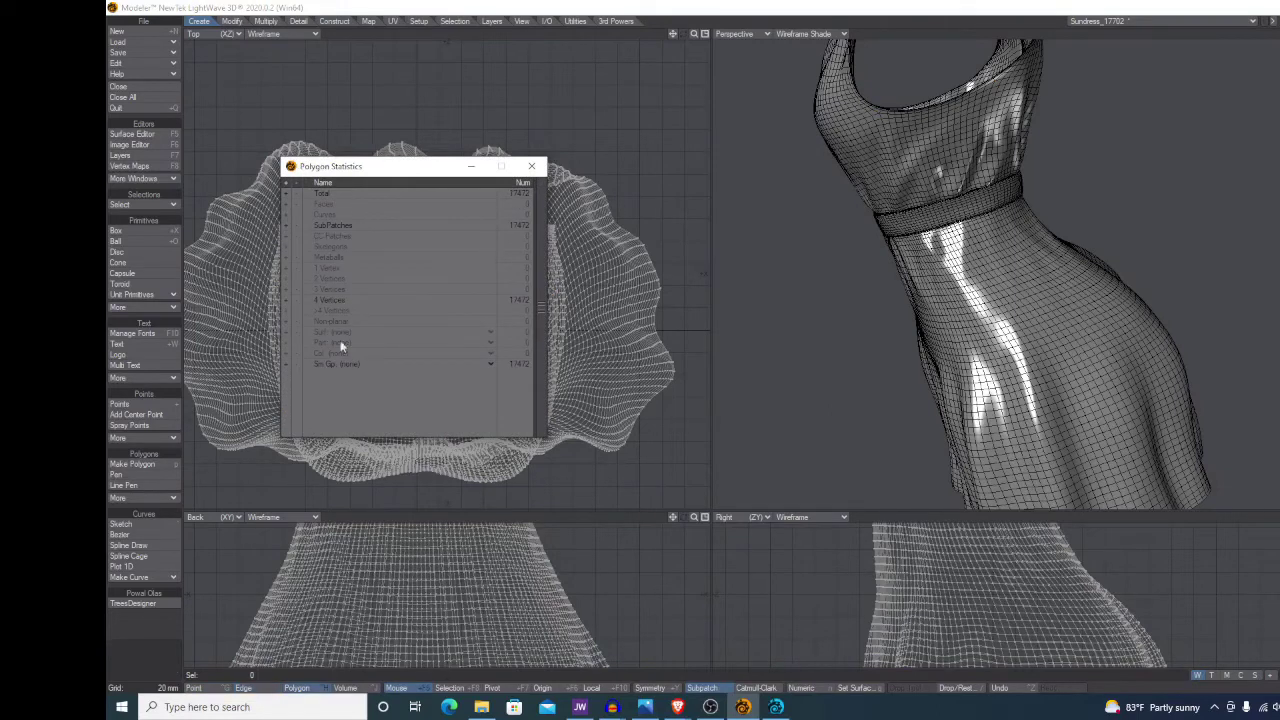
left_click(490, 364)
left_click(490, 343)
left_click(440, 410)
key("ctrl+g")
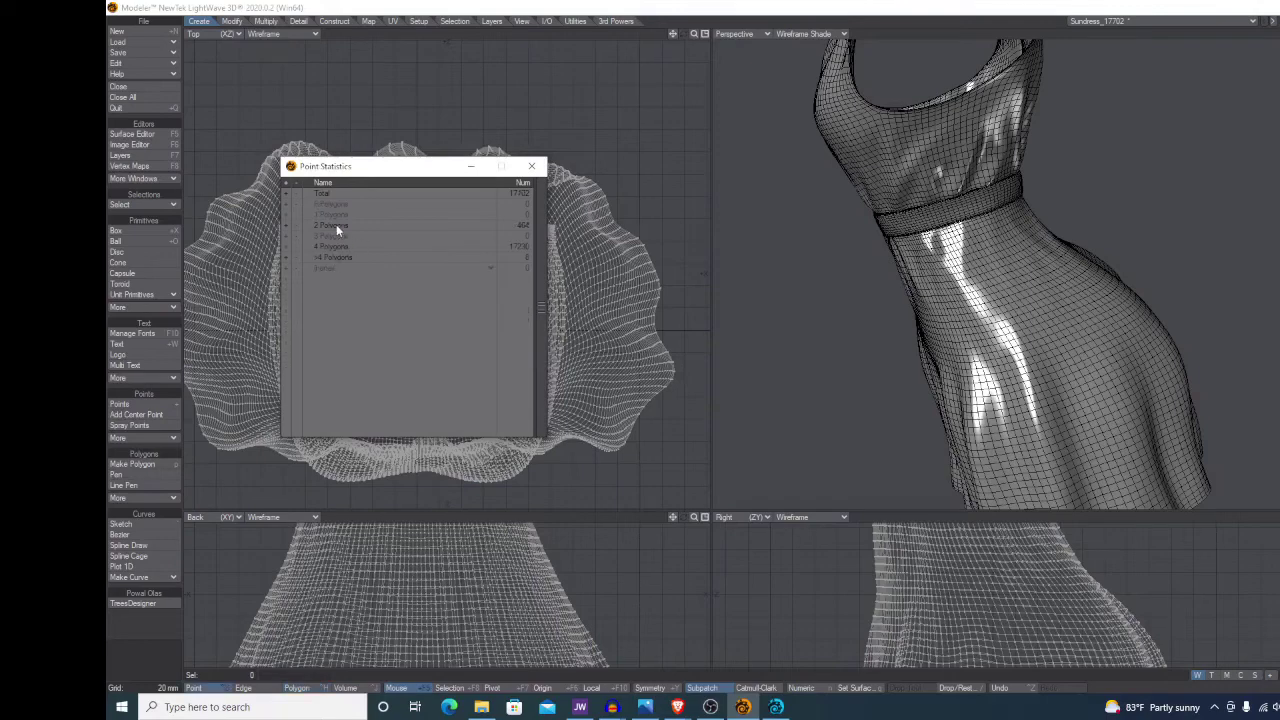
- Check the mesh's one-polygon and two-polygon edges by selecting them, clear the selection and switch back to LightWave Layout
left_click(335, 226)
key("ctrl+h")
left_click(287, 204)
key("slash")
left_click(286, 214)
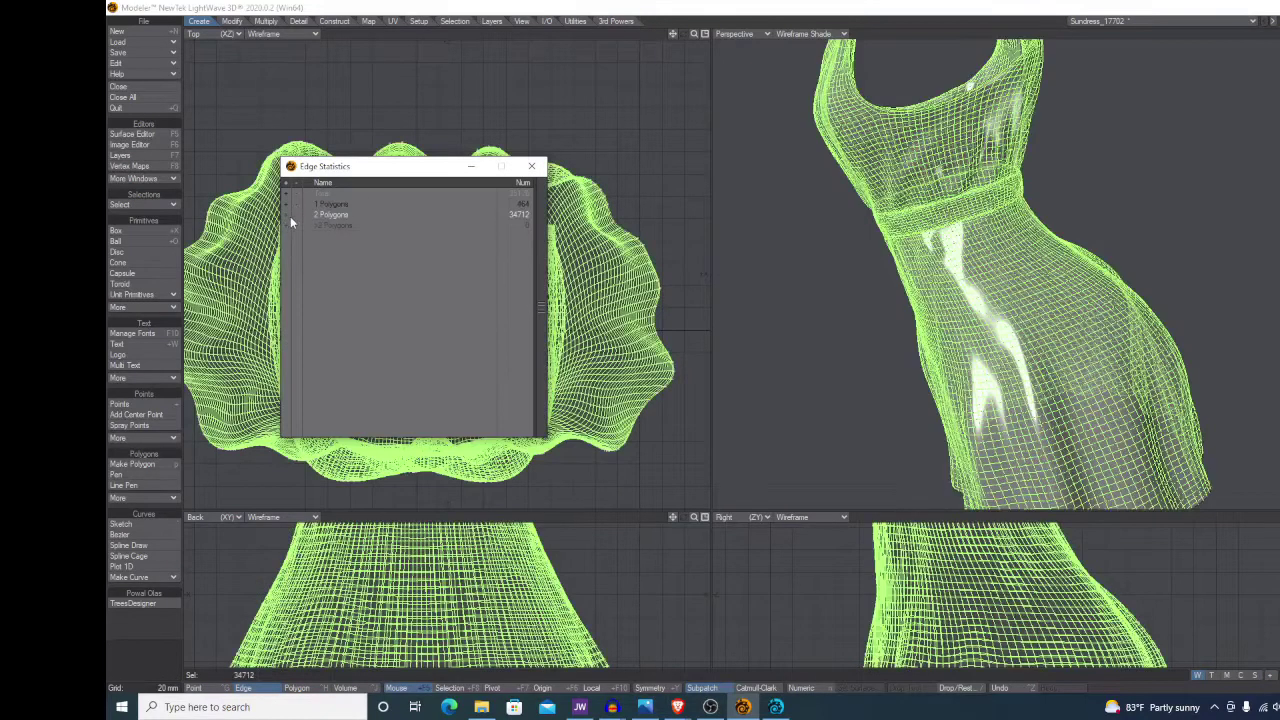
left_click(532, 166)
mouse_move(975, 272)
left_mouse_down("alt")
mouse_move(1040, 273)
mouse_move(985, 274)
left_mouse_up("alt")
key("slash")
left_click(783, 706)
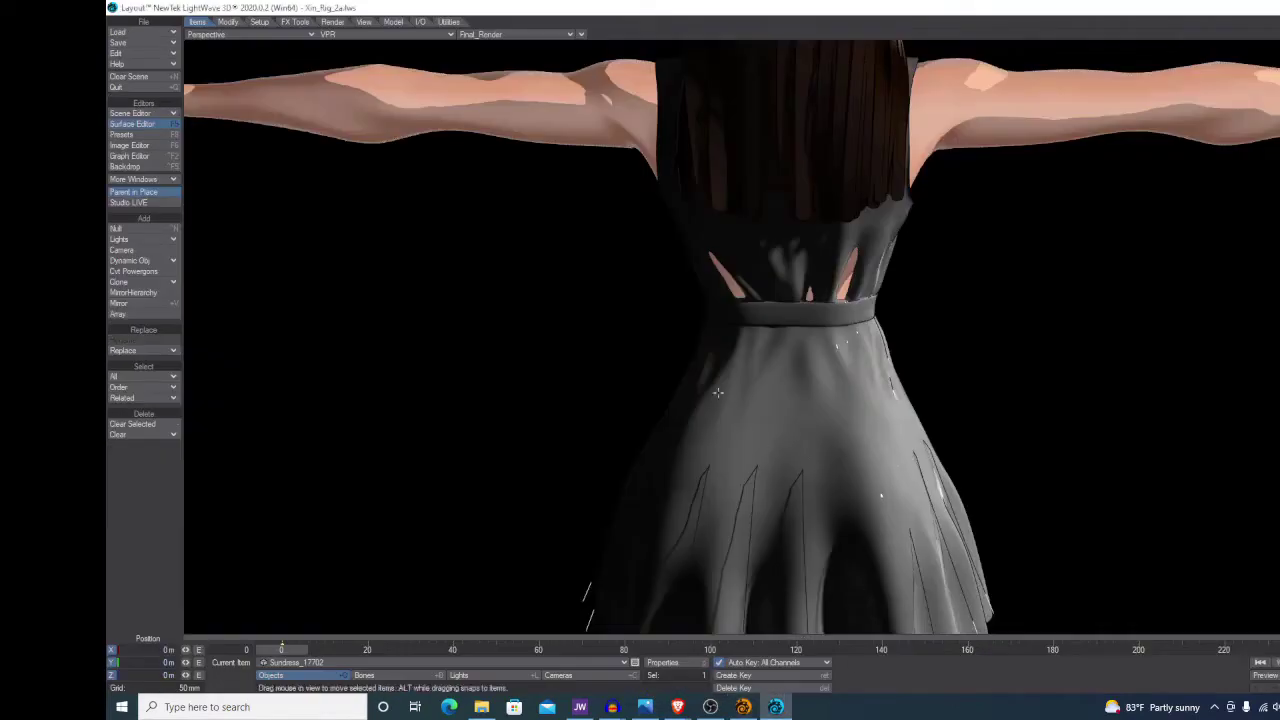
- Examine the shaded sundress in the VPR preview from the back, the front and close up on the skirt
left_click_drag(697, 389, 697, 440, "alt")
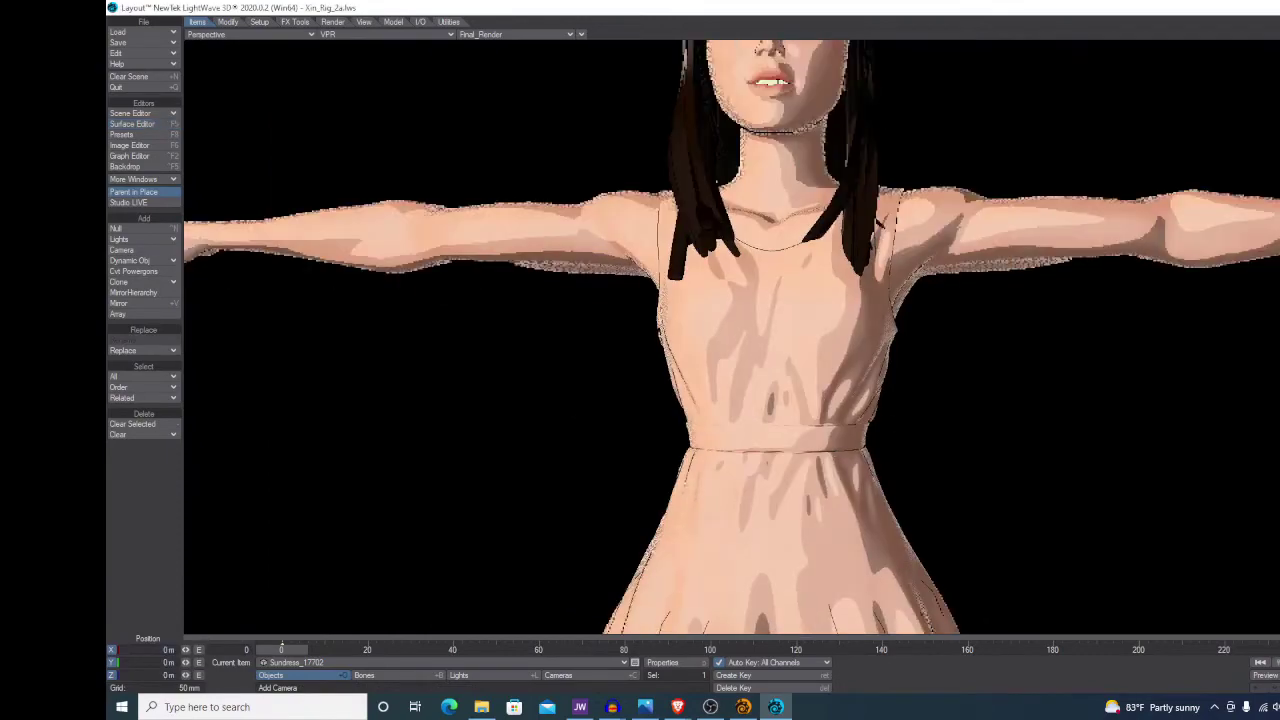
left_click_drag(786, 410, 980, 370, "alt")
key("1")
key("4")
scroll(980, 370, "down", 3)
scroll(972, 330, "up", 5)
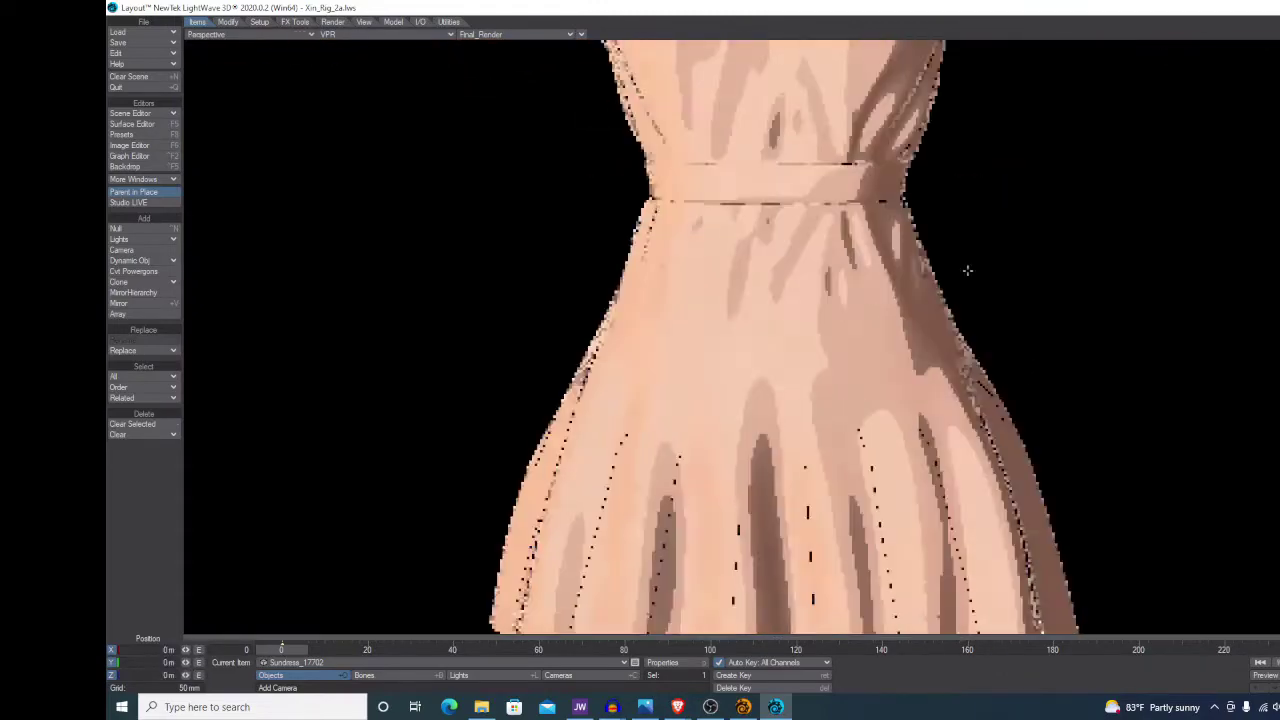
left_click_drag(966, 271, 966, 371, "alt+shift")
scroll(966, 371, "down", 2)
- Open the node network of the Xin_shortDress surface and check the texture image file in File Explorer
key("F5")
left_click(752, 107)
left_click(481, 707)
double_click(655, 510)
left_click(1279, 47)
left_click(1261, 45)
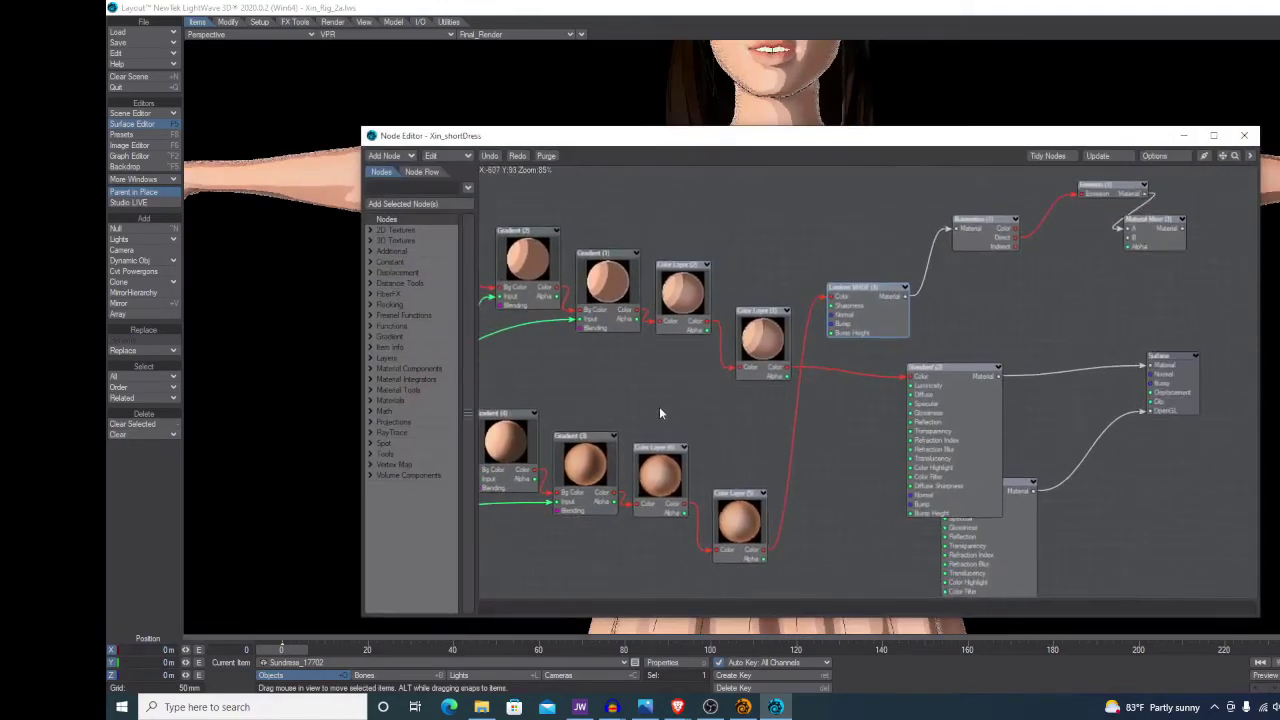
- Add a 2D Image texture node to the Xin_shortDress network and assign Pattern_Polkadots.png to it
left_click_drag(659, 406, 869, 358)
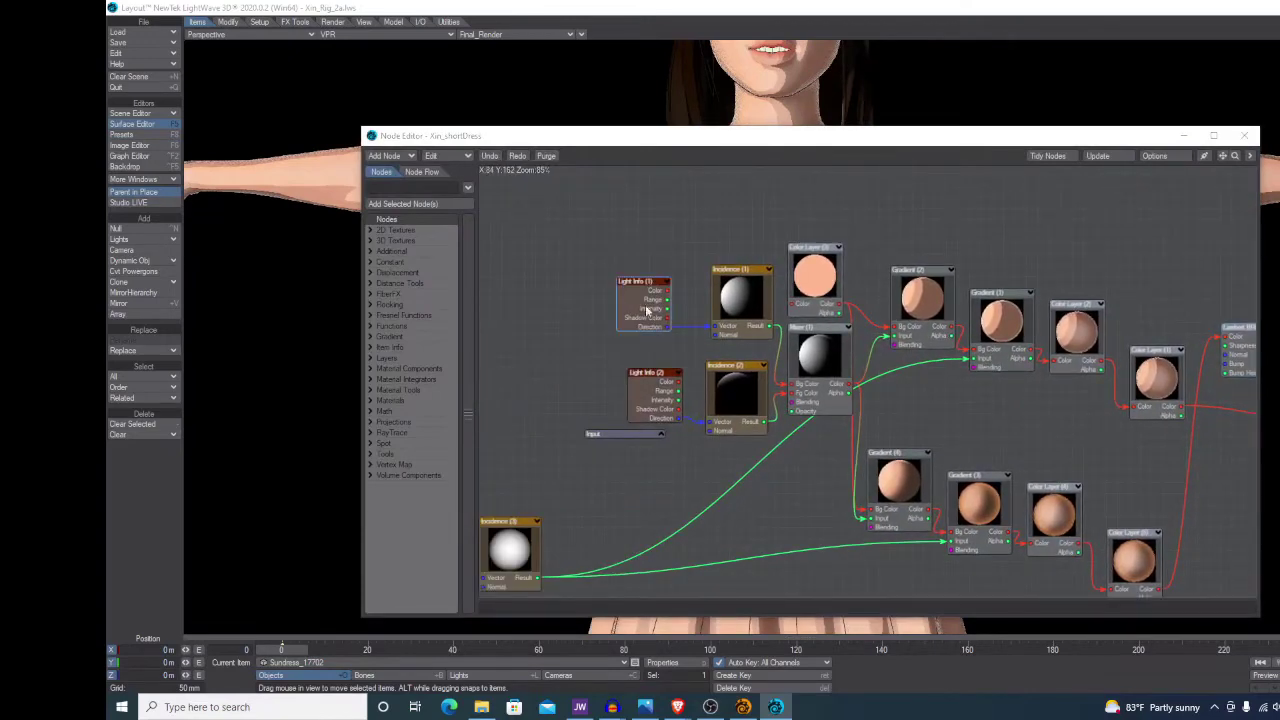
left_click_drag(671, 435, 649, 463)
left_click(395, 230)
double_click(405, 274)
left_click_drag(690, 400, 732, 452)
left_click_drag(876, 361, 514, 236)
double_click(540, 236)
left_click_drag(668, 197, 802, 150)
left_click(828, 186)
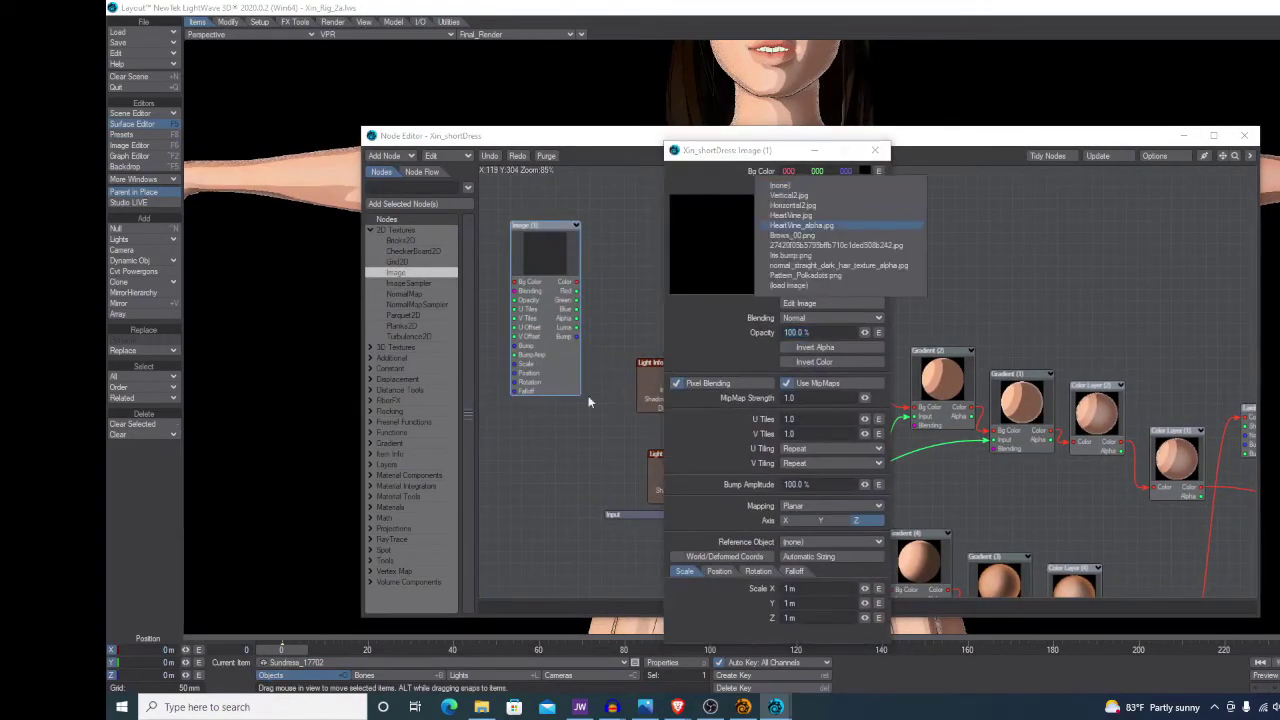
left_click(843, 275)
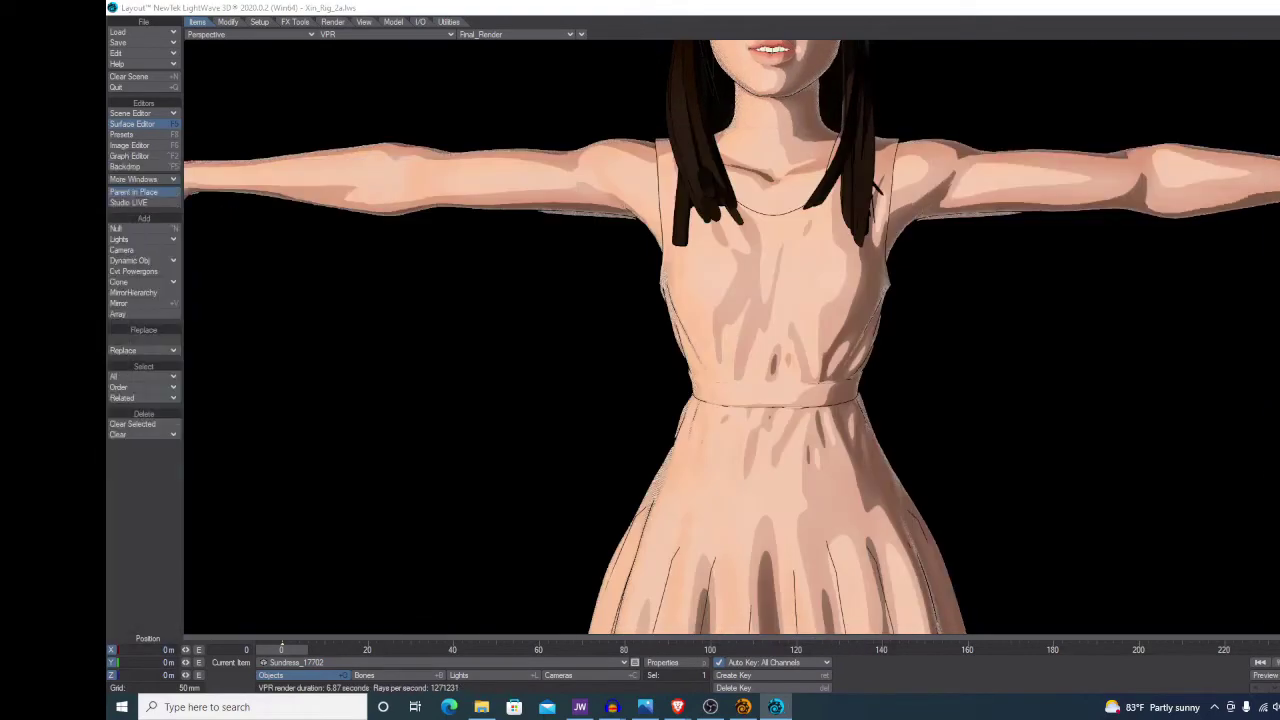
- Feed the polka dot Image node's color into the Bg Color of Gradient (2), replacing the skin-toned Color Layer (3)
left_click_drag(0, 196, 300, 159)
left_click_drag(457, 458, 495, 436, "alt")
left_click_drag(273, 253, 409, 221)
left_click_drag(504, 499, 338, 544, "alt")
left_click_drag(242, 267, 420, 218)
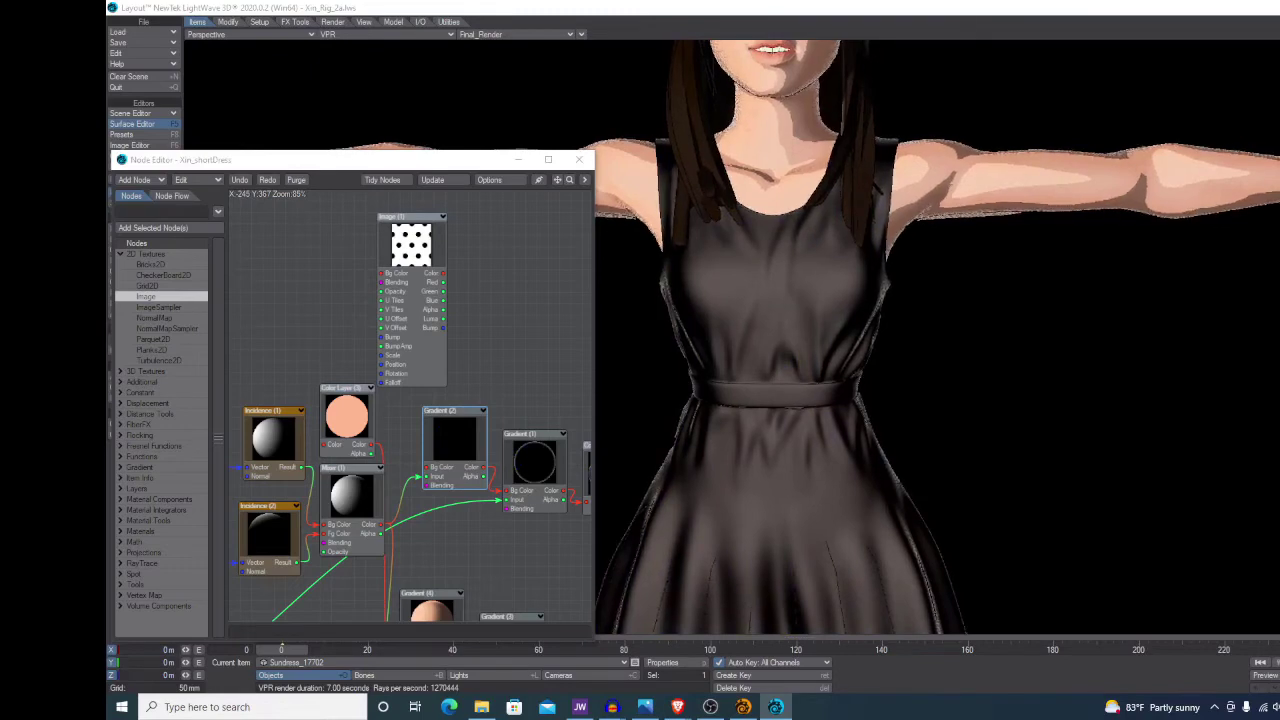
middle_click_drag(452, 353, 534, 343)
left_click_drag(512, 248, 374, 317)
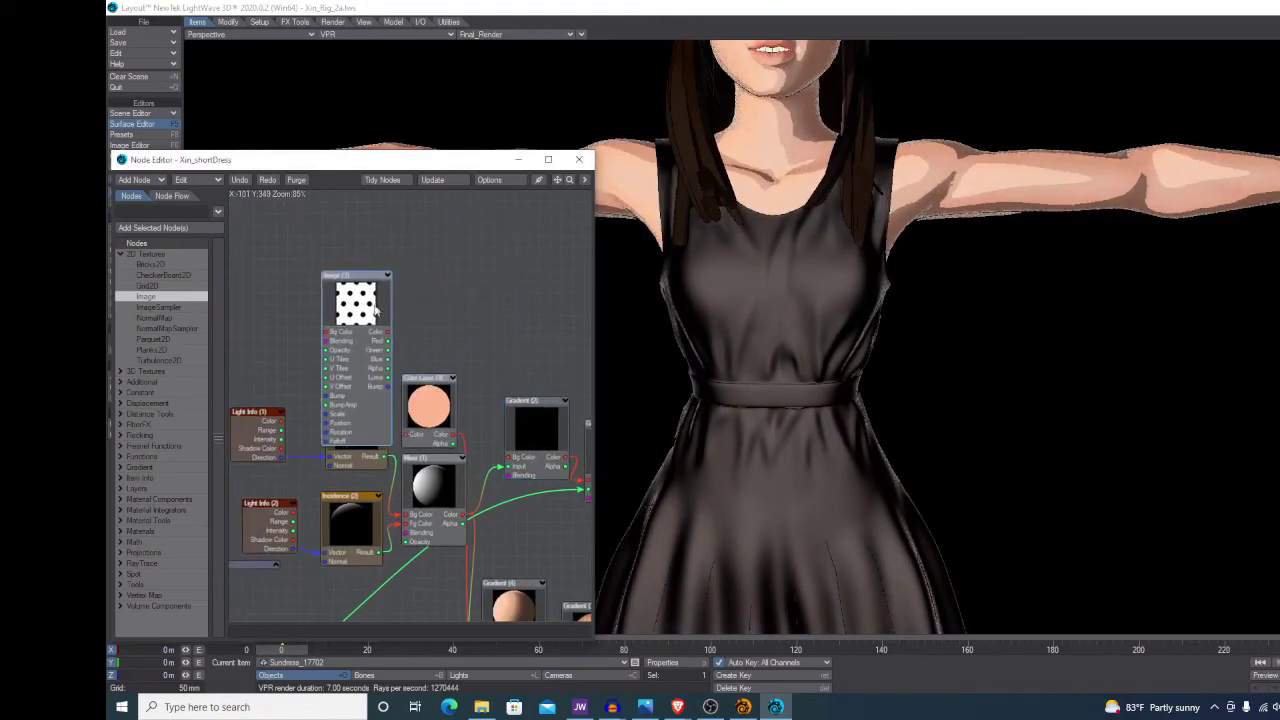
left_click_drag(515, 443, 515, 445)
- Set the polka dot image's mapping to UV Map using the map uvmap_uv
double_click(362, 302)
left_click_drag(766, 152, 276, 125)
left_click(353, 480)
left_click(340, 538)
left_click(350, 494)
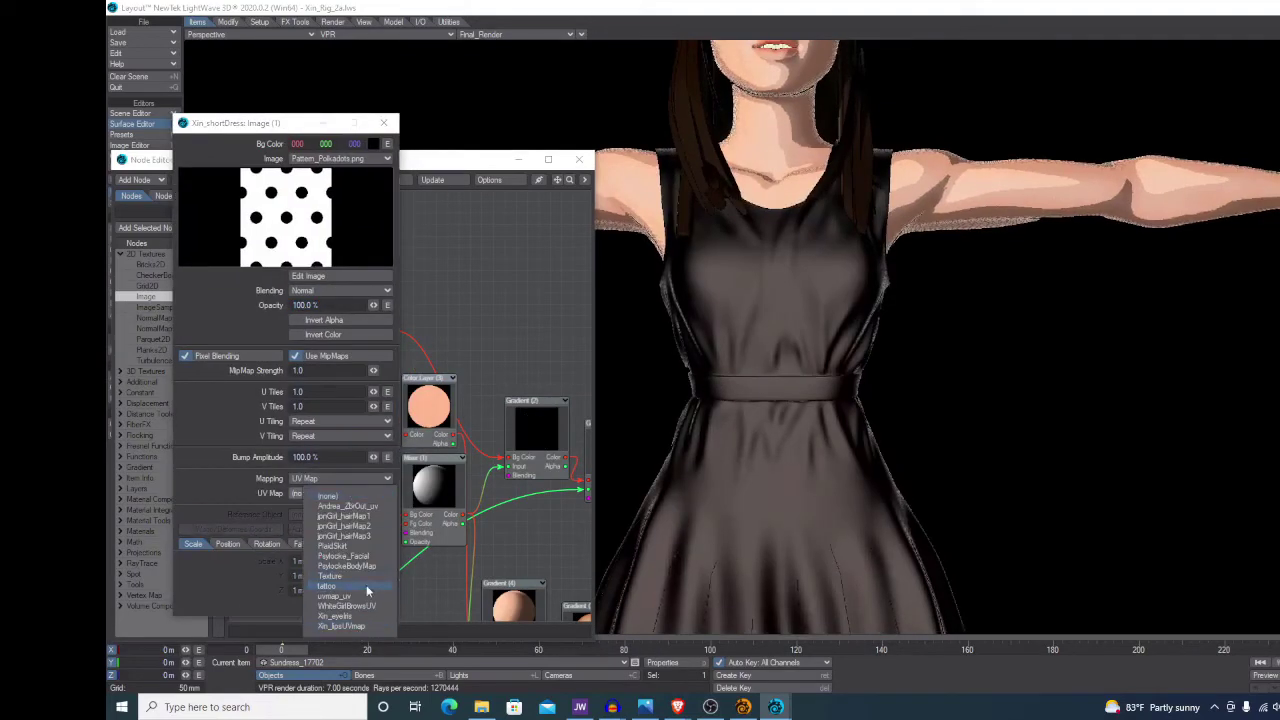
left_click(345, 596)
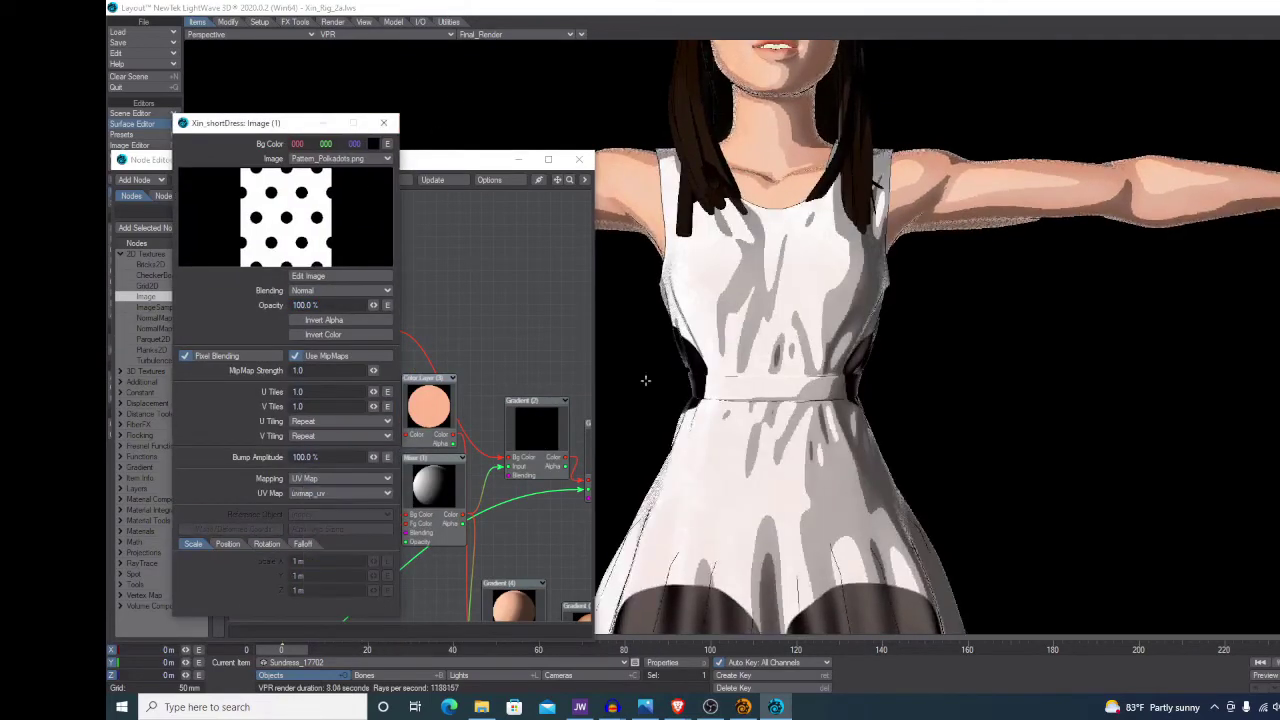
- Tile the polka dot image 5 times in U and 7 times in V, and close its settings
type("5")
key("Tab")
type("7")
key("Tab")
left_click(384, 123)
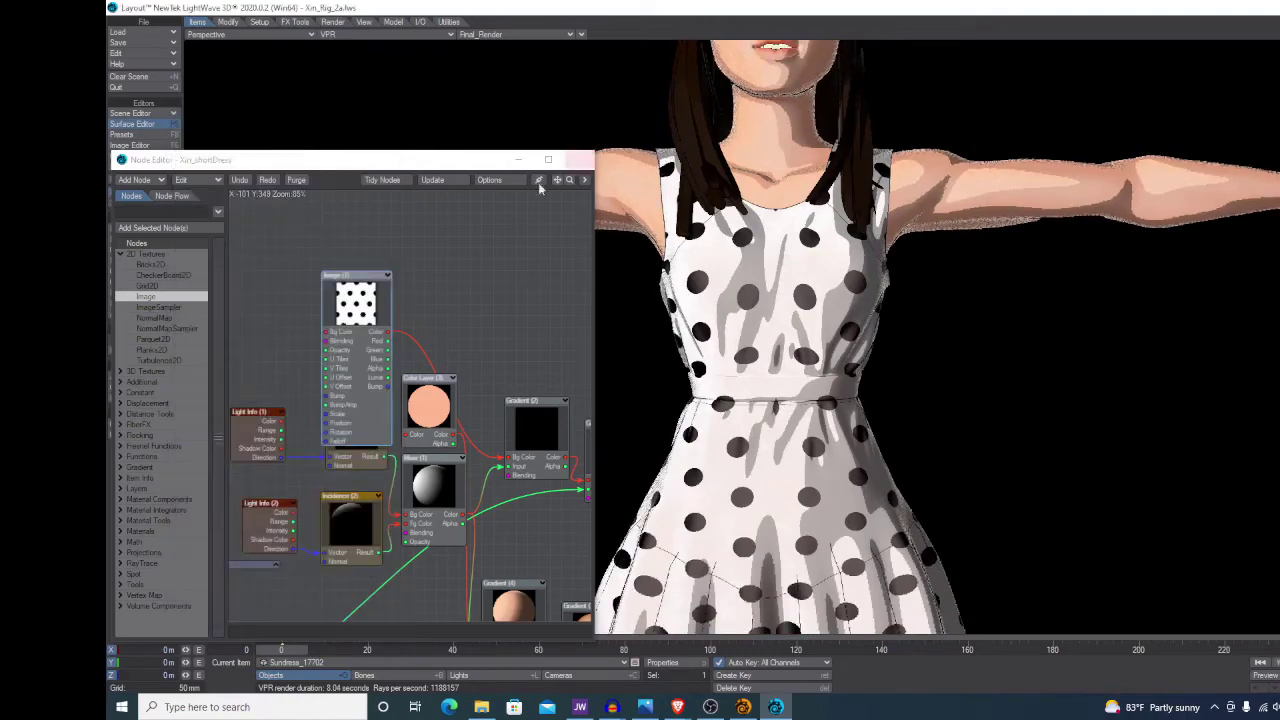
- Connect Color Layer (2) directly to the Color input of the Standard (2) material, bypassing Color Layer (1)
middle_click_drag(564, 425, 420, 350)
left_click_drag(421, 356, 451, 359, "alt")
left_click_drag(760, 430, 1230, 440, "alt")
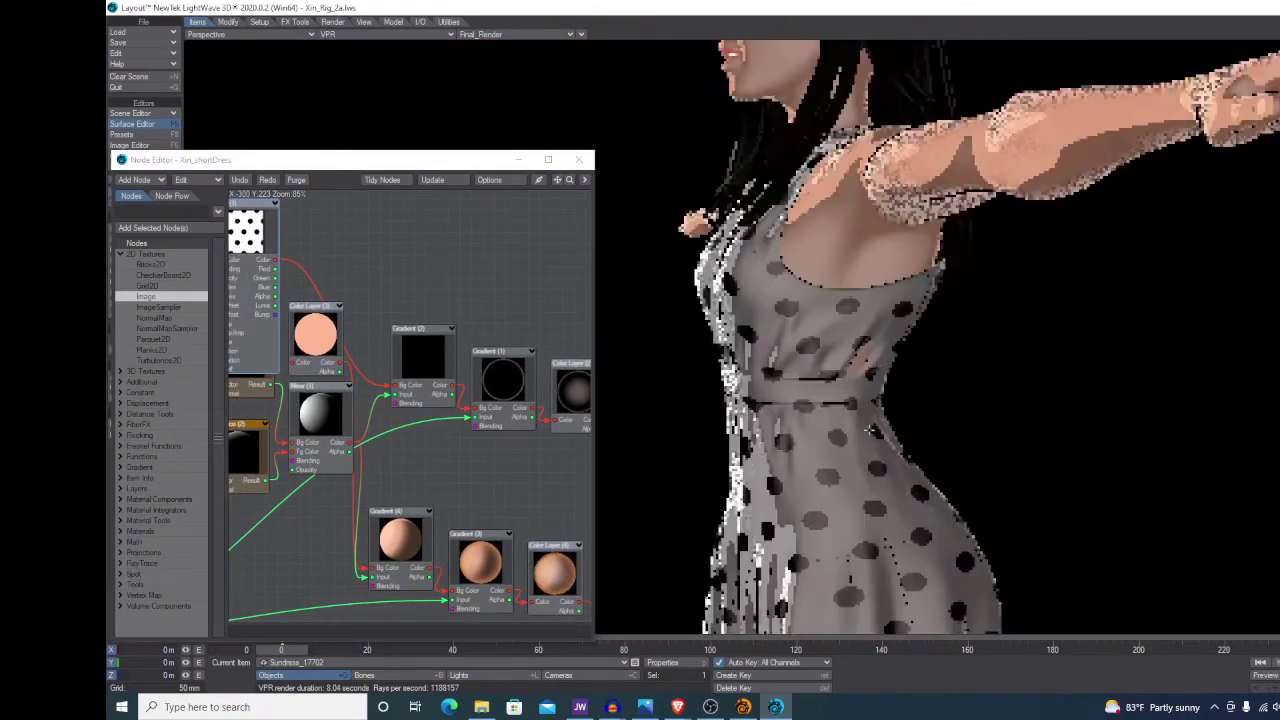
left_click_drag(552, 485, 355, 480)
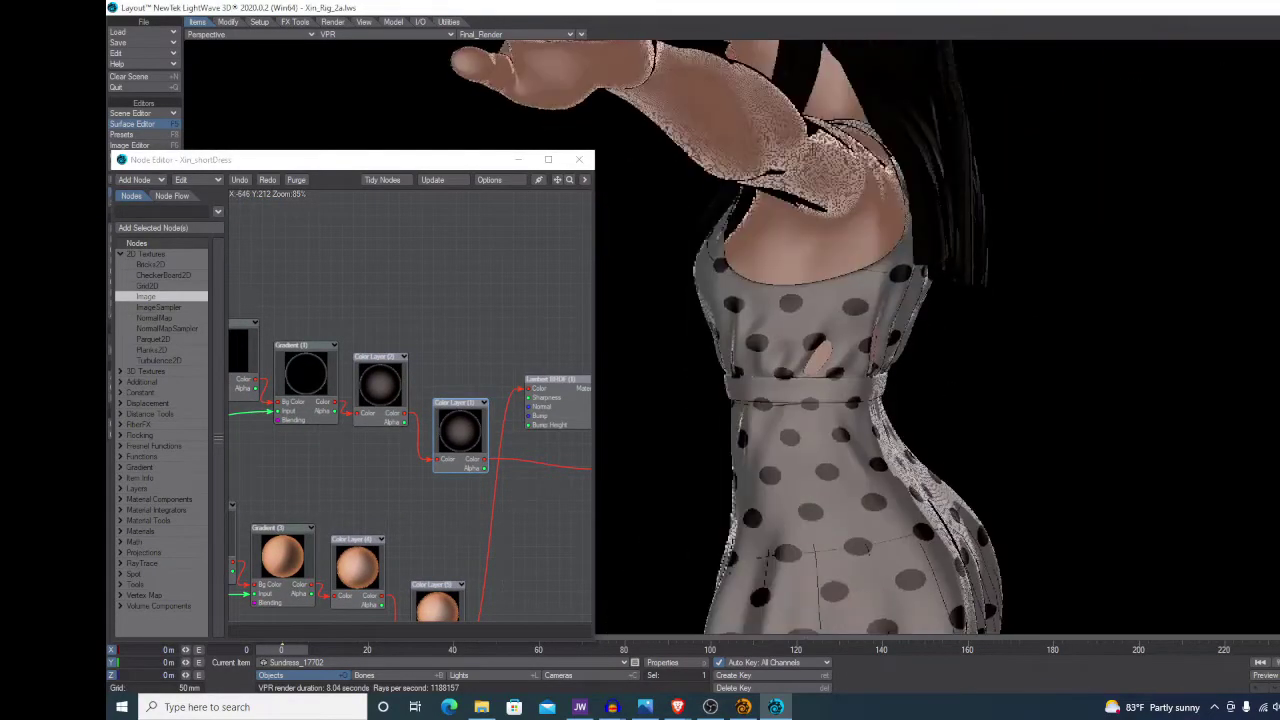
left_click_drag(428, 465, 300, 397, "alt")
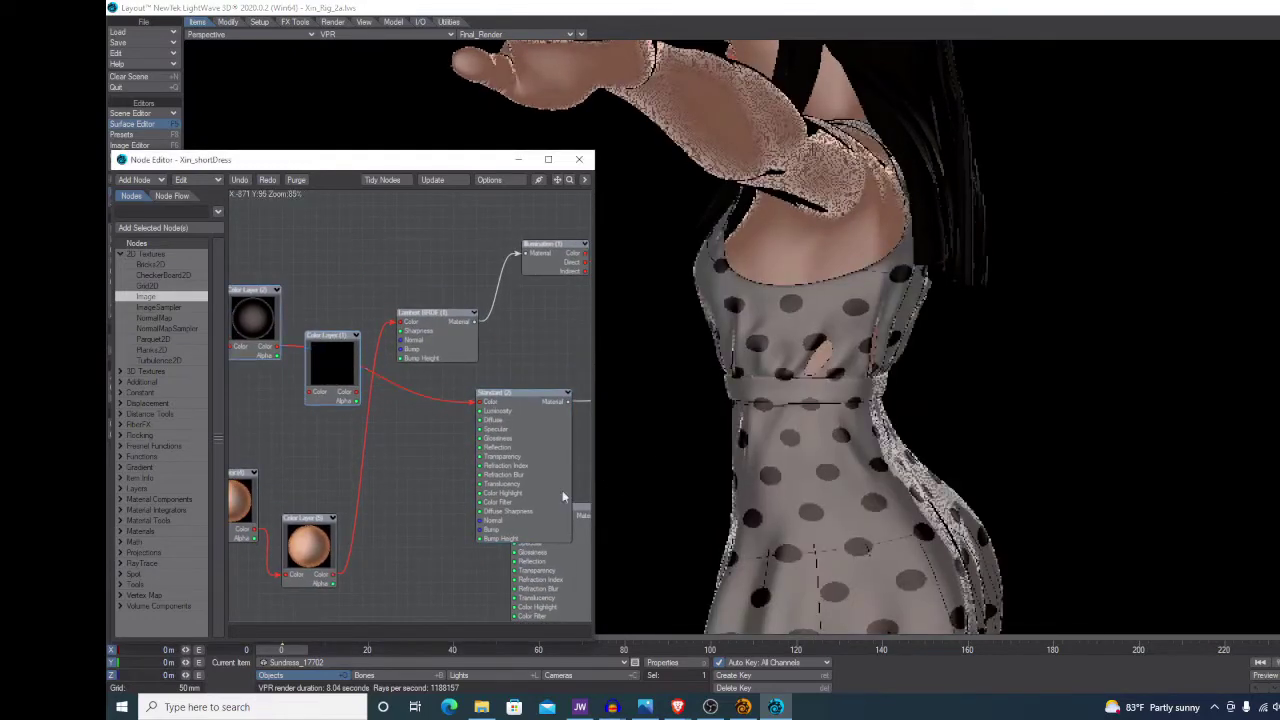
left_click_drag(397, 457, 490, 481)
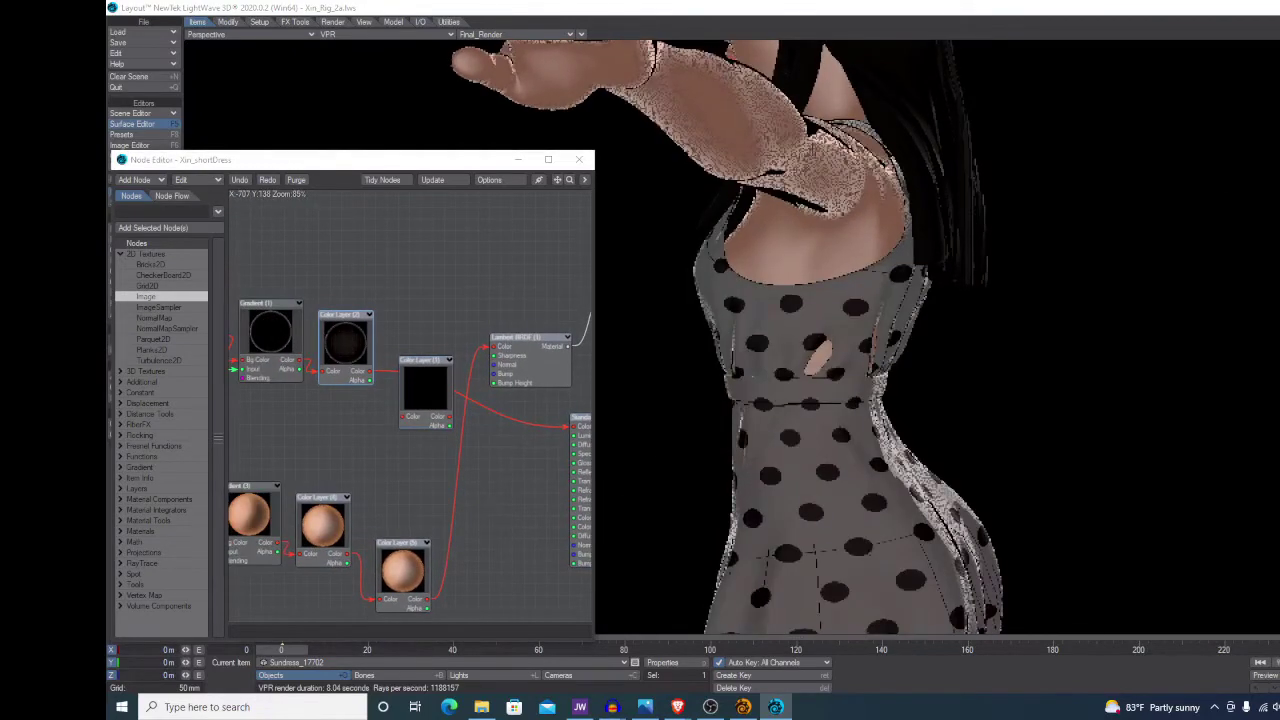
- Move Key (3) of Gradient (2) to position about 0.48, shift the following key further along, and close the editors
left_click_drag(800, 340, 980, 340, "alt")
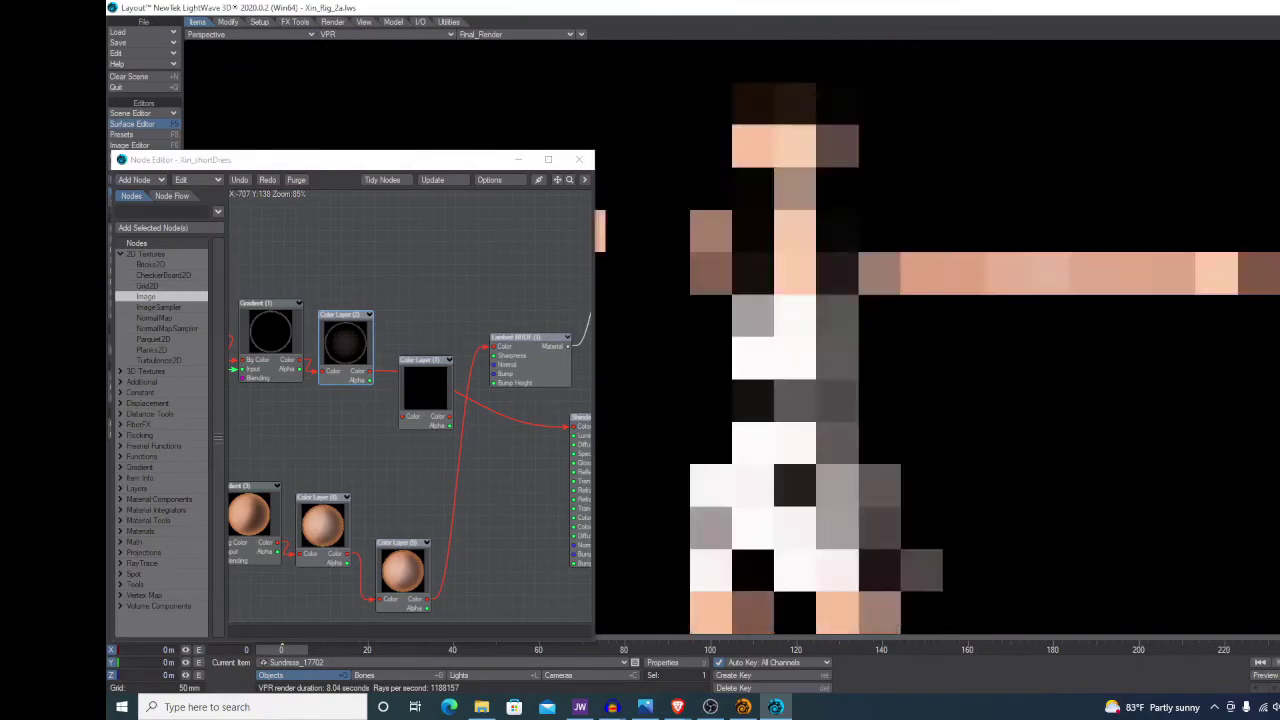
left_click_drag(739, 439, 786, 396, "alt")
scroll(786, 396, "up", 3)
key("Tab")
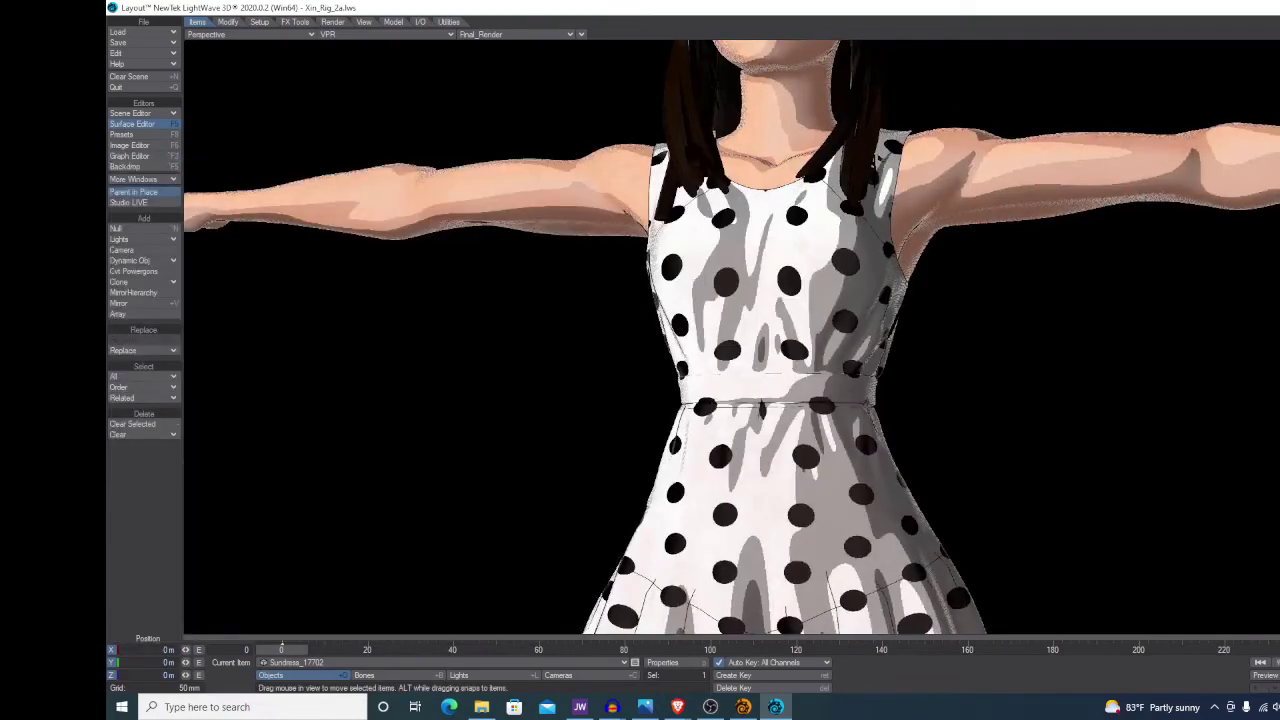
key("Tab")
left_click_drag(277, 396, 417, 487, "alt")
double_click(403, 380)
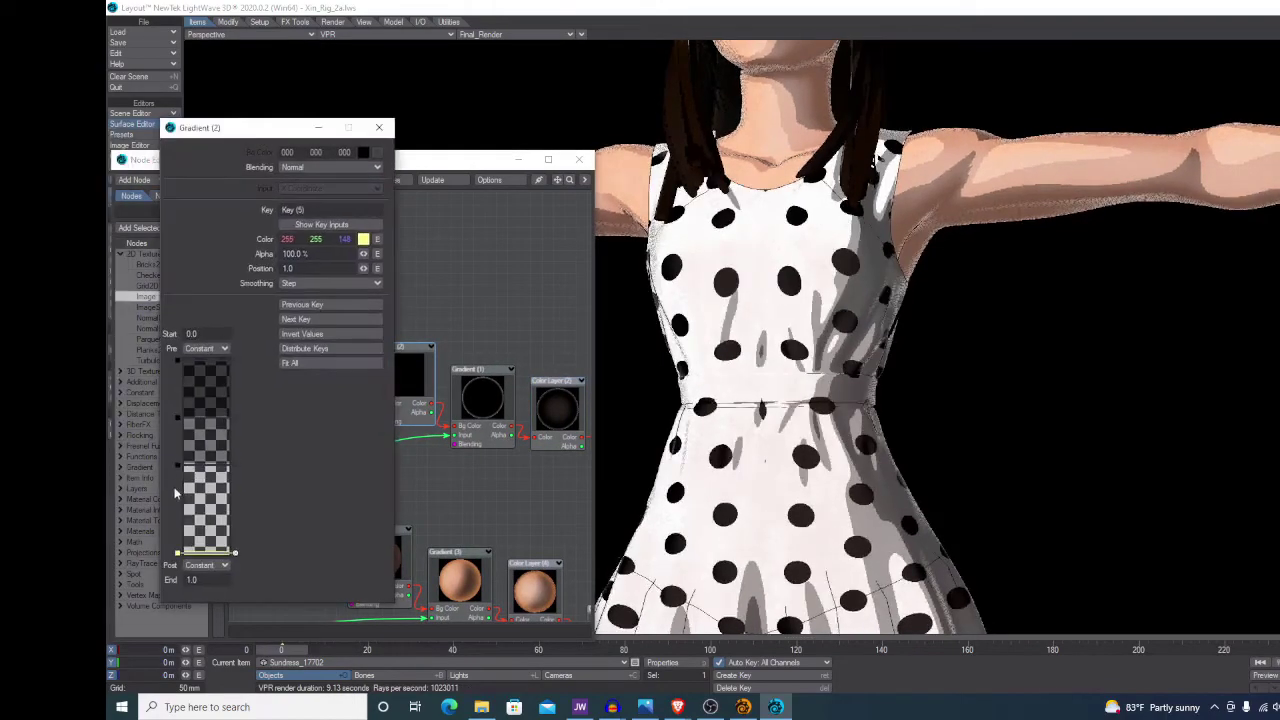
left_click_drag(177, 420, 177, 447)
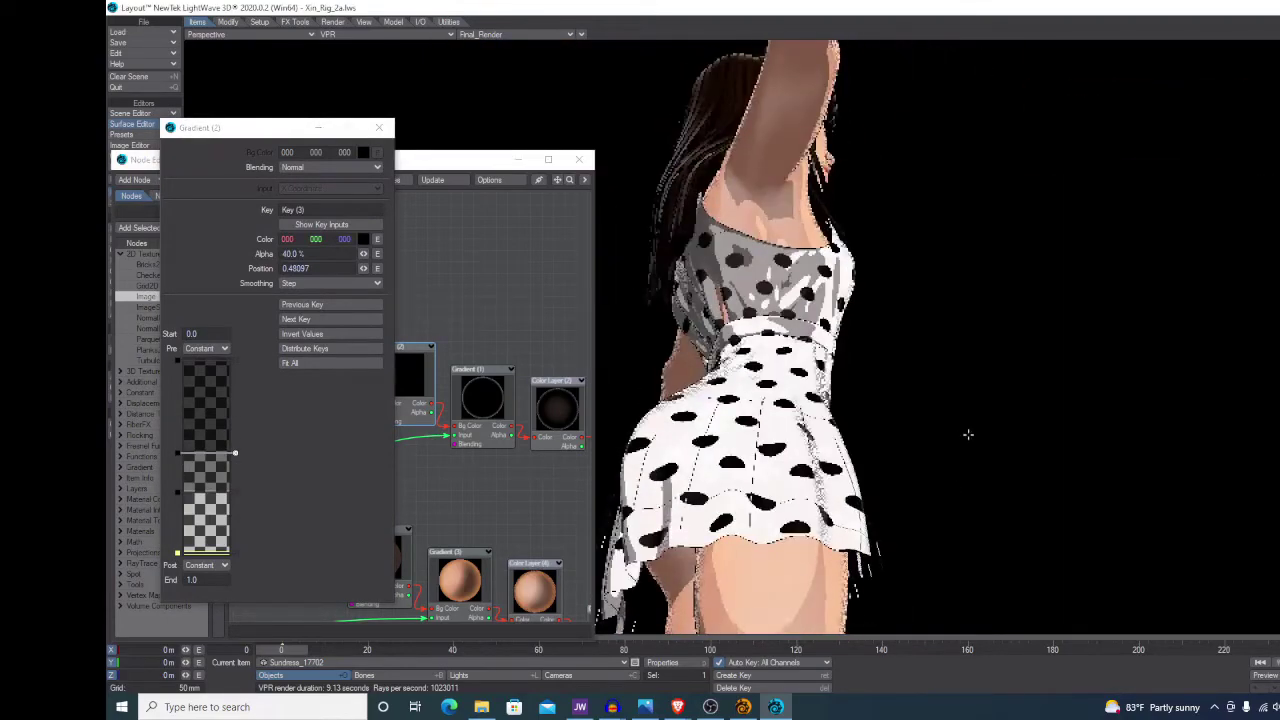
left_click(380, 128)
left_click(578, 159)
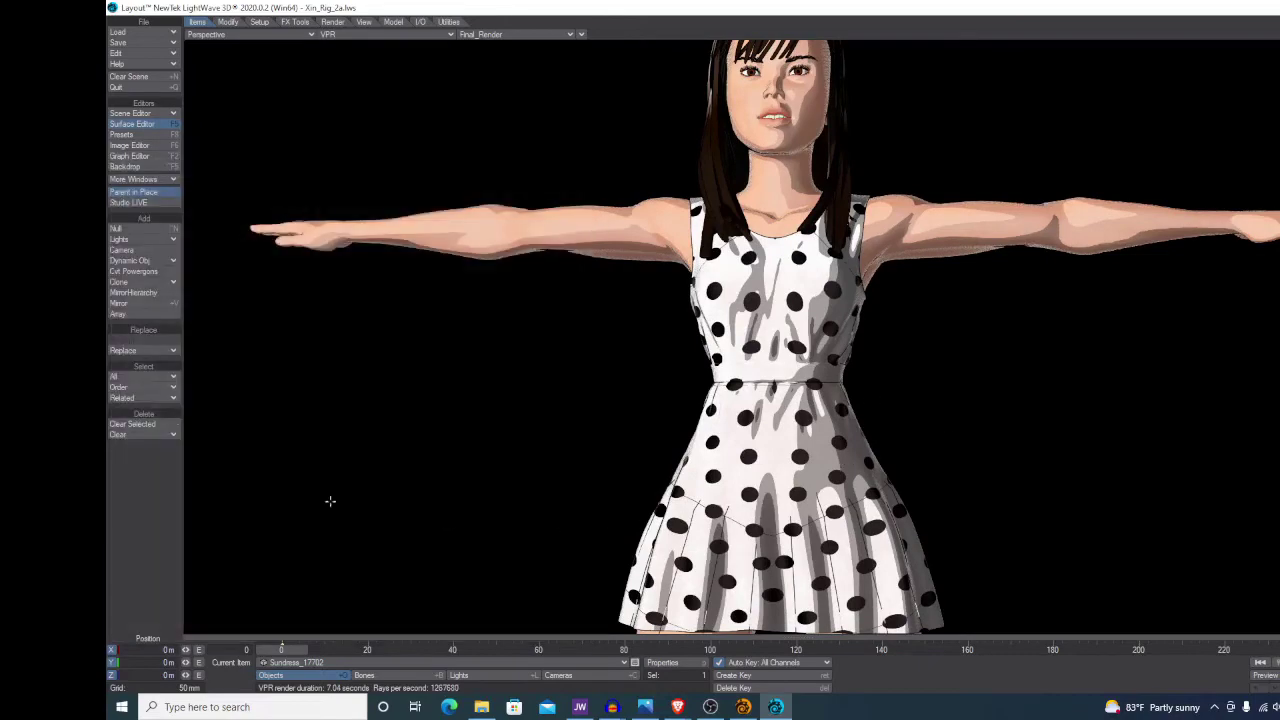
- Look up the Horizontal line texture in the Ink Lines folder under Images in File Explorer
left_click(481, 707)
scroll(718, 468, "up", 3)
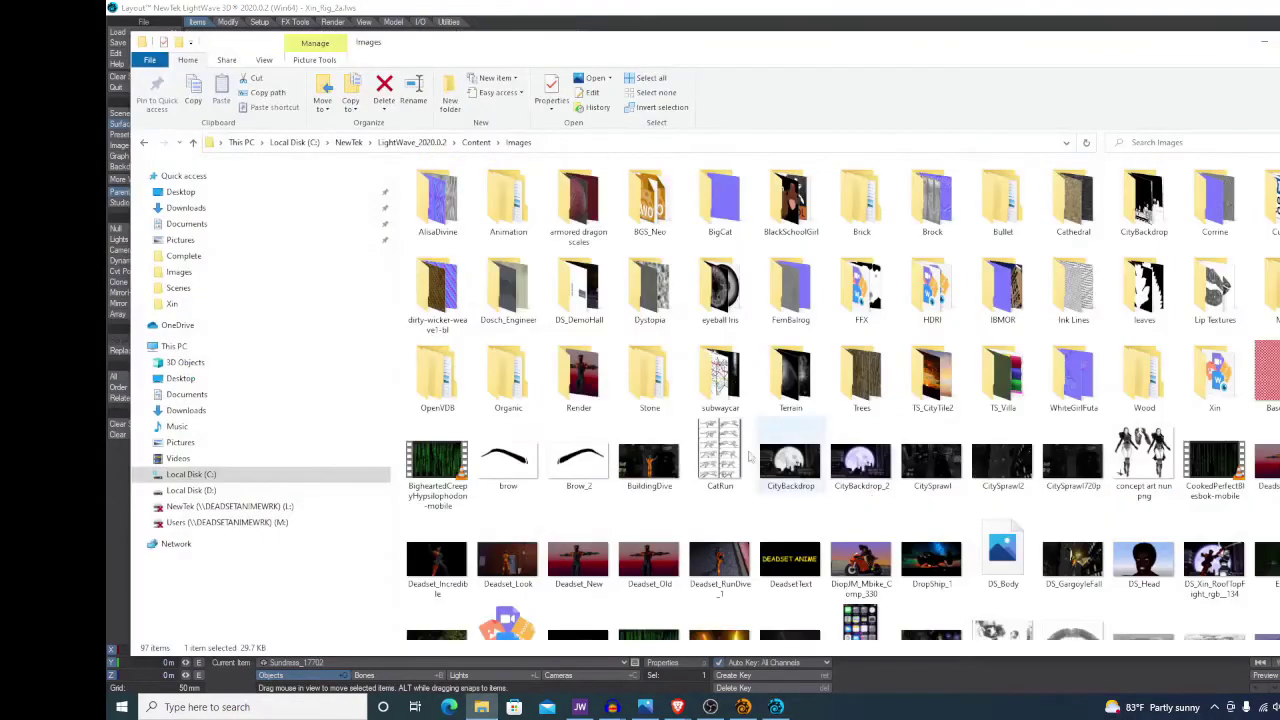
double_click(1035, 292)
key("alt+Left")
double_click(862, 257)
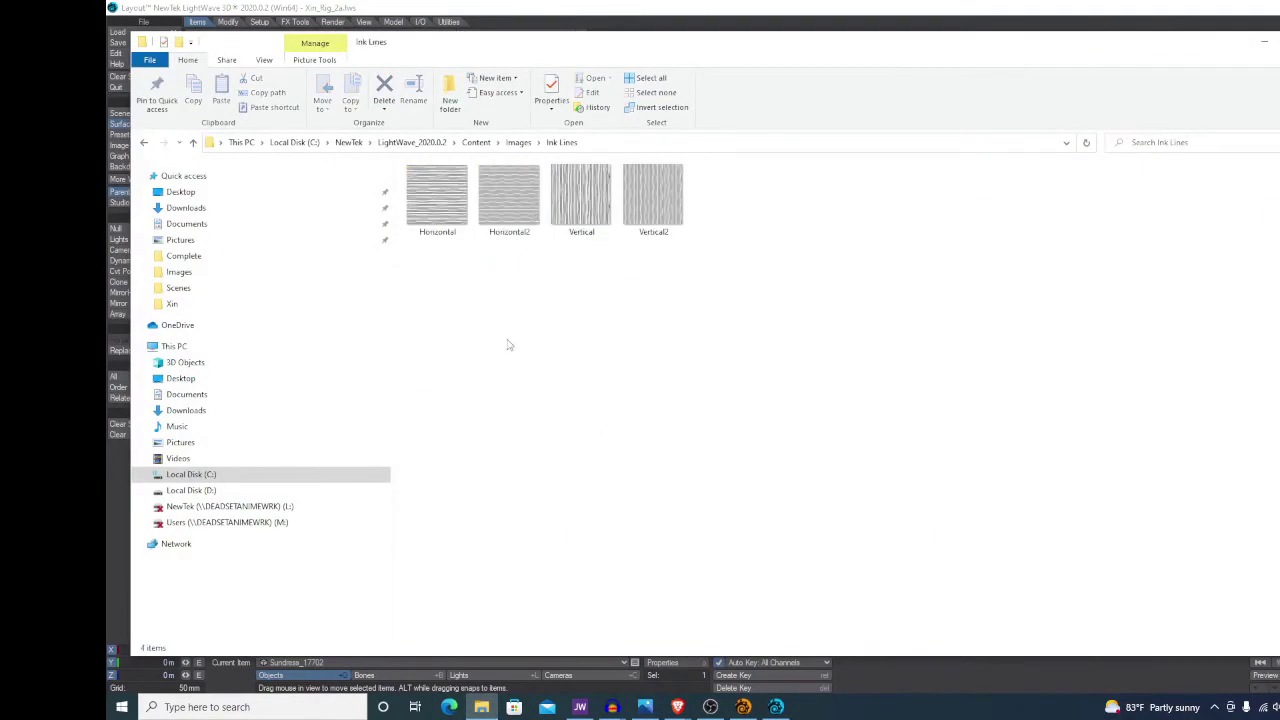
left_click(446, 207)
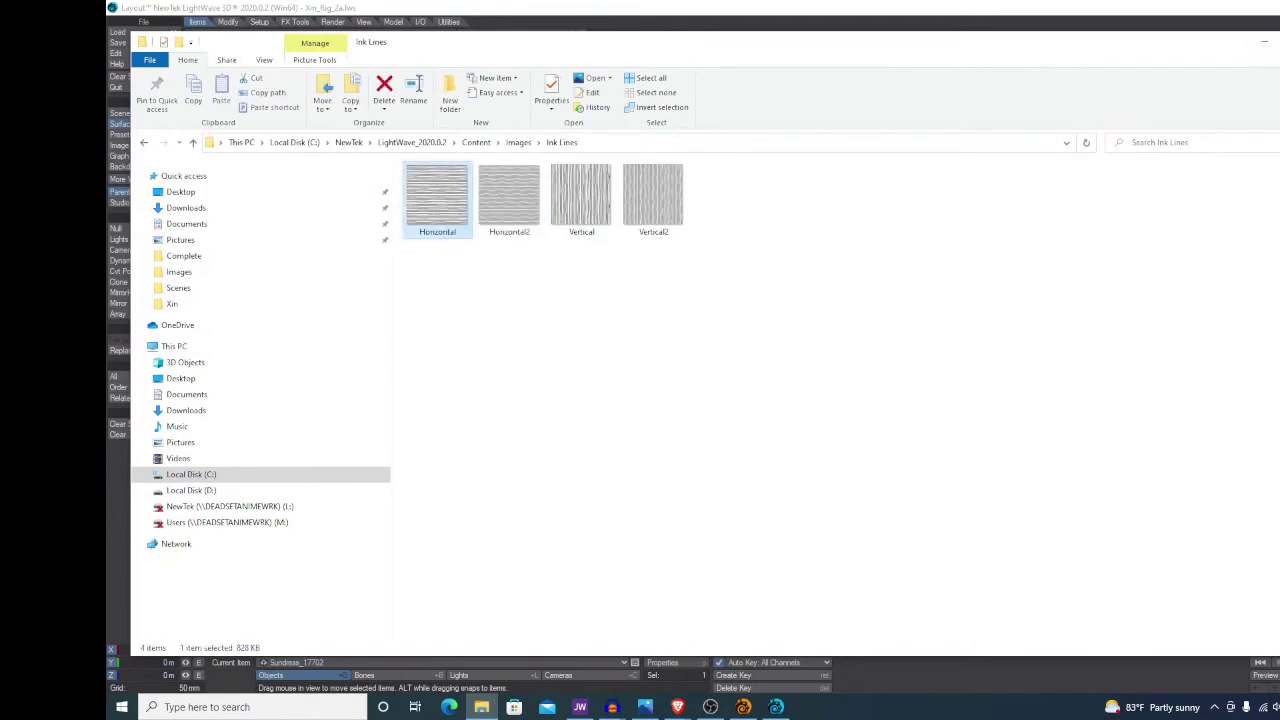
left_click(1264, 47)
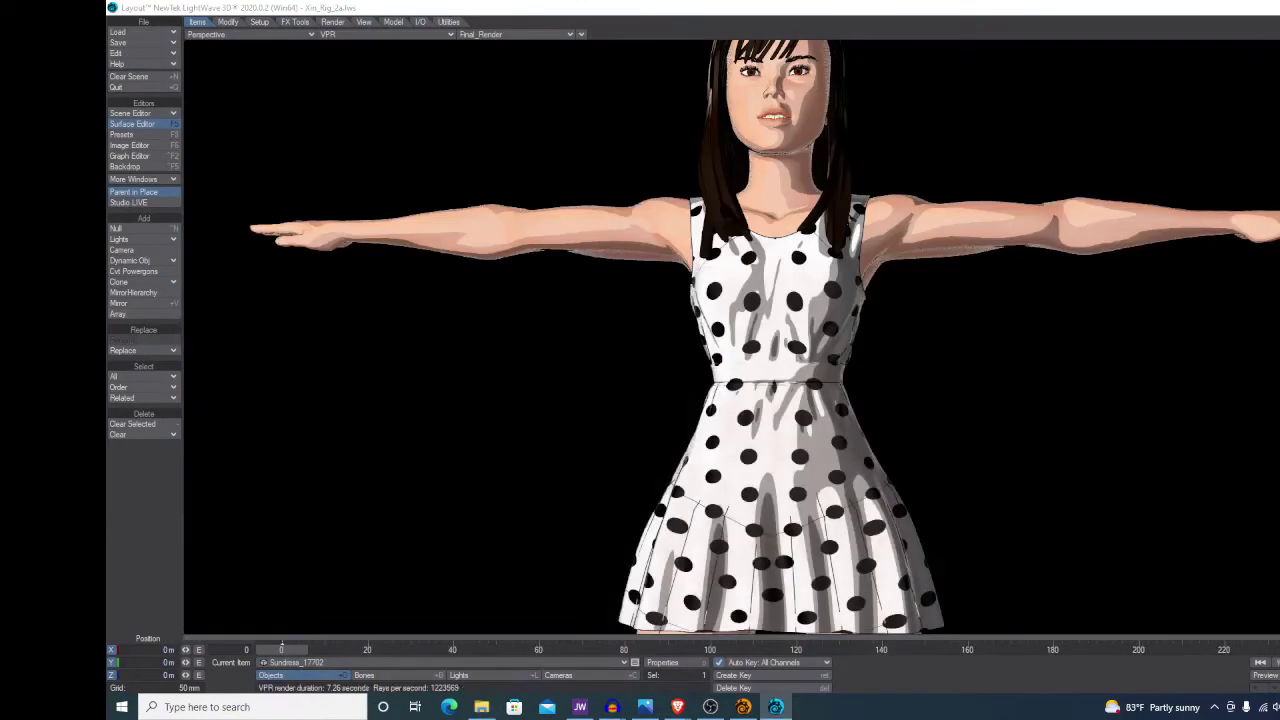
- Add a second 2D Image texture node to the Xin_shortDress network above the Gradient (2) node
left_click_drag(405, 166, 452, 100)
left_click_drag(392, 200, 548, 238, "alt")
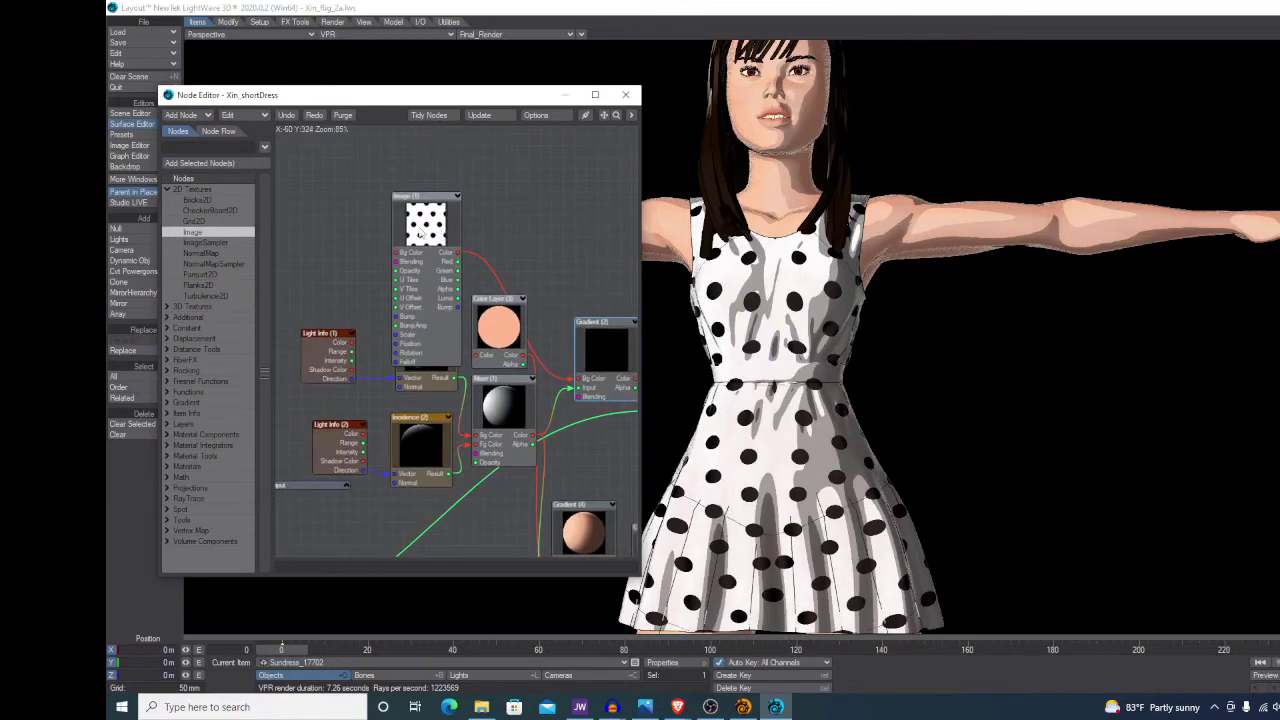
double_click(218, 235)
left_click_drag(462, 273, 518, 212, "alt")
- Assign Horizontal.jpg to the second Image node with Cubic mapping and close its settings
double_click(518, 212)
left_click(340, 159)
left_click(379, 254)
left_click(340, 478)
left_click(330, 517)
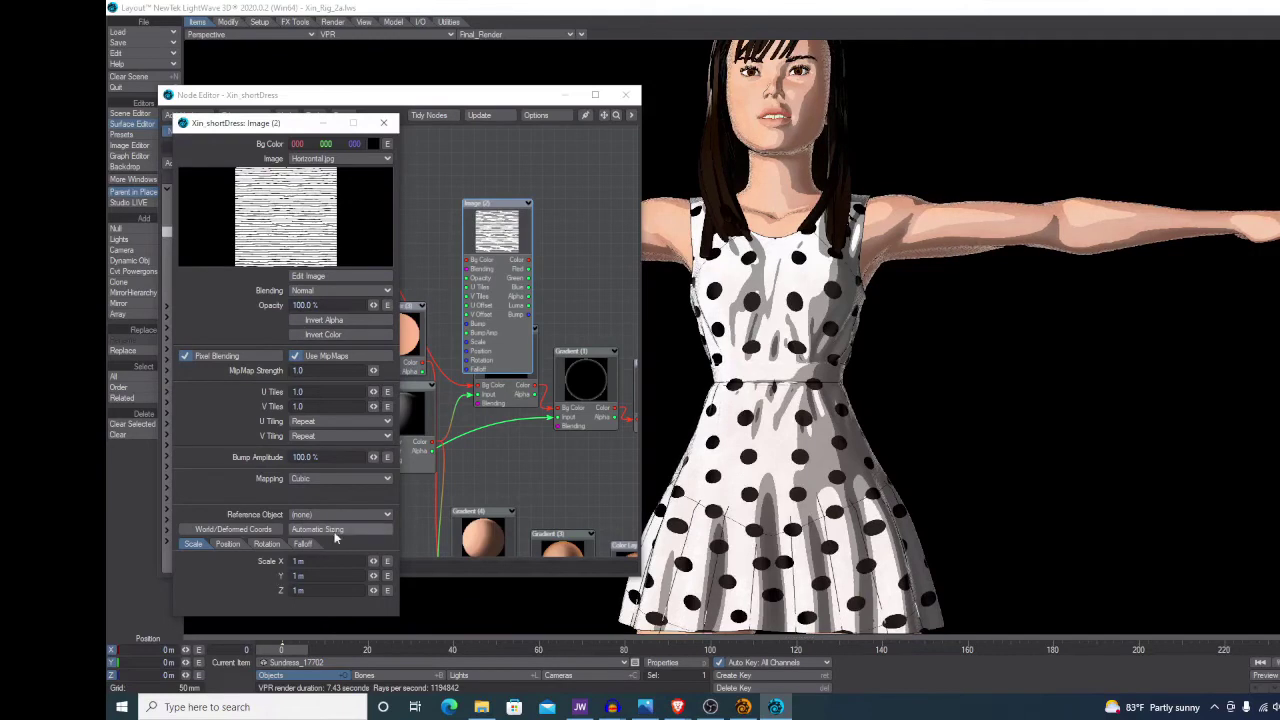
left_click(384, 123)
- Move the Image (2) node beside the Standard (2) material and connect its Luma output to the material's Transparency input
left_click_drag(519, 430, 463, 388, "alt")
left_click_drag(915, 370, 997, 417, "alt")
left_click_drag(616, 453, 586, 431, "alt")
scroll(888, 502, "down", 5)
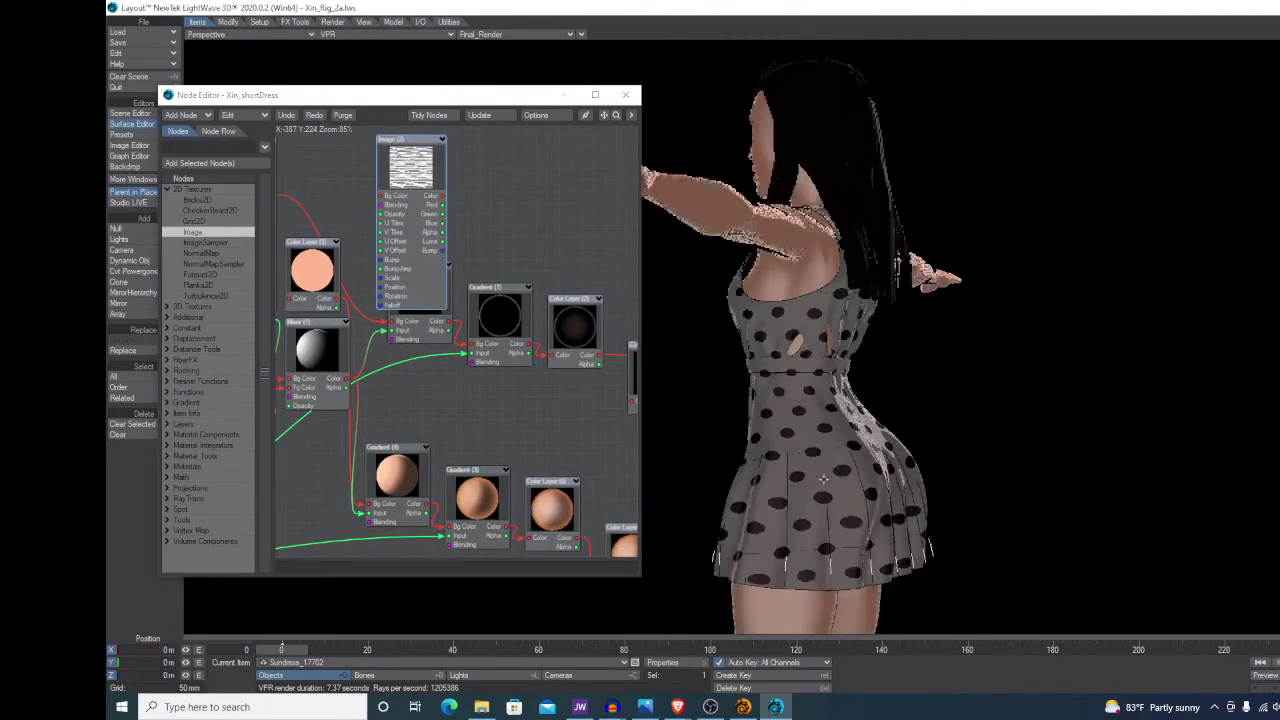
left_click_drag(888, 502, 826, 466, "alt")
left_click_drag(609, 400, 532, 368, "alt")
left_click_drag(860, 420, 825, 415, "alt")
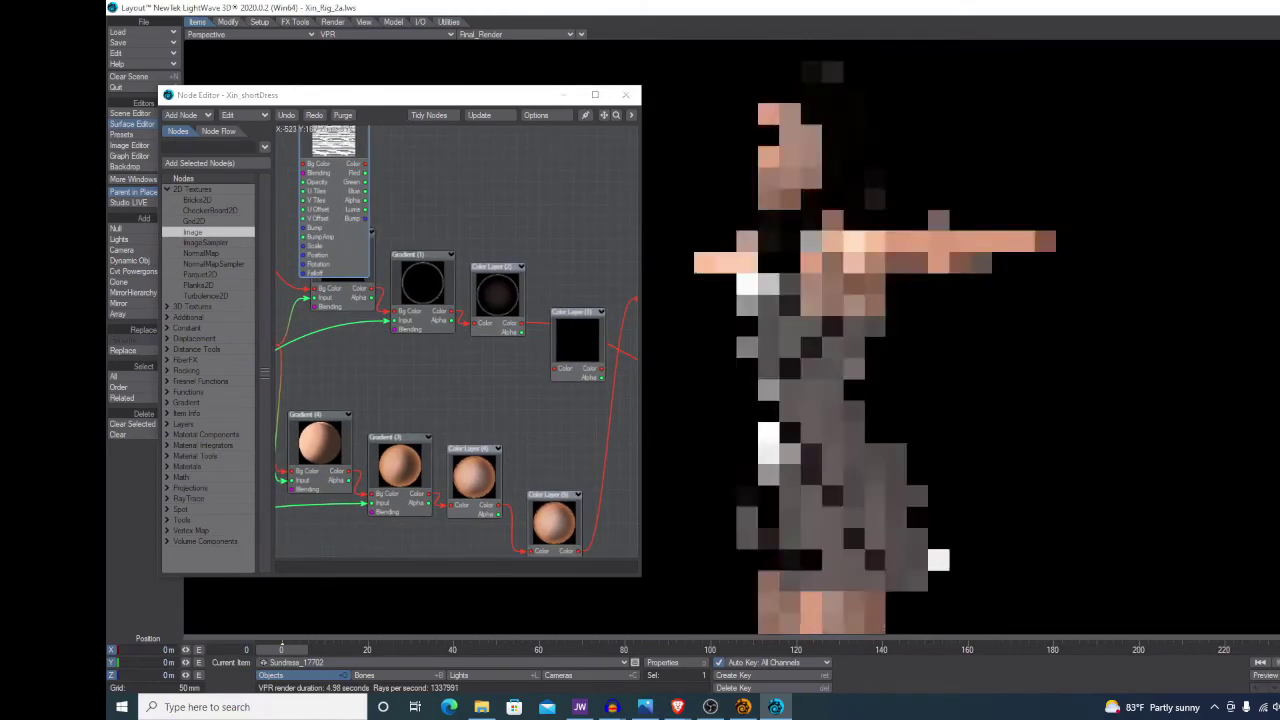
left_click_drag(346, 144, 380, 352)
mouse_move(439, 391)
left_mouse_down("alt")
mouse_move(401, 366)
mouse_move(453, 398)
left_mouse_up("alt")
left_click_drag(317, 297, 397, 366)
left_click_drag(435, 424, 392, 397, "alt")
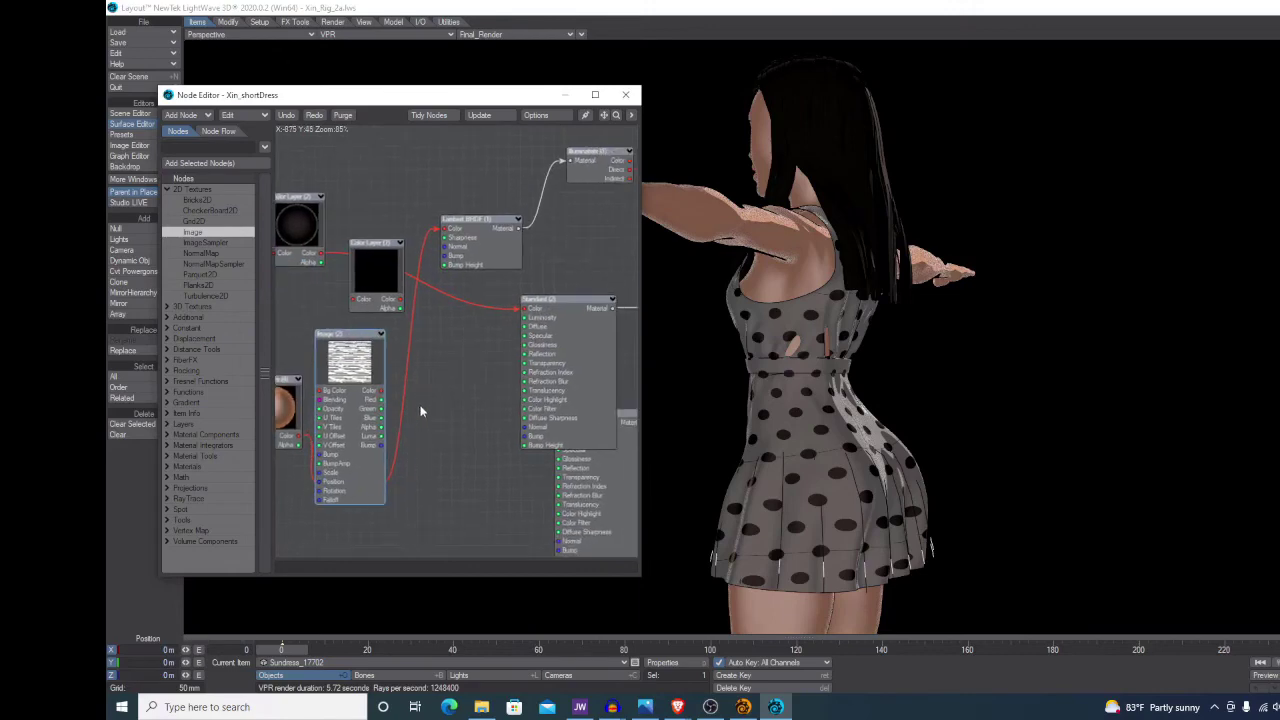
left_click_drag(490, 412, 521, 363)
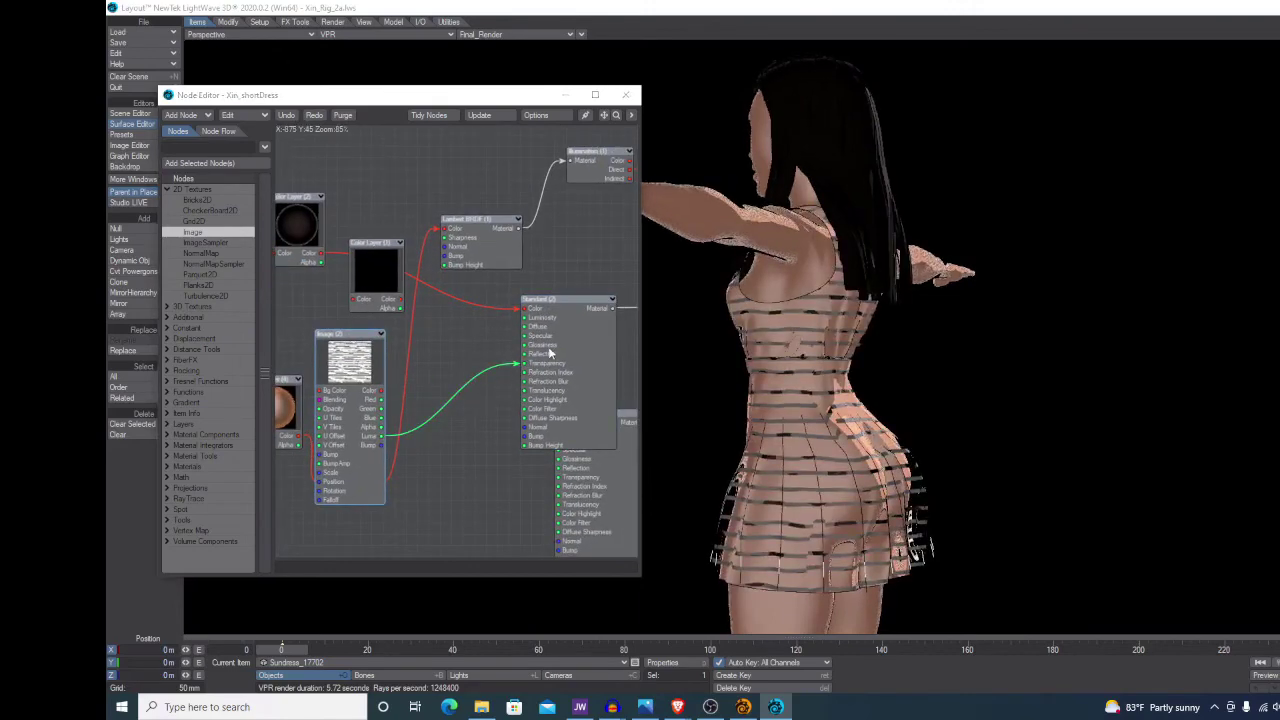
- Set the Image (2) texture's scale to 100 mm on X, Y and Z
double_click(349, 352)
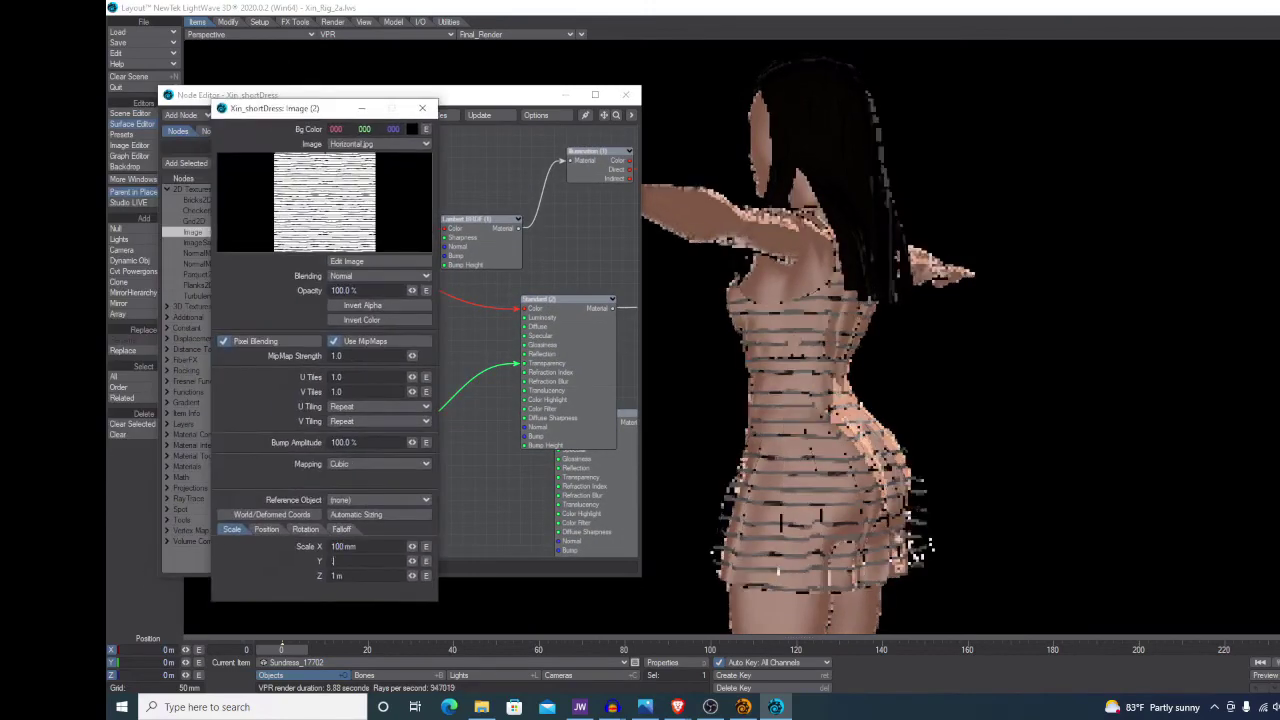
scroll(691, 486, "up", 3)
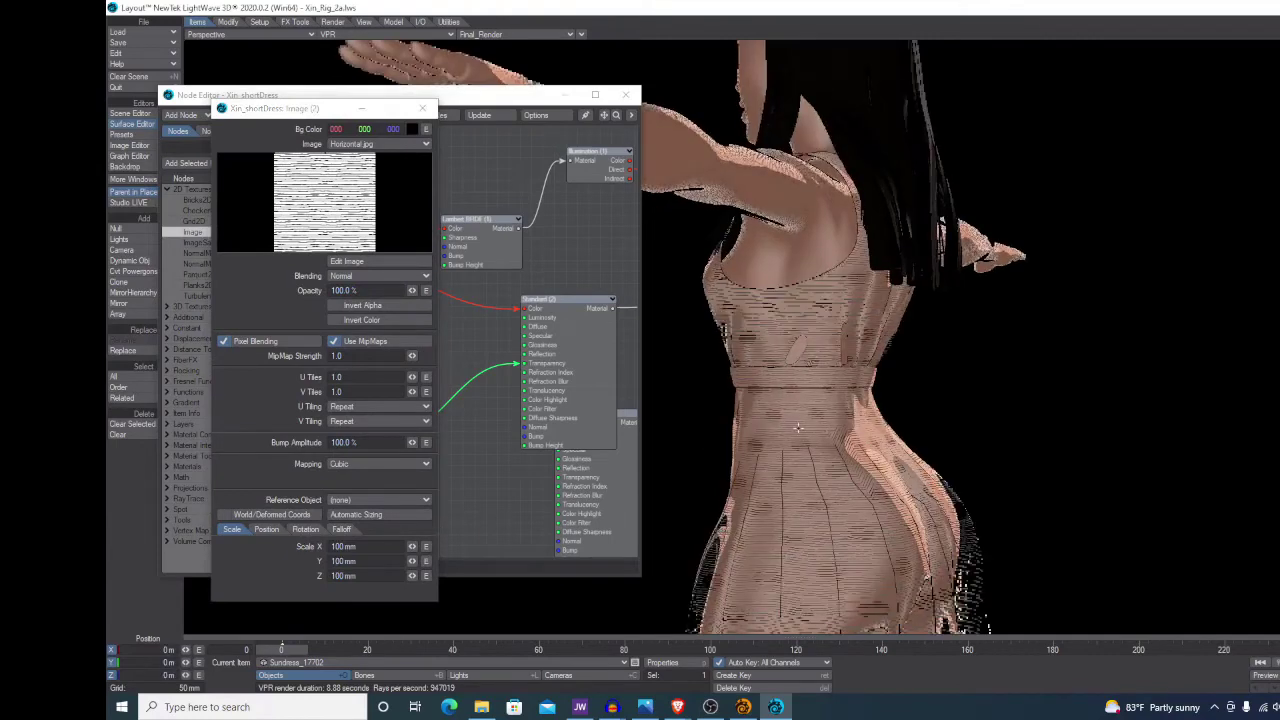
left_click(340, 313)
left_click(334, 320)
left_click(336, 320)
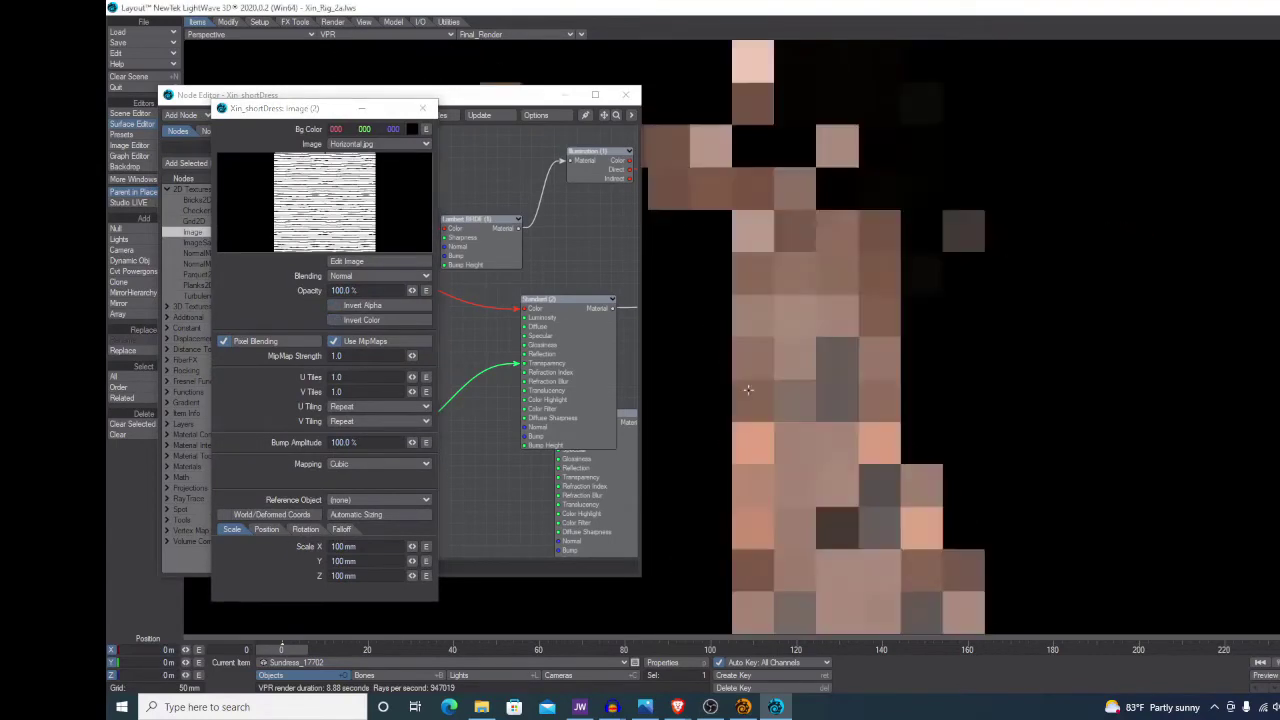
- Set the Image (2) texture's bank rotation to 45° and its opacity to 12%, and check the dress from the front and back
left_click(305, 530)
left_click(350, 576)
type("45")
key("Return")
scroll(835, 434, "up", 3)
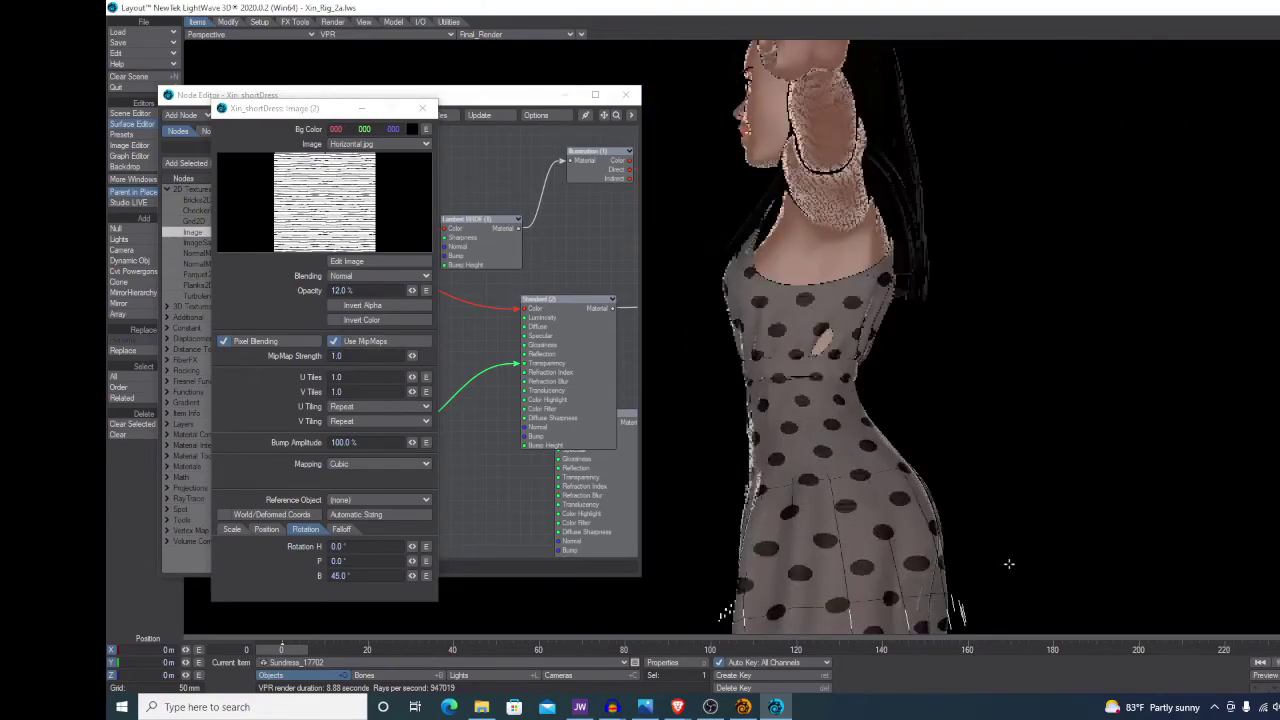
key("1")
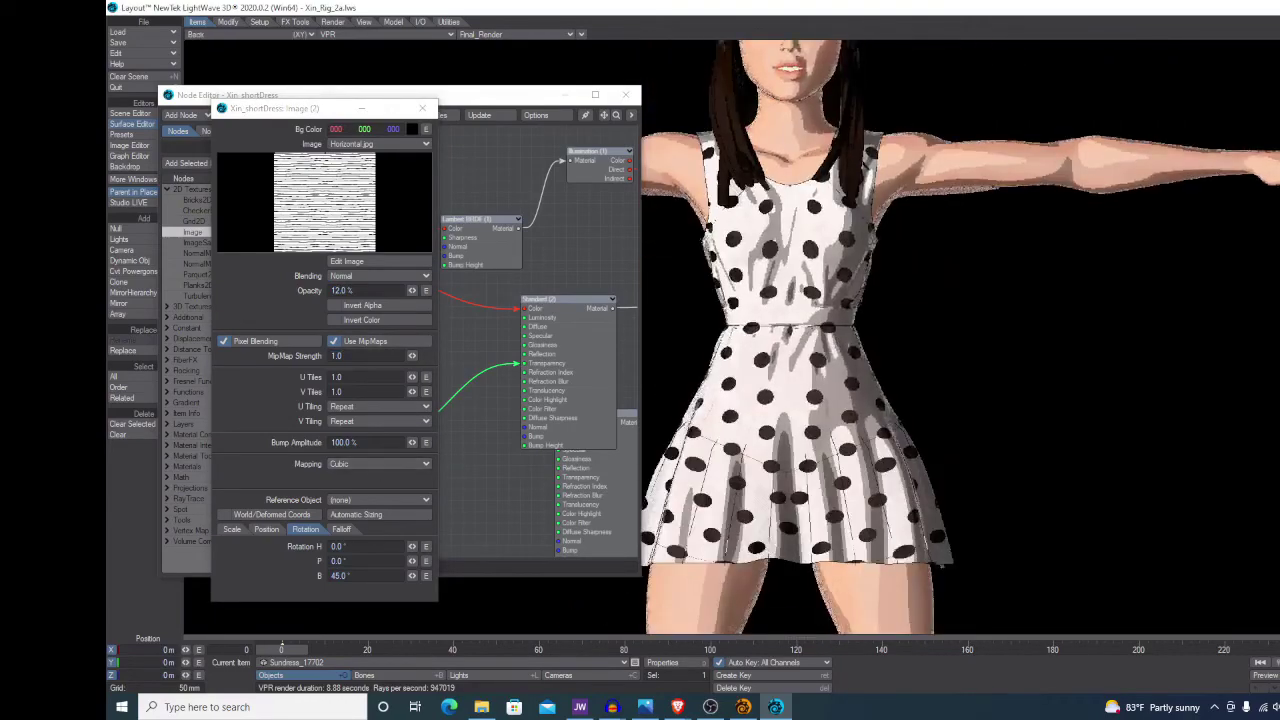
key("4")
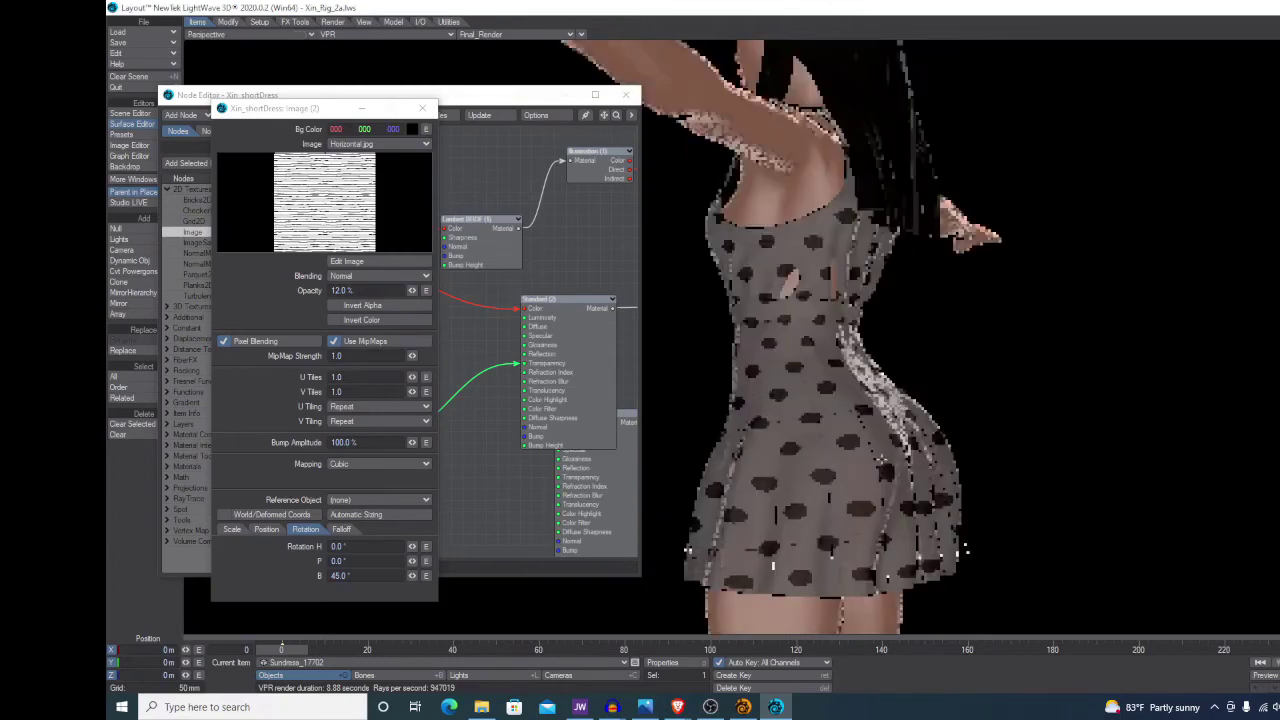
- Lower the Image (2) texture's opacity to 8% and close its settings
left_click(357, 290)
type("14")
key("Tab")
left_click_drag(850, 400, 997, 414, "alt")
left_click(345, 290)
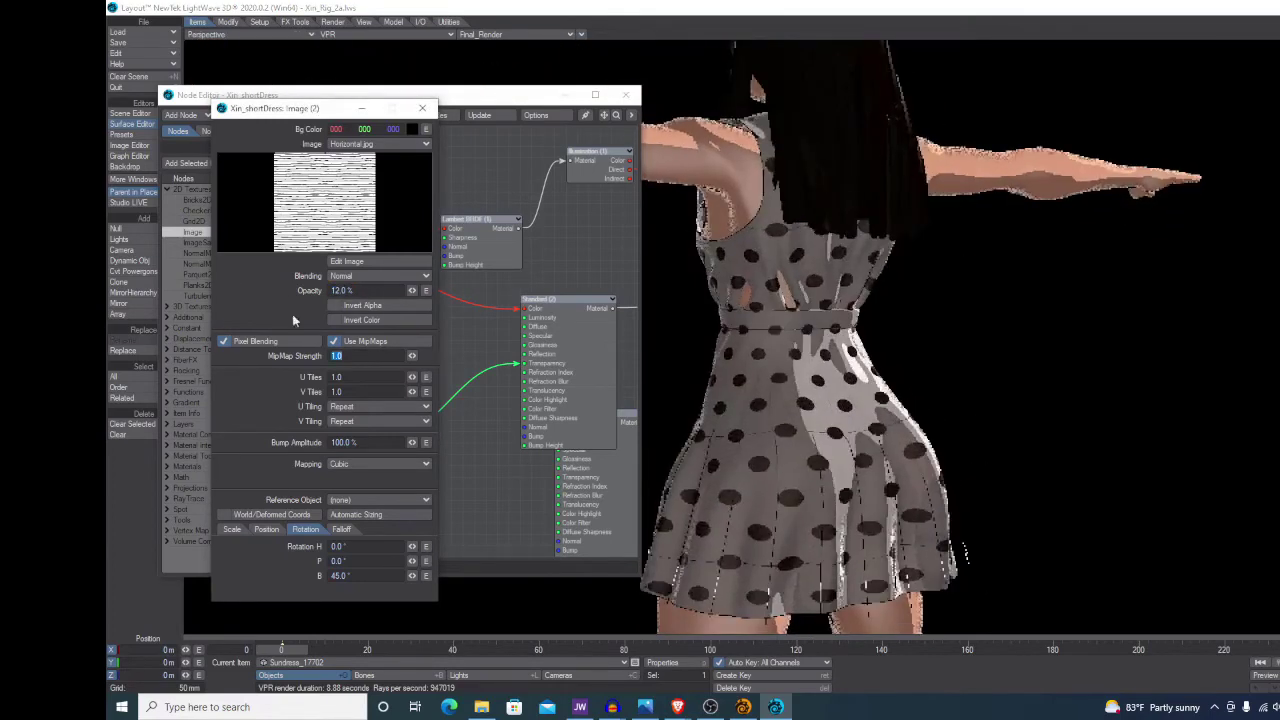
type("8")
key("Tab")
left_click(424, 110)
- Duplicate the Image (2) node and connect the copy's Bump output to the Bump input of Standard (2)
left_click_drag(562, 312, 502, 308, "alt")
left_click_drag(378, 385, 434, 344, "alt")
right_click_drag(351, 321, 327, 297)
left_click(322, 359)
right_click(428, 457)
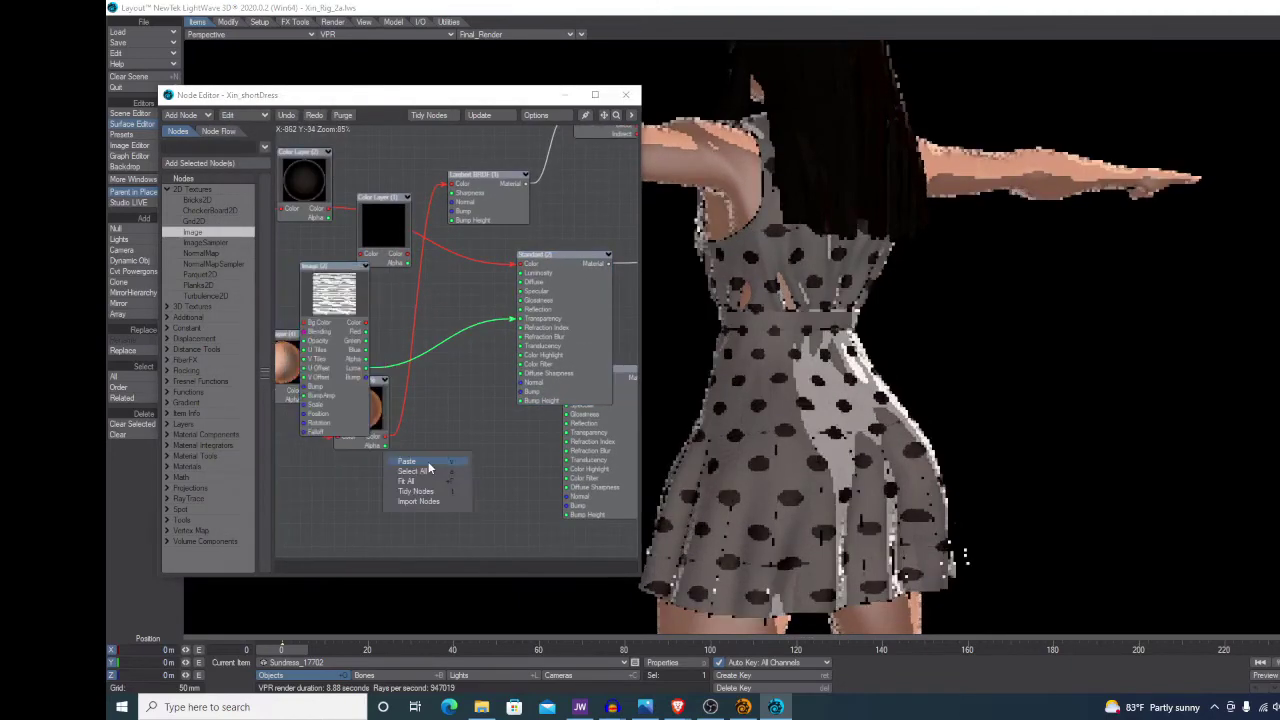
left_click(429, 461)
left_click_drag(458, 262, 428, 385)
- Raise the Image (3) texture's opacity to 50% and then to 100%
double_click(426, 405)
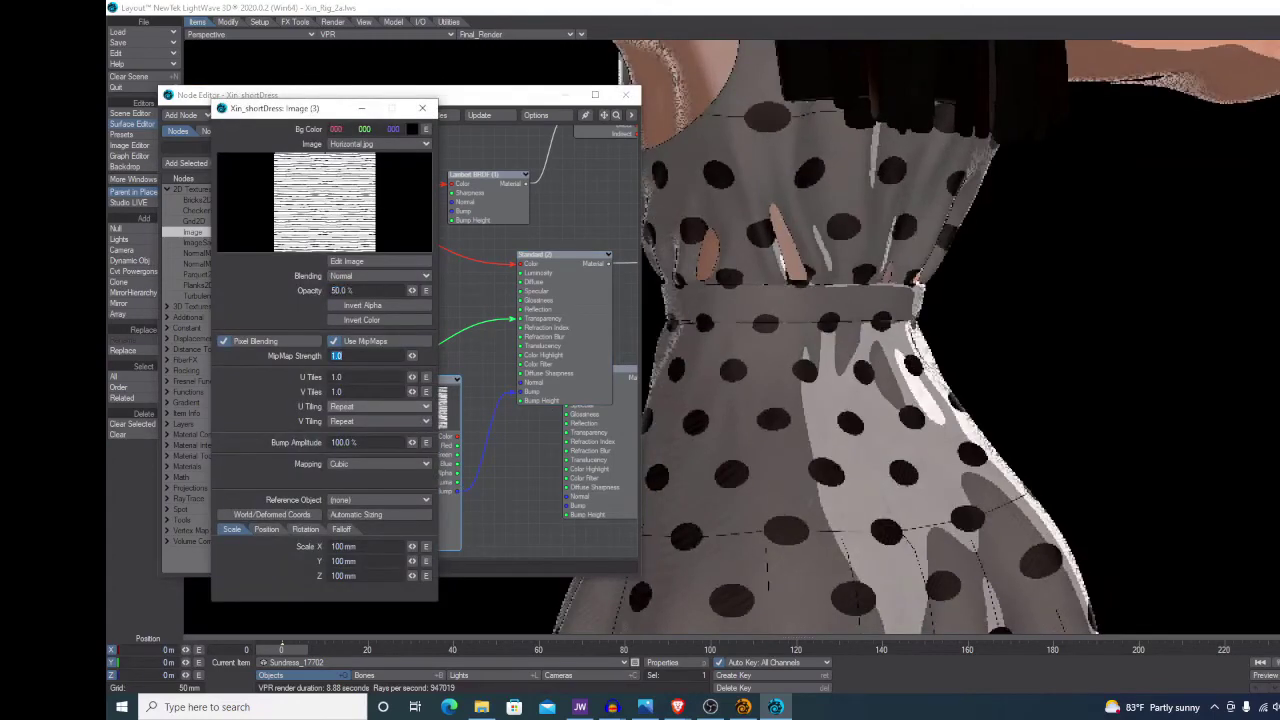
type("50")
key("Tab")
type("100")
key("Tab")
- Move the Image (3) node beside the Surface node and connect its Bump output to Surface's Bump input
left_click_drag(520, 433, 408, 447, "alt")
left_click_drag(318, 394, 558, 188)
left_click_drag(420, 416, 559, 312, "alt")
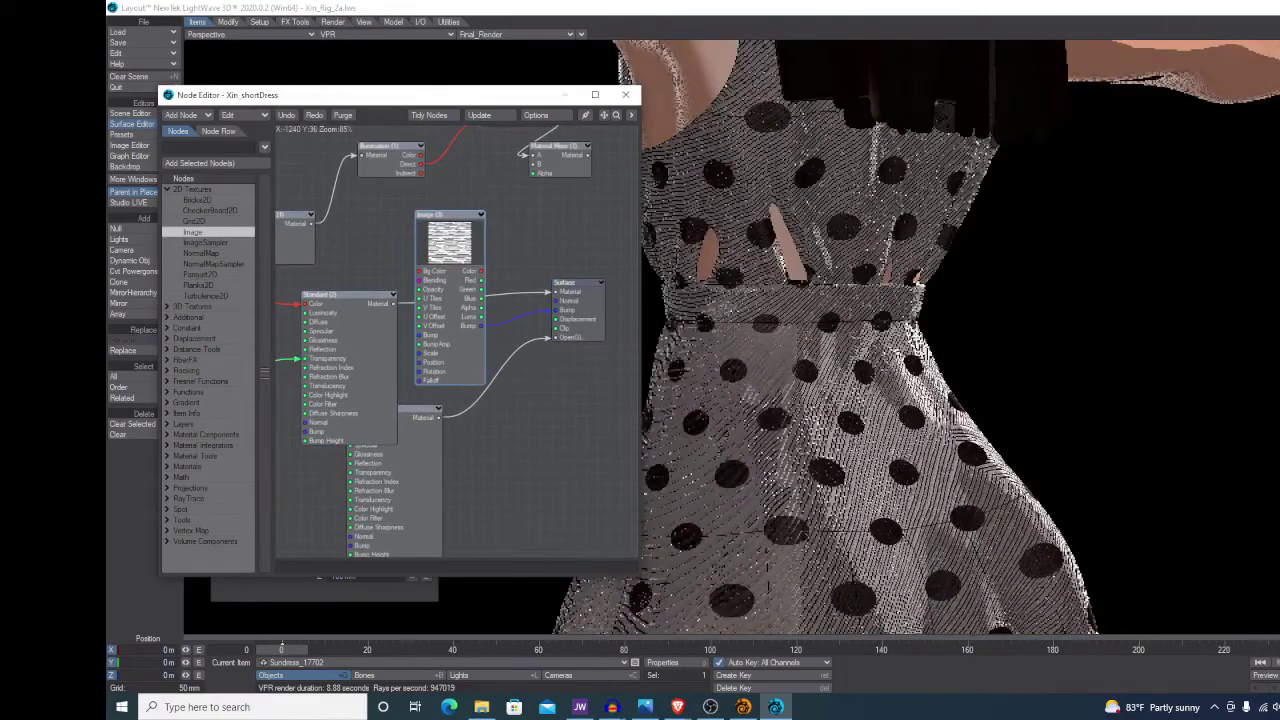
left_click(954, 480)
left_click_drag(954, 480, 820, 475, "alt")
- Try the Image (3) texture's opacity at 12% and restore it to 100%
double_click(464, 314)
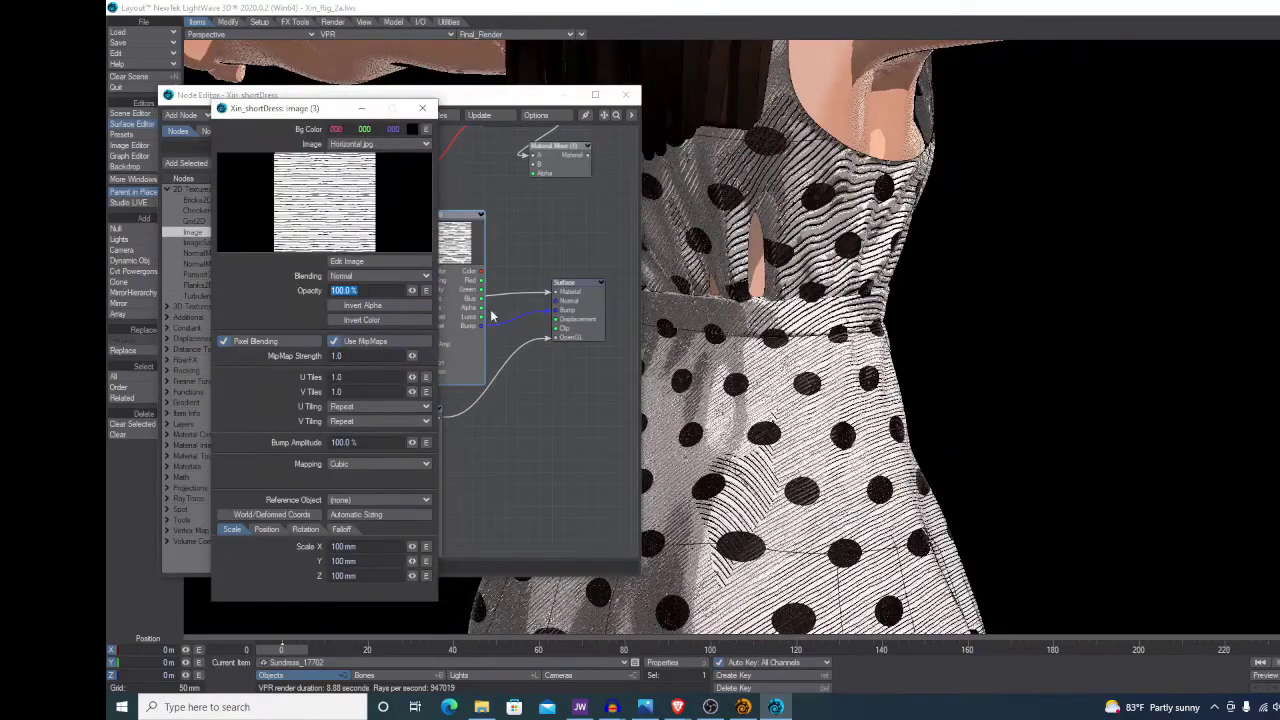
type("12")
key("Tab")
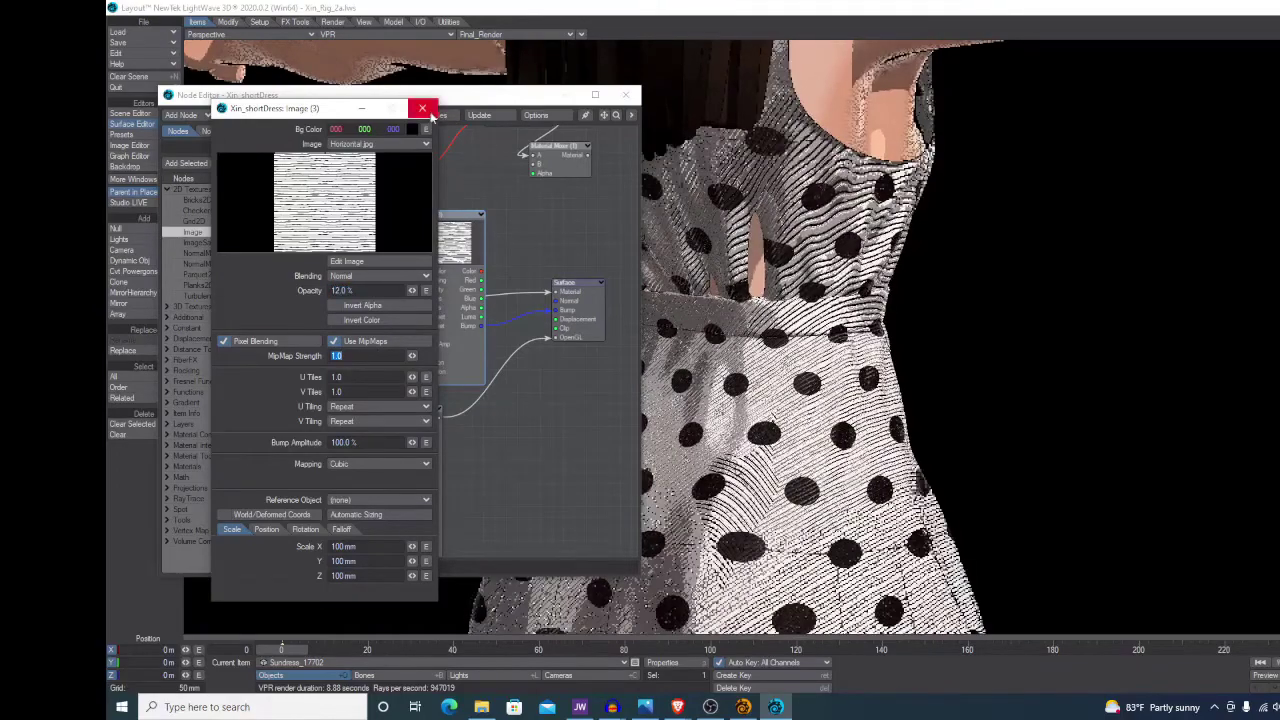
left_click_drag(372, 291, 323, 295)
type("100")
key("Tab")
- Set the Image (3) texture's Bump Amplitude to 6% and close the texture settings and Node Editor
type("12")
key("Tab")
left_click_drag(374, 443, 323, 445)
type("5")
key("Tab")
left_click(422, 108)
left_click(626, 95)
- Switch the Image (2) texture's mapping to UV Map using uvmap_uv and close its settings
left_click_drag(640, 420, 838, 498, "alt")
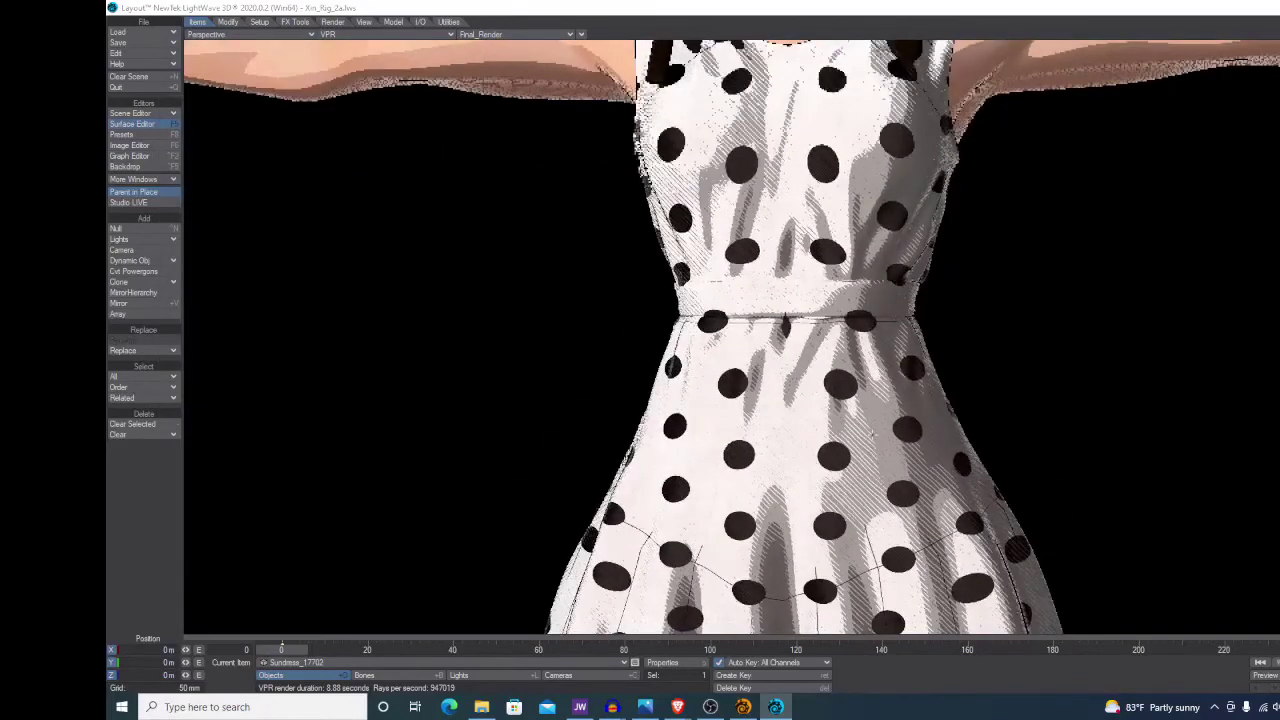
left_click_drag(450, 425, 722, 370, "alt")
double_click(399, 402)
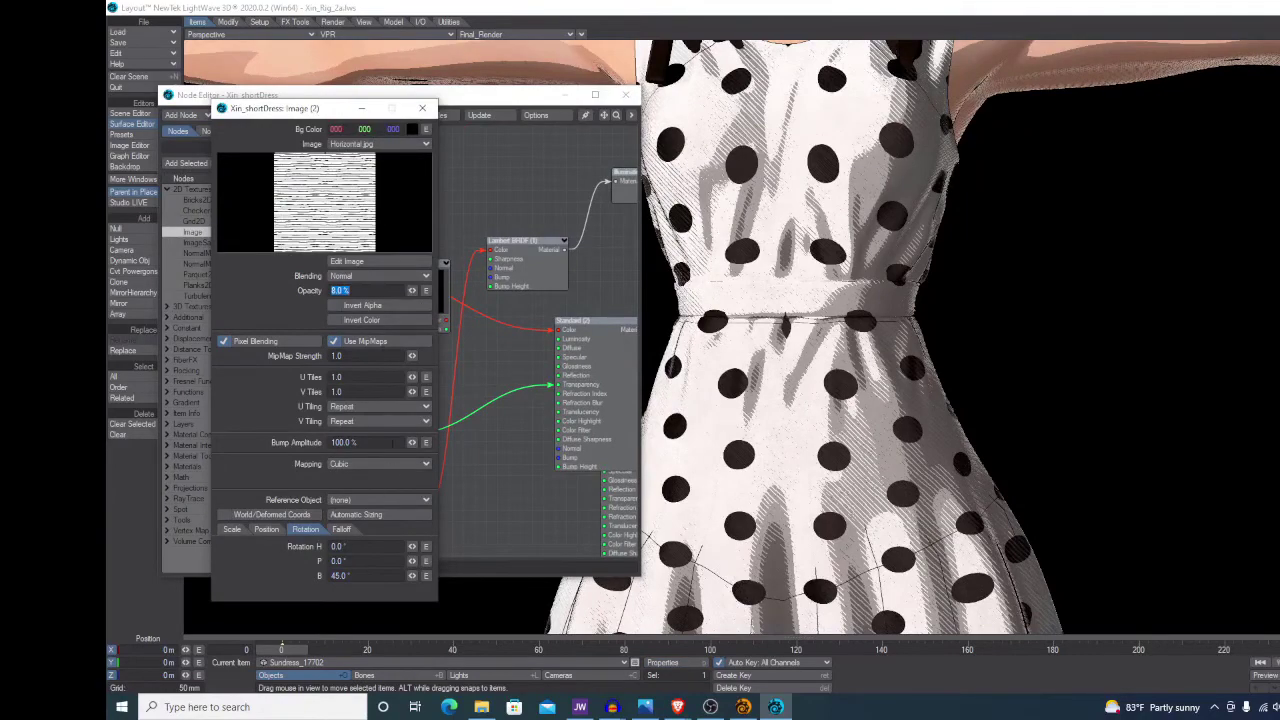
left_click(387, 463)
left_click(391, 508)
left_click(380, 478)
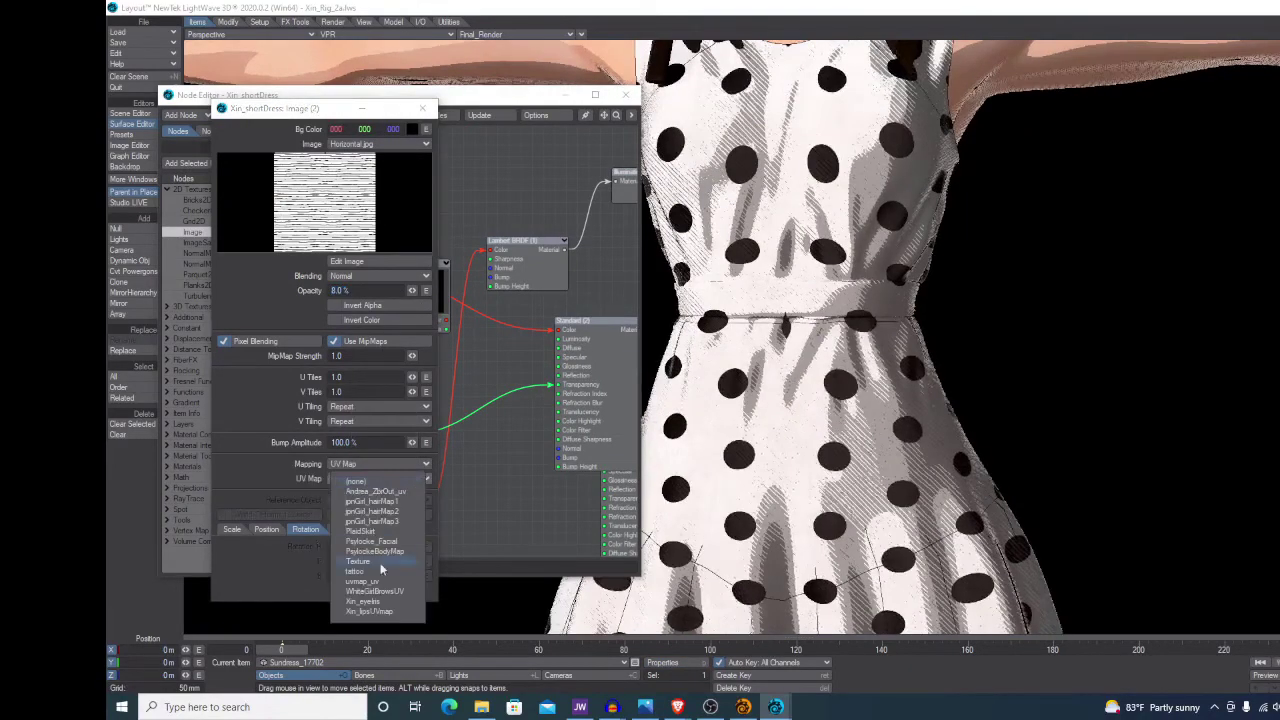
left_click(394, 583)
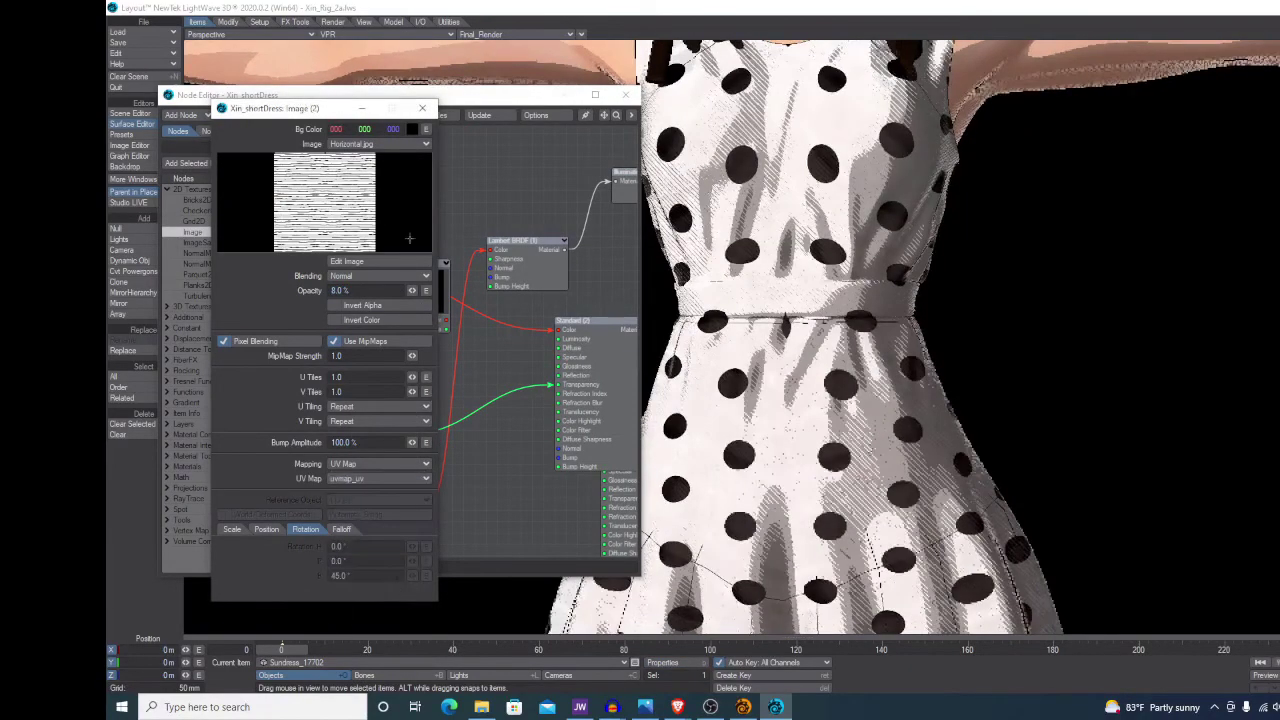
left_click(422, 108)
- Switch the Image (3) bump texture's mapping to UV Map using uvmap_uv
left_click_drag(590, 462, 435, 495, "alt")
double_click(446, 380)
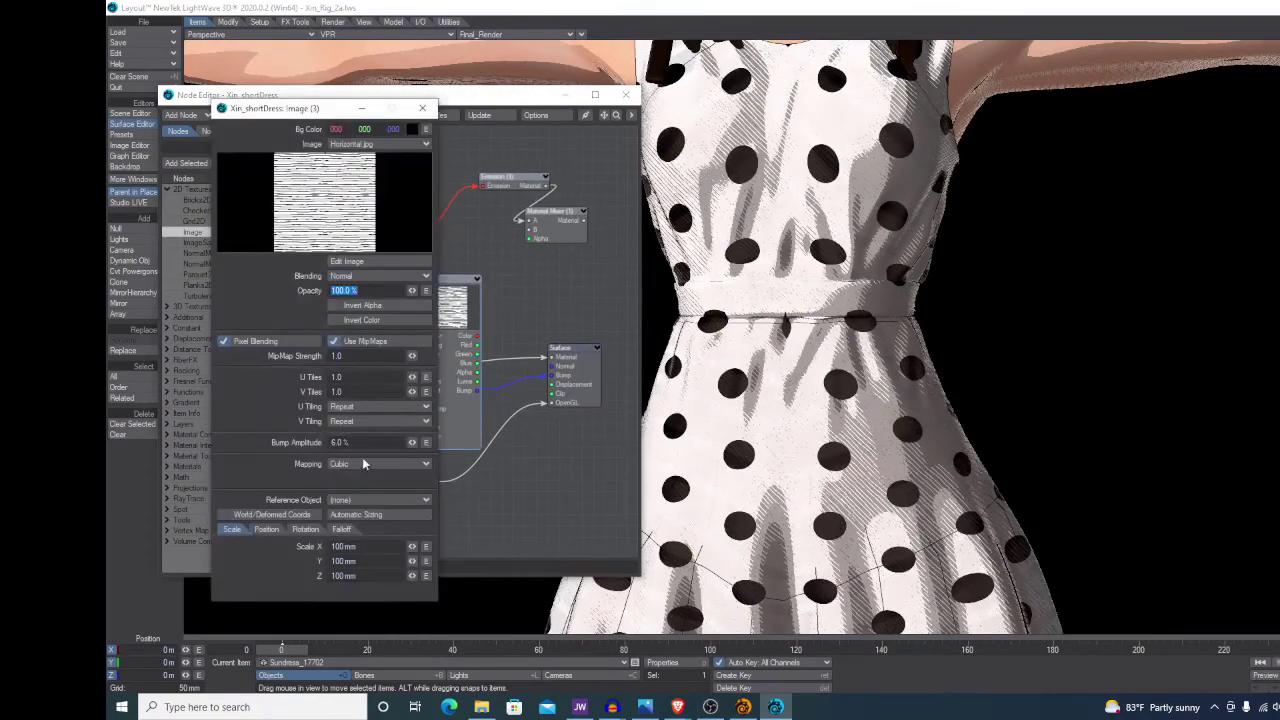
left_click(363, 467)
left_click(391, 508)
left_click(380, 478)
left_click(396, 583)
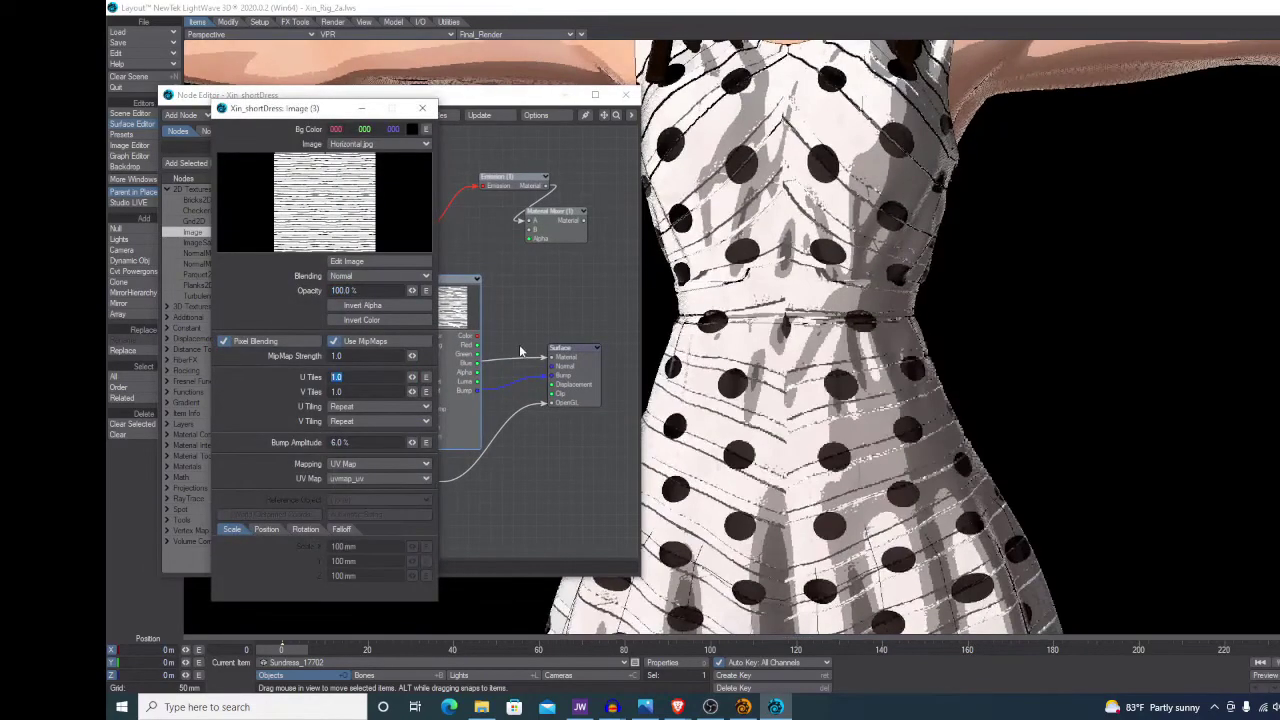
- Try U Tiles of 6 on Image (3), then U Tiles of 1 with V Tiles of 6 and 8
left_click_drag(963, 364, 650, 372, "alt")
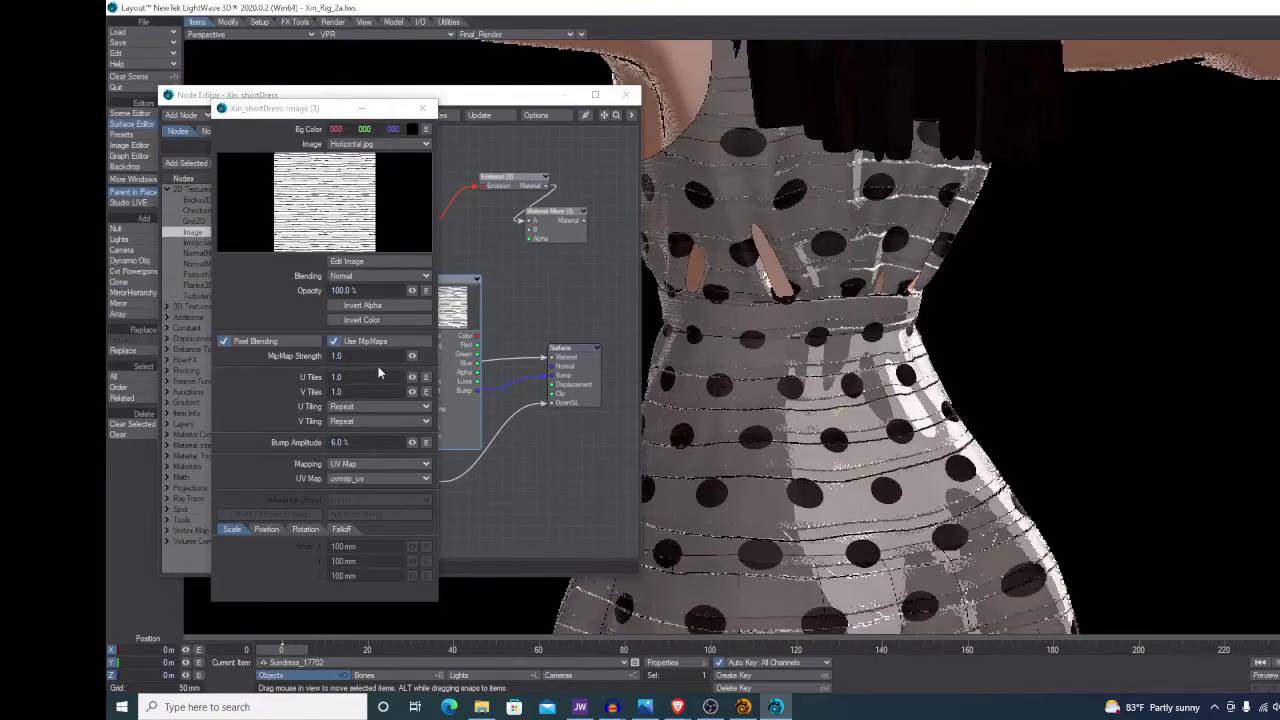
left_click(378, 377)
type("6")
key("Tab")
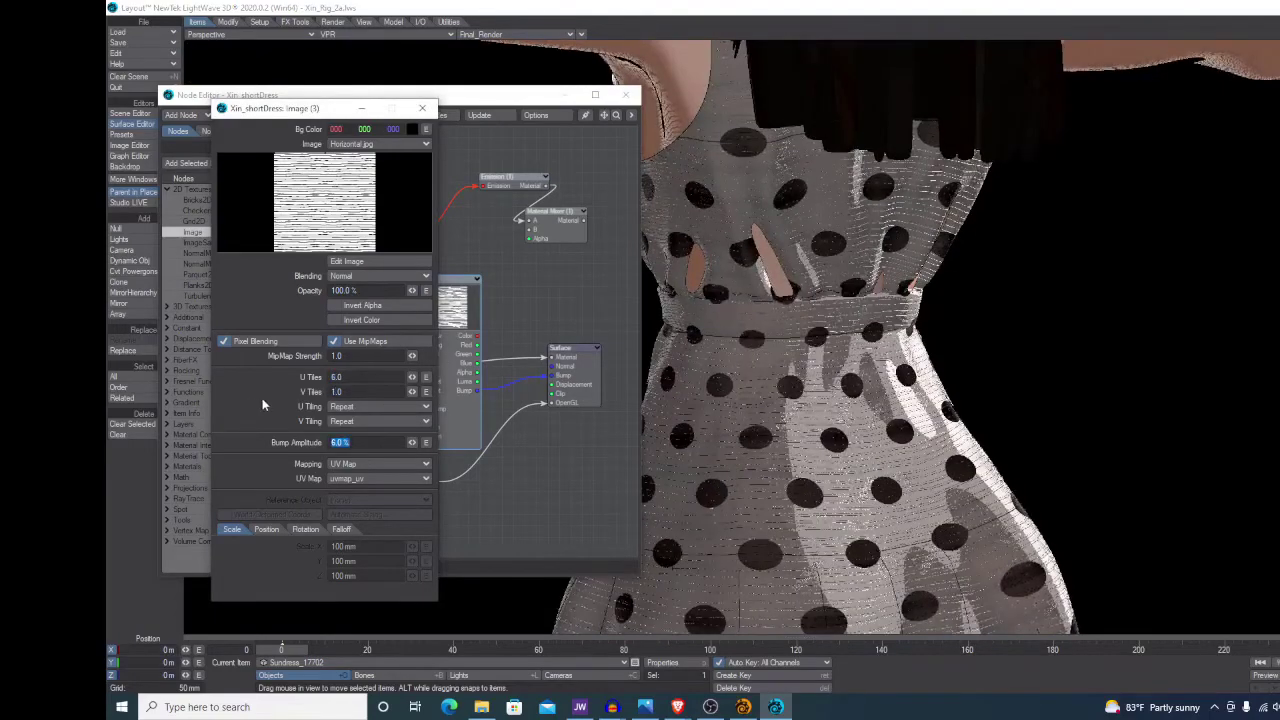
type("1")
left_click_drag(370, 378, 302, 398)
key("Tab")
type("6")
key("Tab")
type("8")
key("Tab")
- Set both V Tiles and U Tiles of the Image (3) texture to 12 and check the line pattern on the dress
left_click_drag(700, 462, 845, 462, "alt")
left_click(372, 391)
type("12")
key("Return")
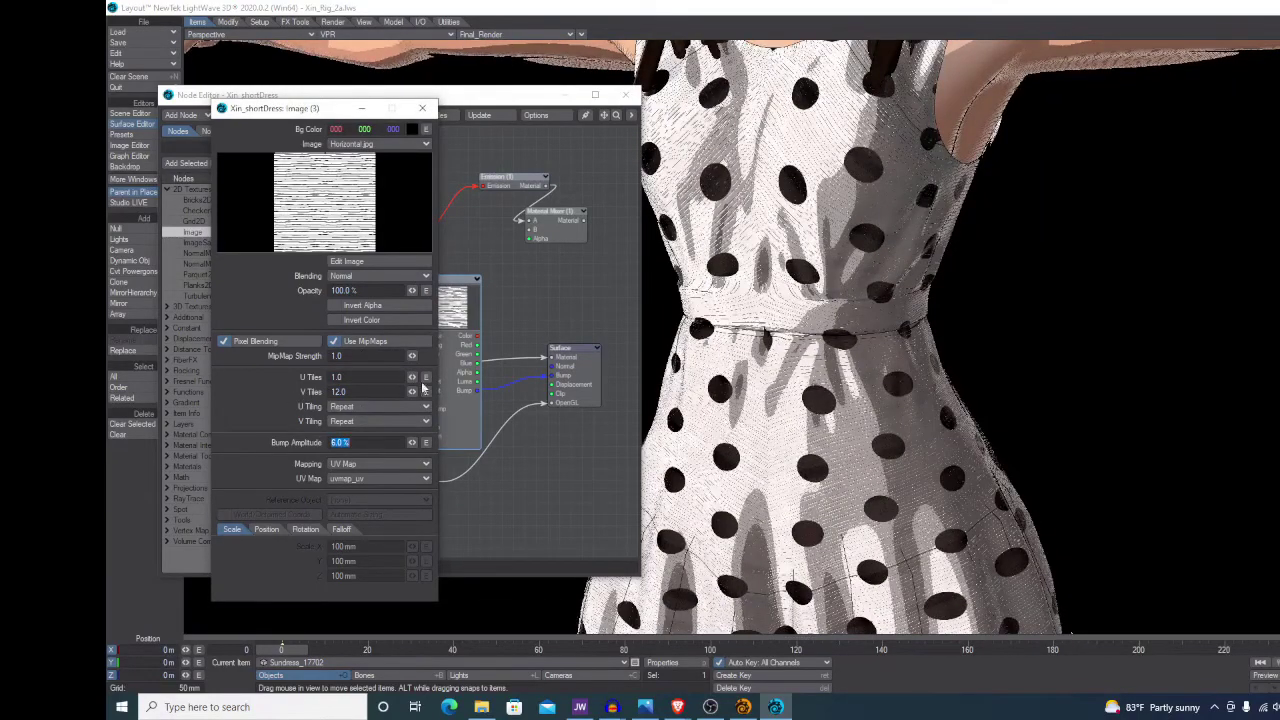
key("Return")
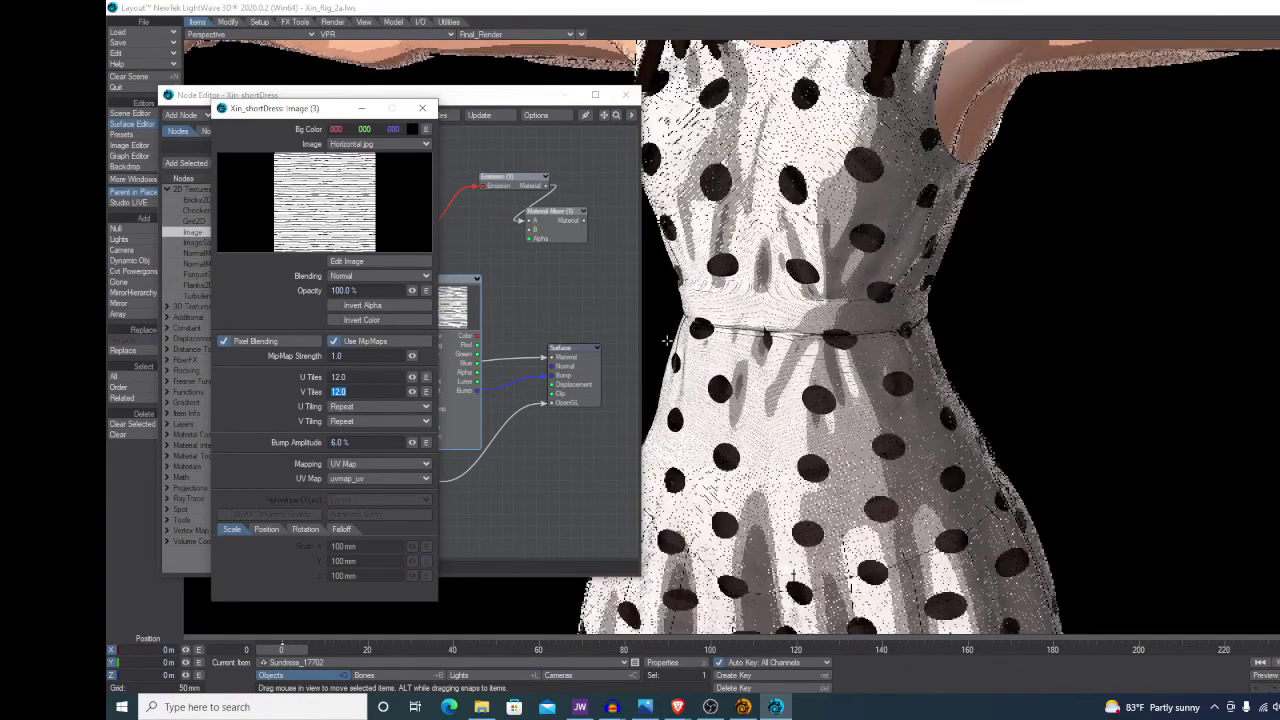
scroll(785, 337, "up", 5)
scroll(765, 335, "down", 5)
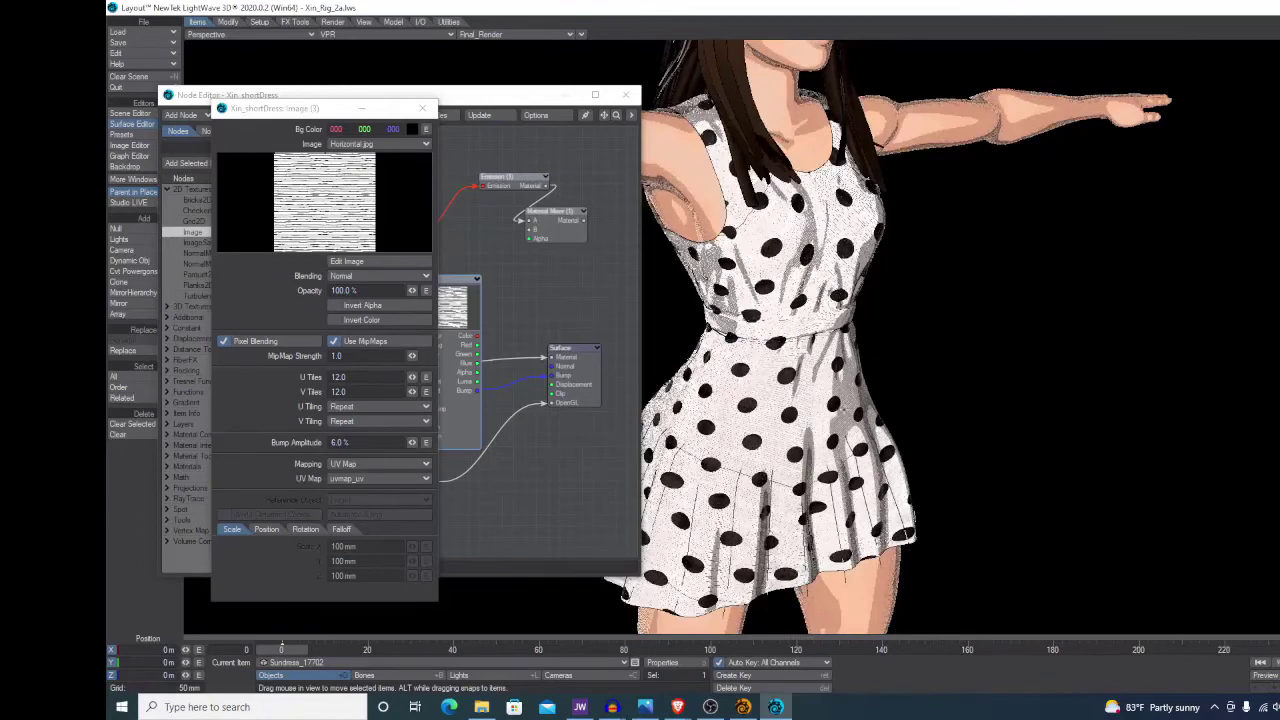
- Set both U Tiles and V Tiles of the Image (2) texture to 16 and close its settings
left_click(422, 108)
middle_click_drag(532, 392, 563, 391)
left_click_drag(574, 376, 583, 403)
middle_click_drag(454, 405, 634, 404)
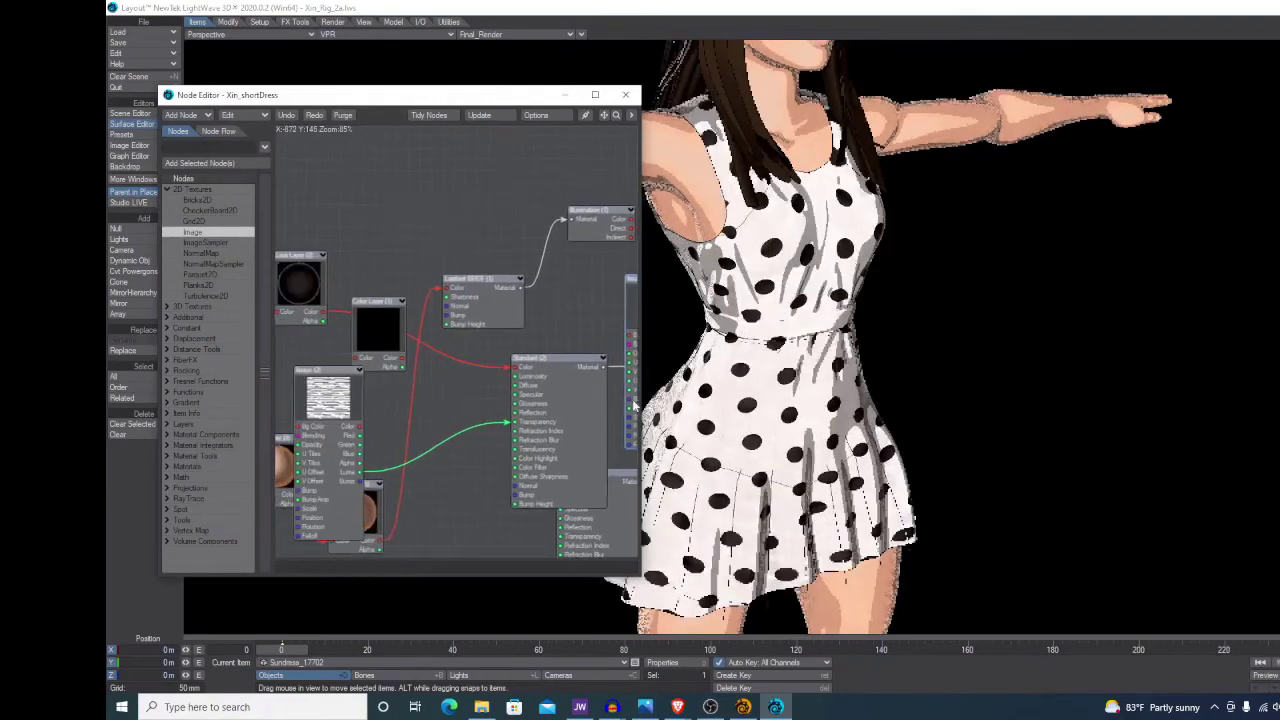
double_click(330, 395)
left_click(340, 377)
type("16")
key("Tab")
type("16")
key("Tab")
scroll(785, 335, "up", 3)
left_click(425, 110)
- Disconnect Image (2) from the Transparency input of Standard (2), enter 10 in the material's settings and close the editors
middle_click_drag(500, 440, 494, 413)
left_click_drag(510, 395, 482, 458)
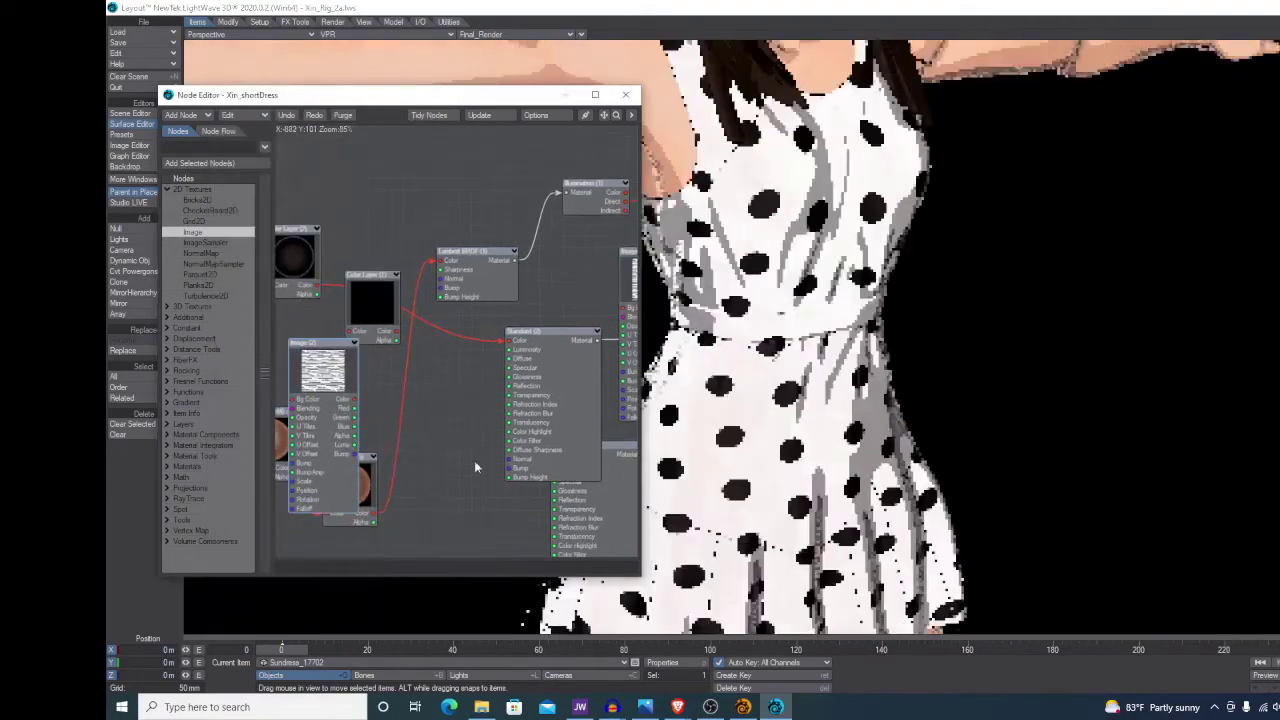
middle_click_drag(521, 399, 386, 408)
double_click(388, 342)
type("10")
key("Tab")
left_click(416, 200)
left_click(626, 95)
- Inspect the dress from several sides and check the edge line settings of the Sundress_17702 object
scroll(897, 512, "down", 3)
left_click_drag(897, 512, 869, 493, "alt")
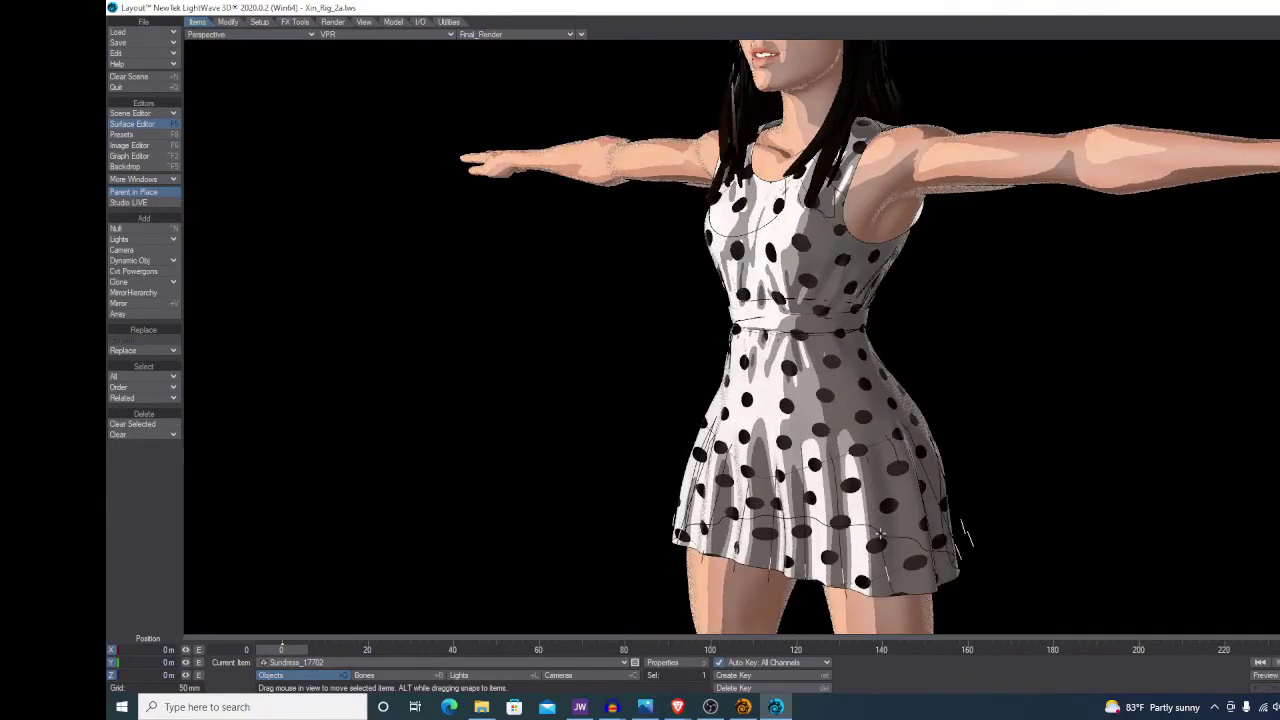
left_click_drag(846, 522, 966, 549, "alt")
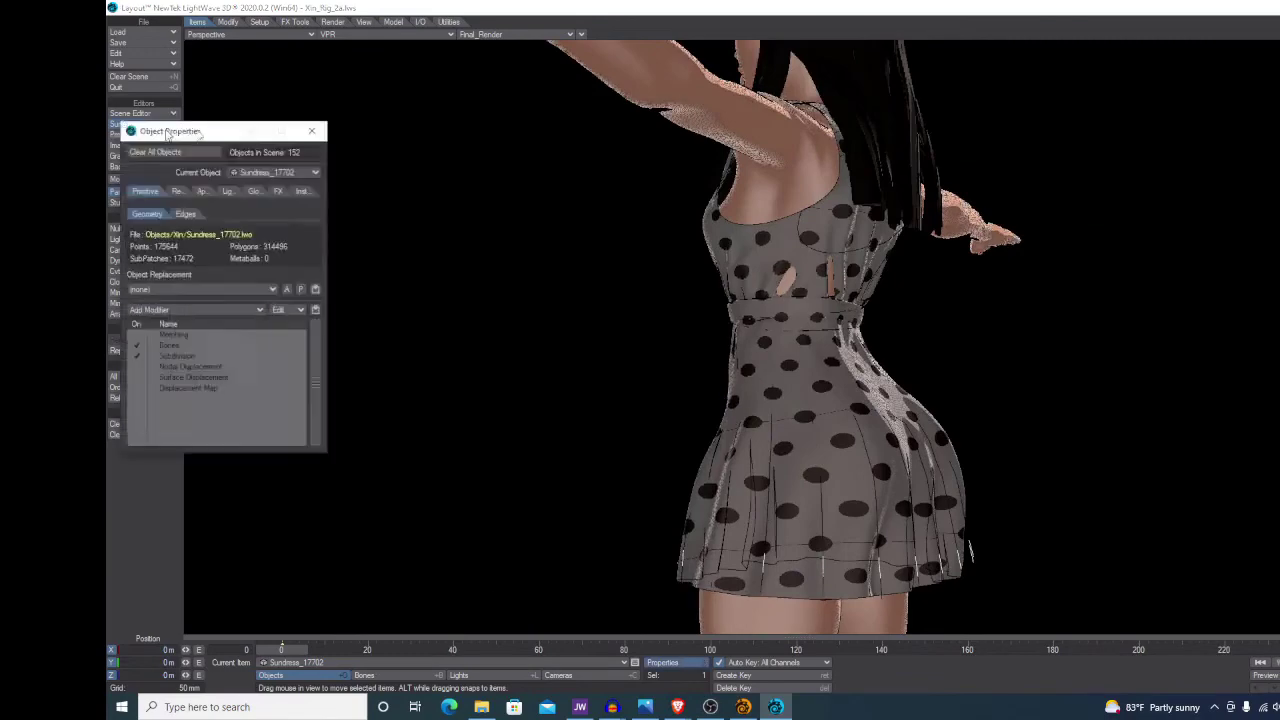
key("p")
left_click(375, 207)
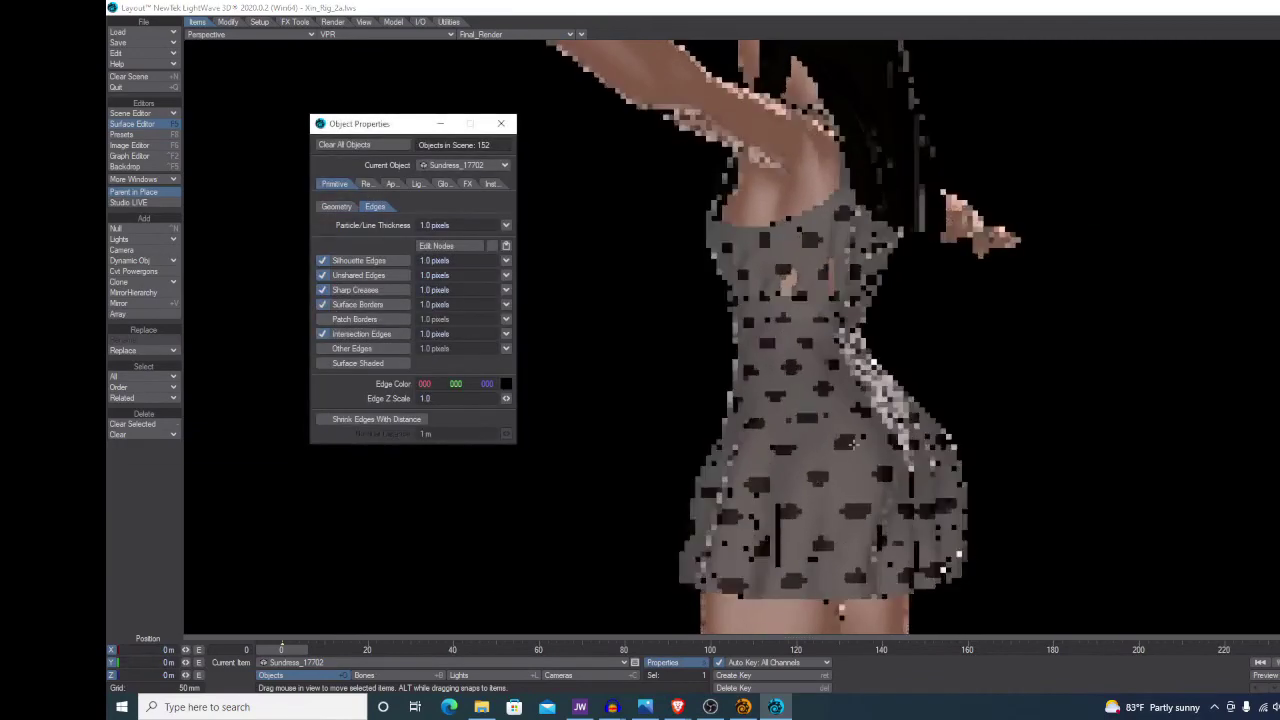
key("p")
- Reopen the dress's node settings, set the value just entered in the material to 0 and close the editors
left_click_drag(840, 565, 680, 555, "alt")
double_click(530, 349)
left_click(425, 107)
double_click(420, 347)
left_click(369, 344)
type("0")
key("Tab")
left_click(626, 95)
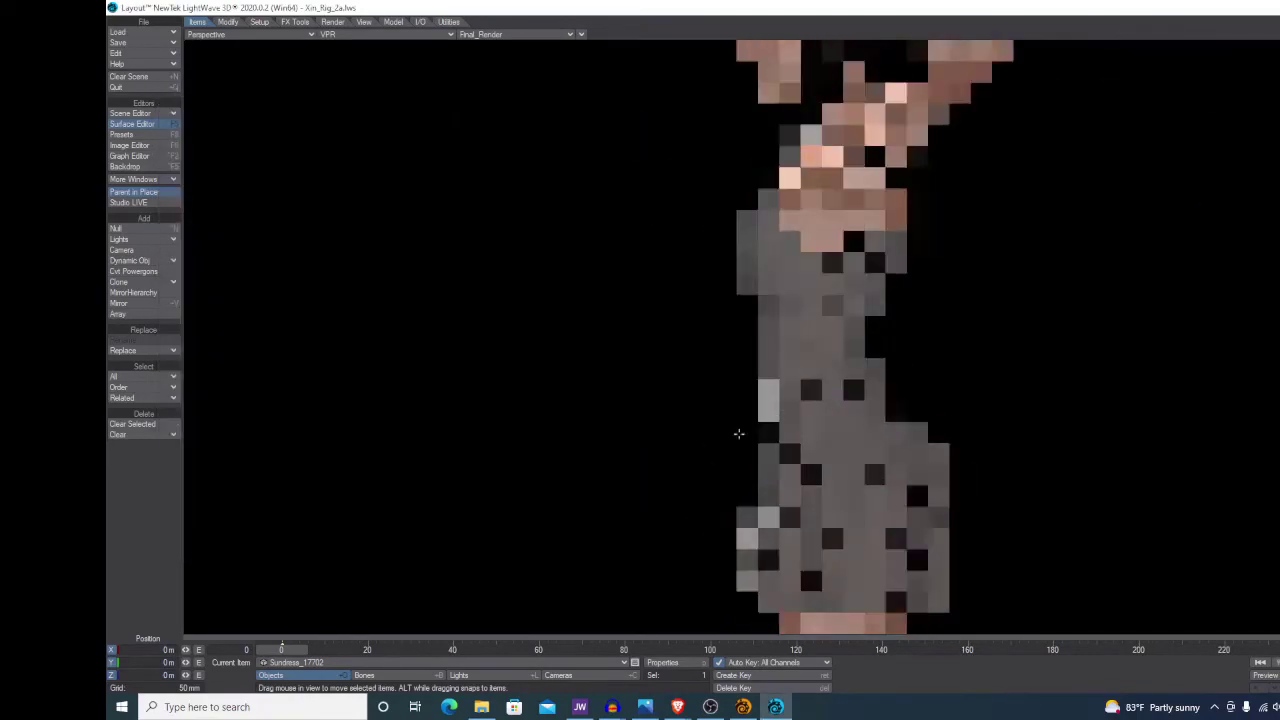